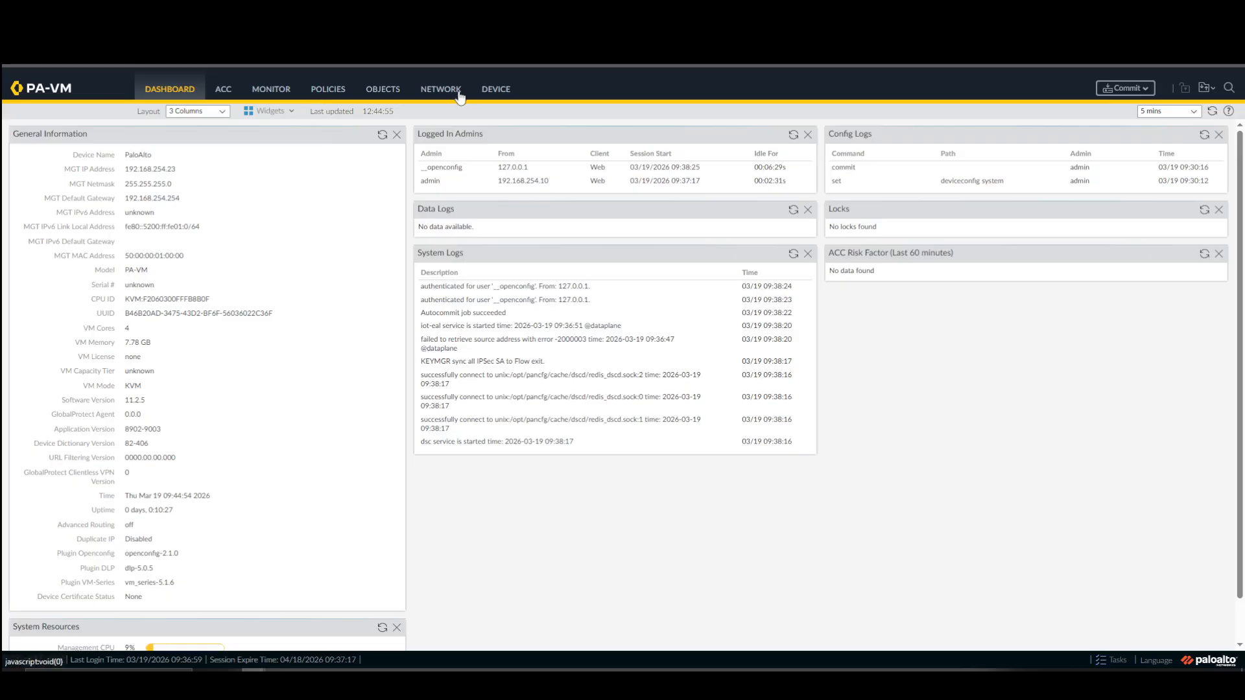
Configure the ethernet1/1 interface with the comment Outside and the interface type Layer3.
left_click(454, 93)
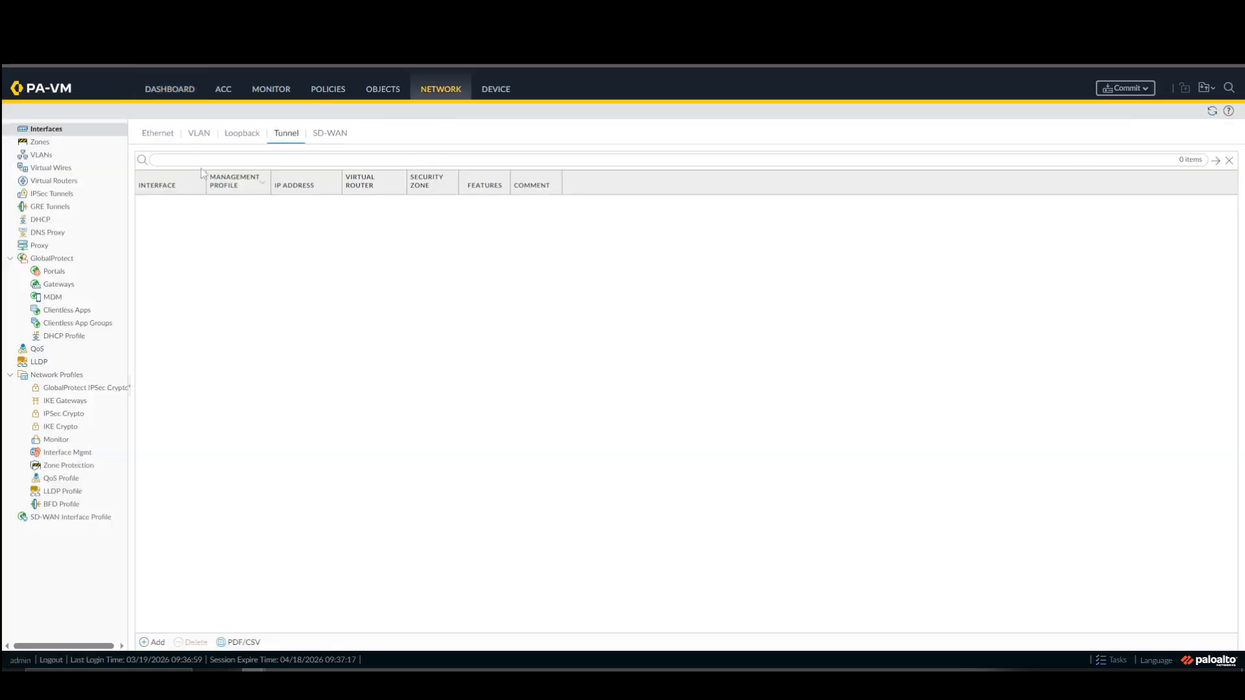
left_click(161, 136)
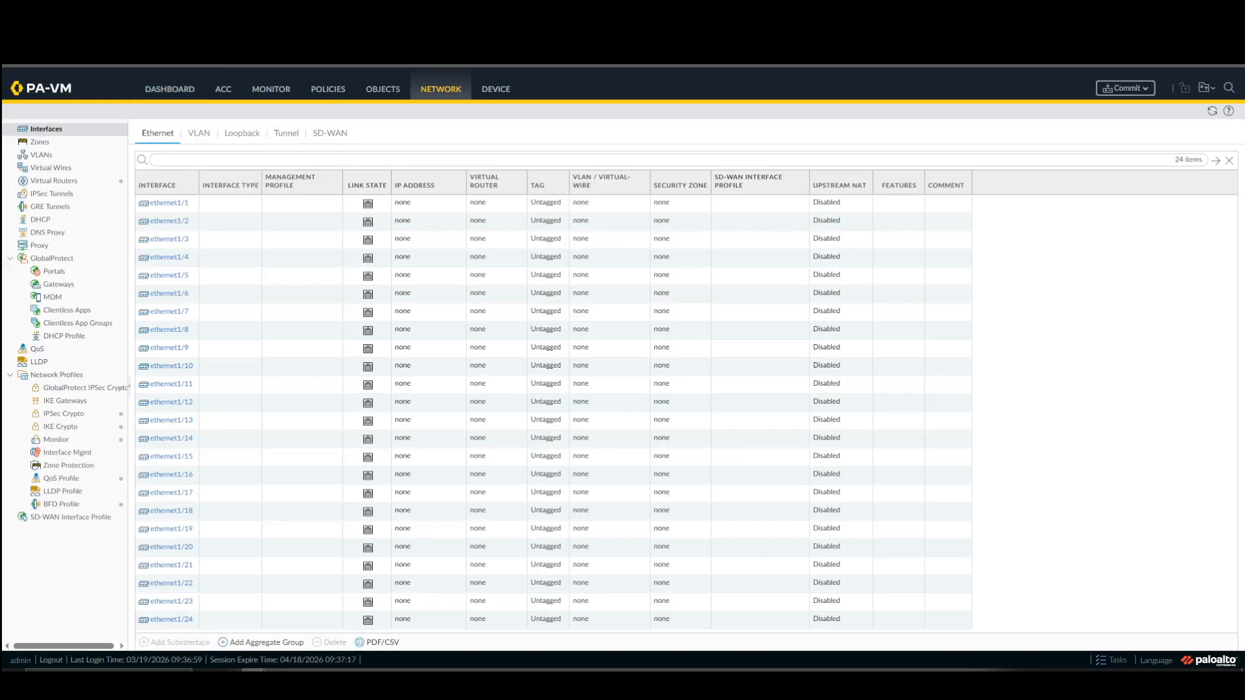
left_click(170, 206)
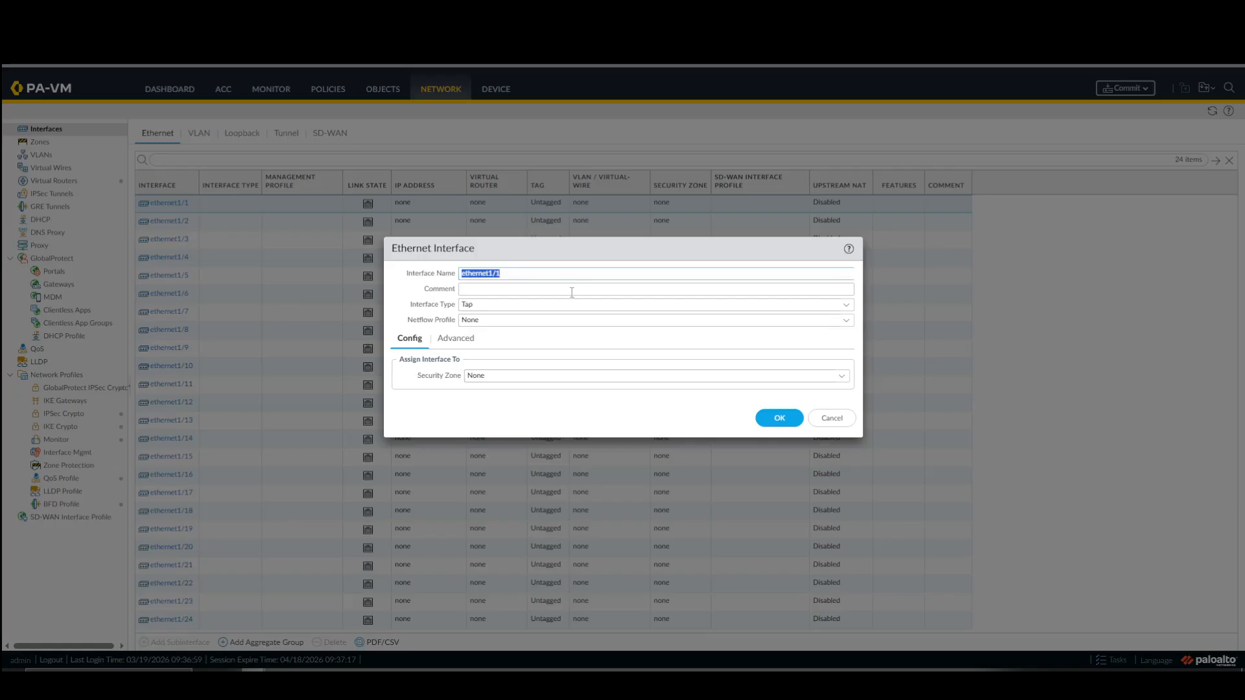
left_click(572, 290)
type("Outside")
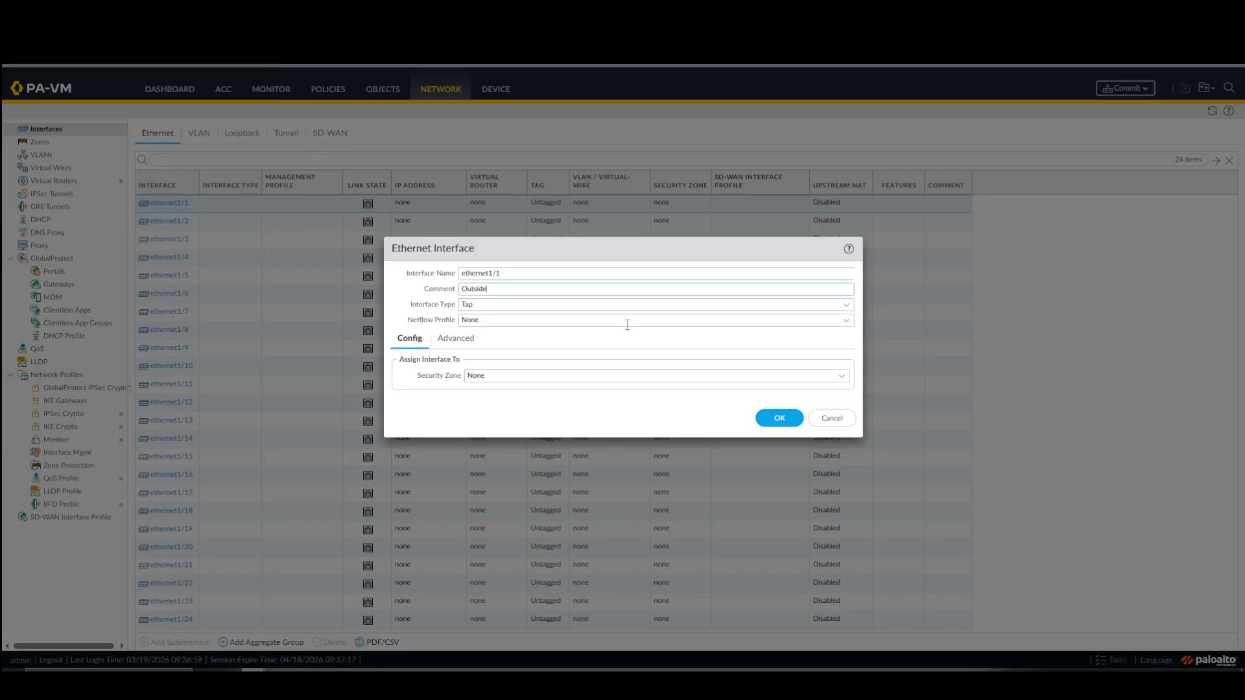
left_click(843, 307)
left_click(486, 378)
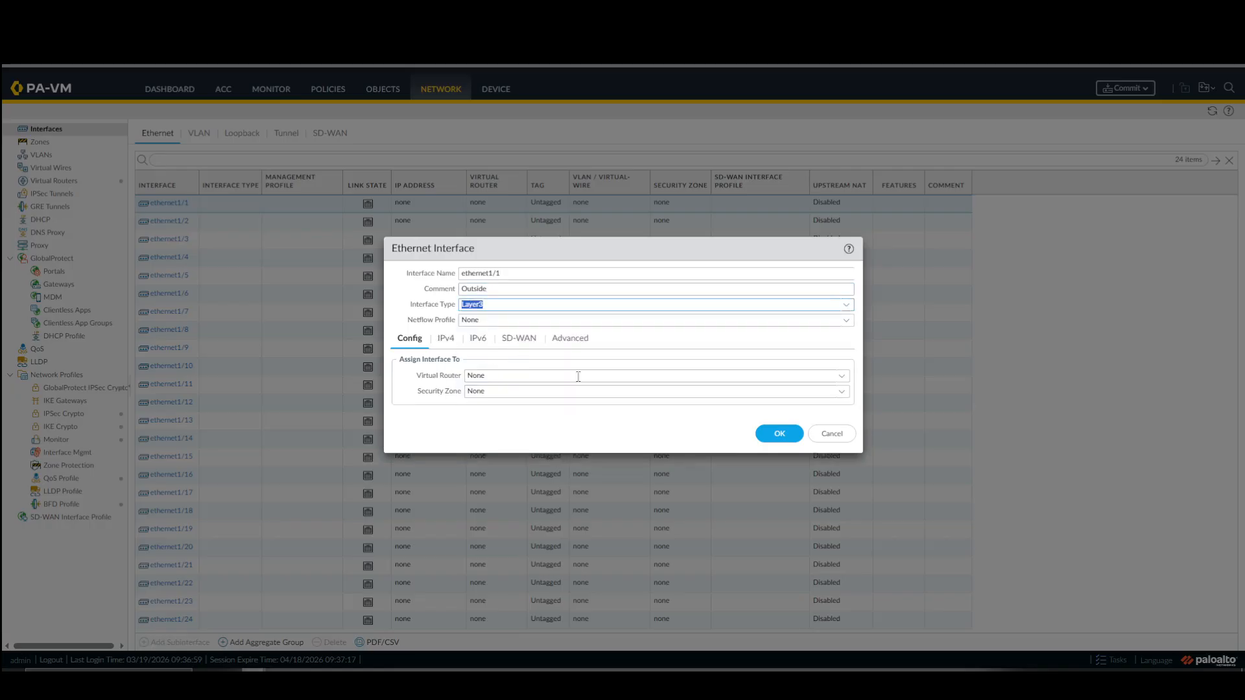
Assign ethernet1/1 to the default virtual router and to a new security zone named Outside.
left_click(841, 378)
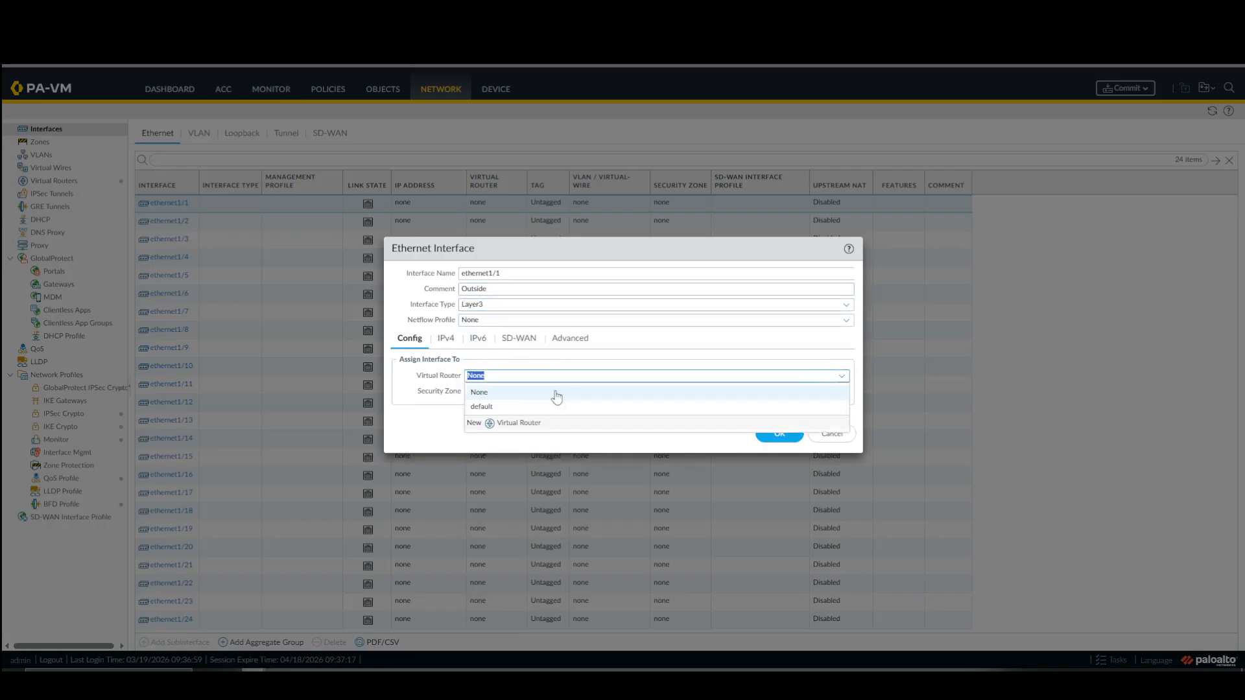
left_click(519, 408)
left_click(842, 393)
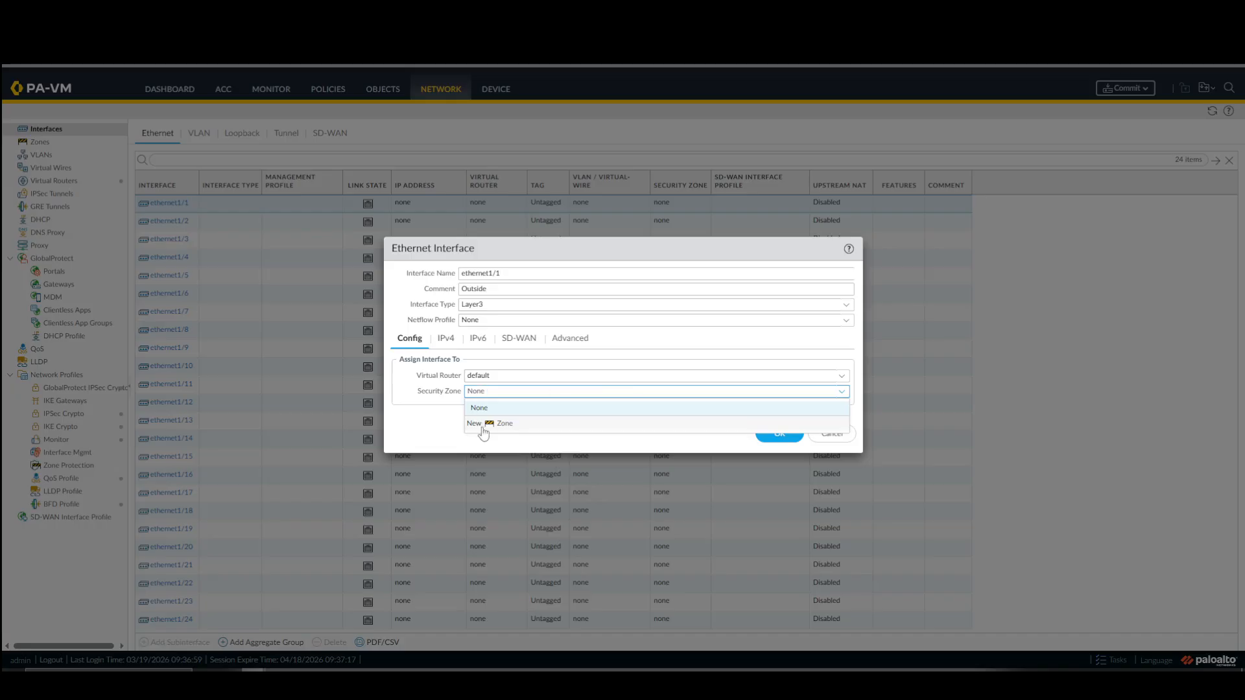
left_click(485, 426)
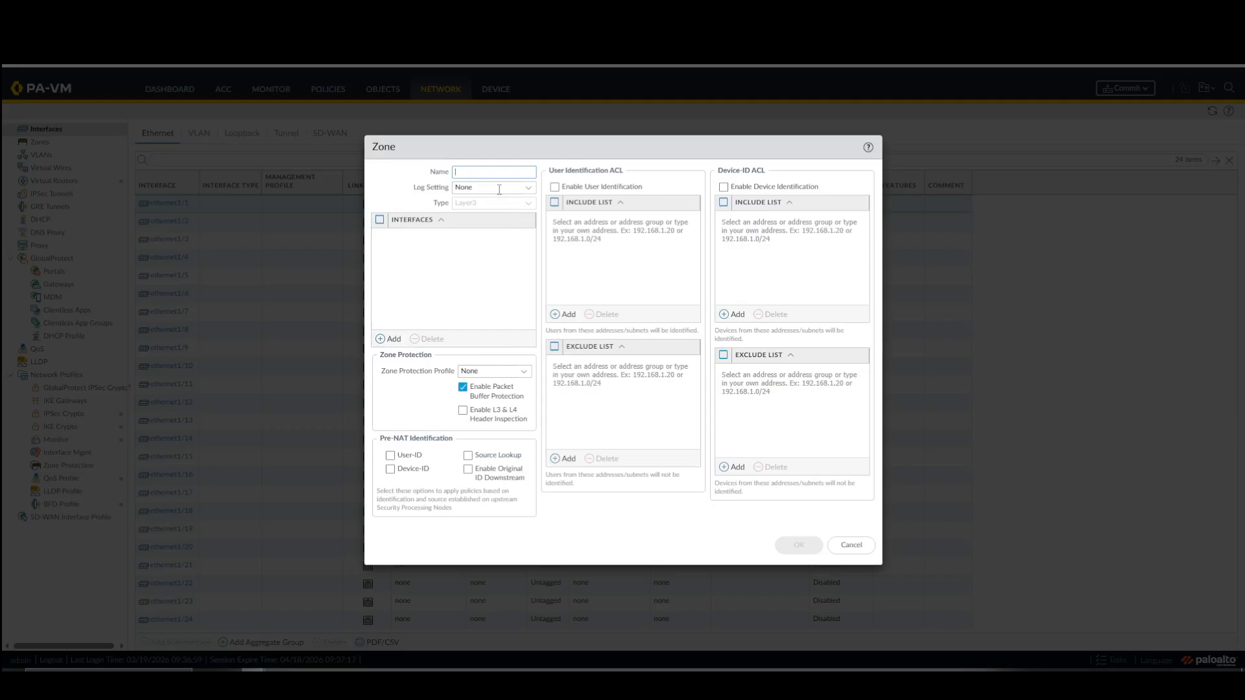
type("Outside")
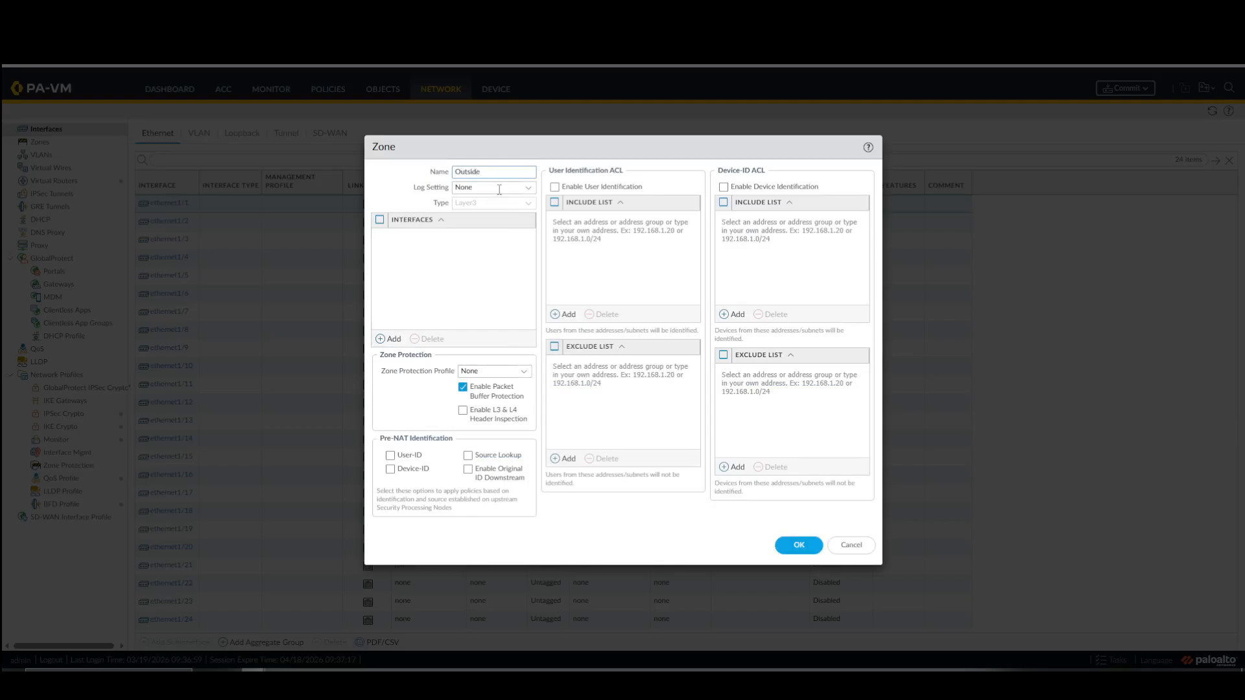
left_click(790, 542)
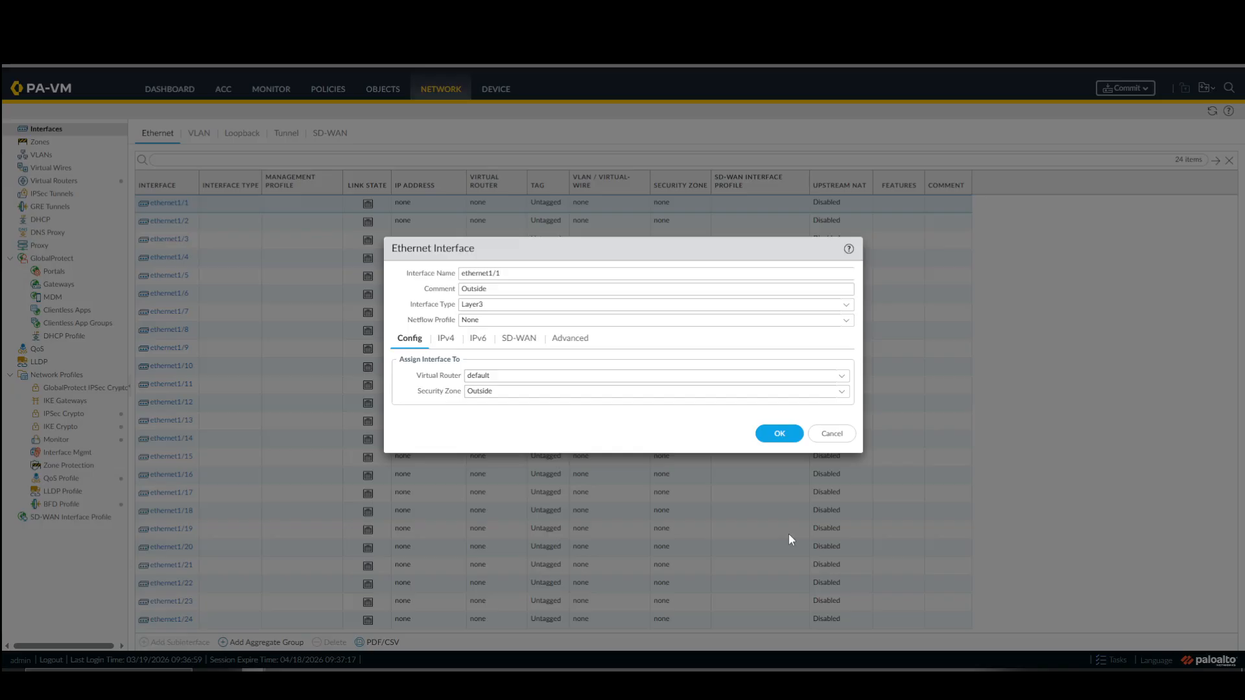
Add the static IPv4 address 20.1.1.1/24 to ethernet1/1.
left_click(446, 338)
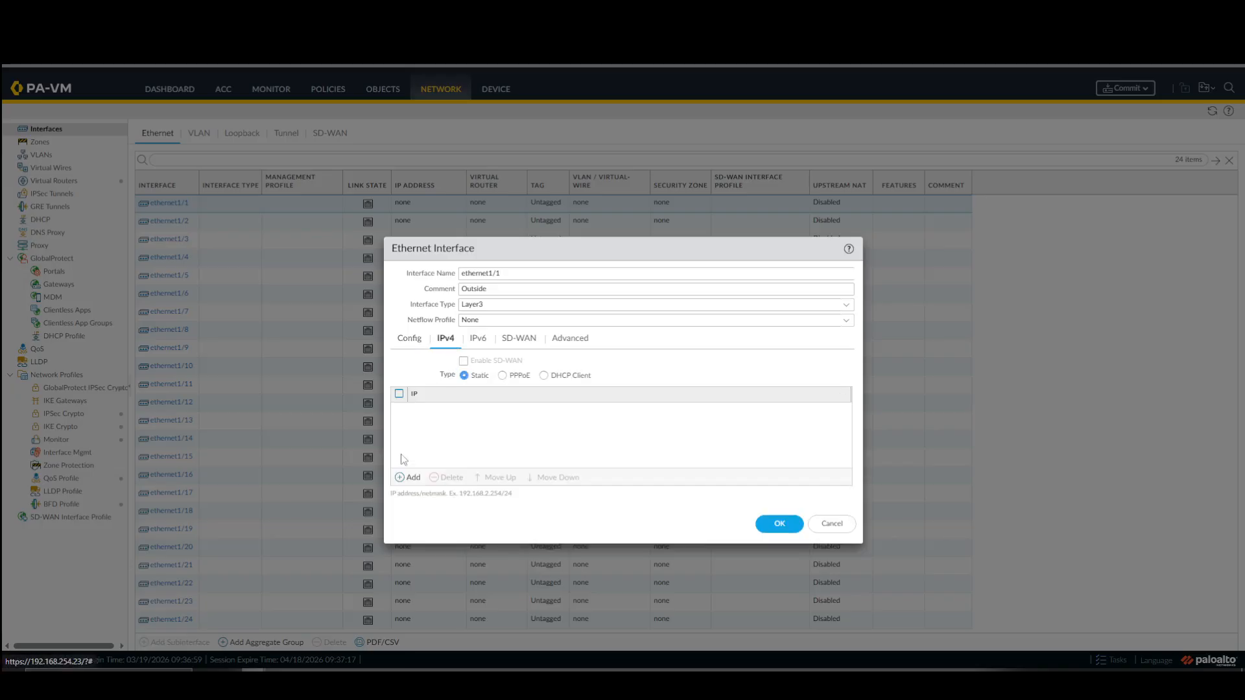
left_click(404, 479)
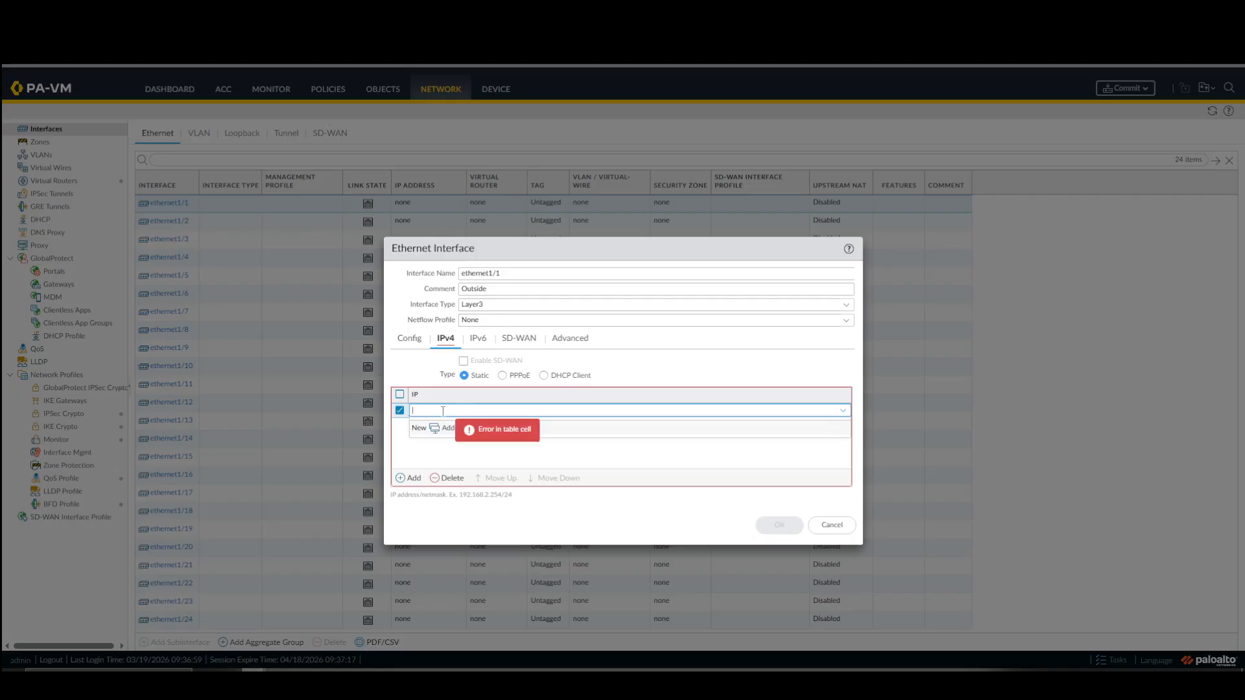
type(".1.1.1/24")
left_click(460, 515)
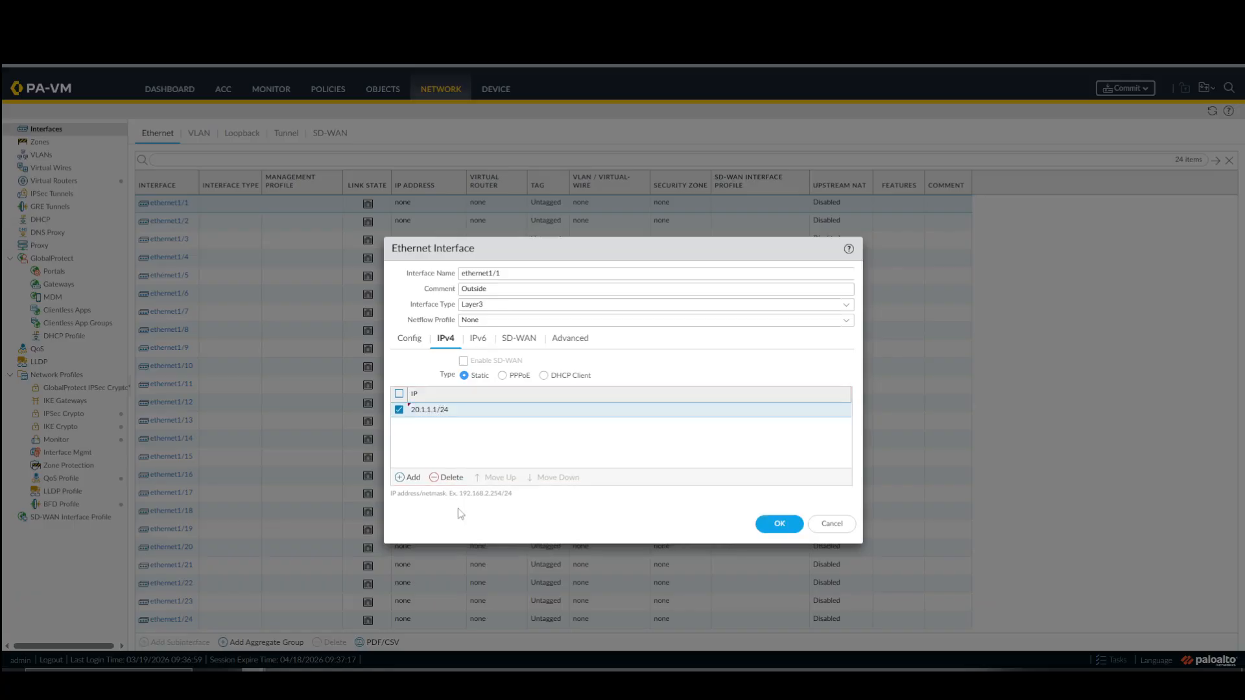
Create a management profile named Allow-Ping that permits Ping for ethernet1/1, and save the interface.
left_click(483, 345)
left_click(518, 347)
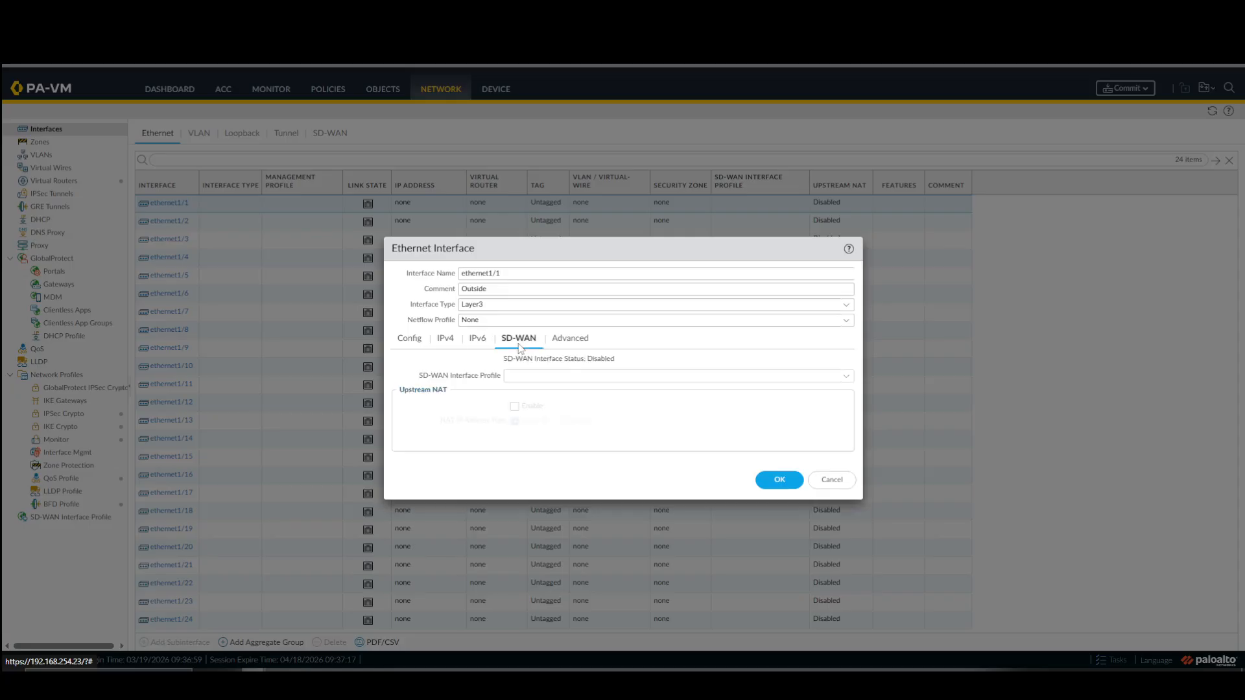
left_click(563, 341)
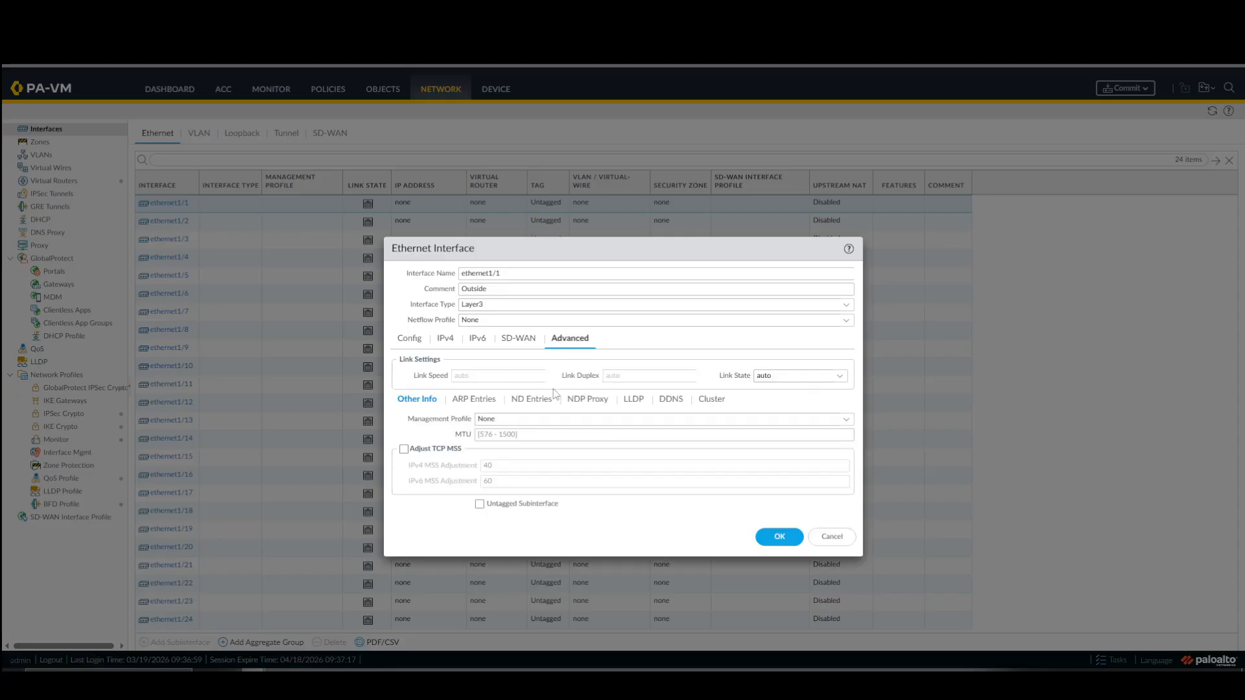
left_click(845, 422)
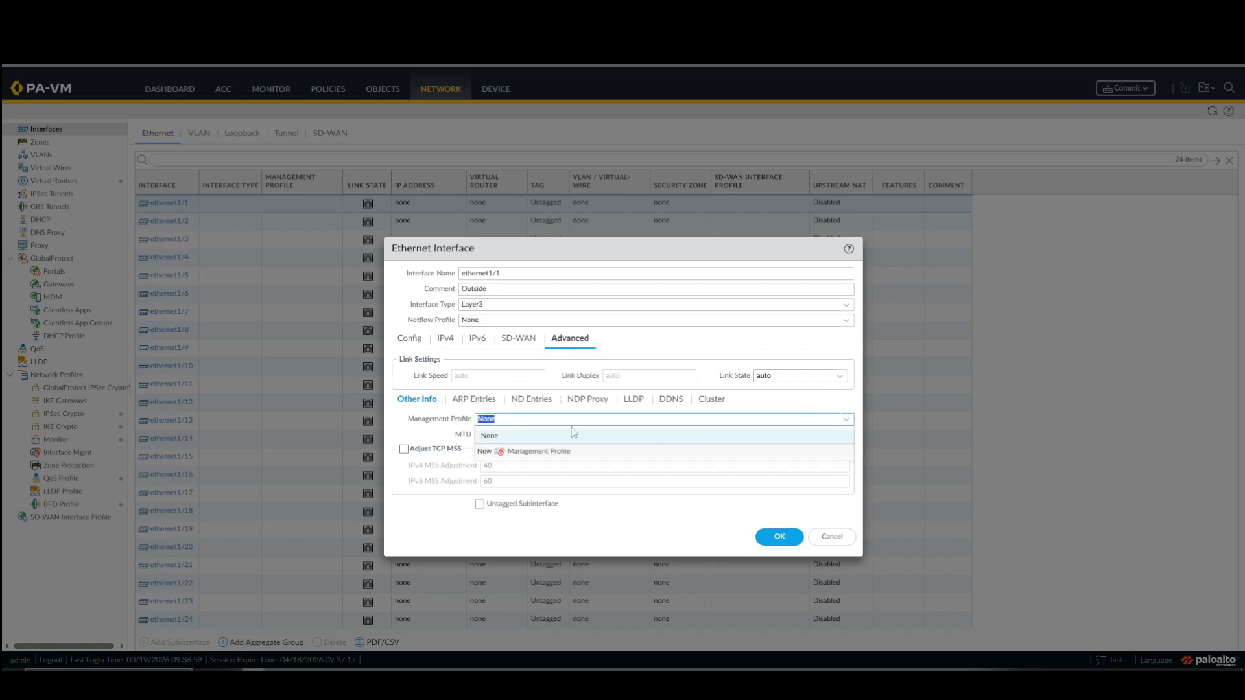
left_click(529, 453)
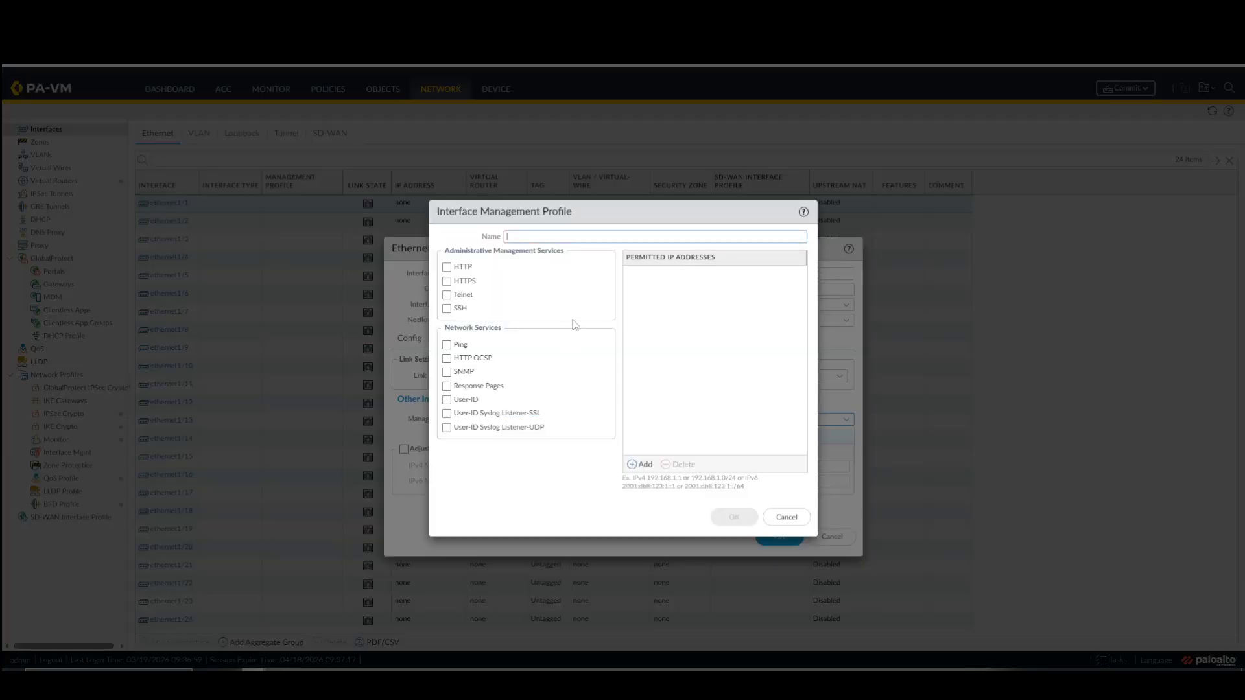
type("Allow")
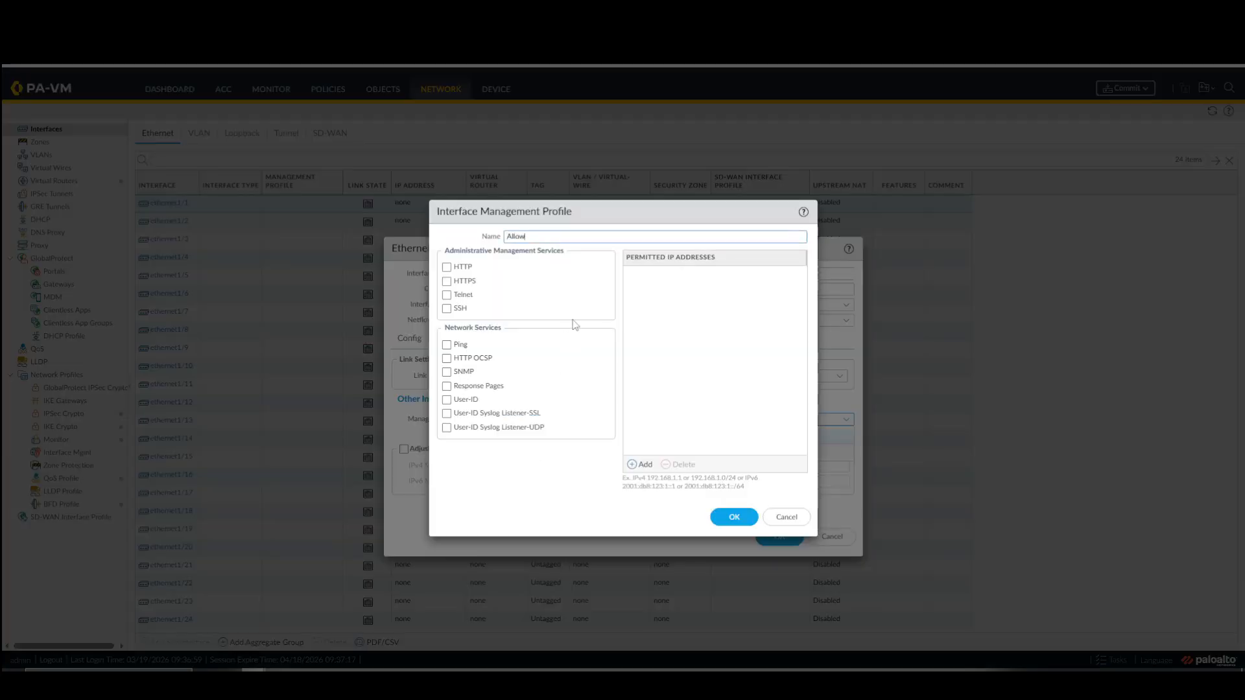
type("-Ping")
left_click(448, 346)
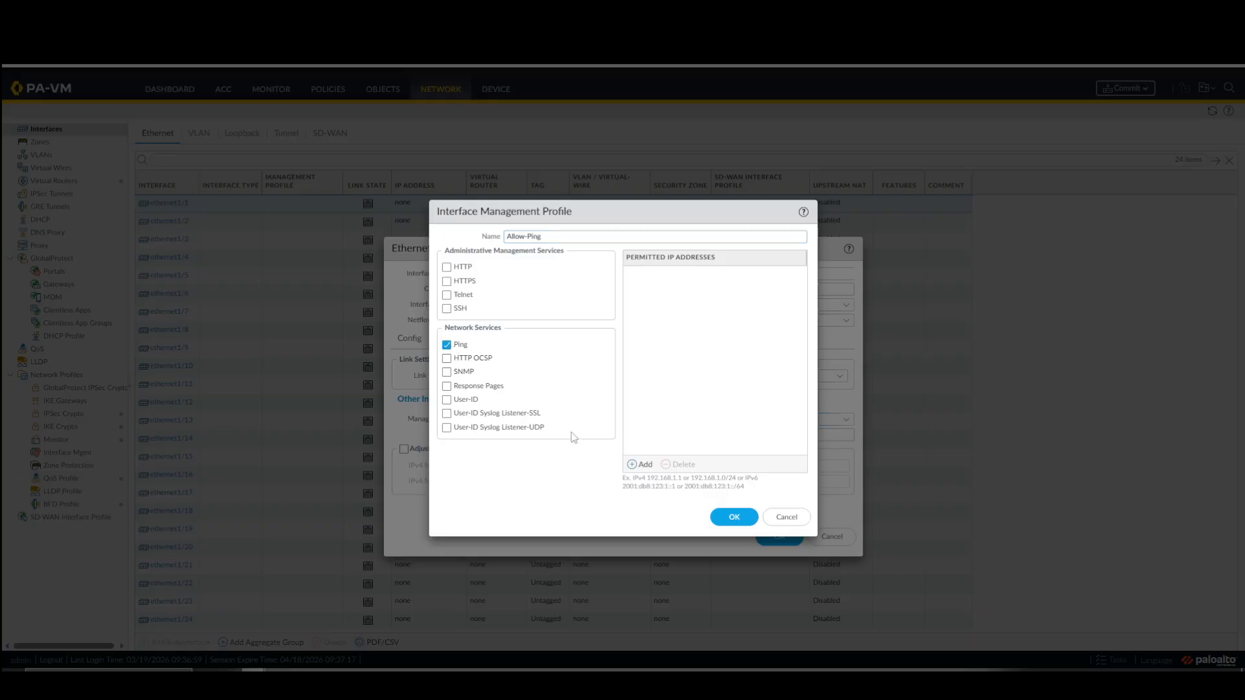
left_click(734, 518)
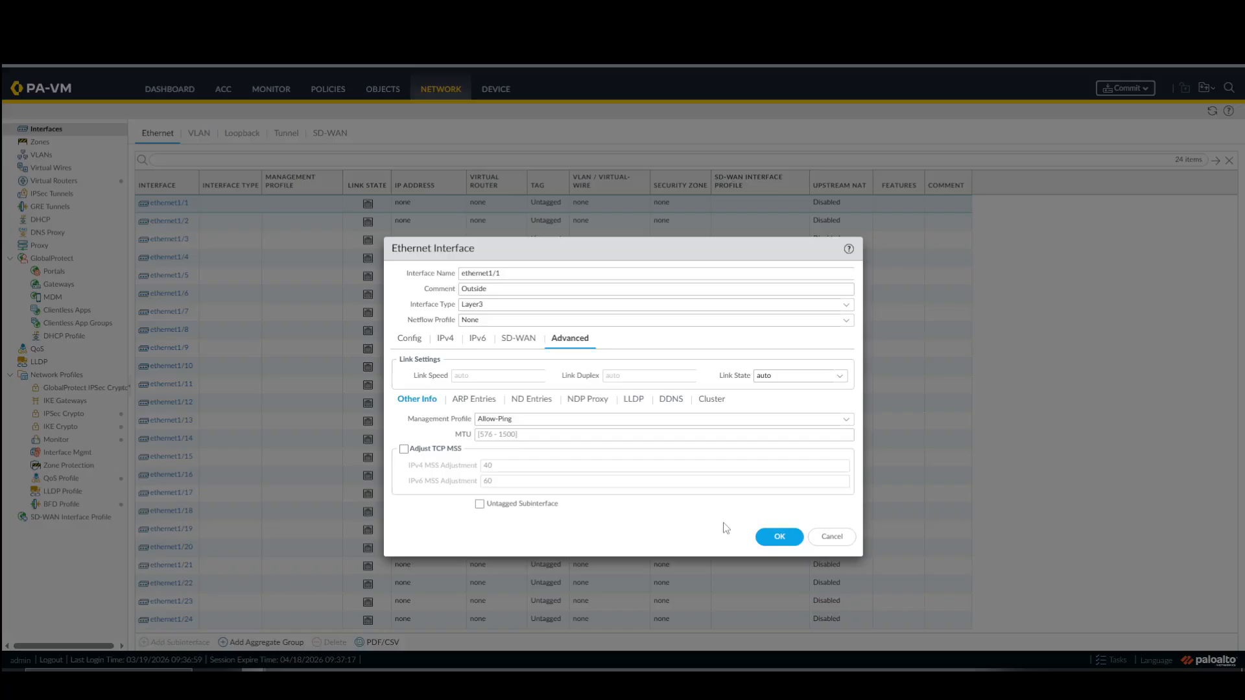
left_click(764, 540)
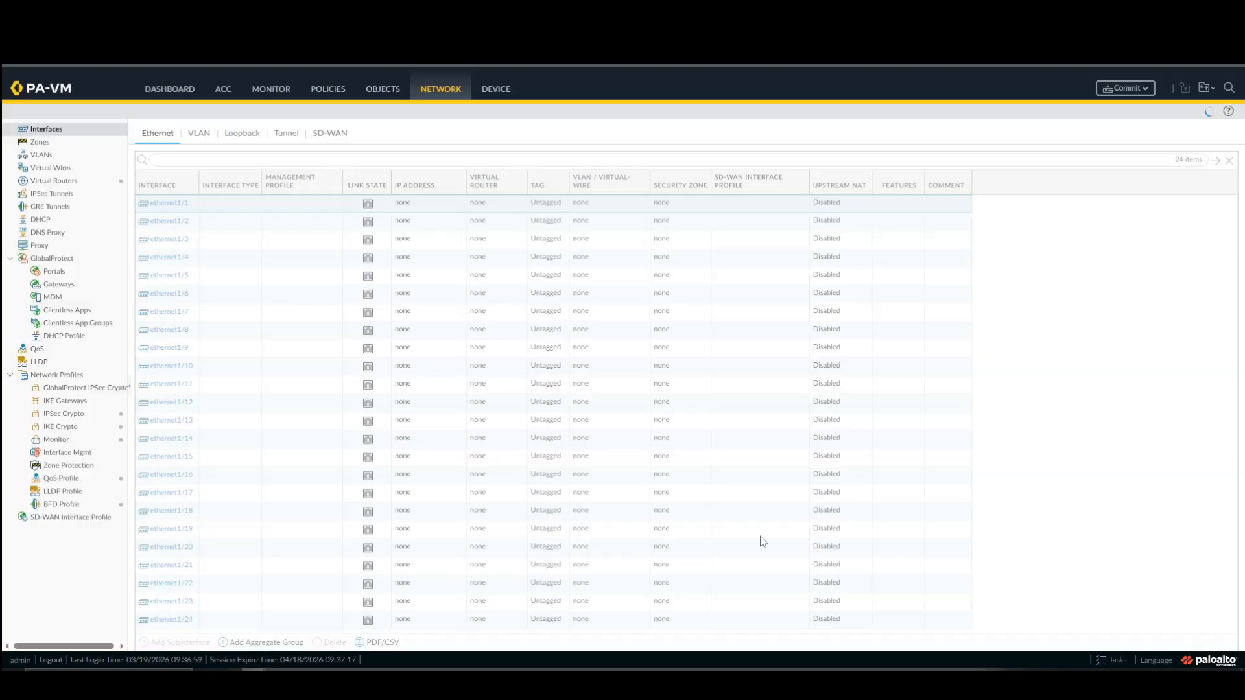
Configure the ethernet1/2 interface with the comment Inside and the interface type Layer3.
left_click(169, 222)
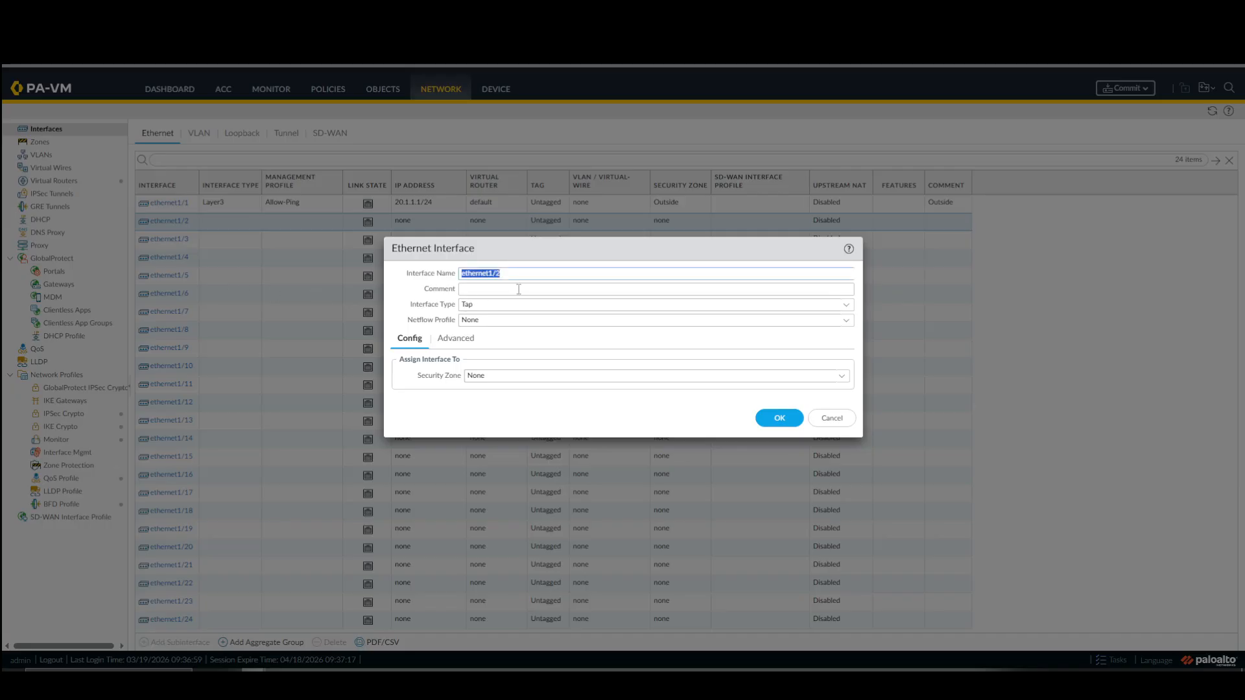
left_click(519, 289)
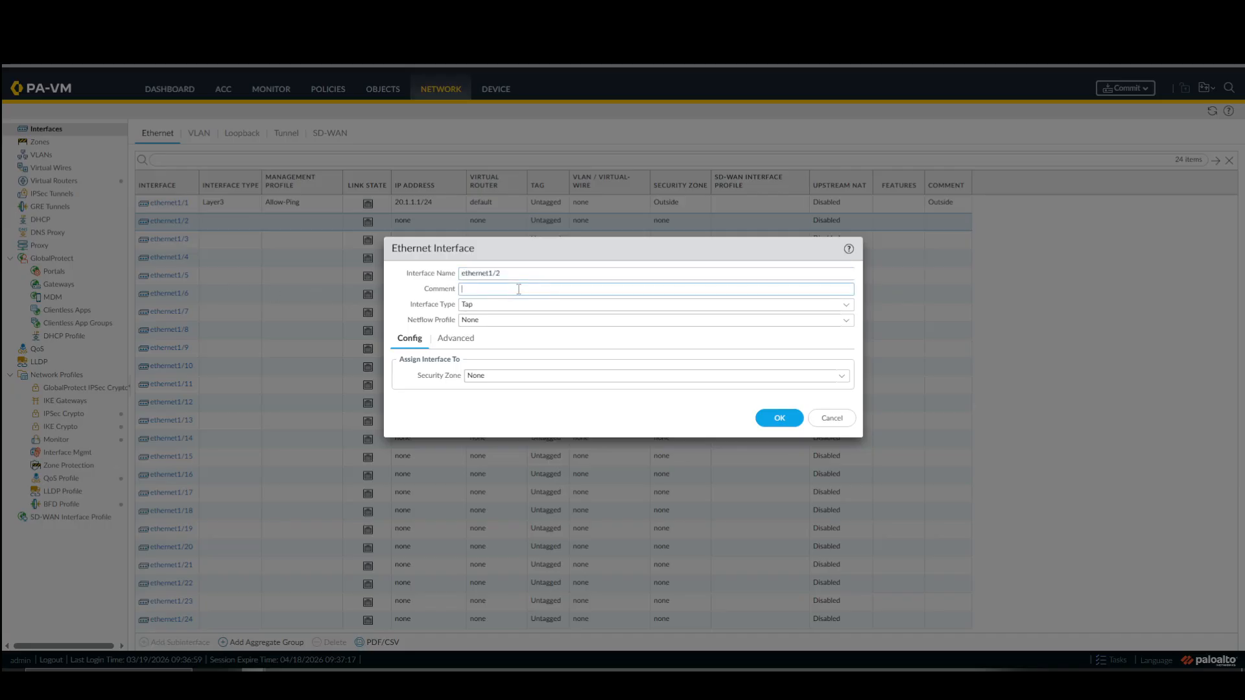
type("Inside")
left_click(845, 309)
left_click(502, 380)
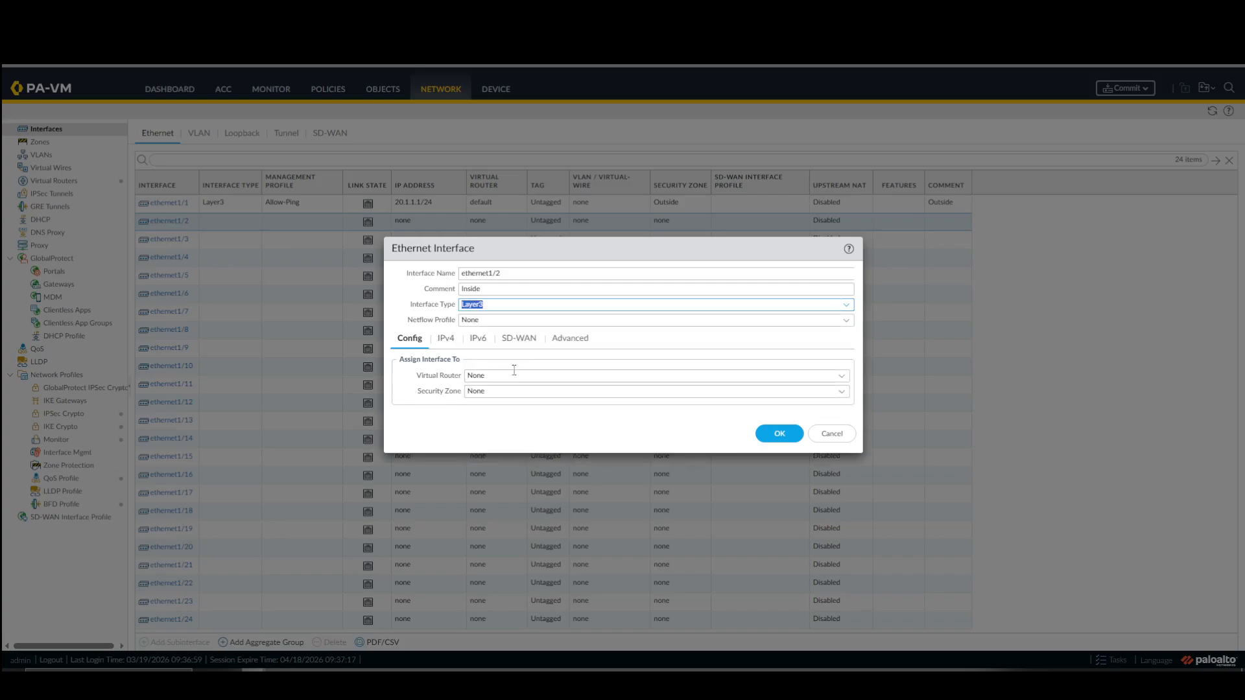
Assign ethernet1/2 to the default virtual router and to a new security zone named Inside.
left_click(841, 376)
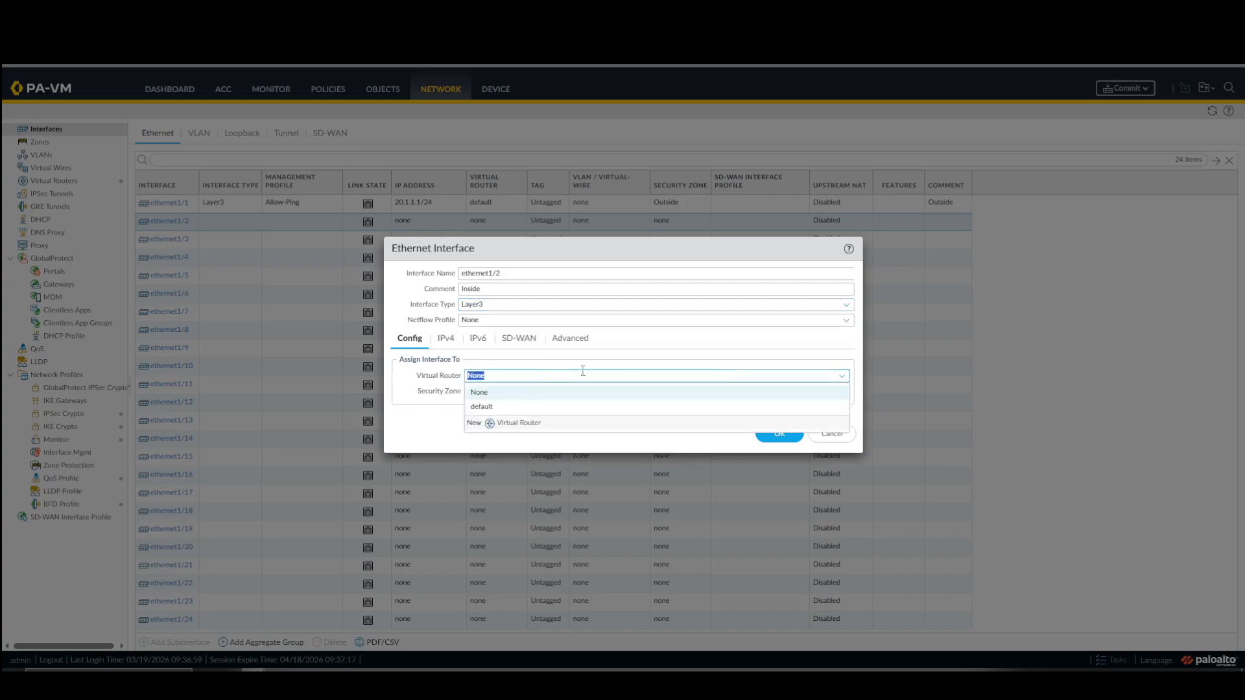
left_click(512, 407)
left_click(812, 393)
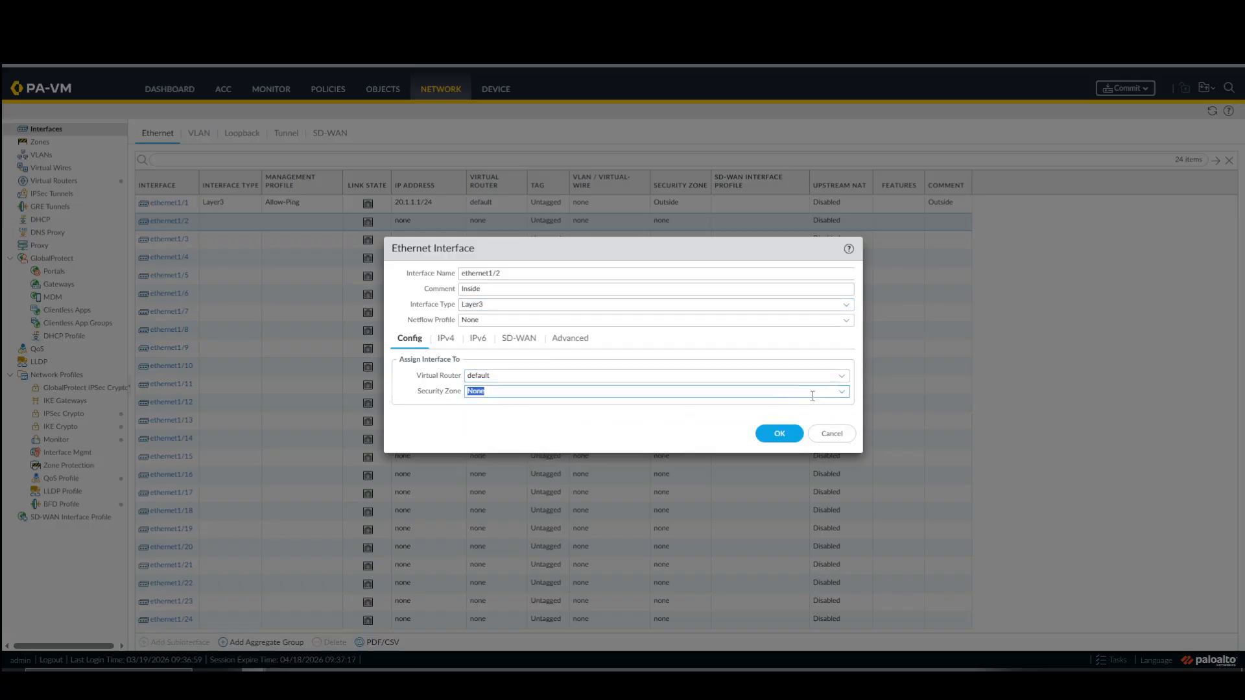
left_click(842, 393)
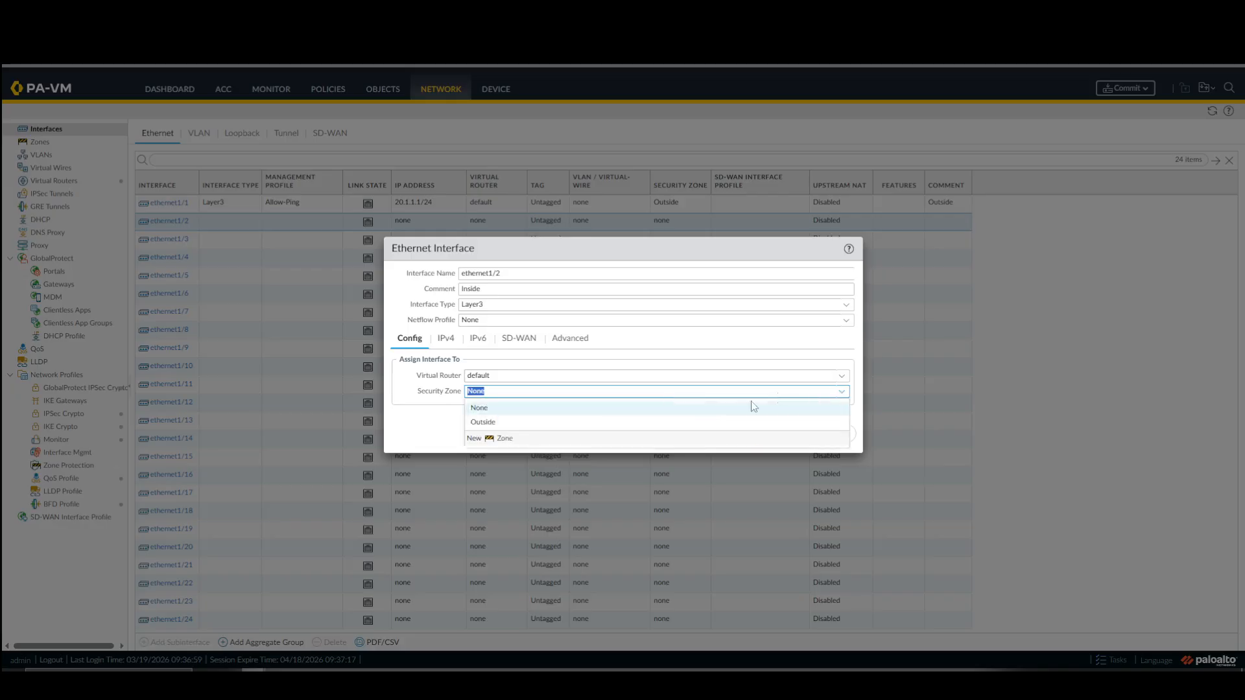
left_click(497, 438)
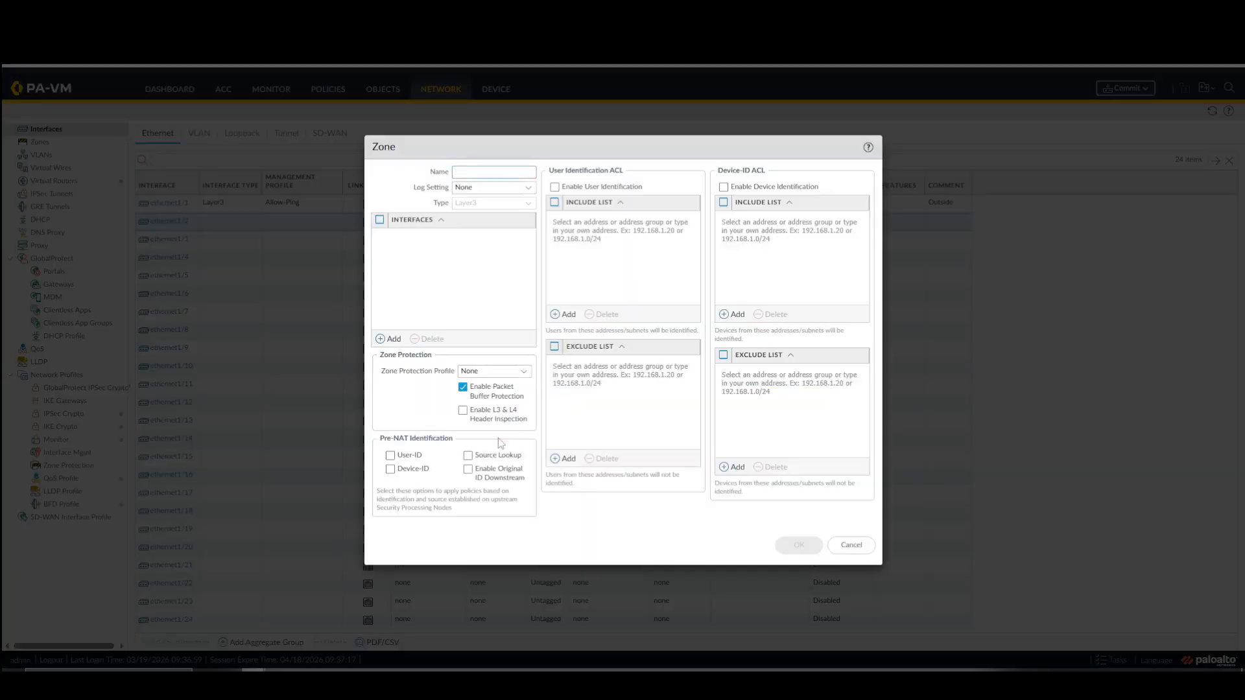
type("Inside")
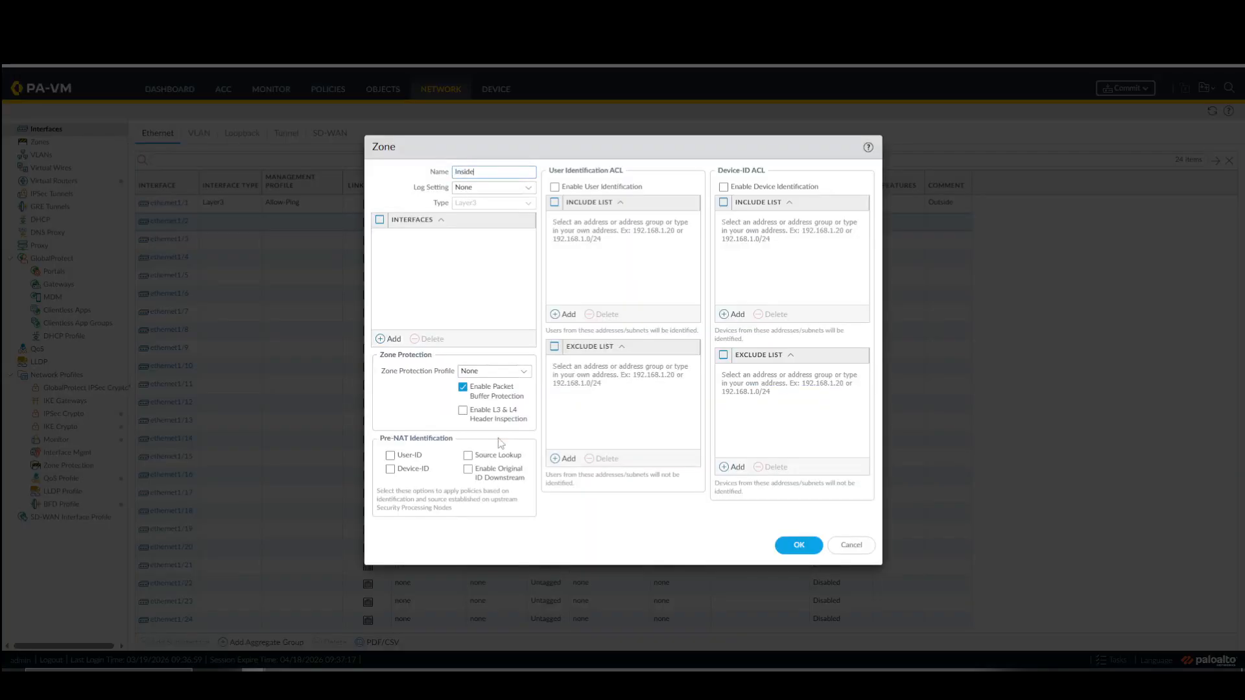
left_click(803, 551)
Add the static IPv4 address 192.168.101.254/24 to ethernet1/2.
left_click(444, 339)
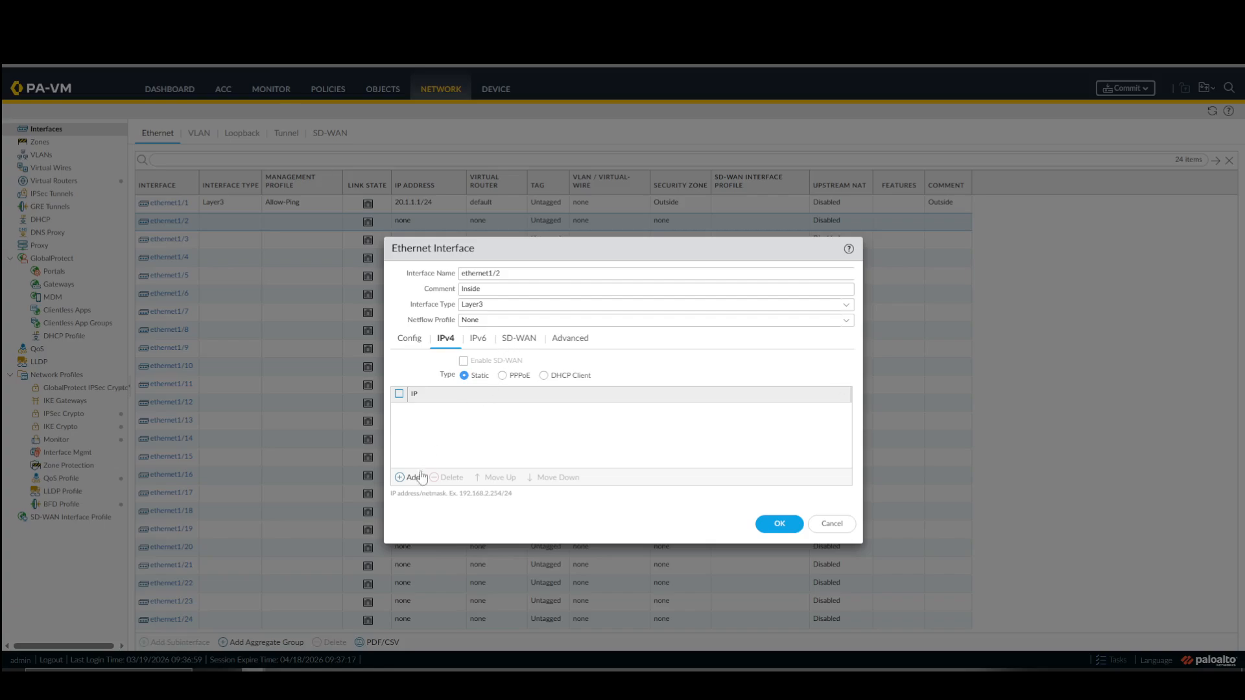
left_click(413, 478)
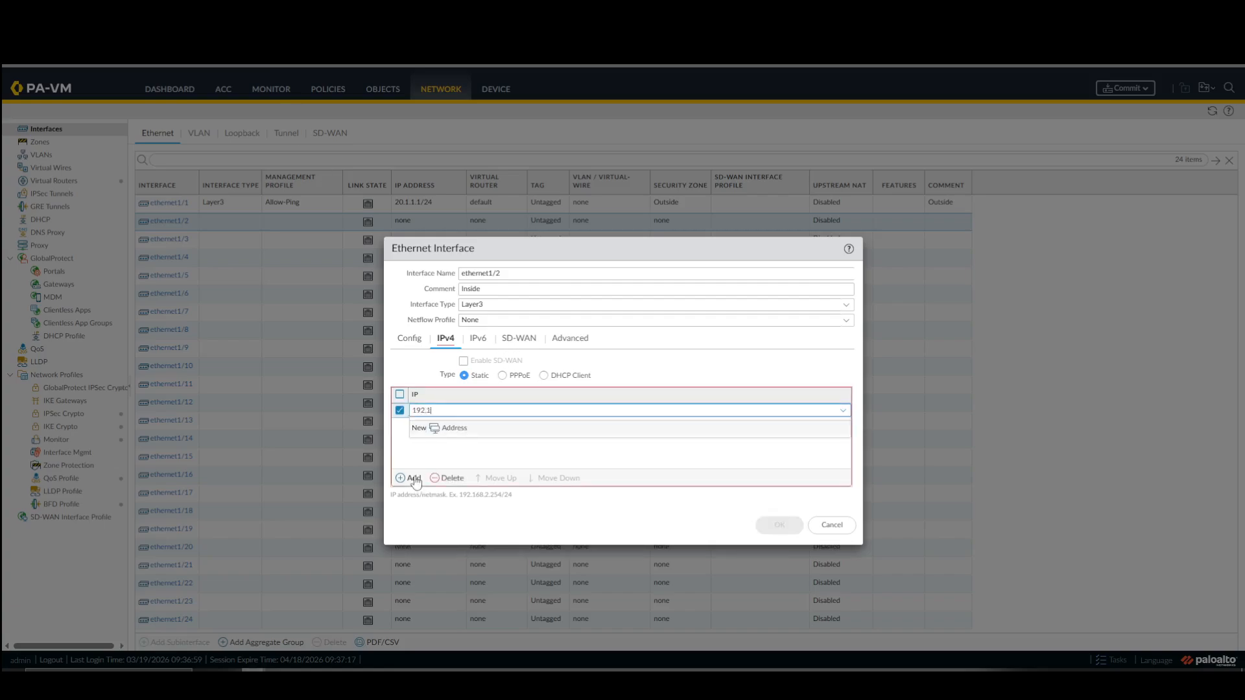
type("192.168.101.254/24")
left_click(537, 449)
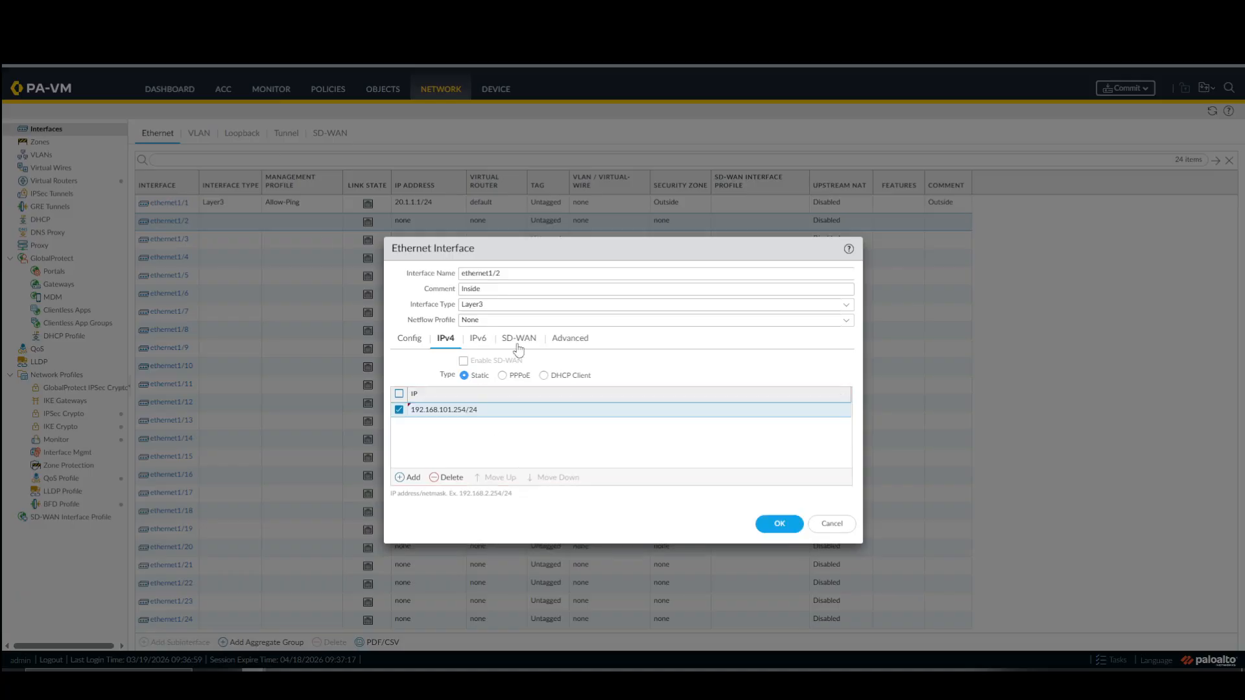
Create a management profile named Allow-Mgmt that permits HTTPS, SSH and Ping for ethernet1/2, and save the interface.
left_click(565, 340)
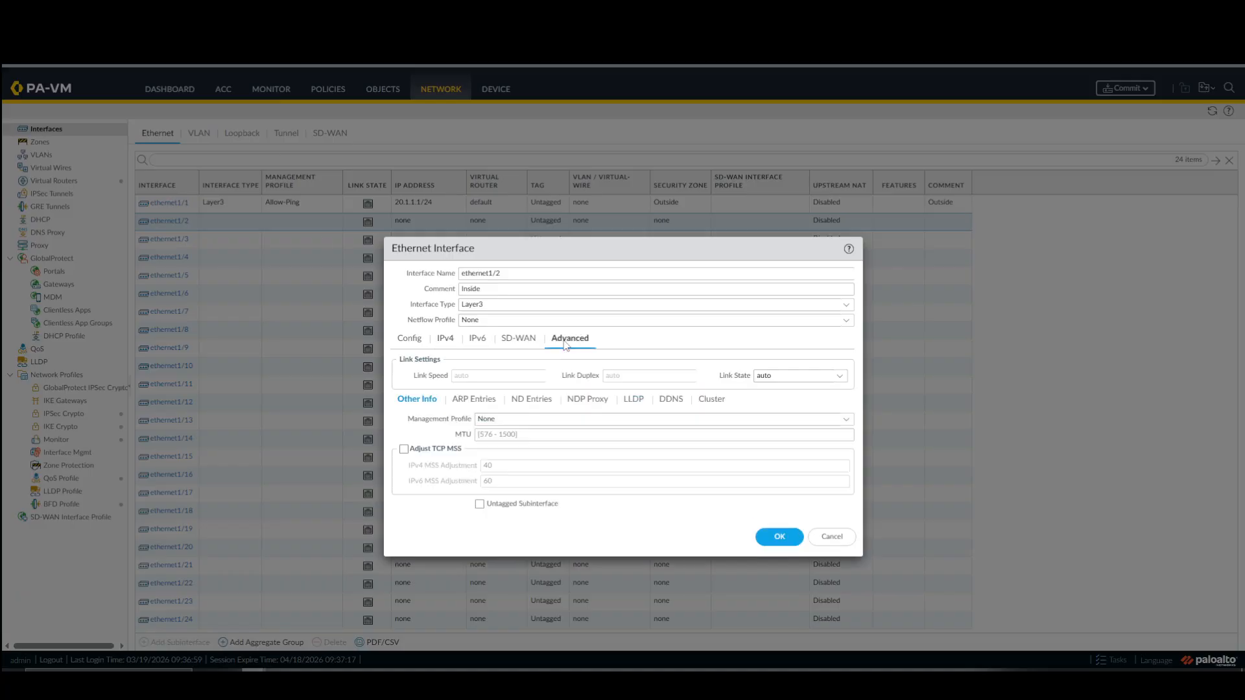
left_click(848, 427)
left_click(531, 466)
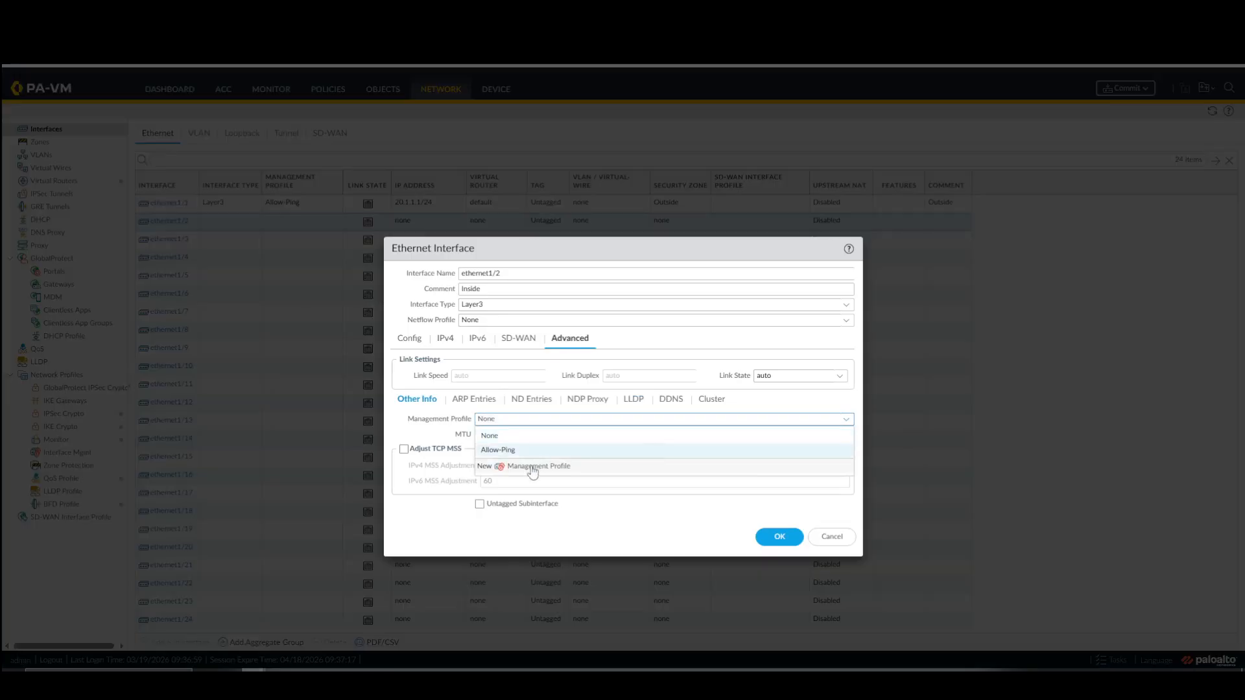
type("Allow-Mgmt")
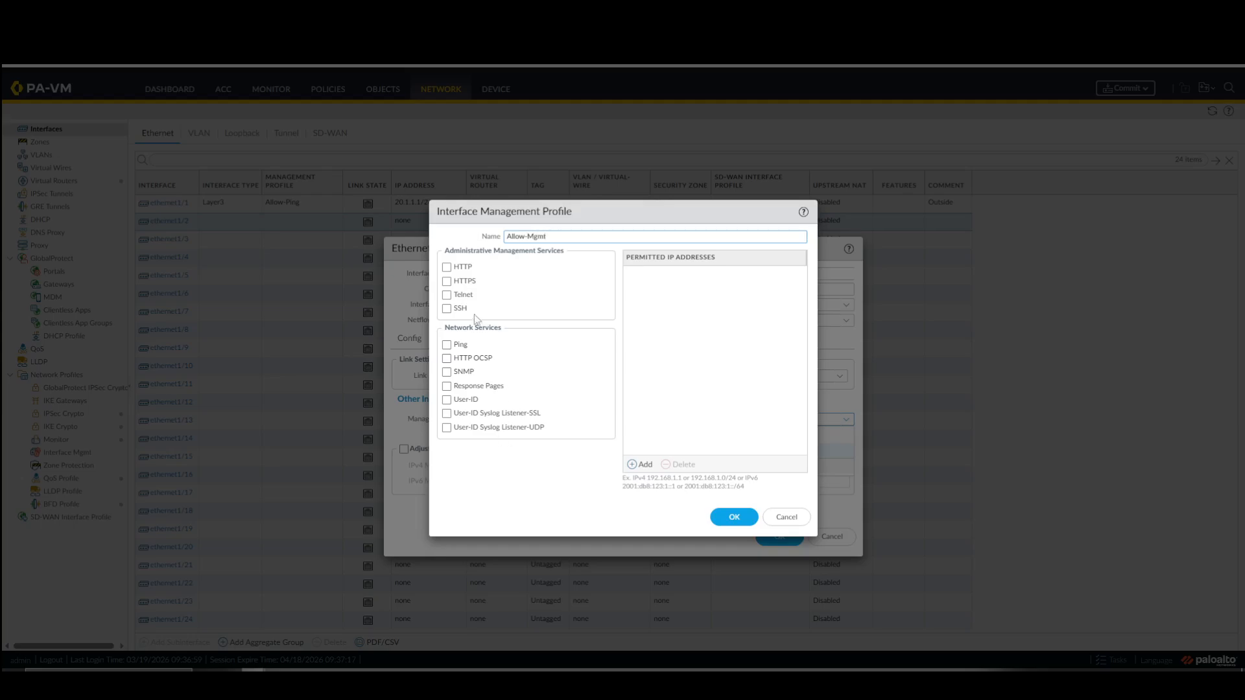
left_click(446, 282)
left_click(447, 309)
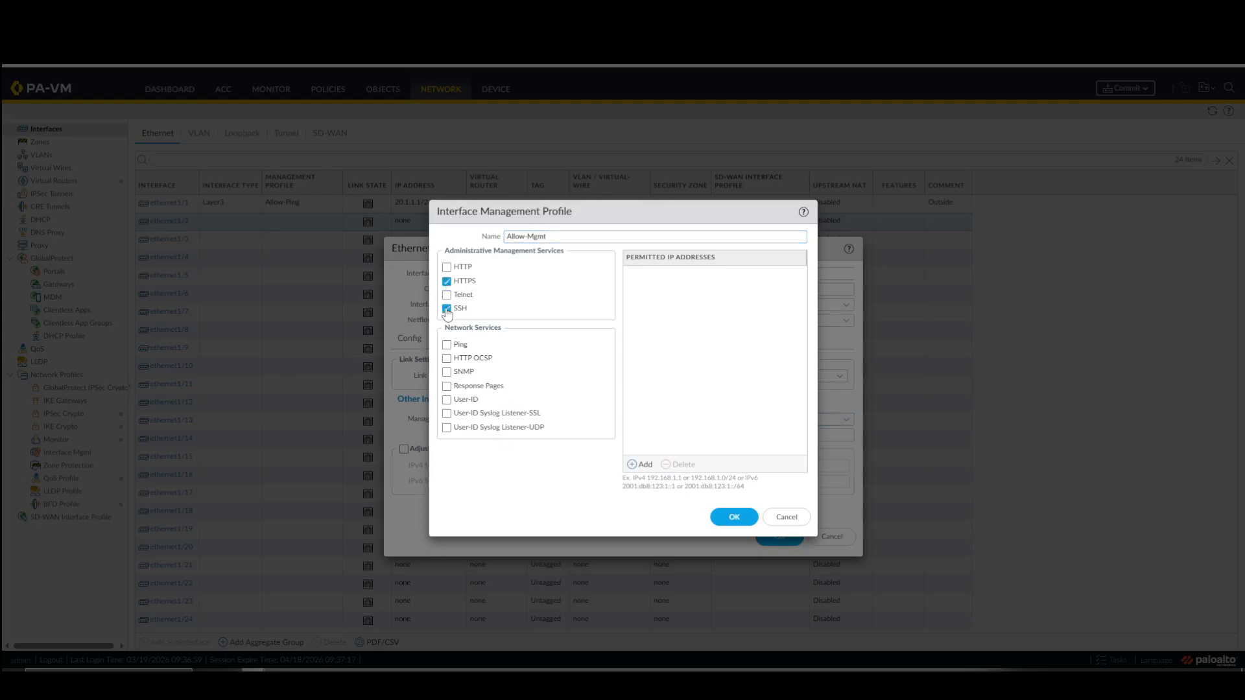
left_click(446, 346)
left_click(734, 517)
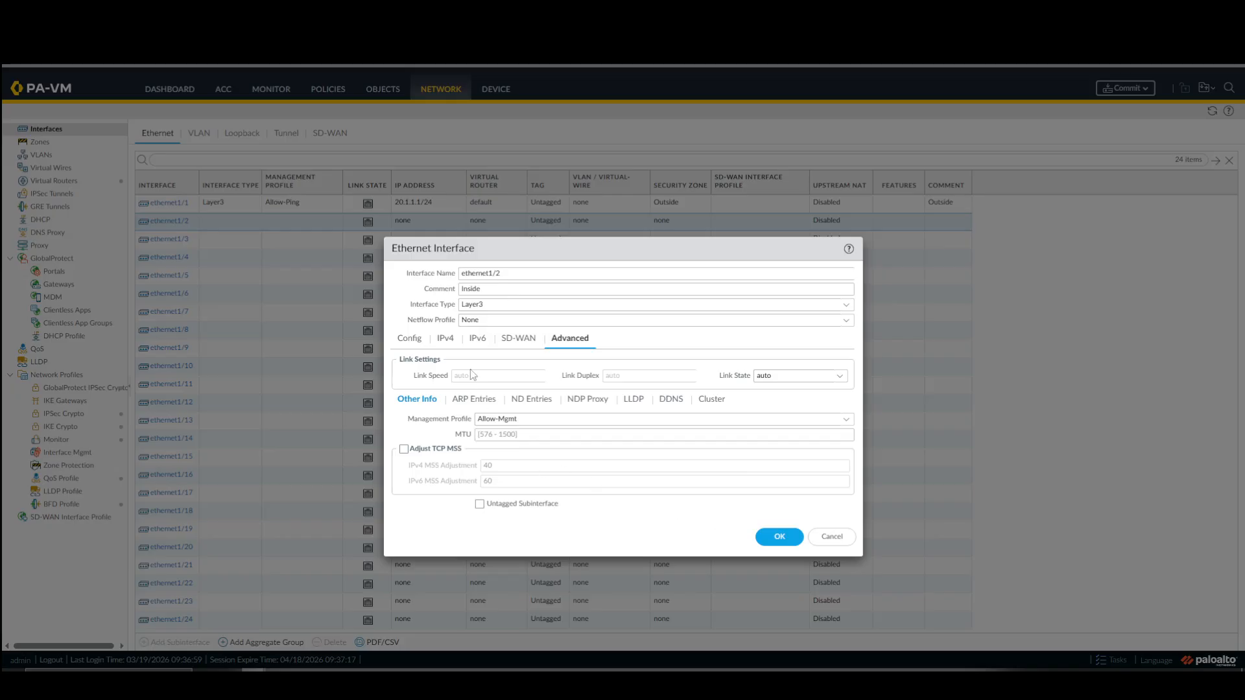
left_click(780, 538)
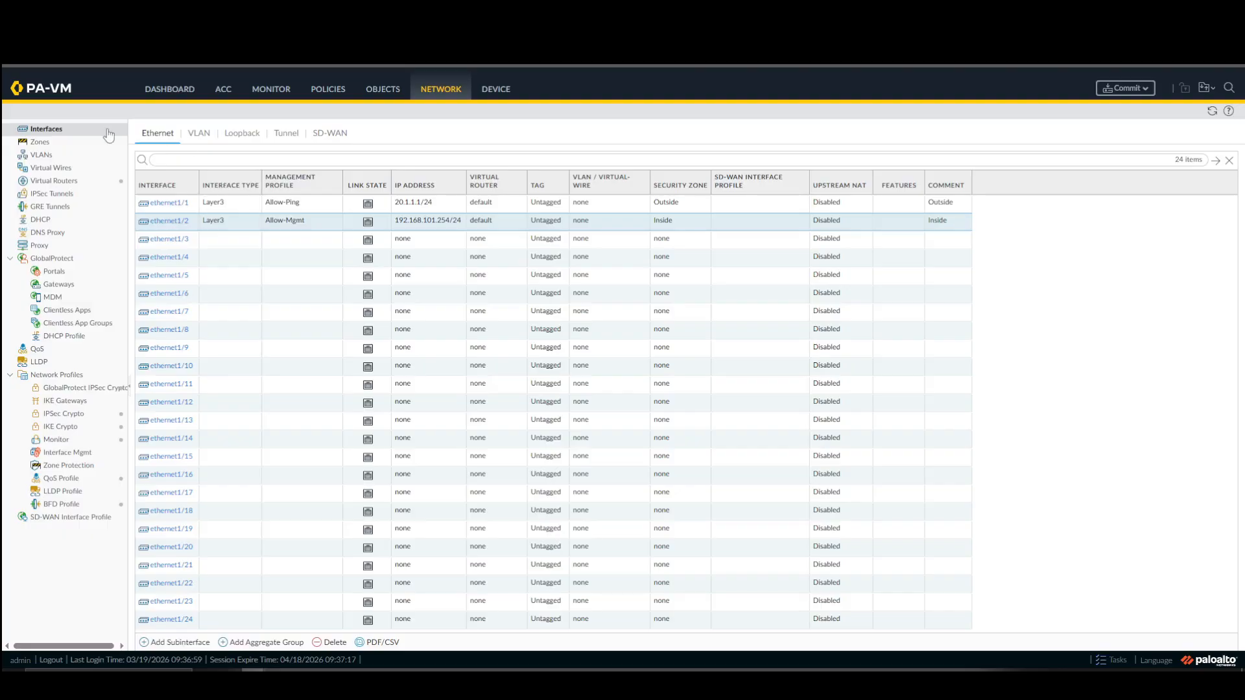
Add an IPv4 static route named Default Route with destination 0.0.0.0/0 to the default virtual router.
left_click(78, 184)
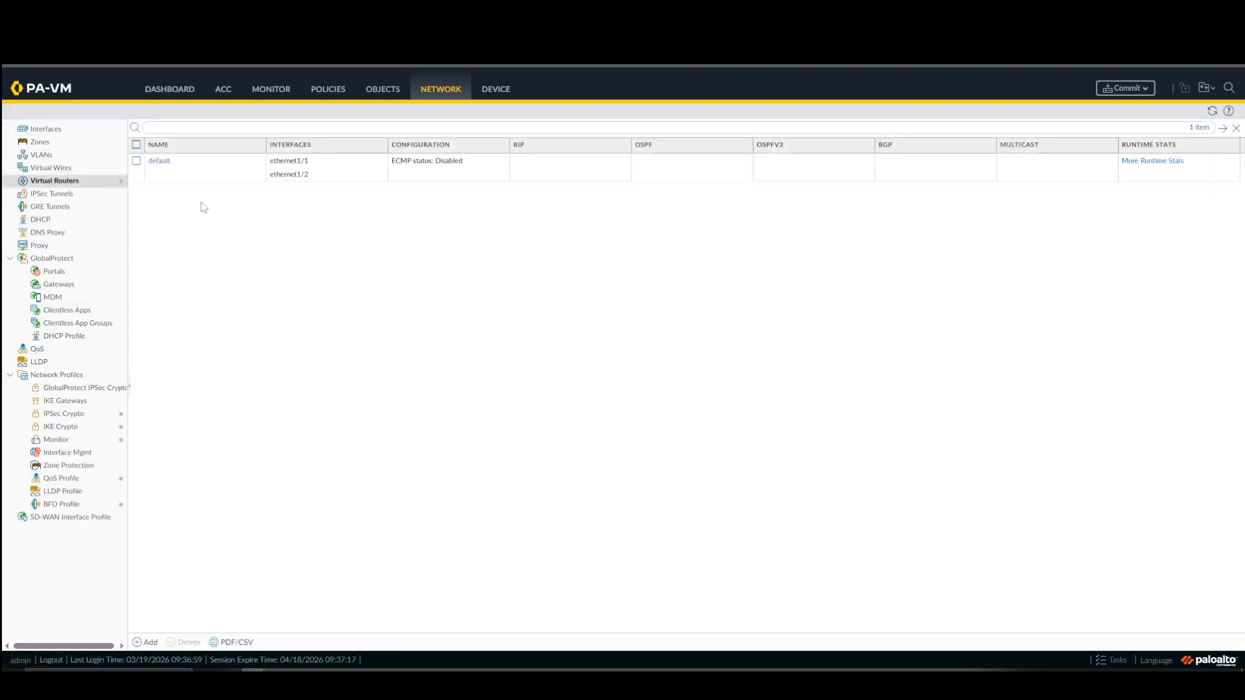
left_click(161, 162)
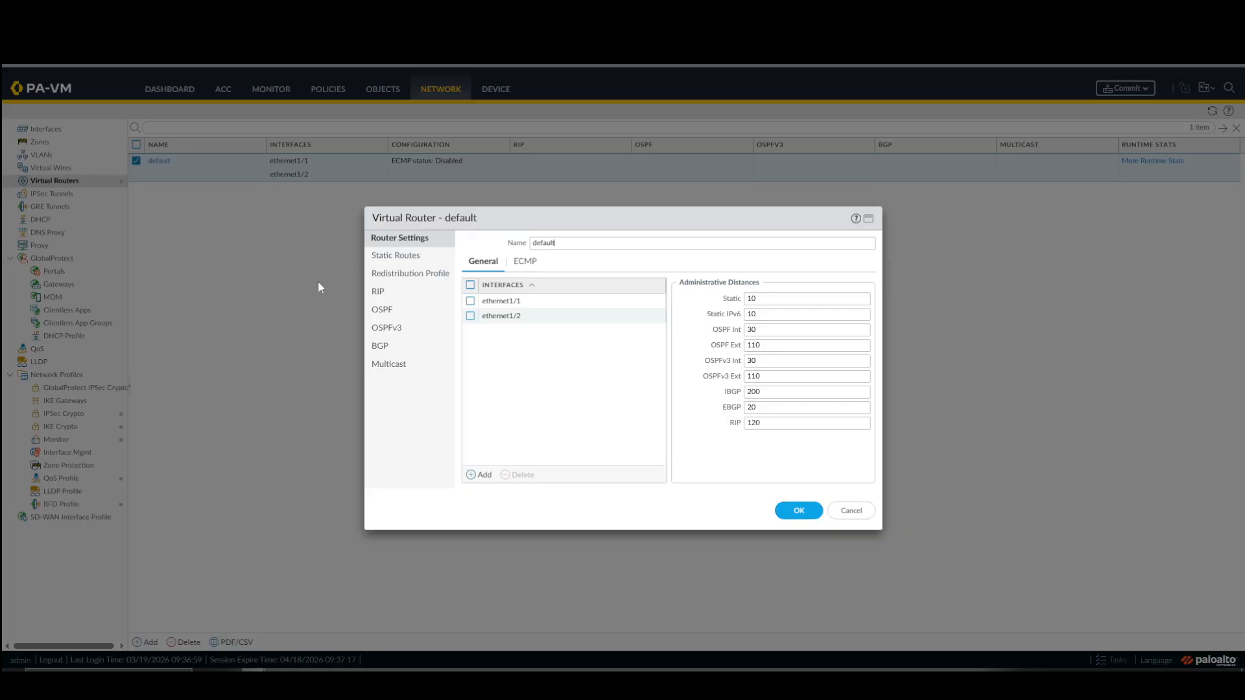
left_click(399, 258)
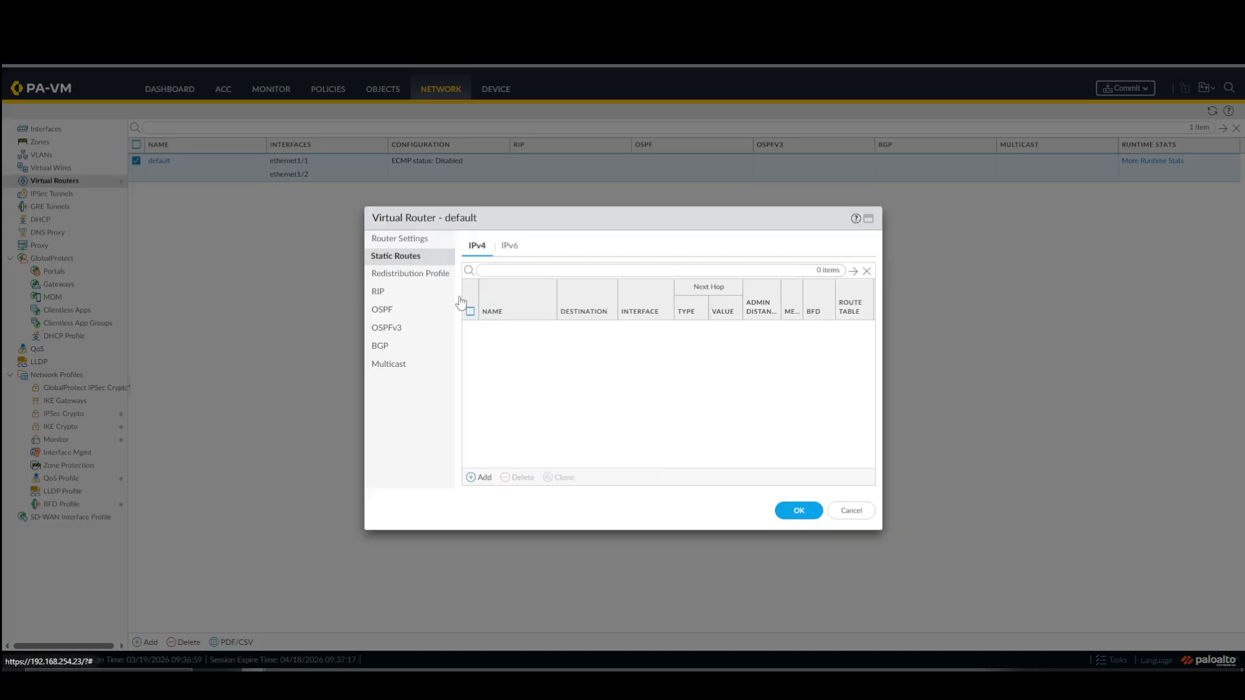
left_click(480, 478)
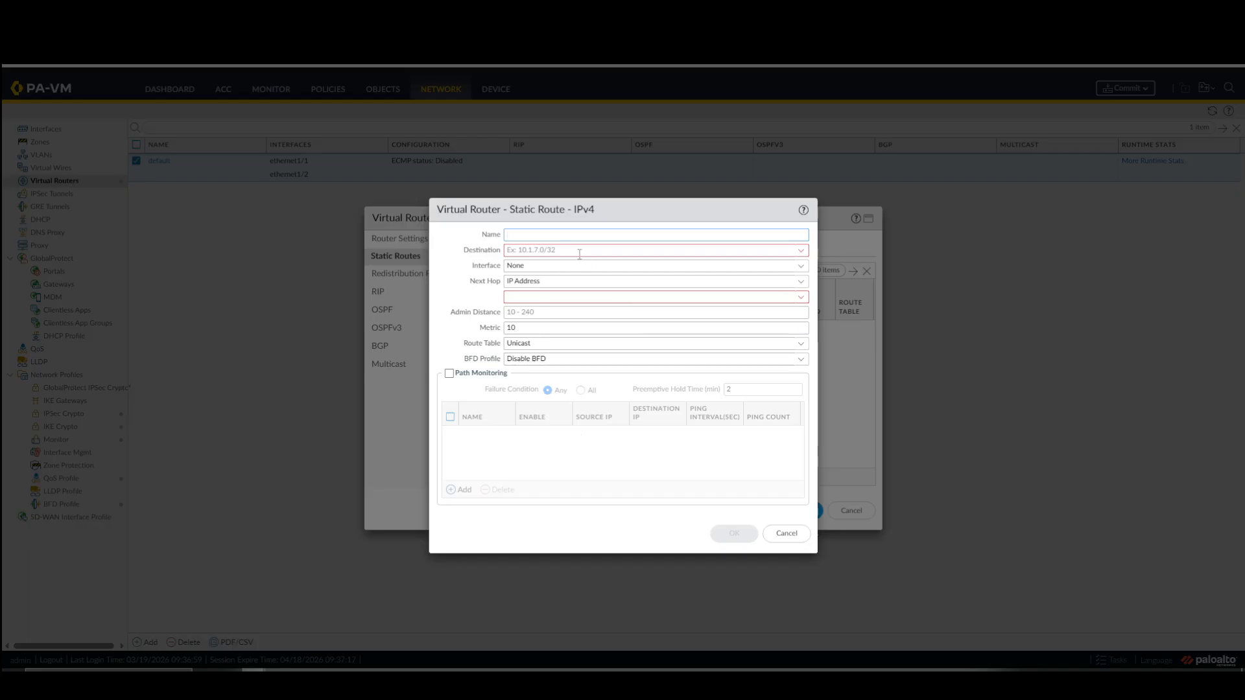
mouse_move(580, 254)
type("aou")
left_click(802, 251)
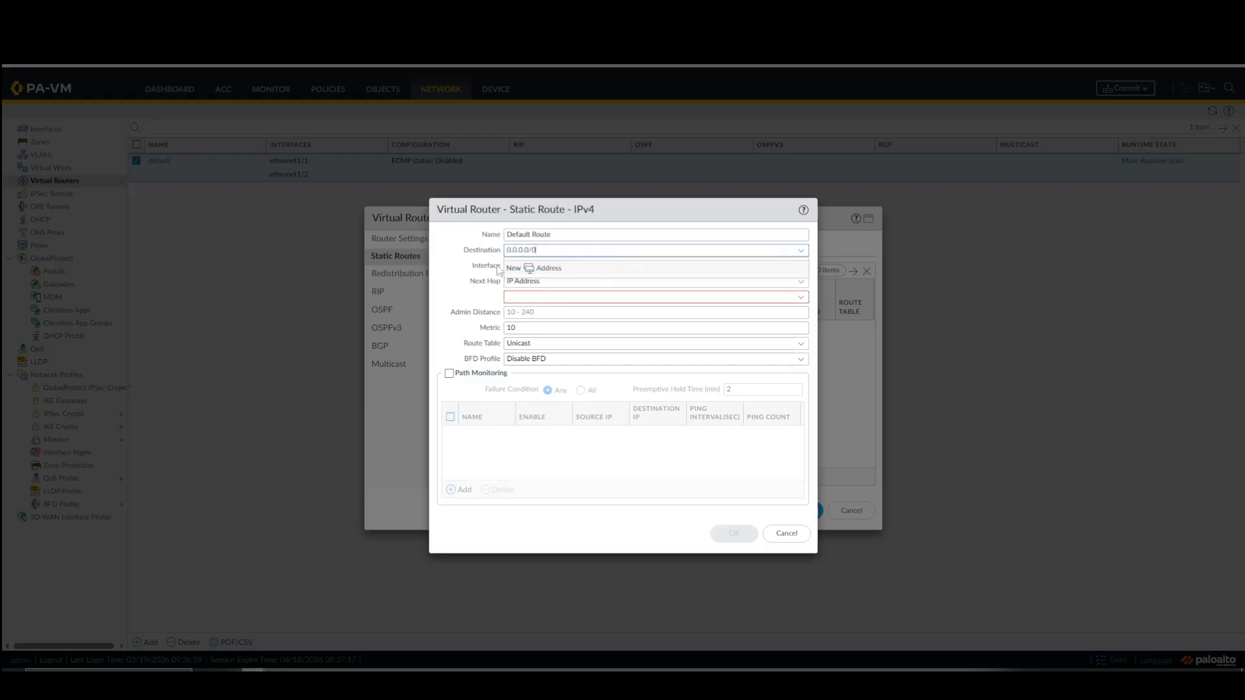
key("Tab")
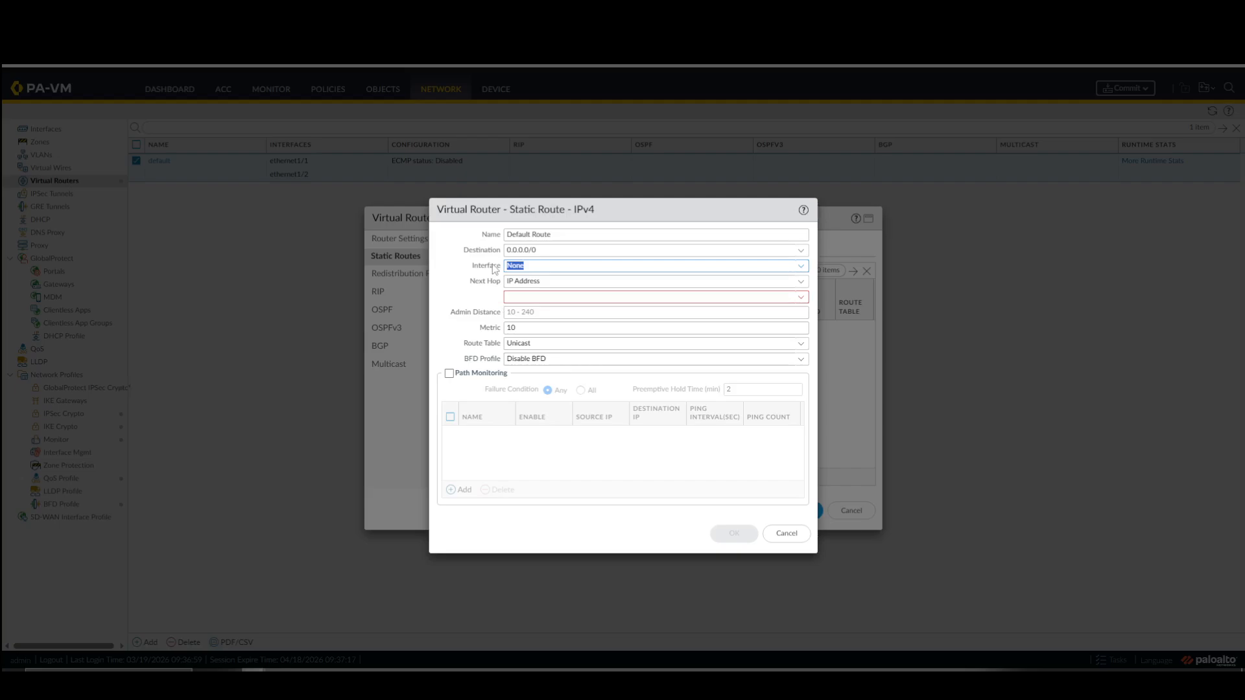
left_click(555, 249)
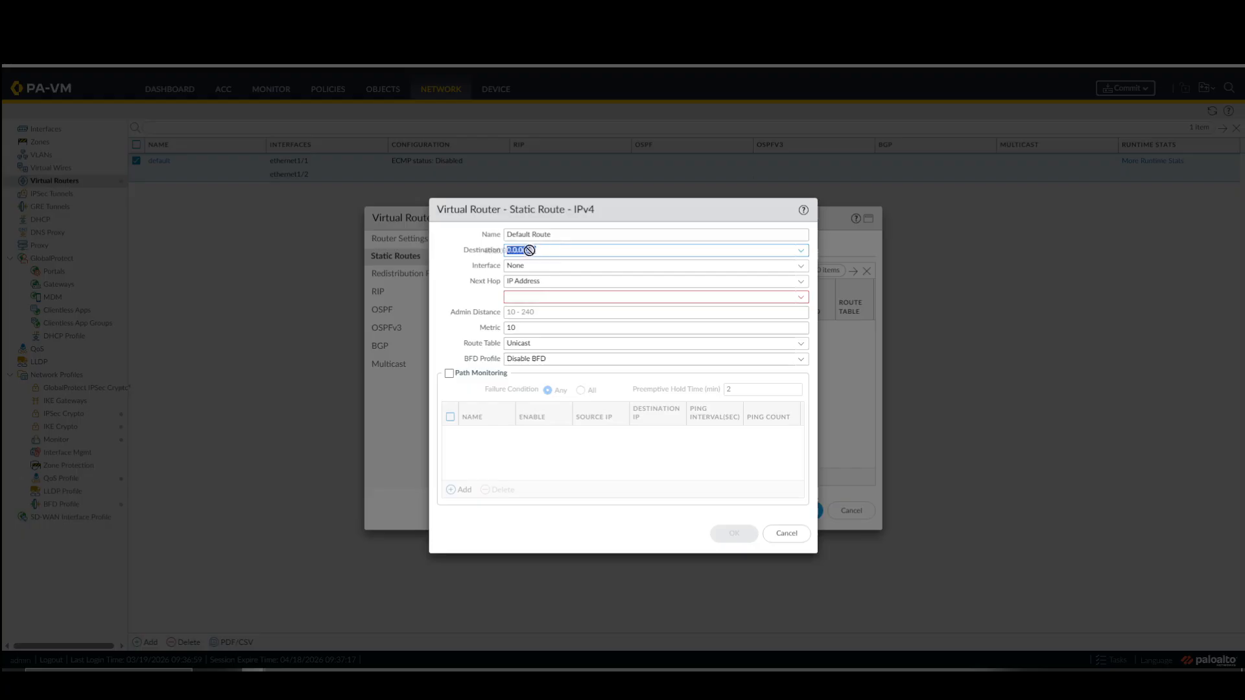
left_click(801, 266)
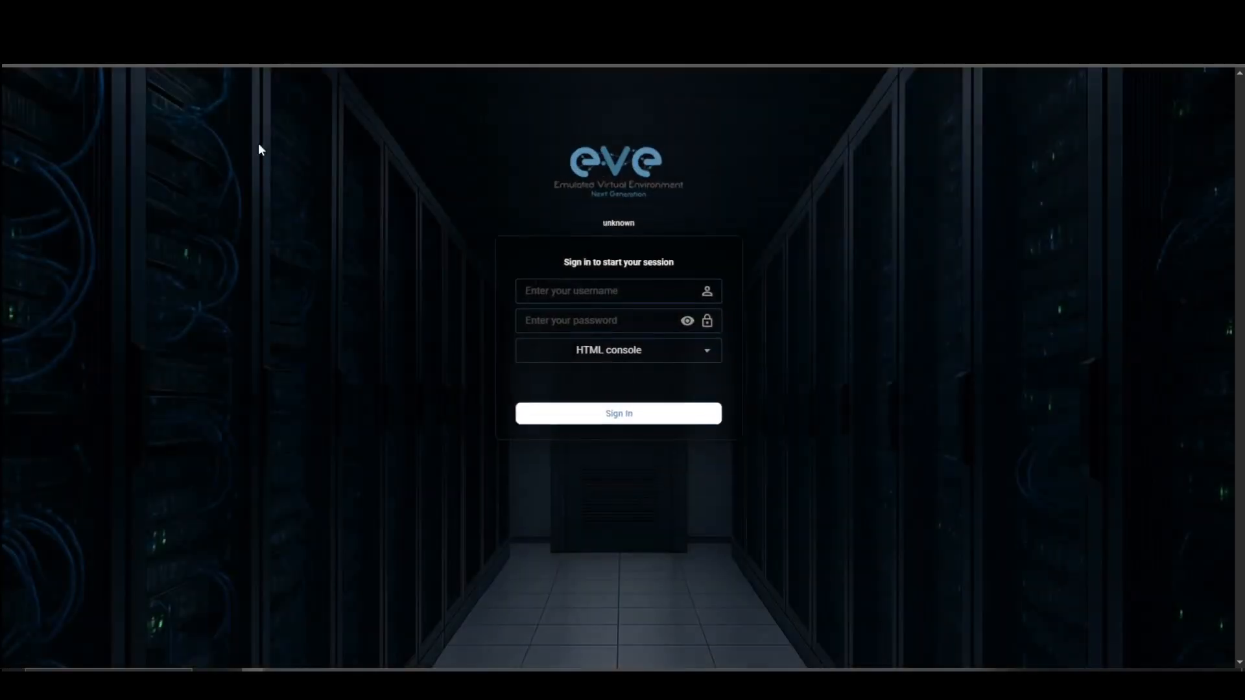
Switch to the EVE-NG page, submit the account username and password, and proceed past the certificate warning for 192.168.254.20.
type("admin")
key("Tab")
type("eve")
left_click(563, 420)
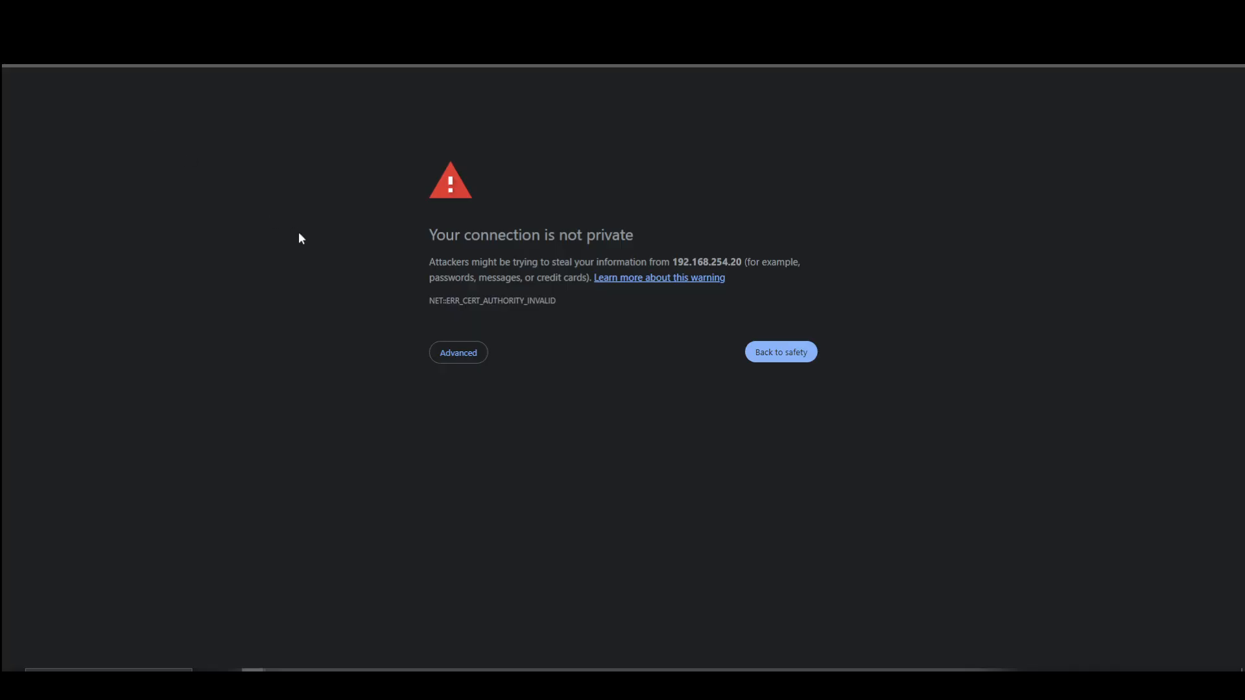
left_click(454, 354)
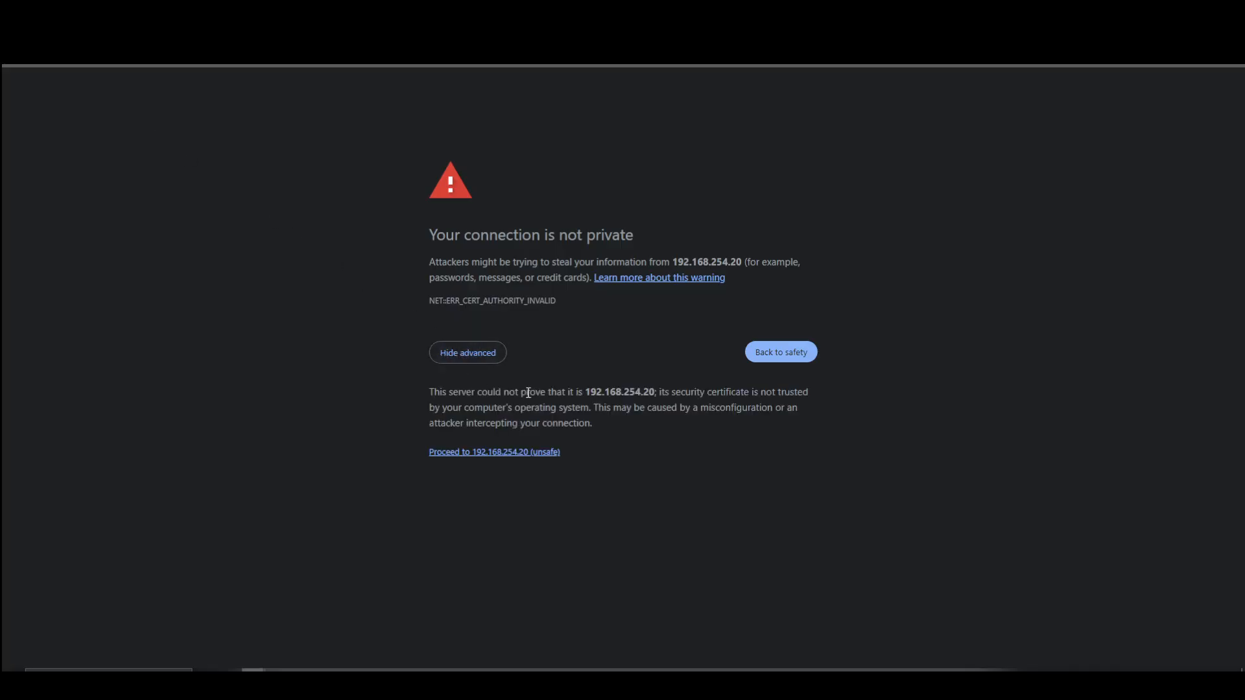
left_click(510, 453)
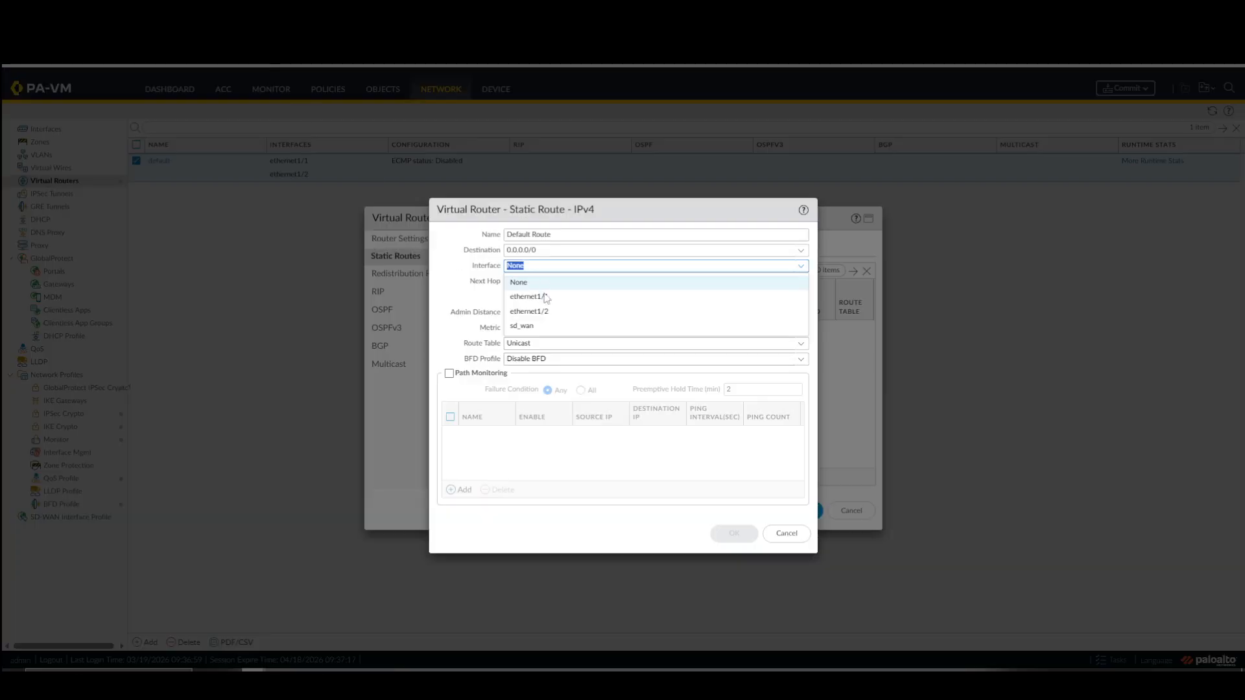
Point the default route out of ethernet1/1 to next hop 20.1.1.254, and save the route and the virtual router.
left_click(545, 295)
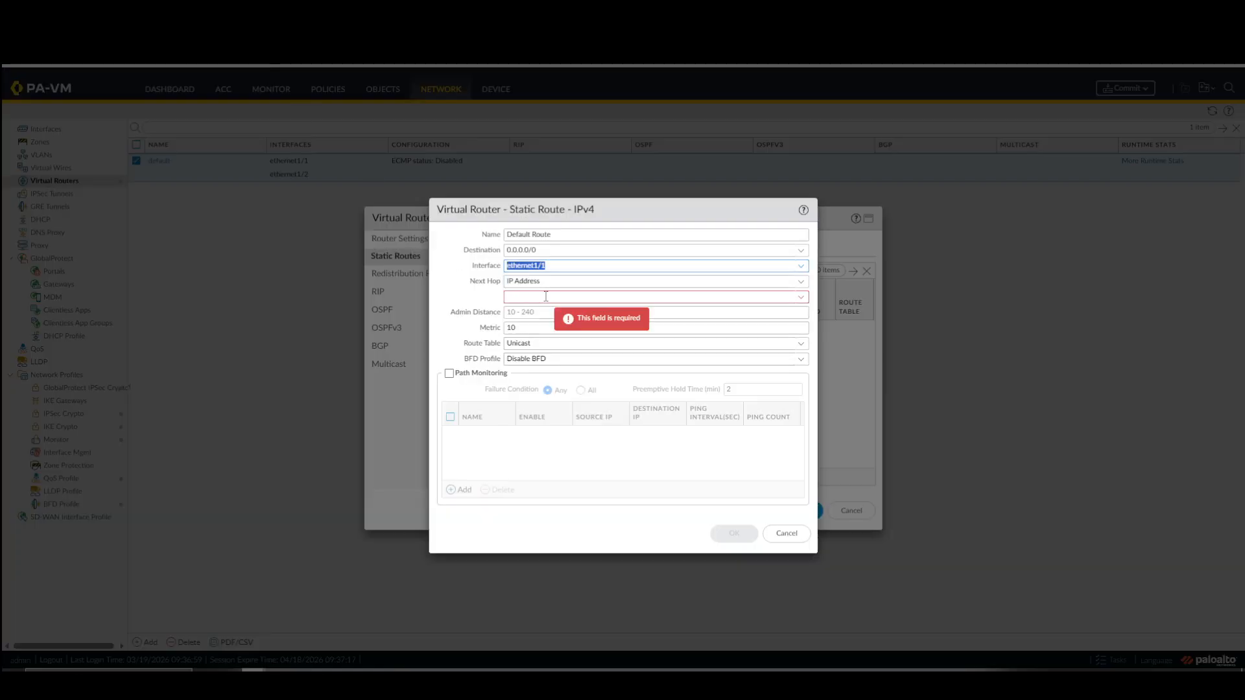
left_click(556, 296)
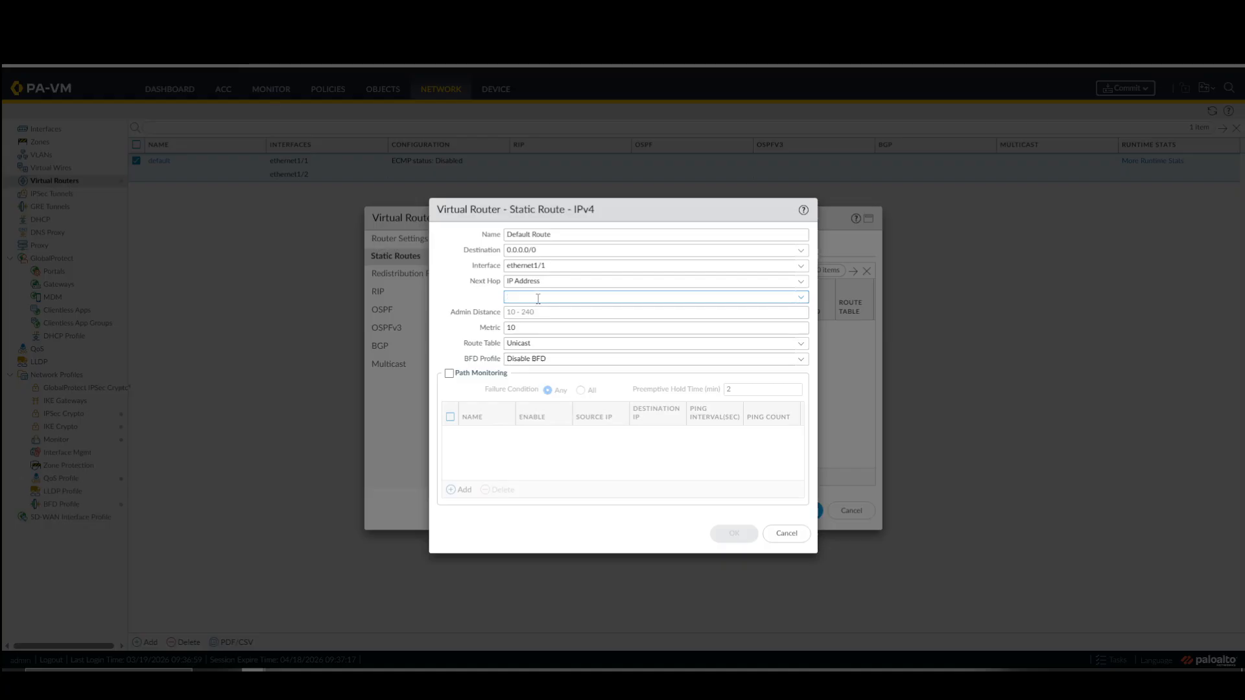
left_click(538, 298)
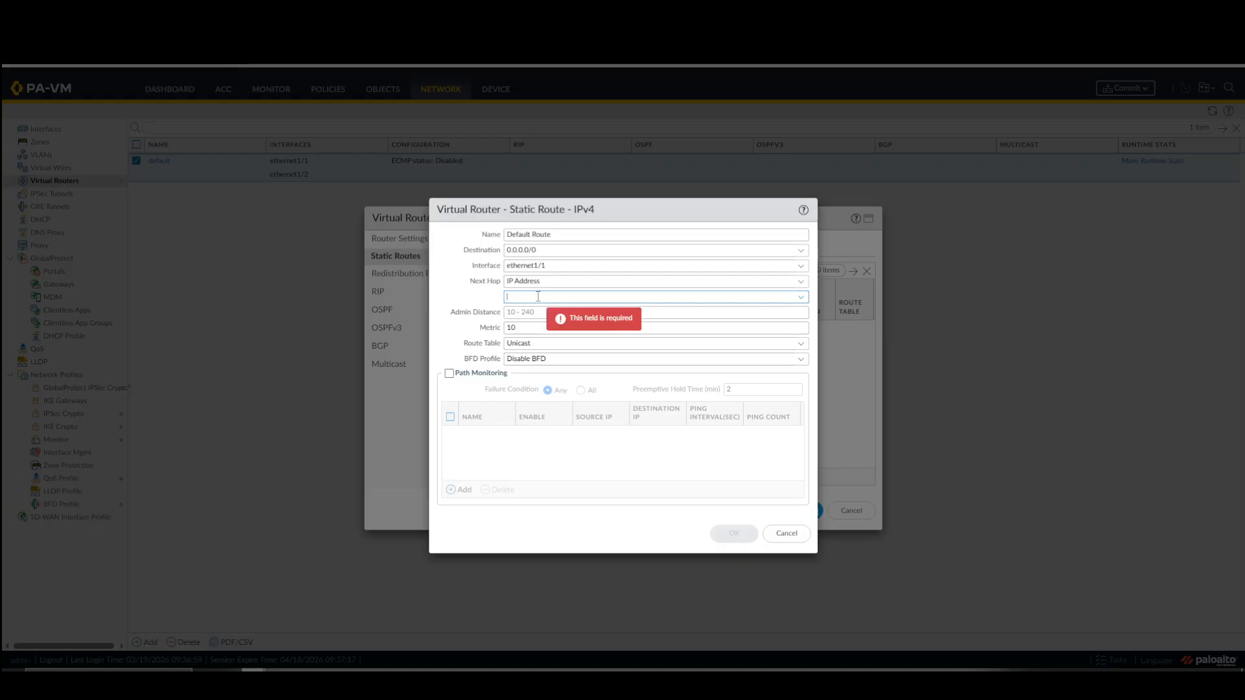
type("20.")
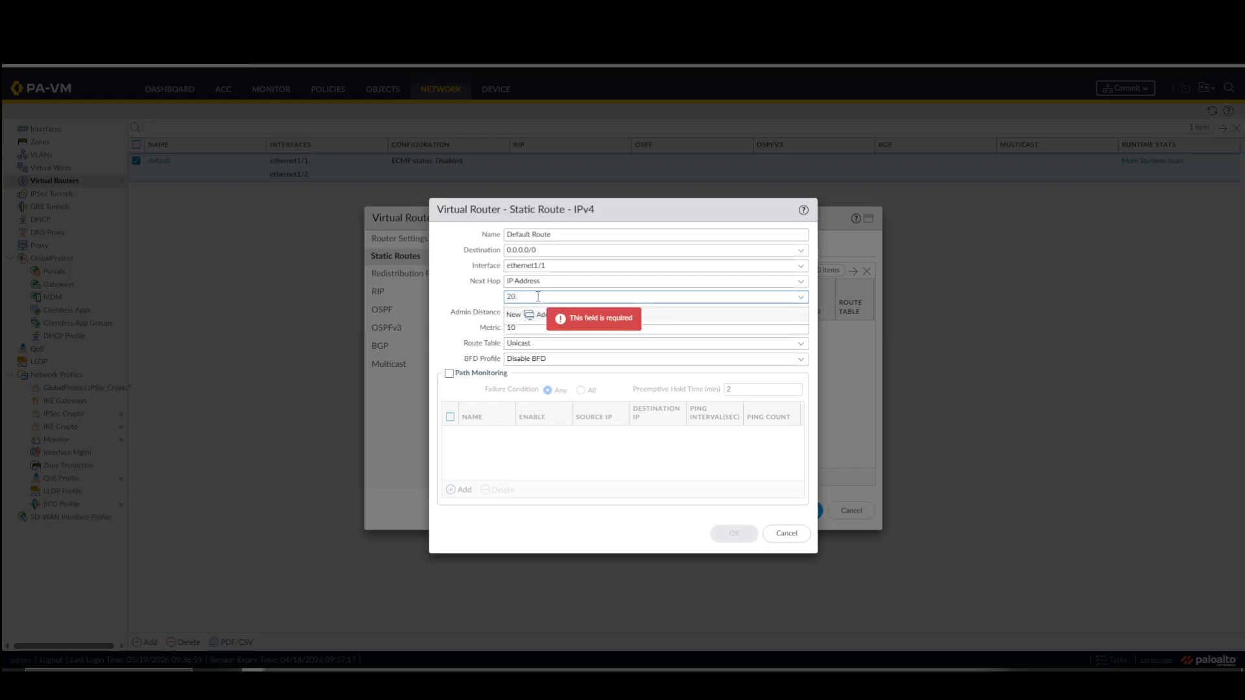
type("1.1.254")
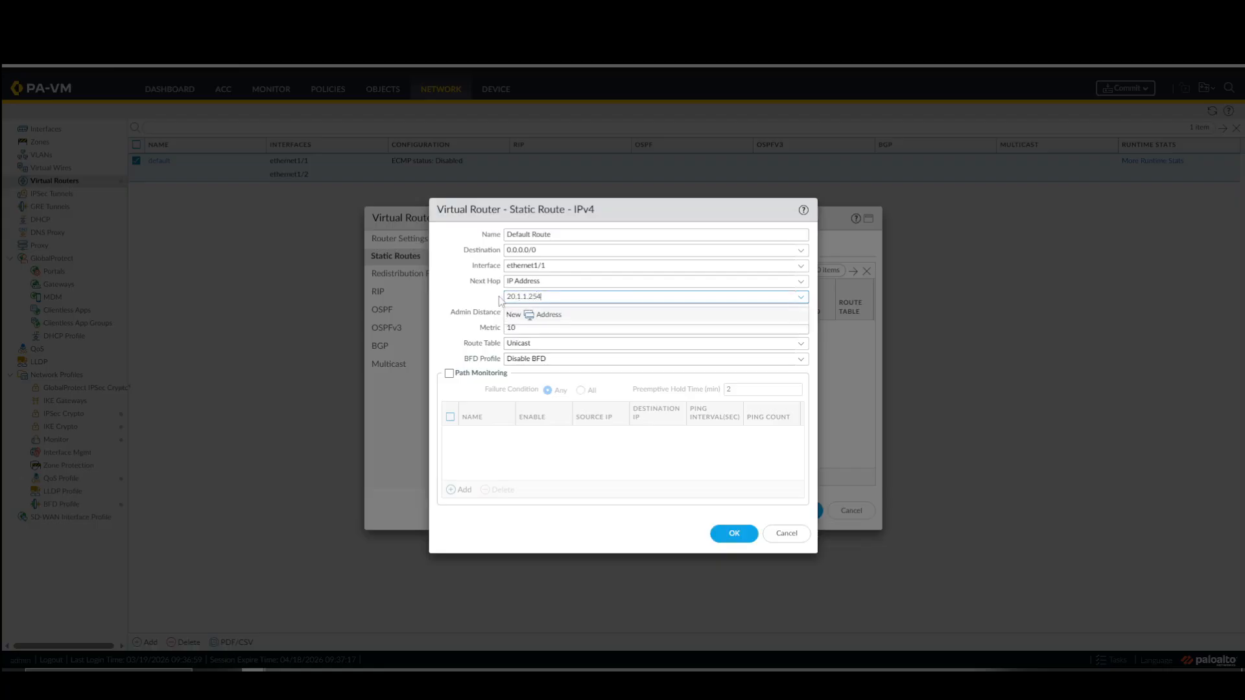
left_click(493, 299)
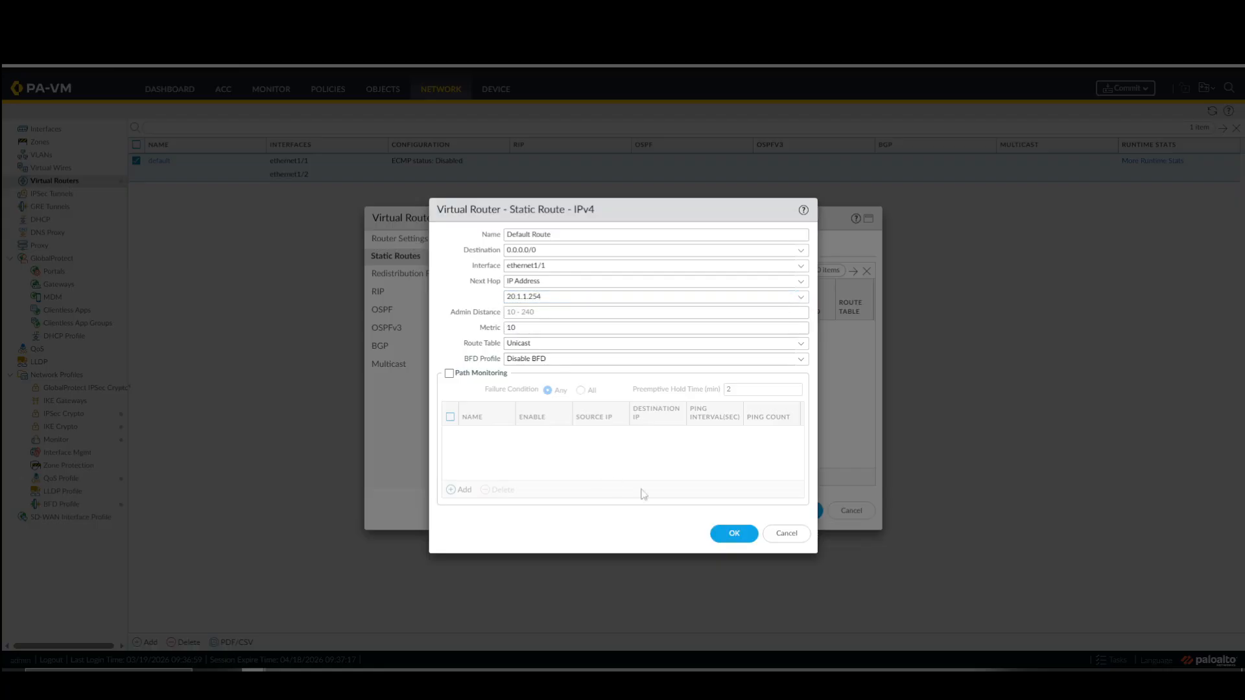
left_click(720, 532)
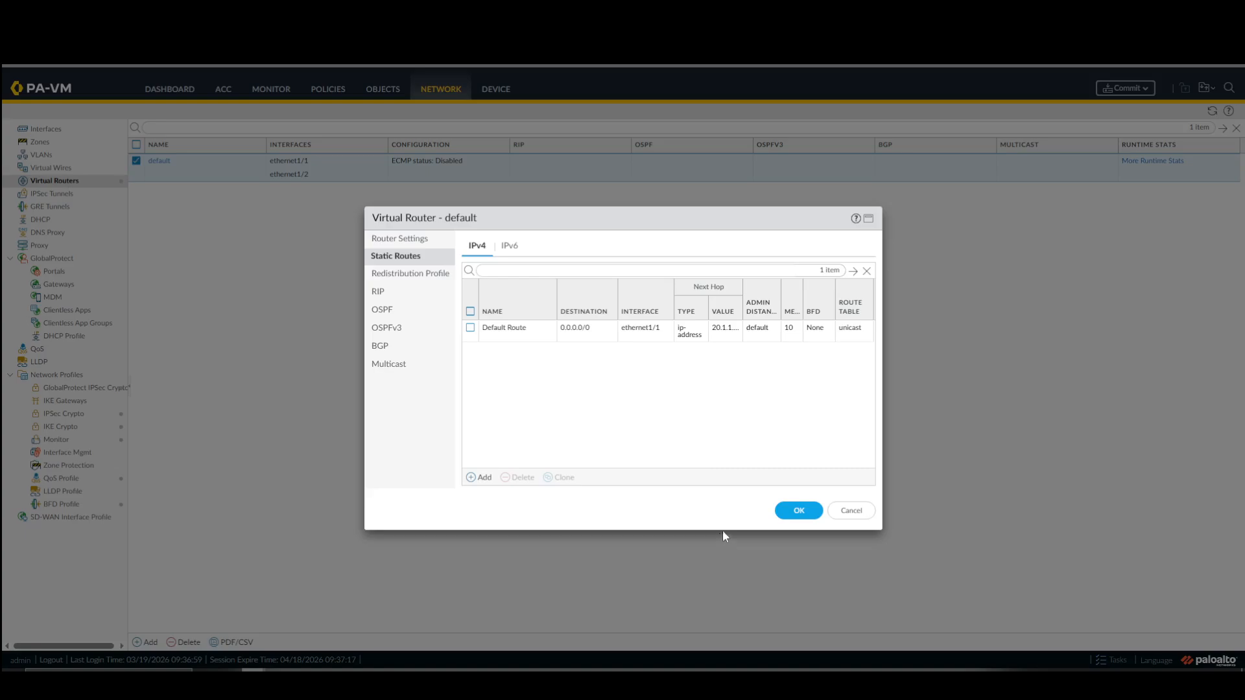
left_click(788, 511)
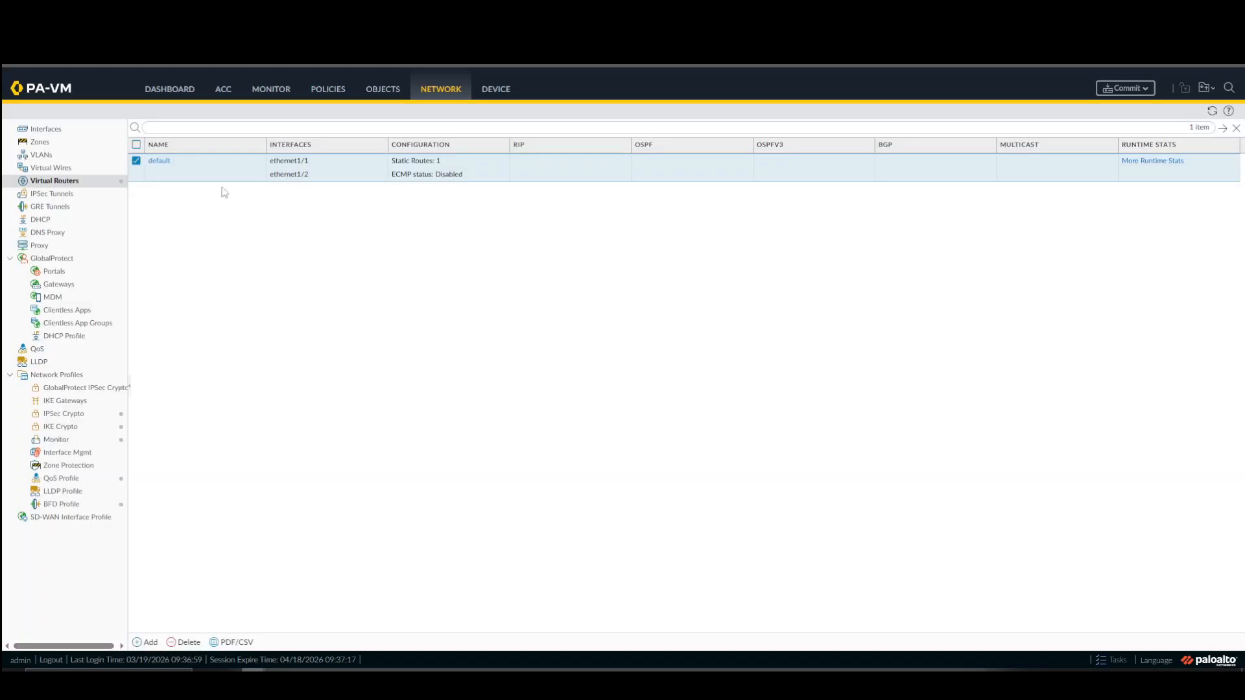
Add a security policy rule named Allow-All with any source zone and any destination zone.
left_click(328, 91)
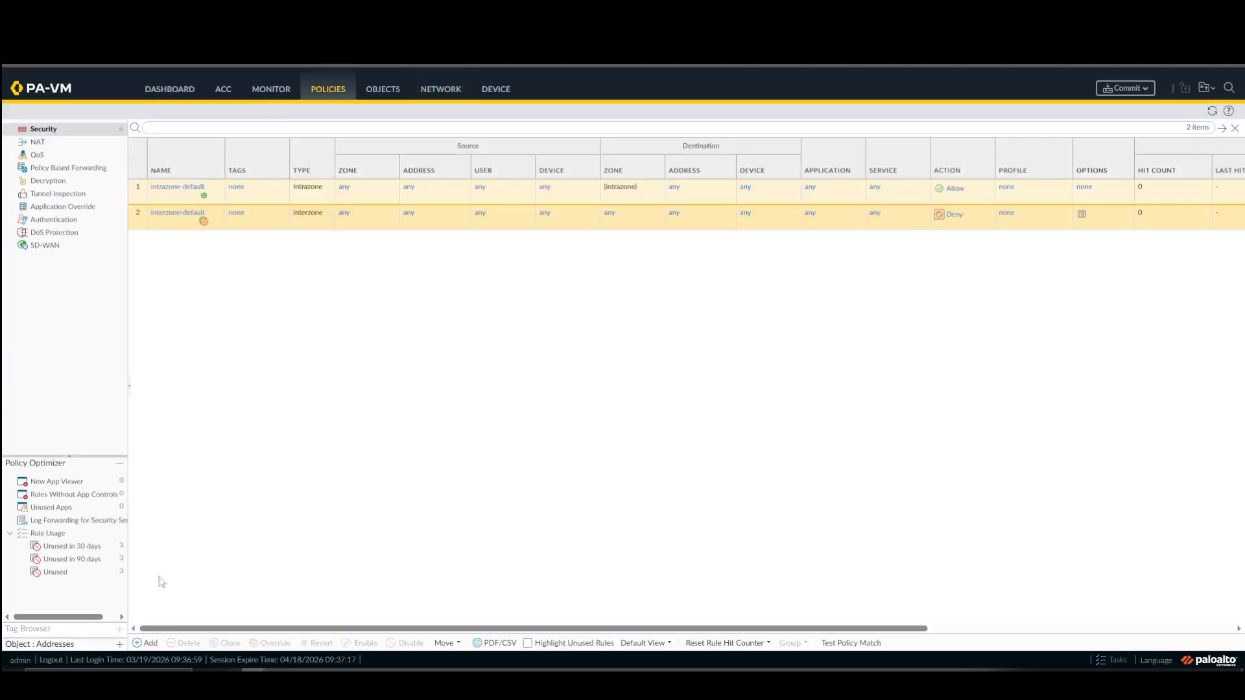
left_click(142, 644)
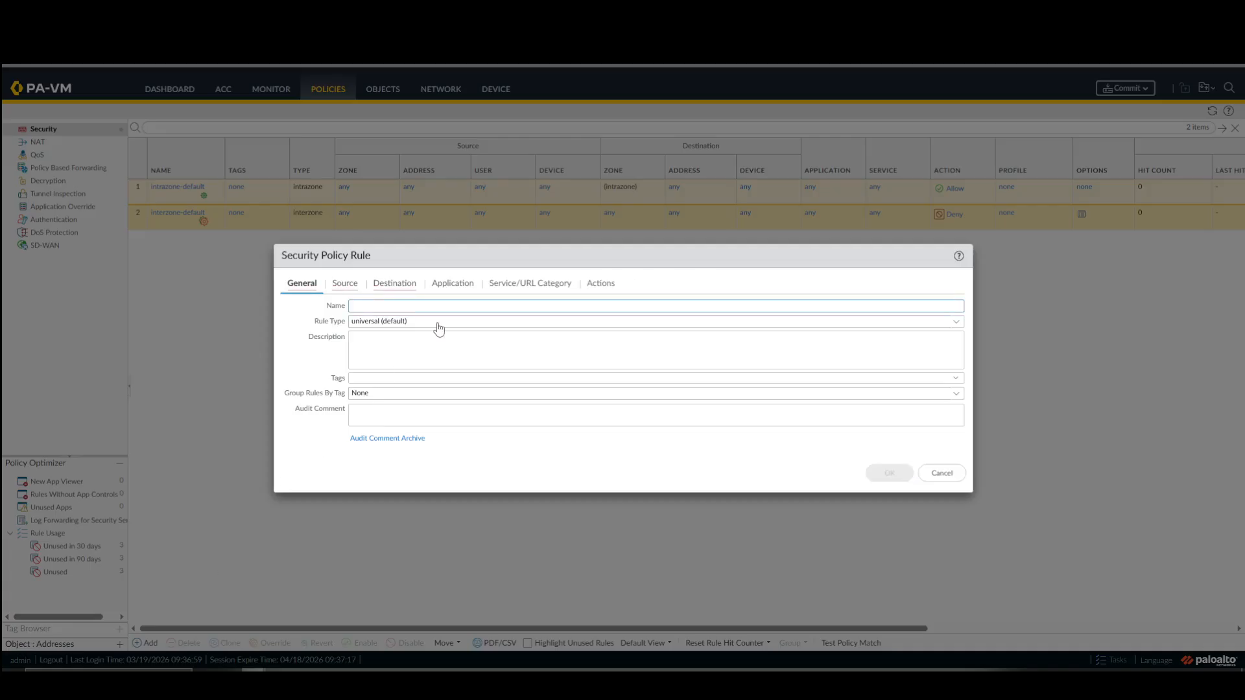
type("Allow-All")
left_click(344, 284)
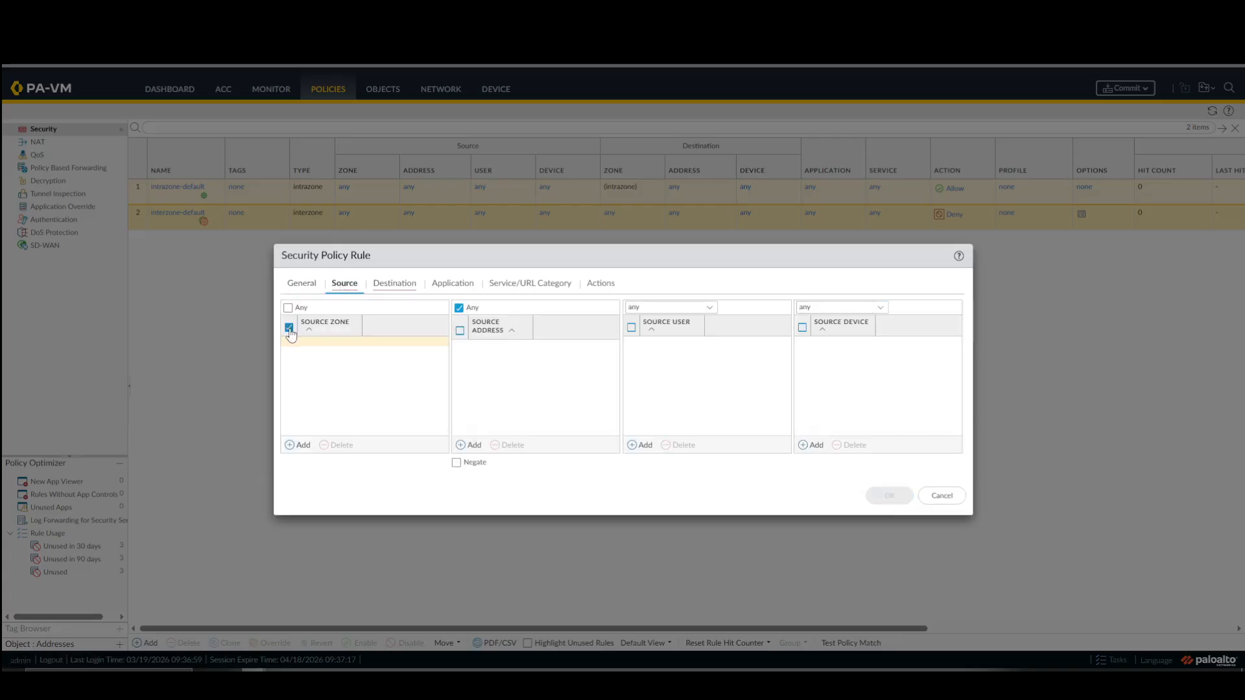
left_click(288, 307)
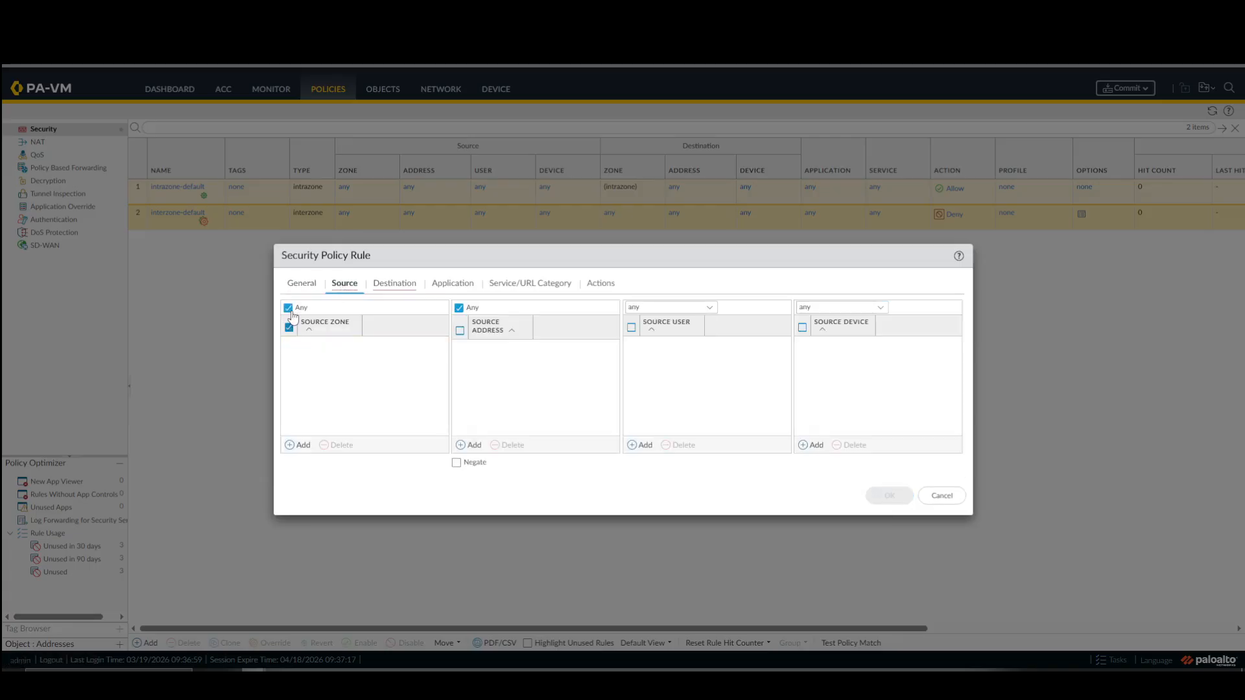
left_click(394, 284)
left_click(365, 309)
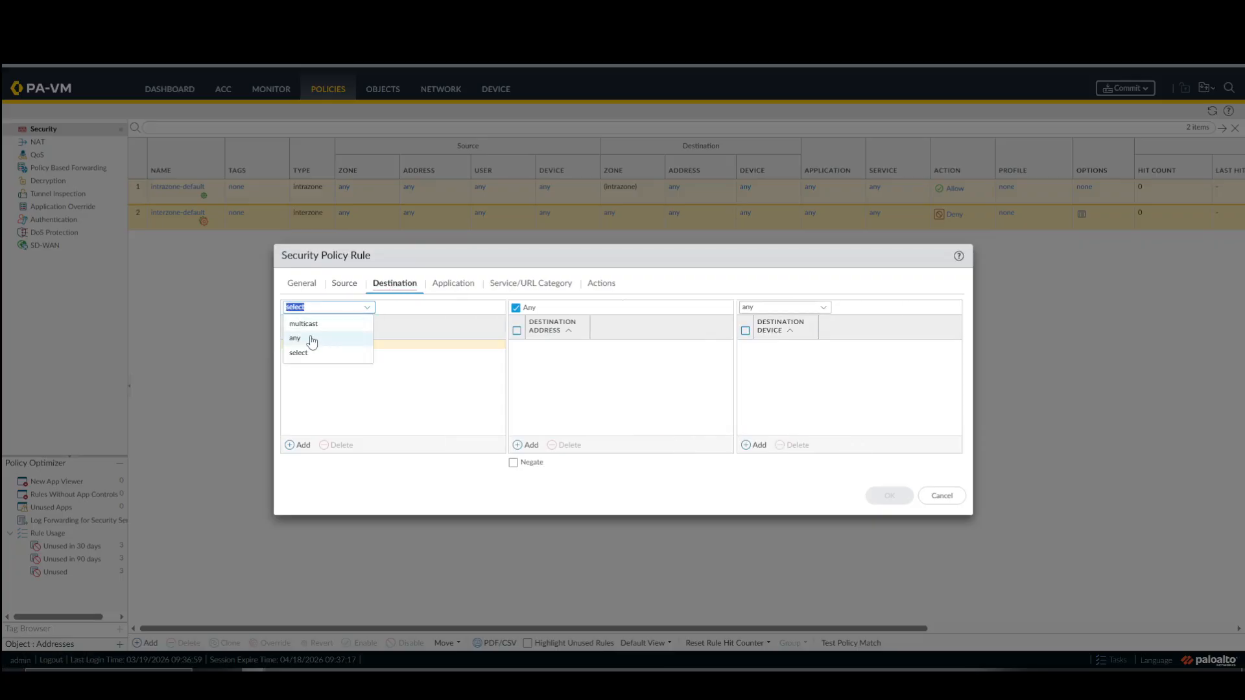
left_click(312, 339)
Set the Allow-All rule's service to any, leave its application as any and action as Allow, and save it.
left_click(447, 286)
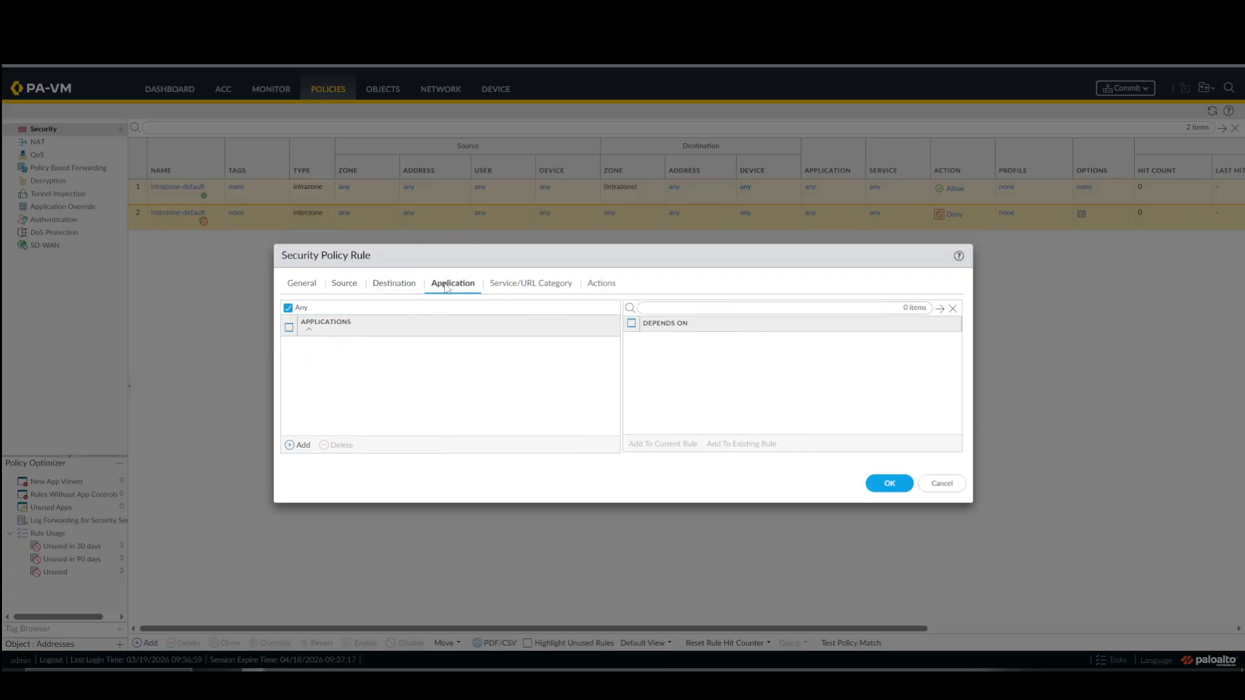
left_click(519, 286)
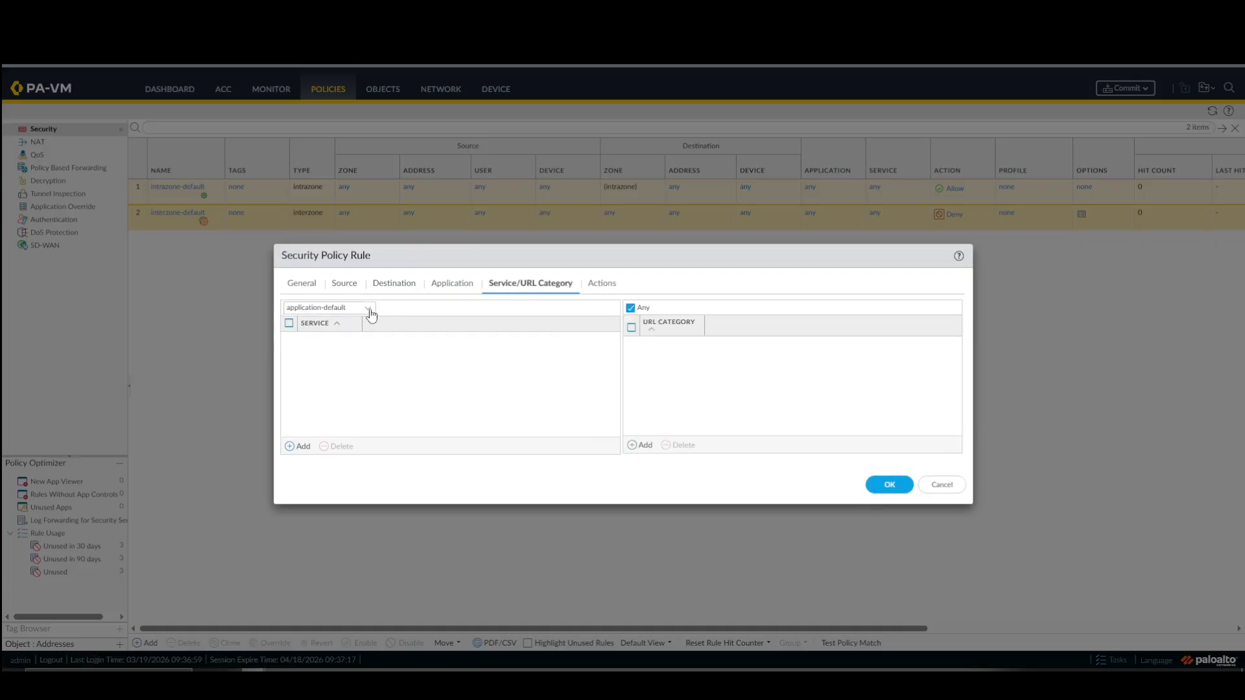
left_click(368, 309)
left_click(312, 339)
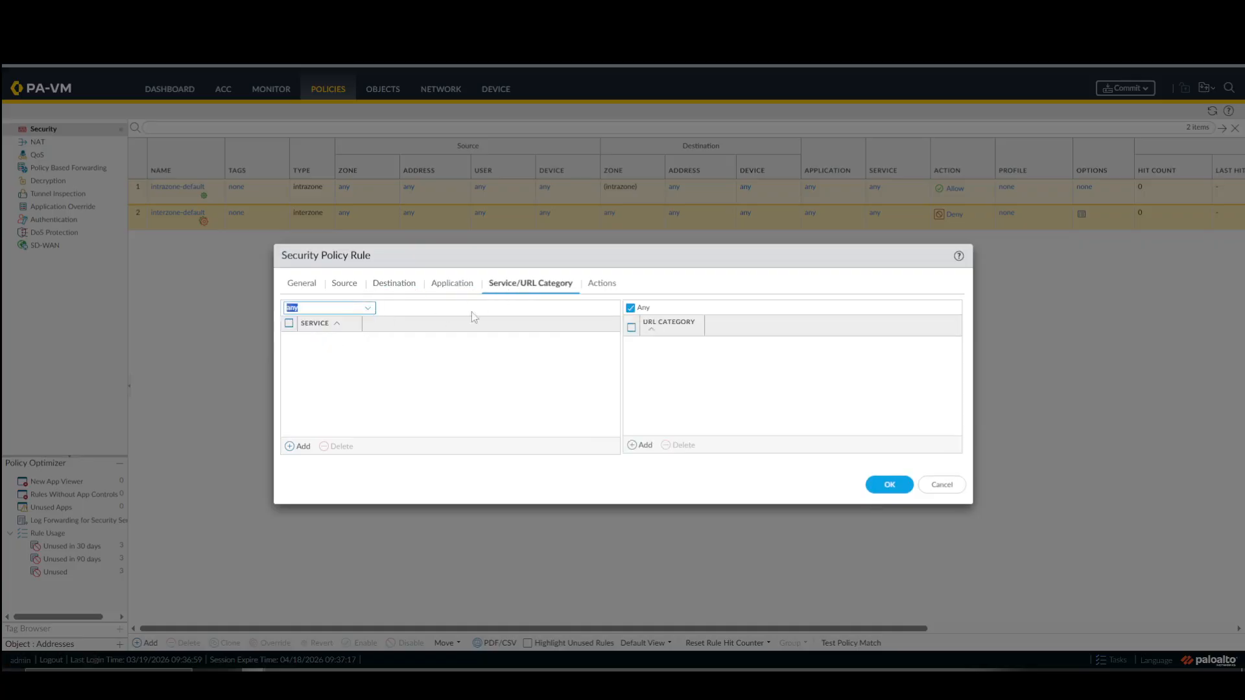
left_click(601, 284)
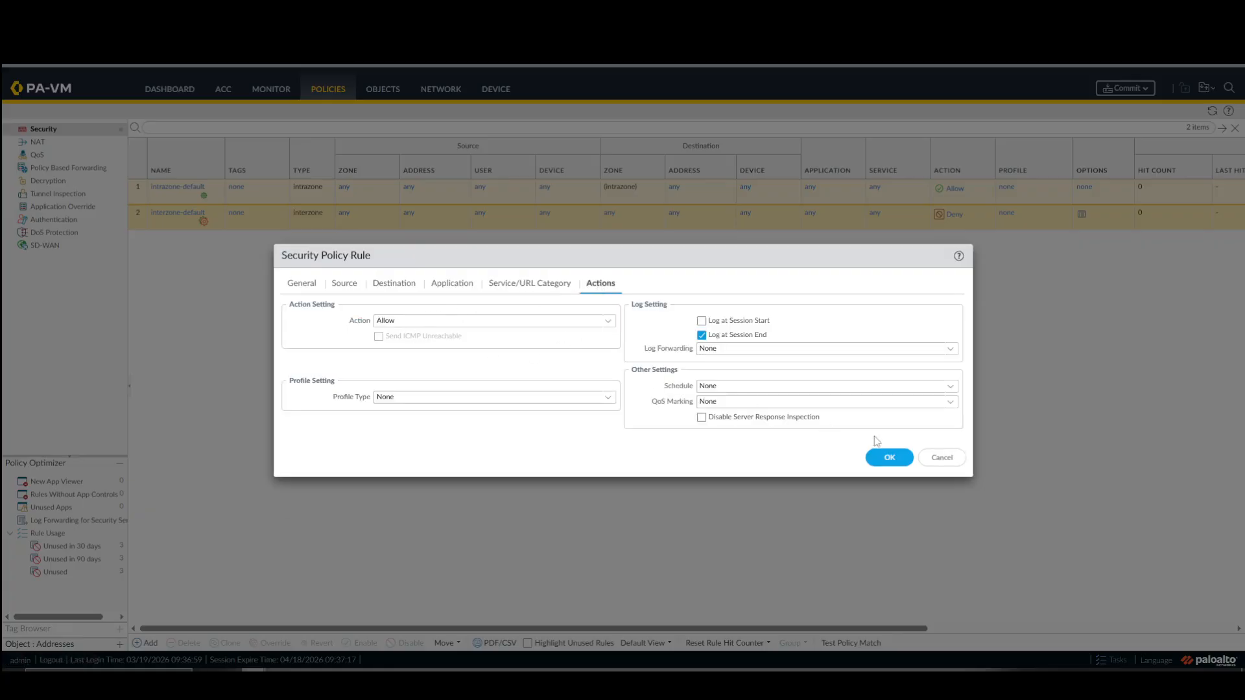
left_click(890, 458)
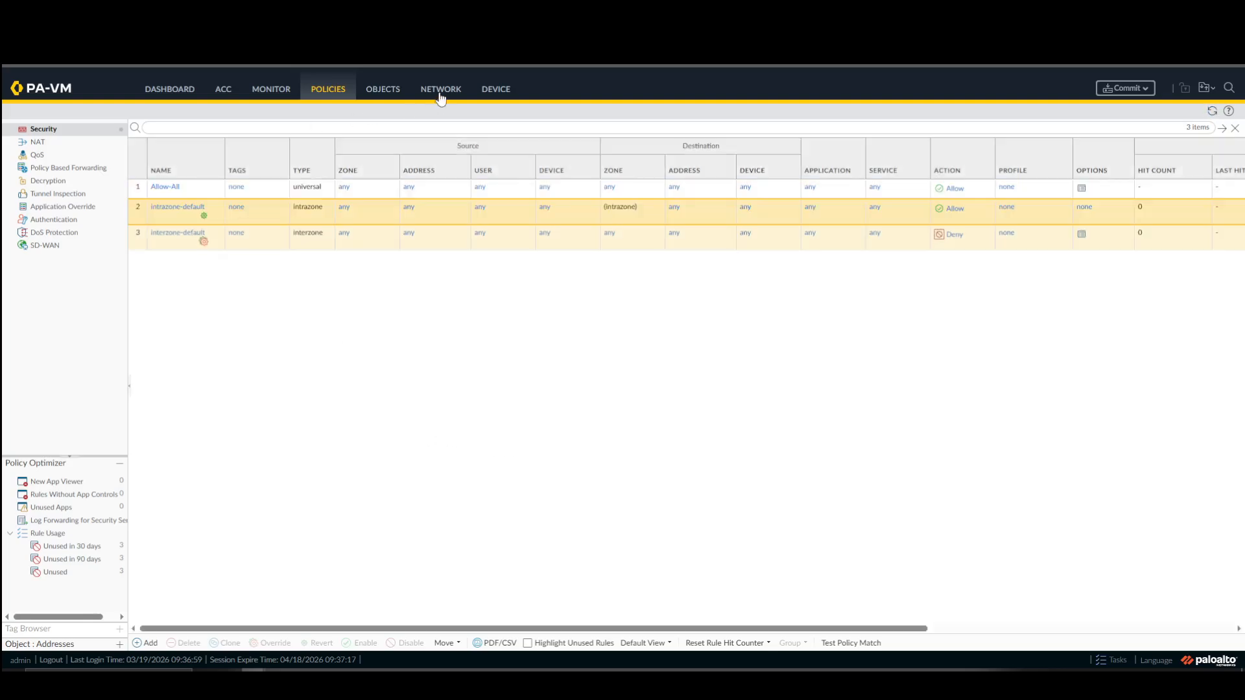
Check the Site 1 firewall's interfaces, virtual router and security rules, and commit its configuration.
left_click(441, 91)
left_click(86, 130)
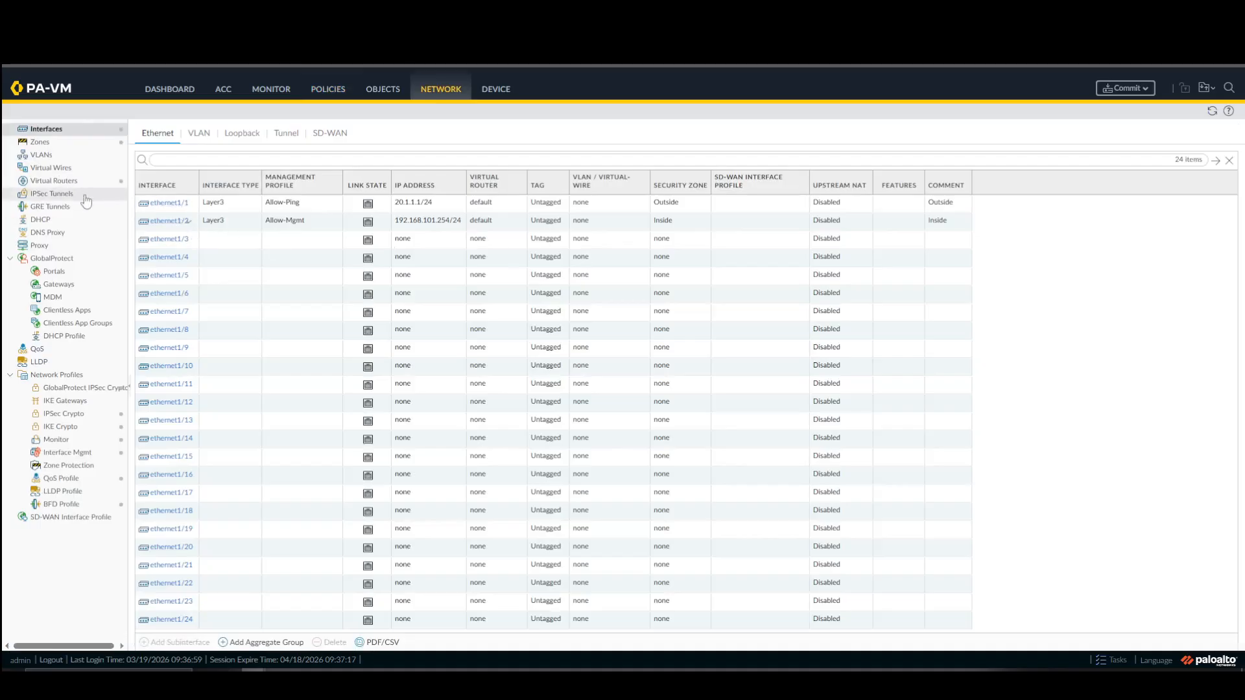
left_click(65, 181)
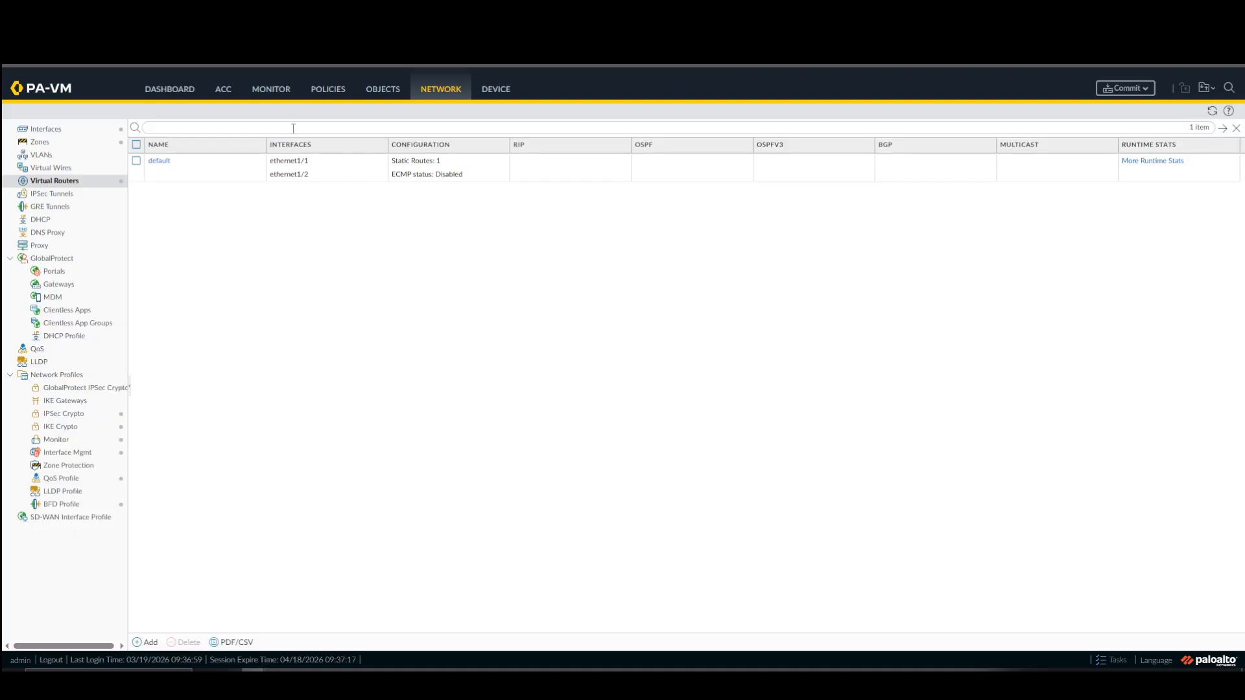
left_click(326, 96)
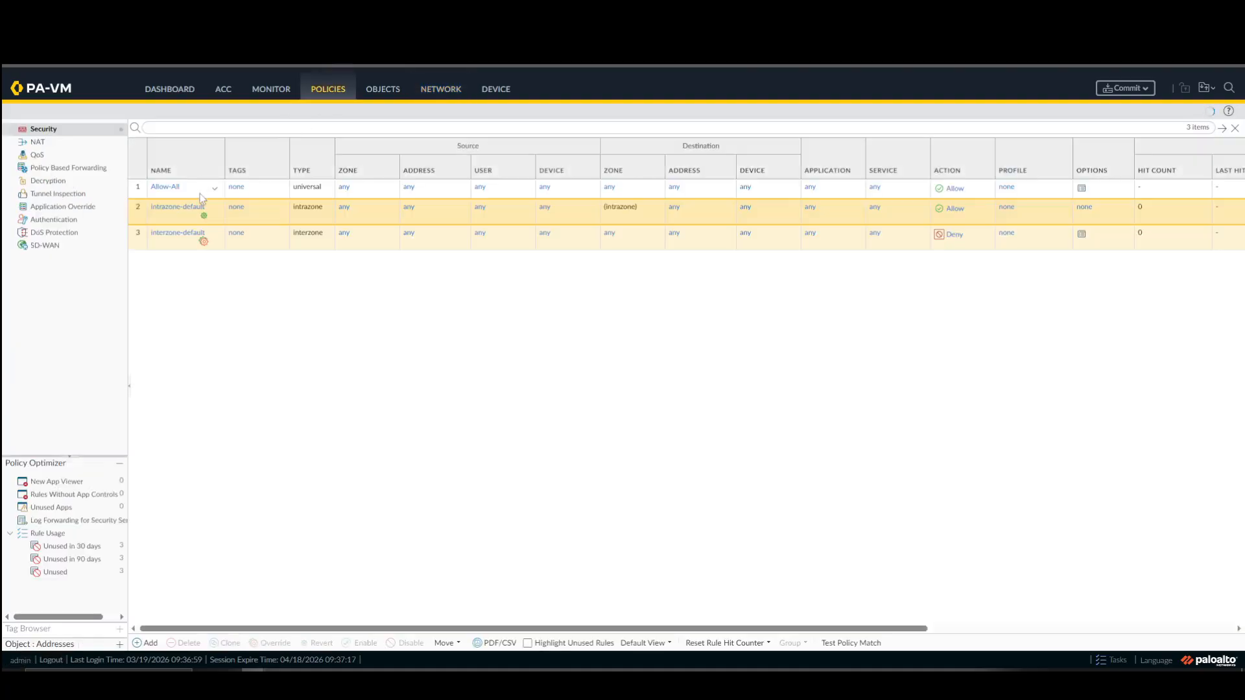
left_click(1124, 89)
left_click(736, 525)
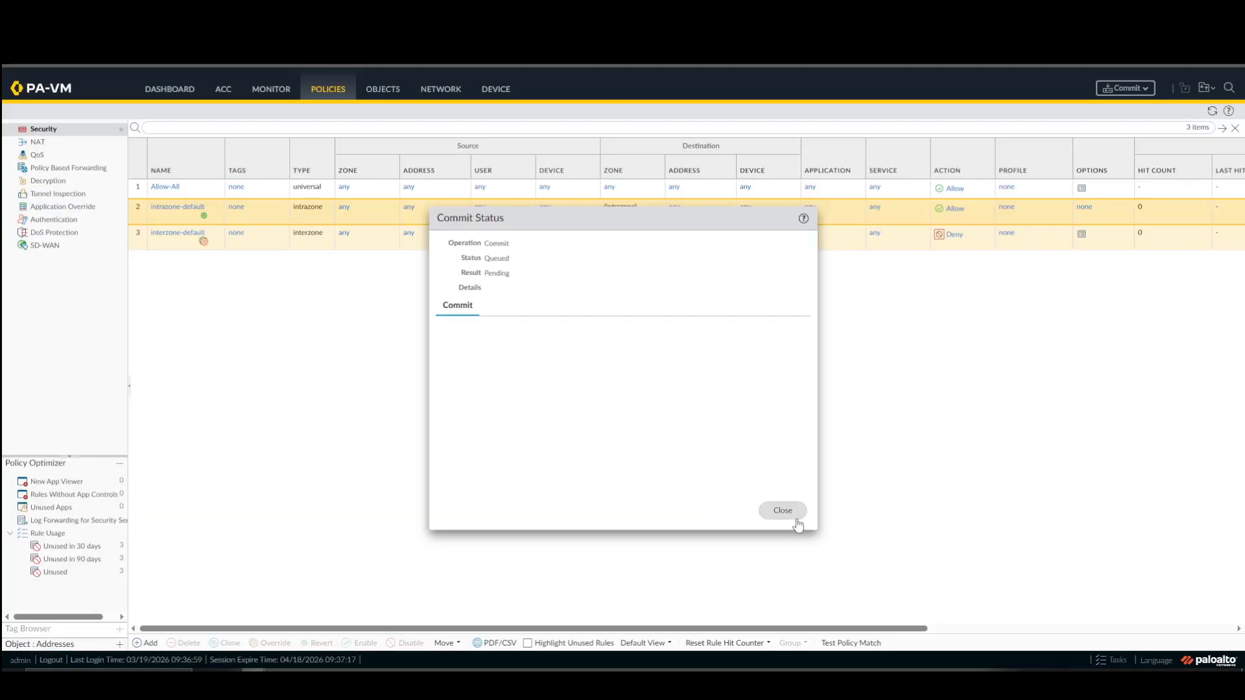
left_click(797, 513)
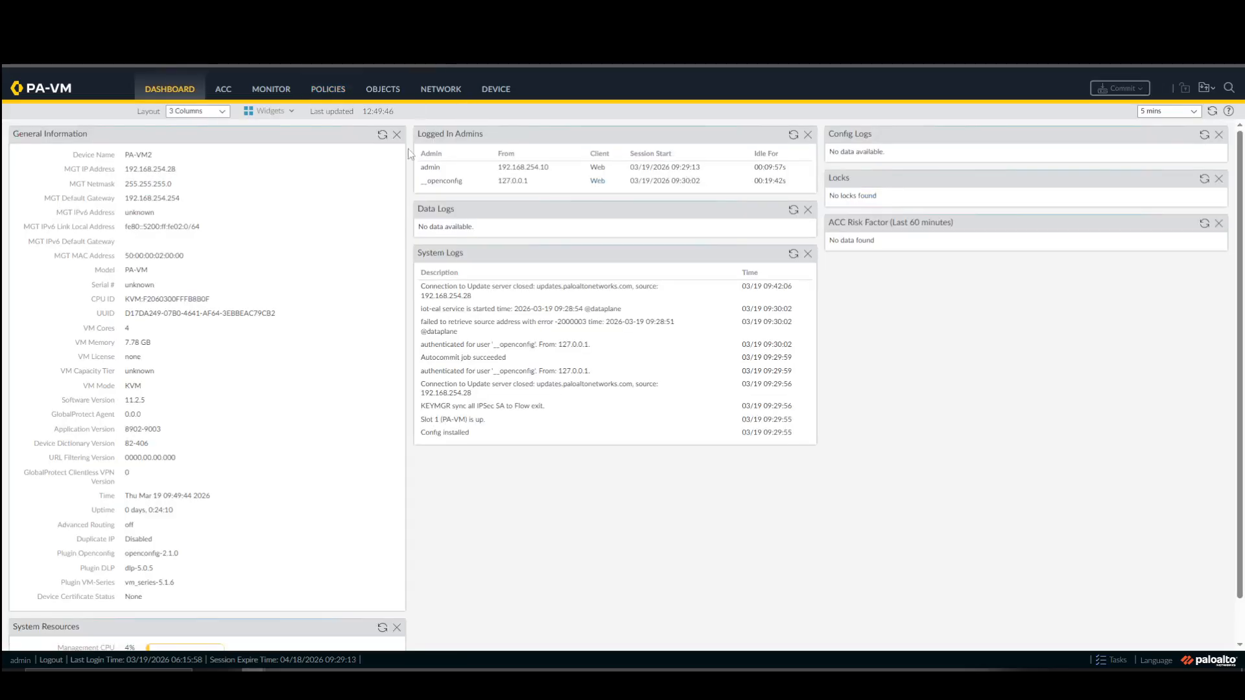
On the Site 2 firewall, give ethernet1/1 the comment Outside and set its interface type to Layer3.
left_click(439, 91)
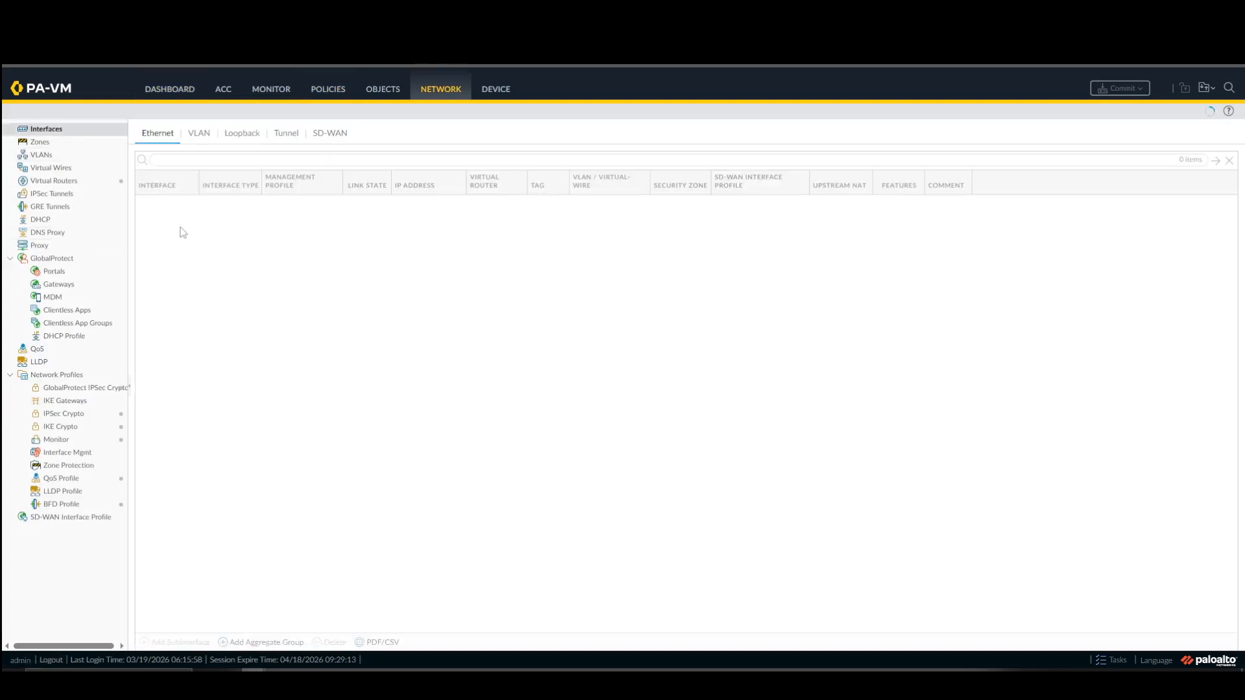
left_click(164, 206)
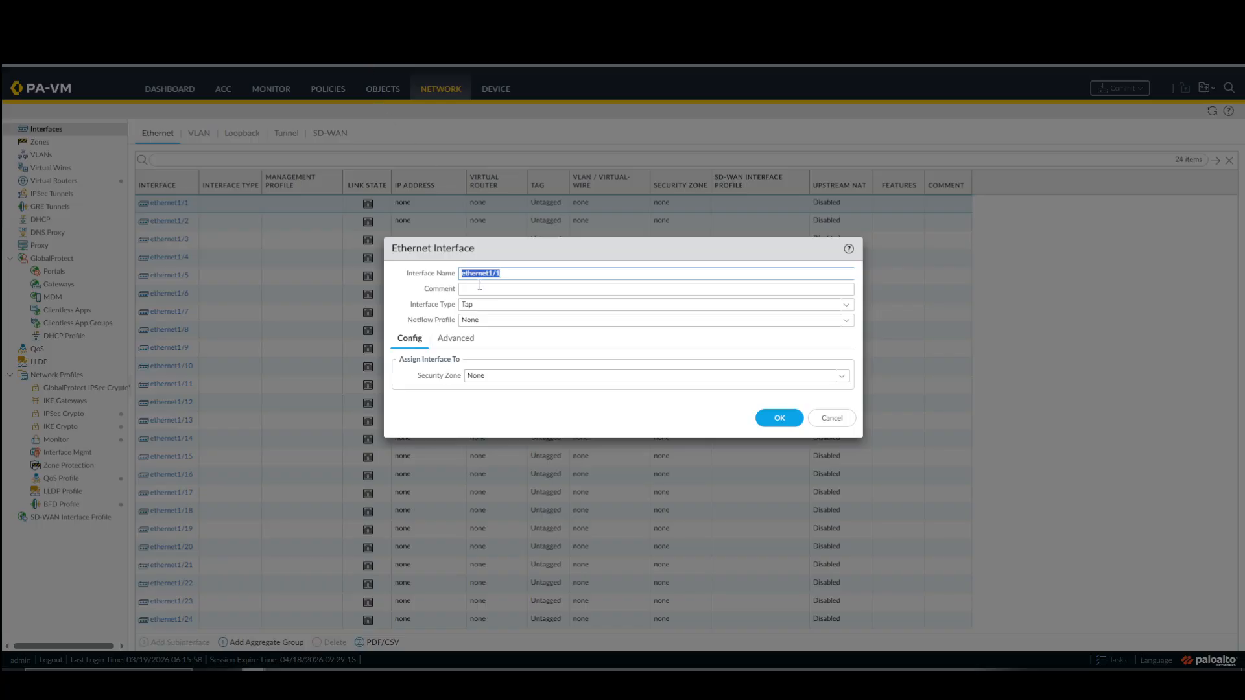
left_click(483, 288)
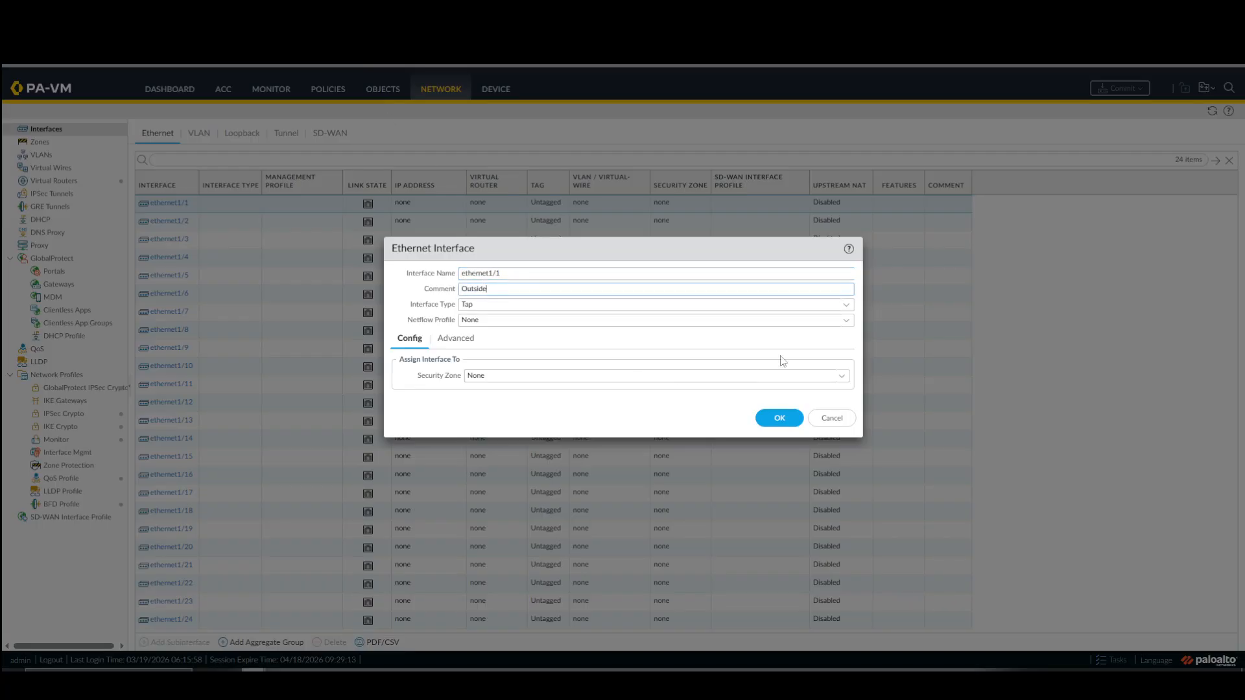
left_click(839, 305)
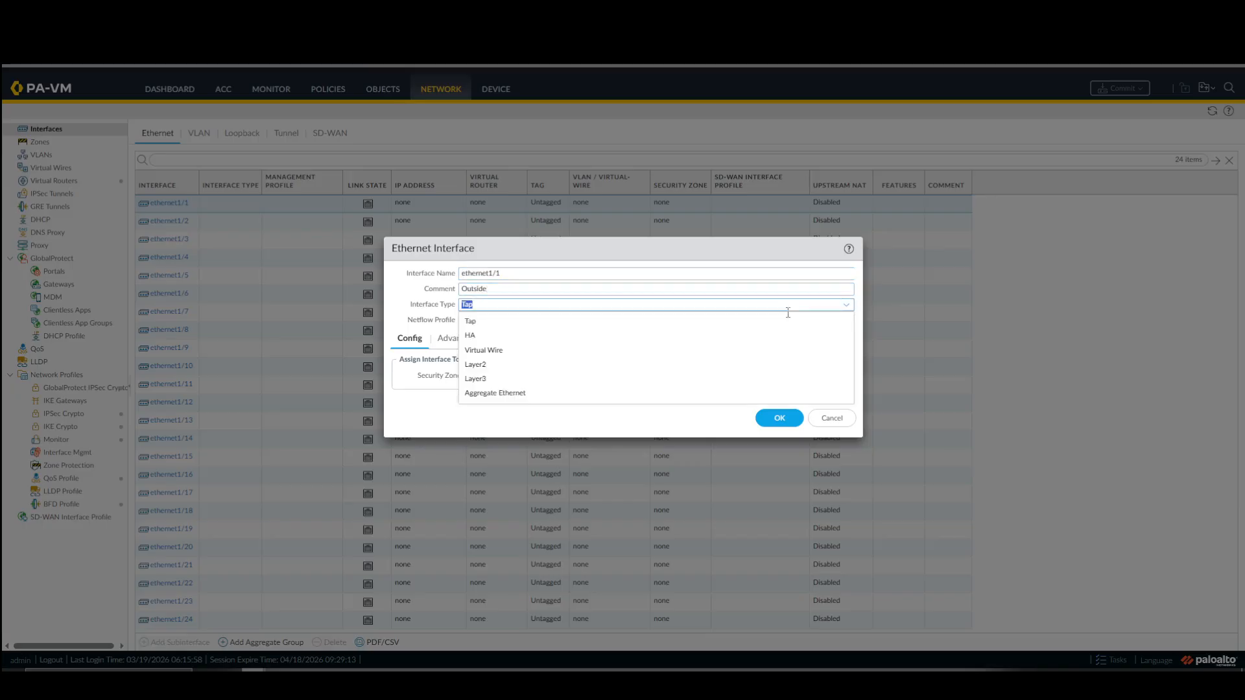
left_click(503, 379)
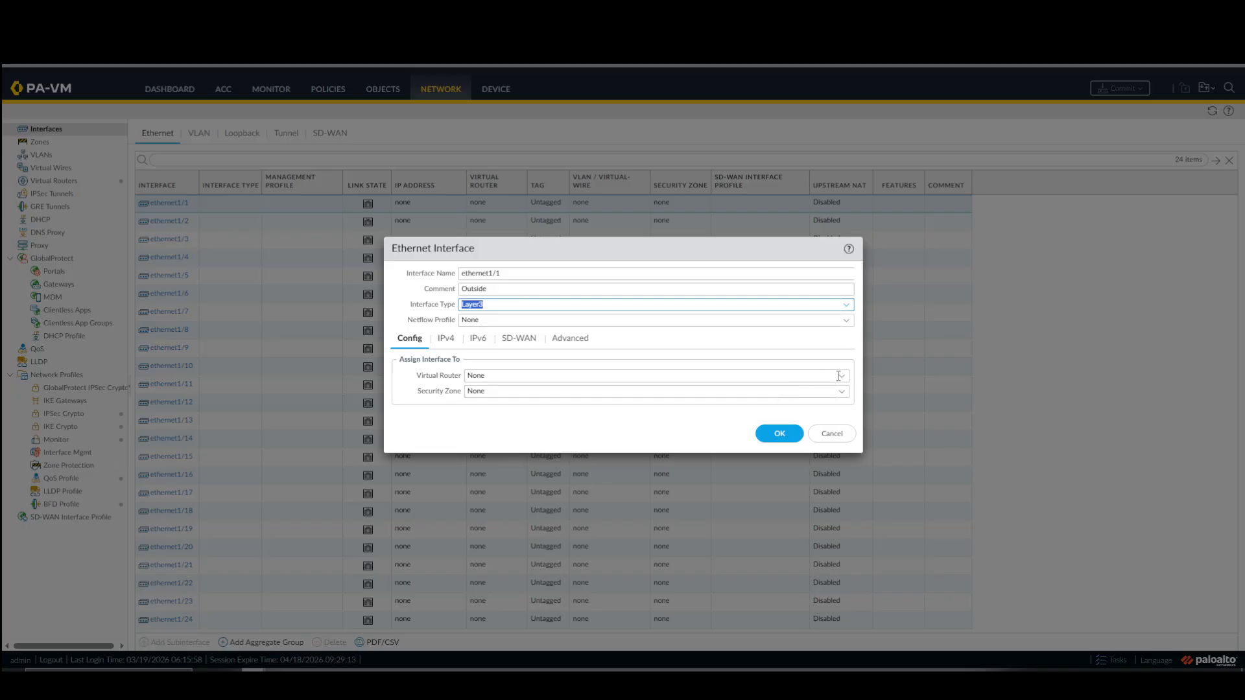
Assign ethernet1/1 to the default virtual router and to a new security zone named Outside.
left_click(838, 376)
left_click(505, 393)
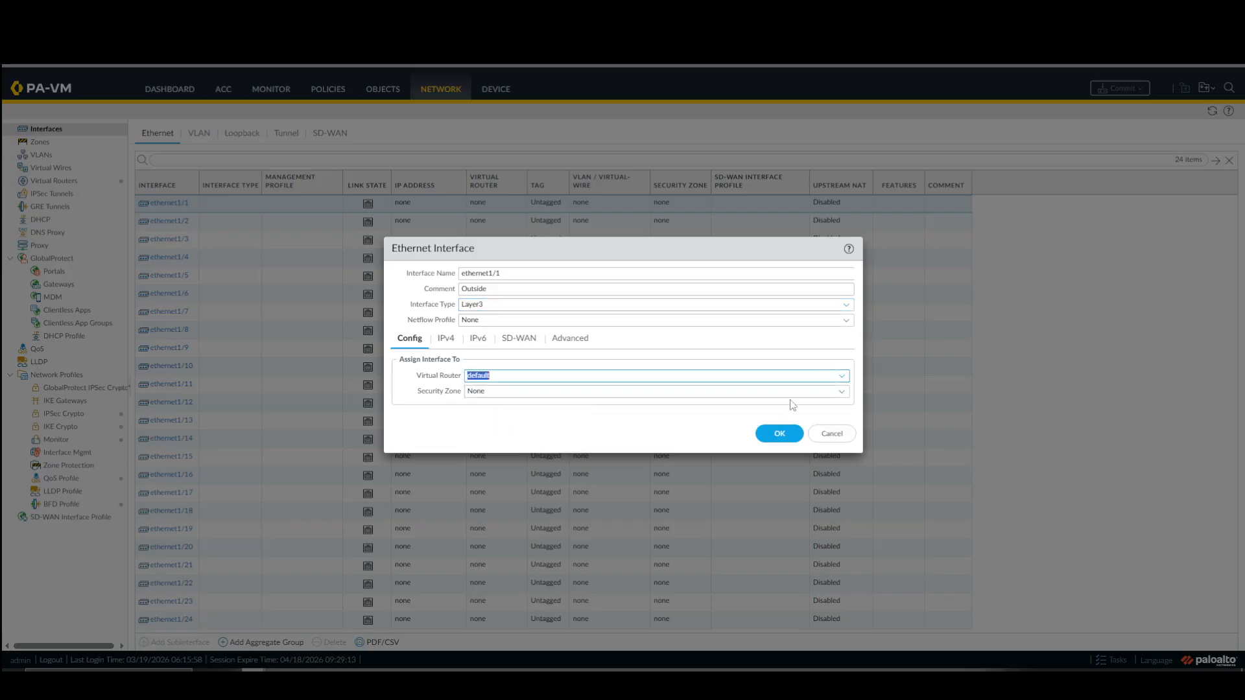
left_click(841, 393)
left_click(487, 425)
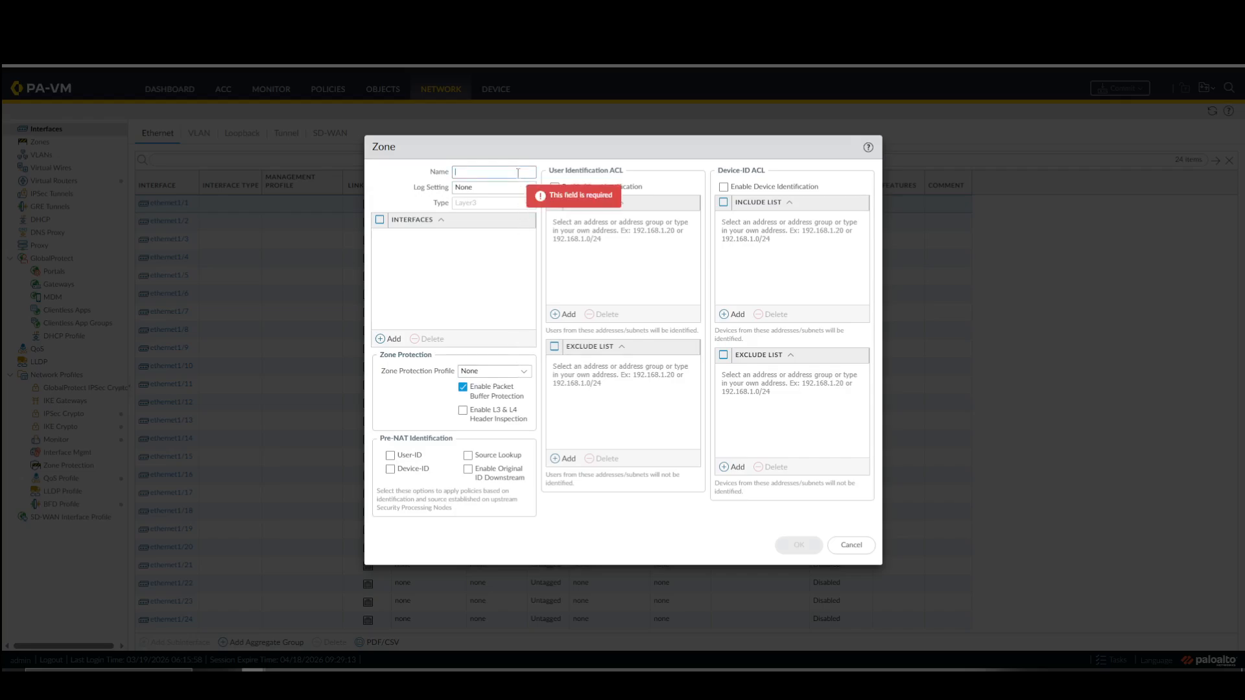
type("Outside")
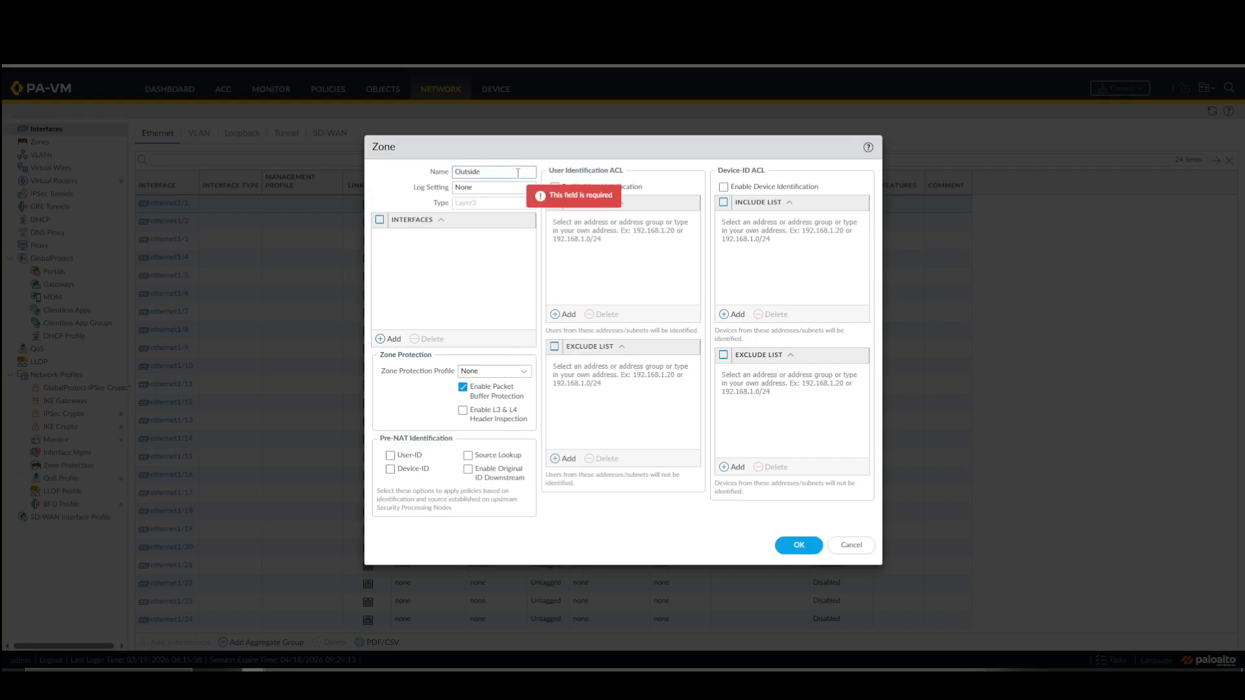
left_click(791, 547)
Add the static IPv4 address 30.1.1.1/24 to ethernet1/1.
left_click(446, 339)
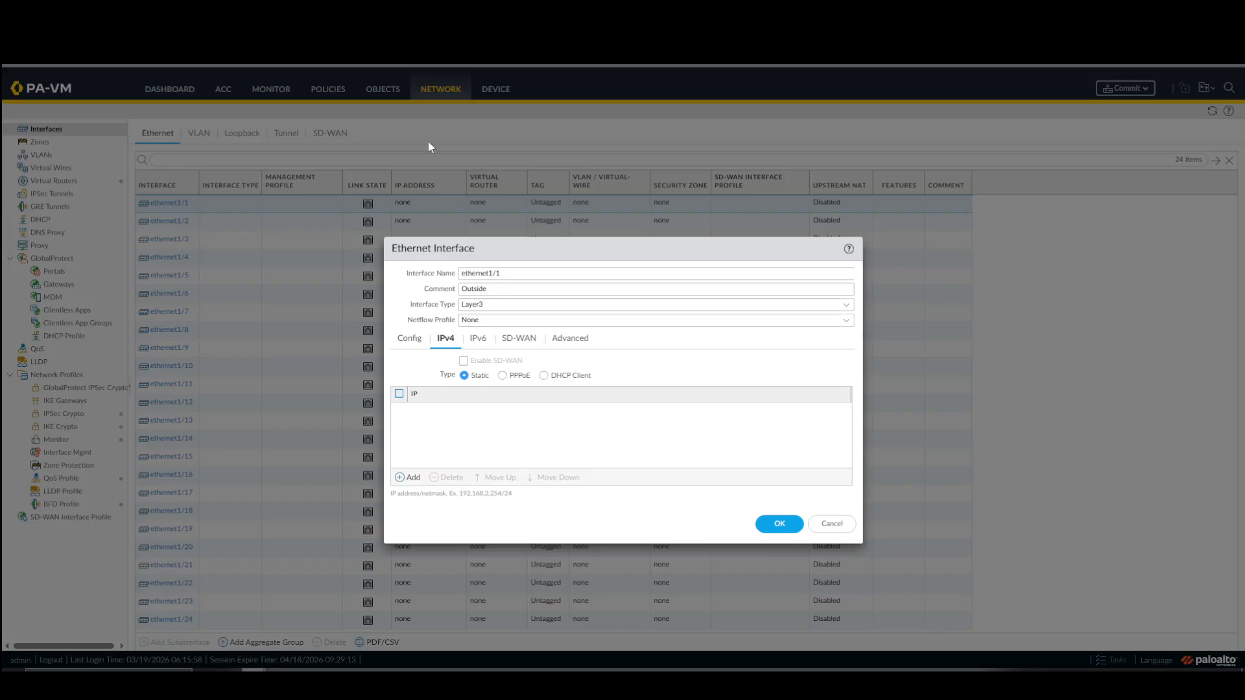
left_click(405, 478)
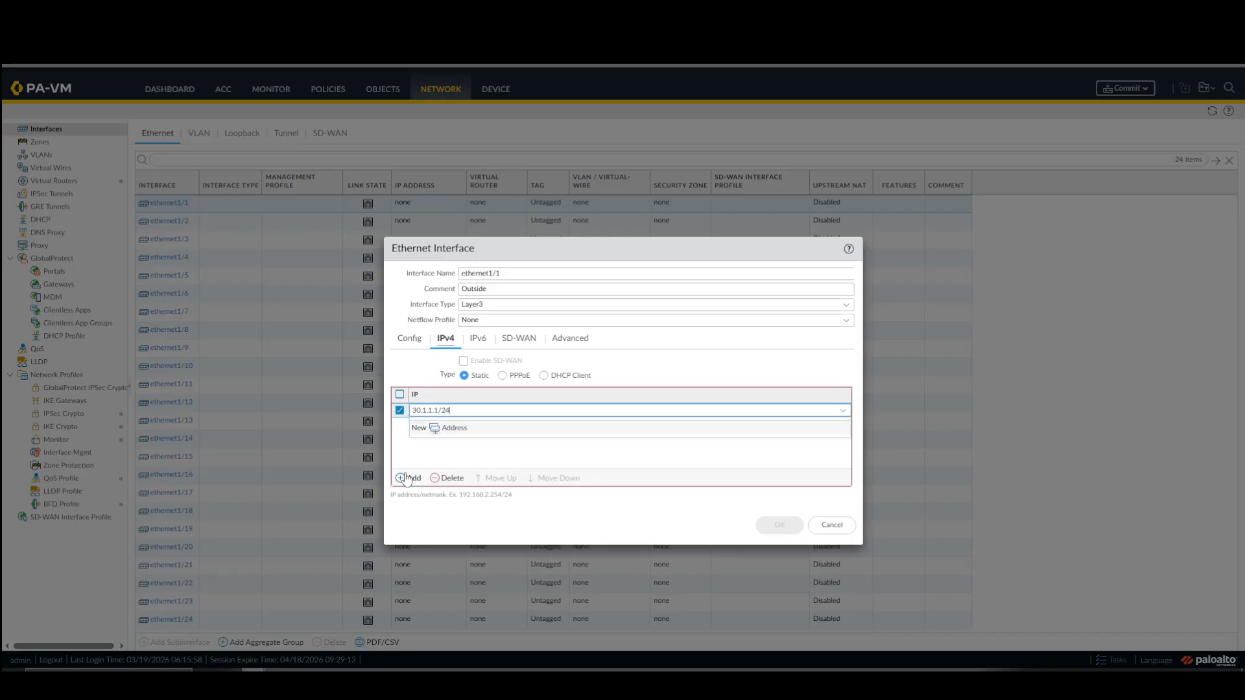
left_click(430, 497)
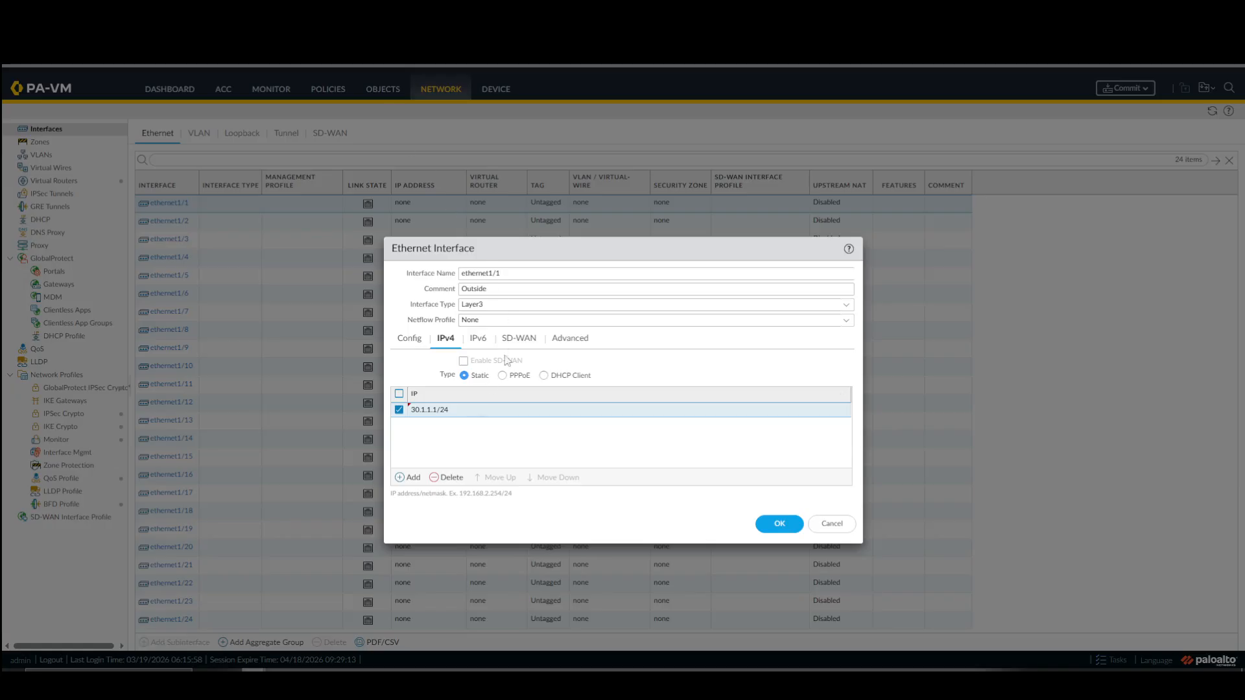
Create a management profile named Allow-Ping that permits only Ping for ethernet1/1, and save the interface.
left_click(565, 343)
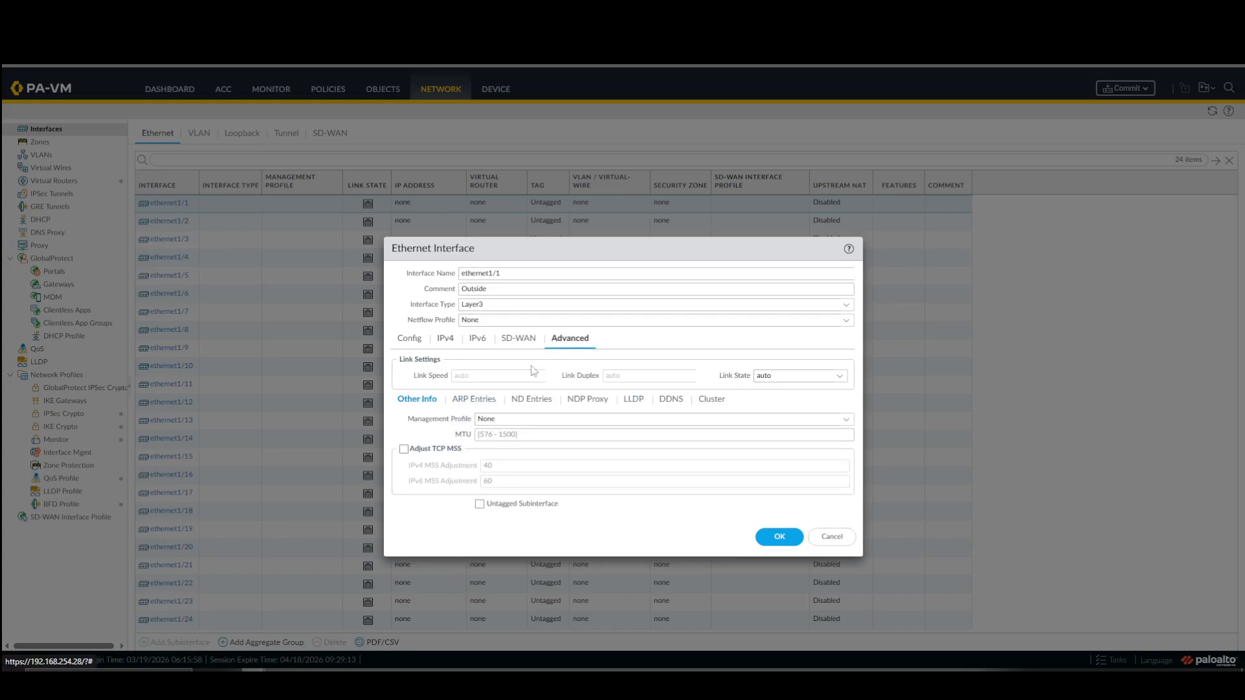
left_click(845, 419)
left_click(545, 450)
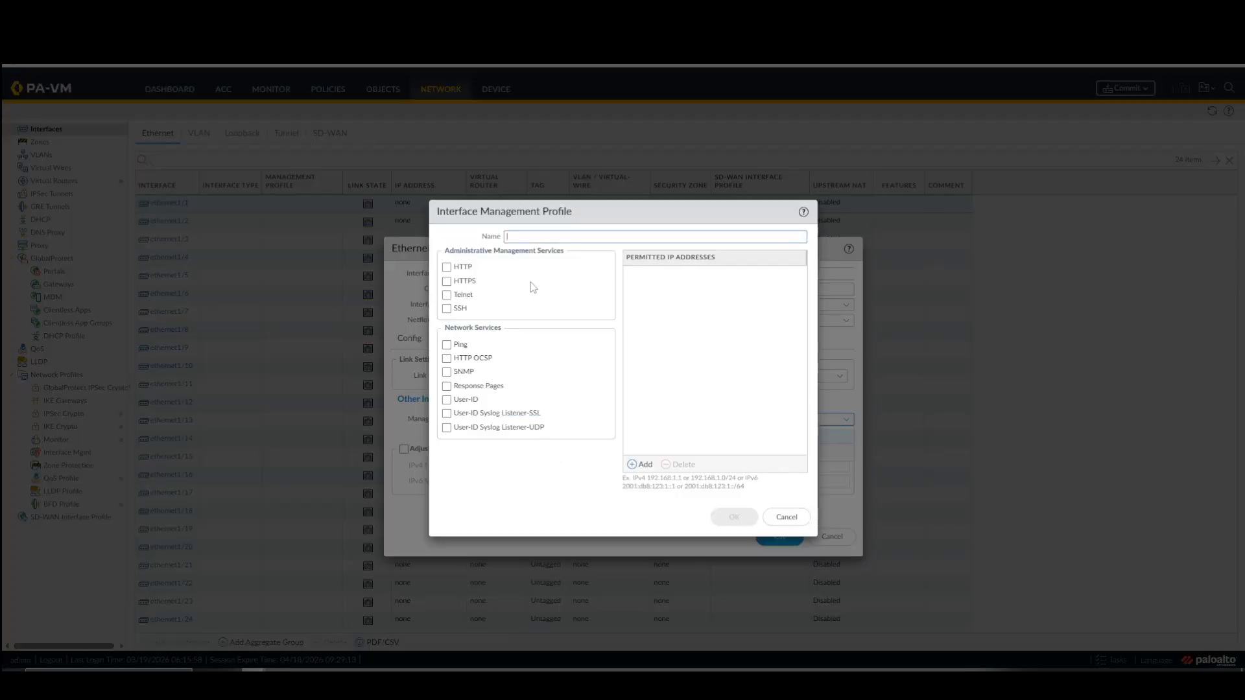
type("Allow-Ping")
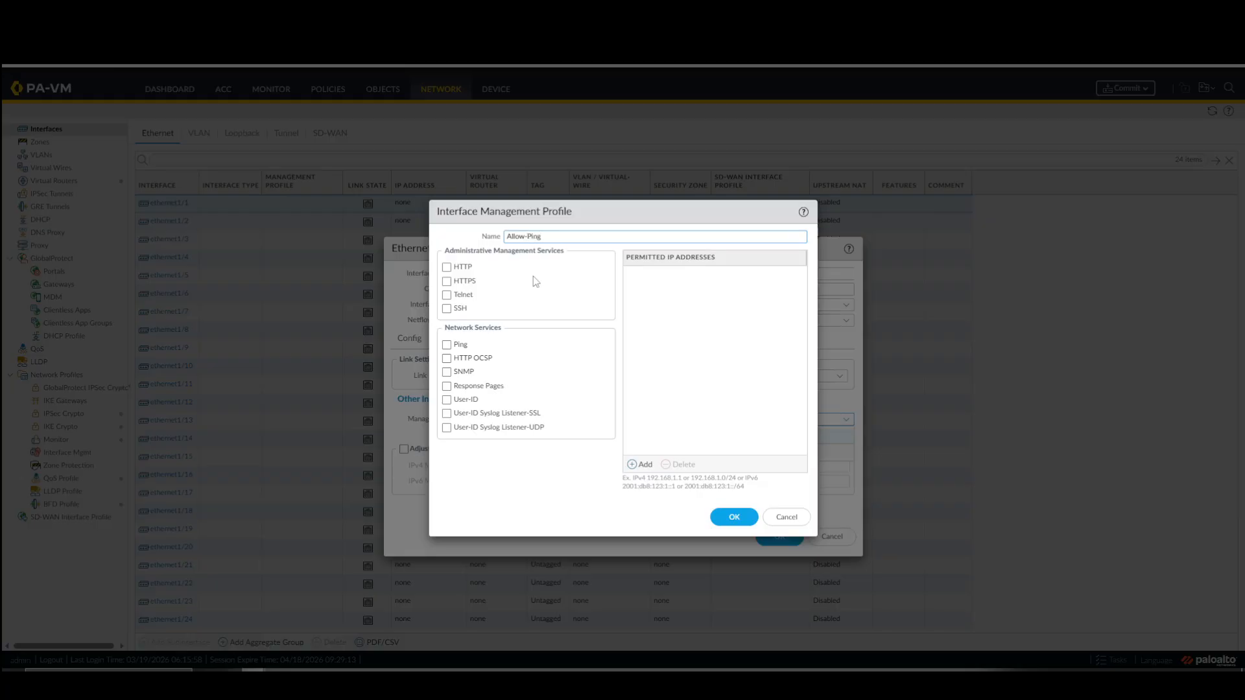
left_click(447, 345)
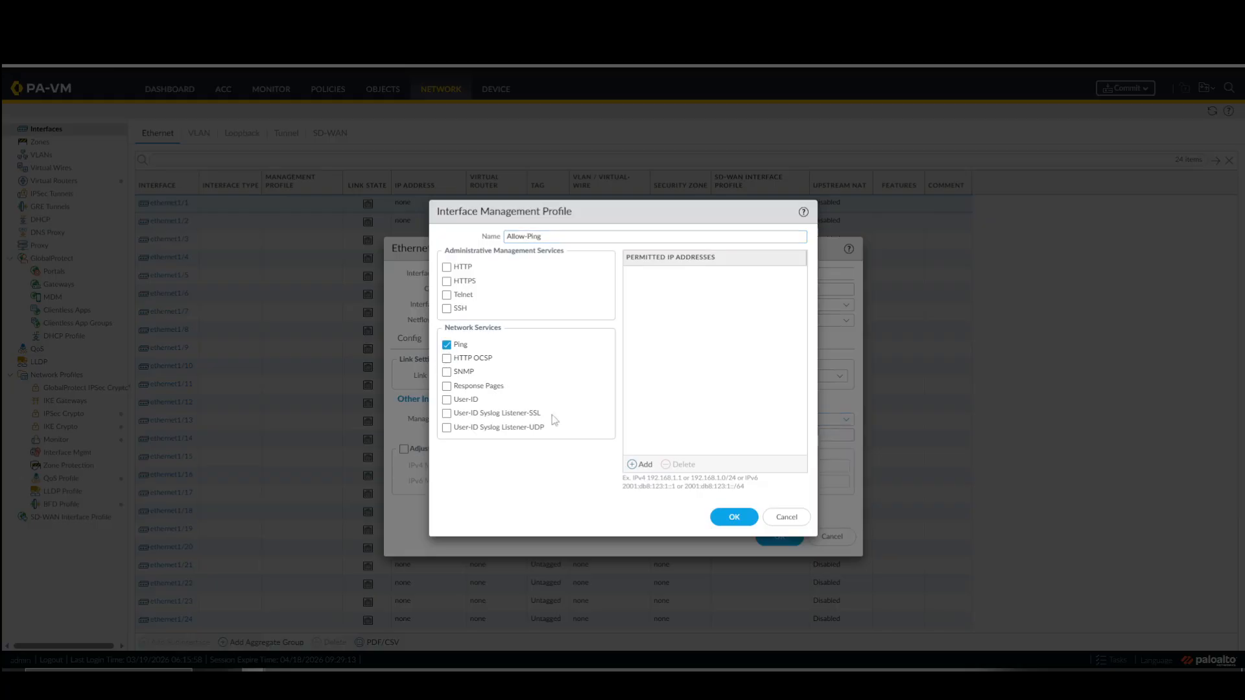
left_click(734, 527)
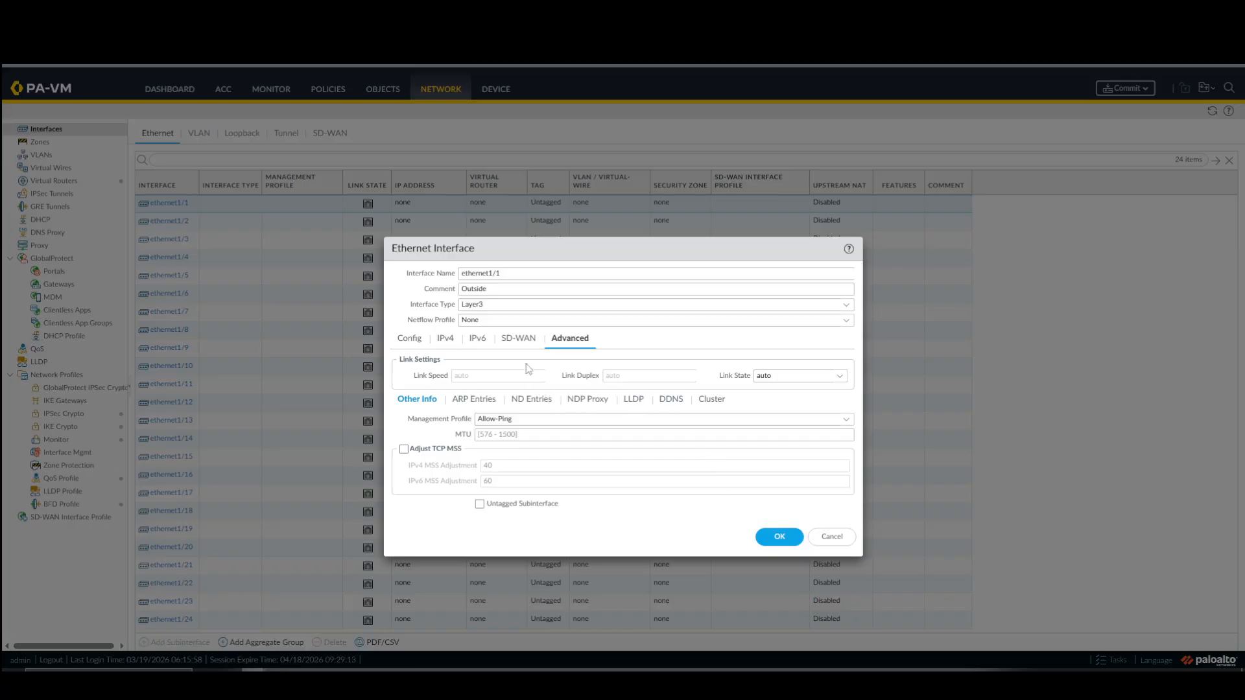
left_click(452, 341)
left_click(415, 340)
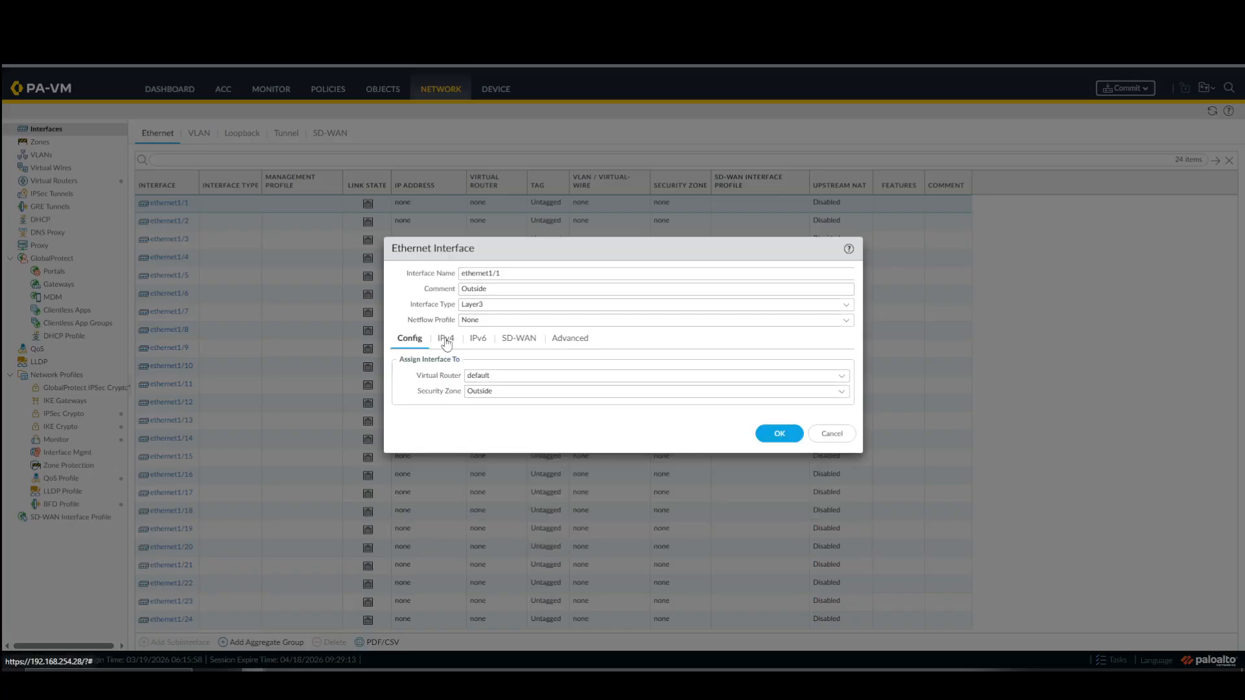
left_click(780, 433)
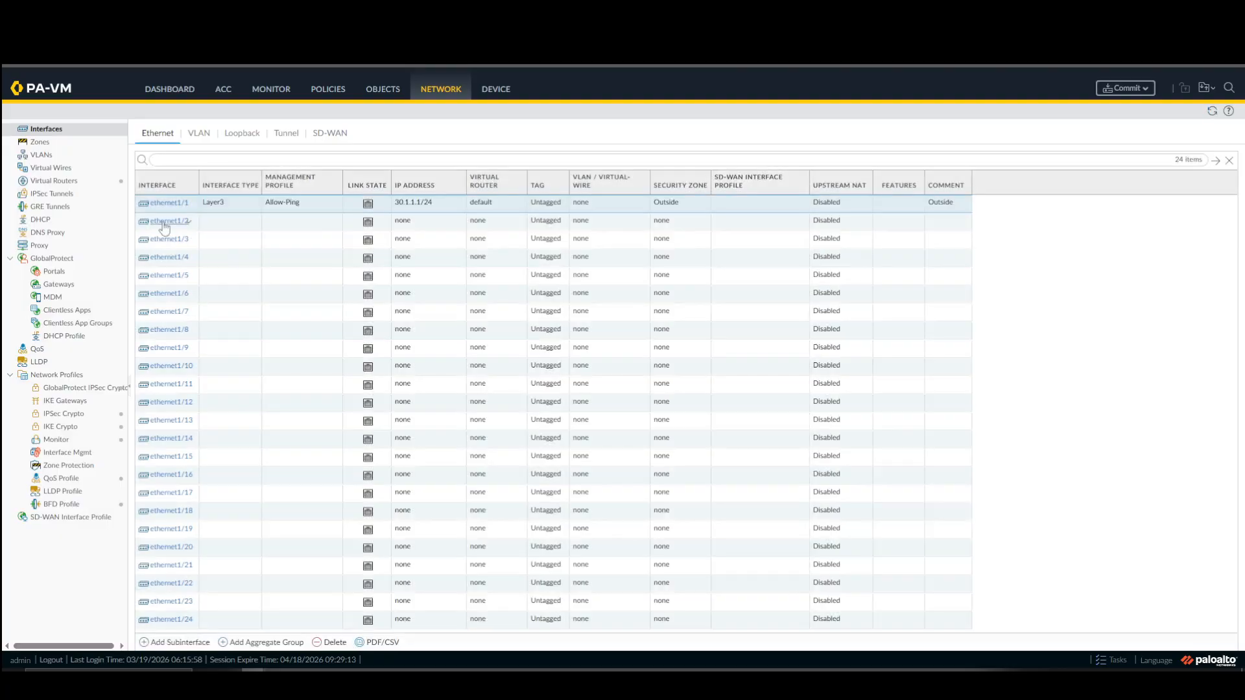
Give ethernet1/2 the comment Inside and set its interface type to Layer3.
left_click(163, 222)
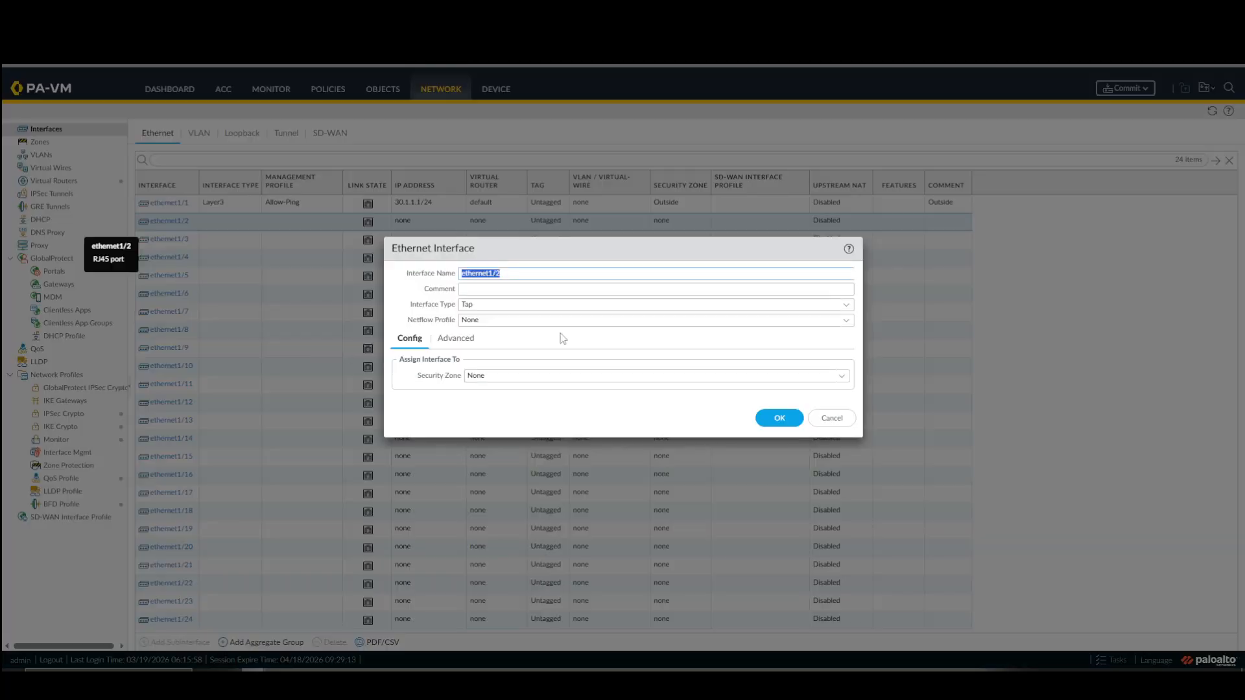
left_click(637, 290)
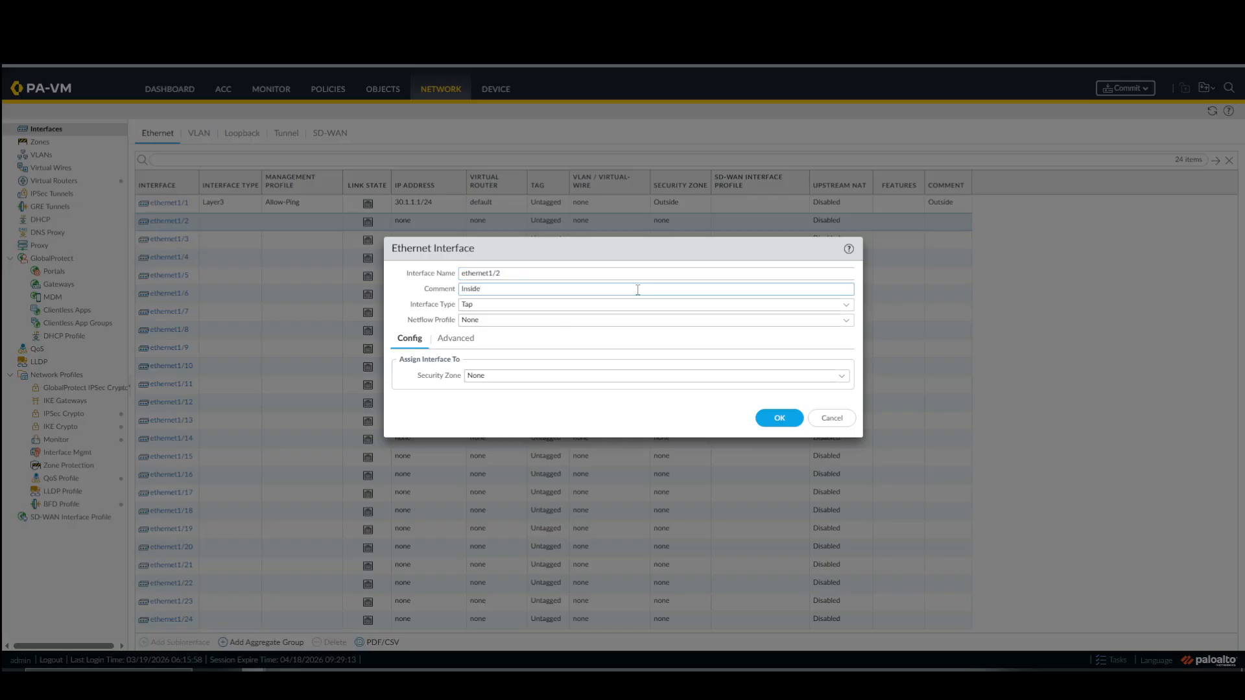
left_click(846, 306)
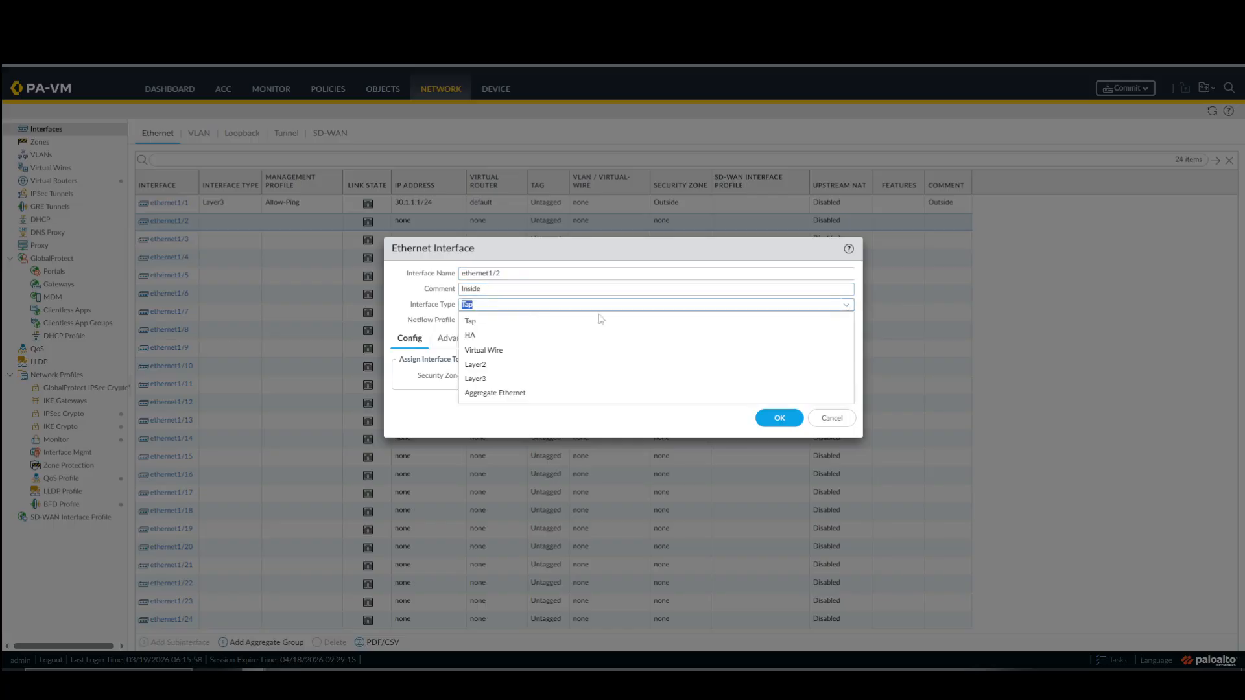
left_click(478, 377)
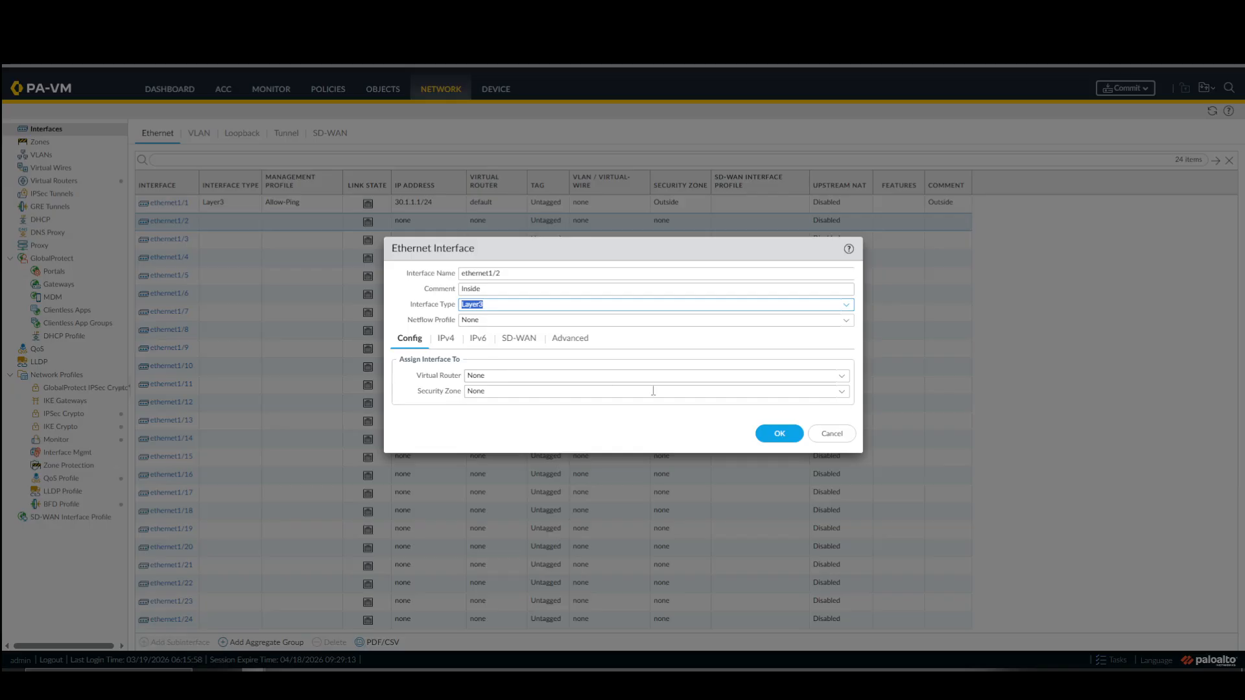
Assign ethernet1/2 to the default virtual router and to a new security zone named Inside.
left_click(842, 377)
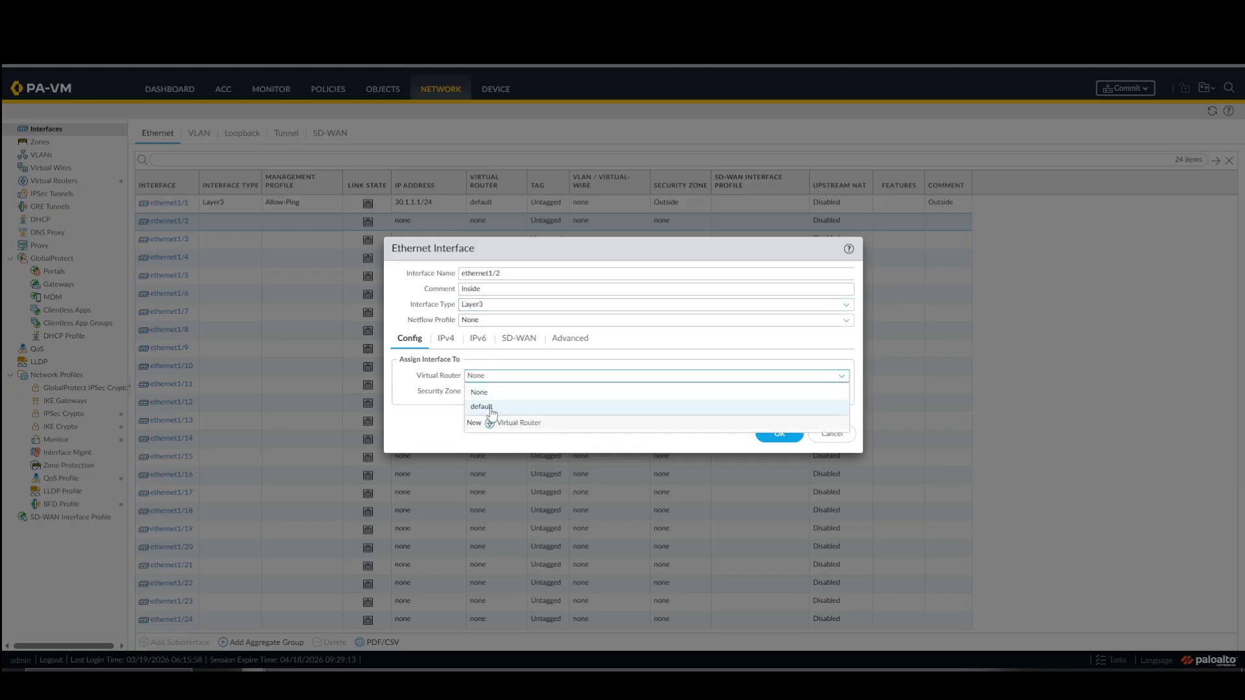
left_click(491, 407)
left_click(841, 392)
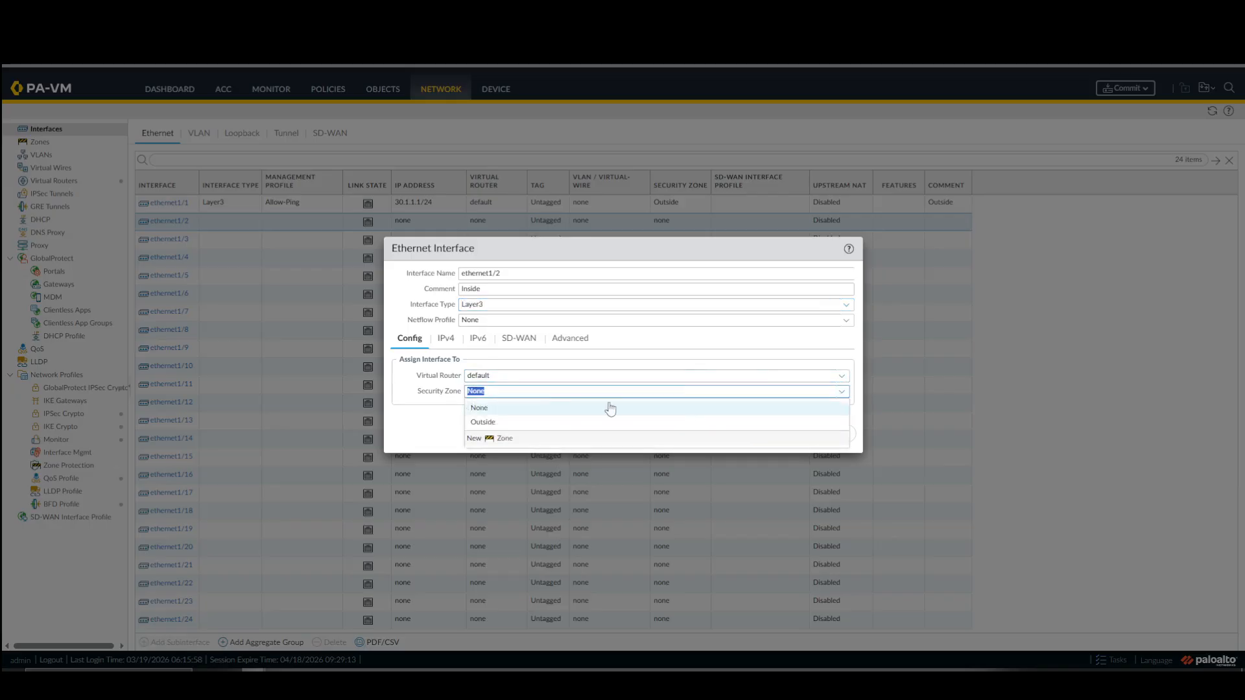
left_click(491, 438)
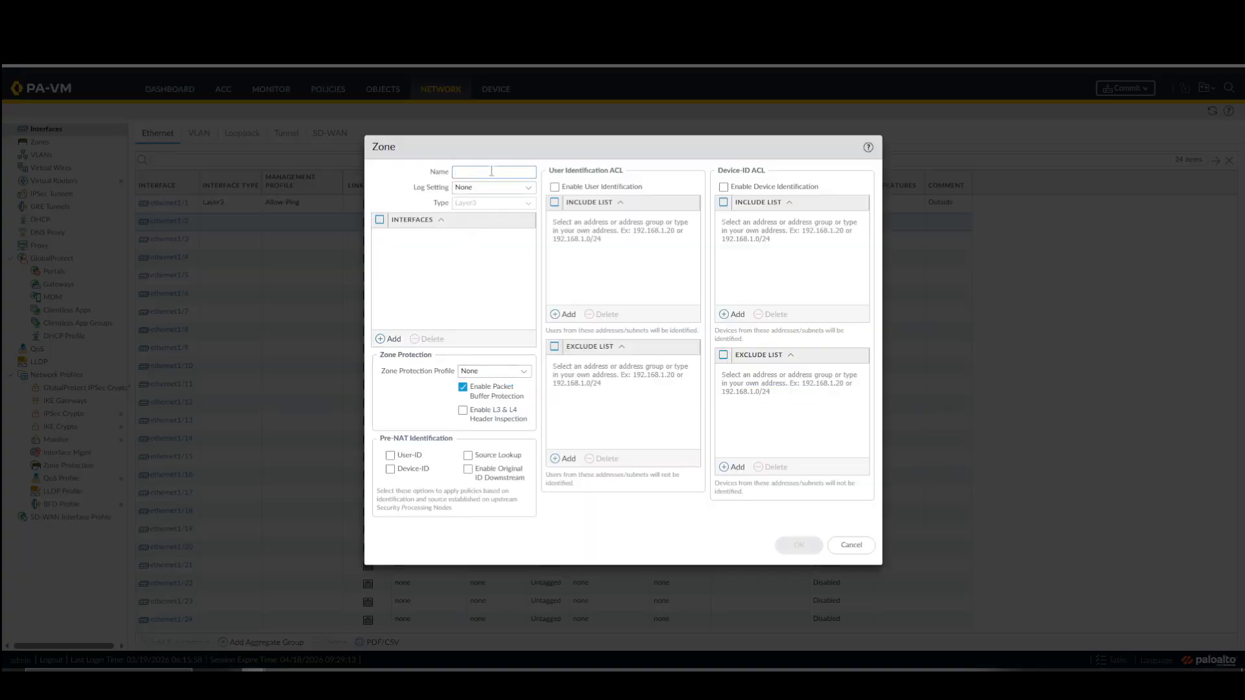
left_click(492, 172)
type("Inside")
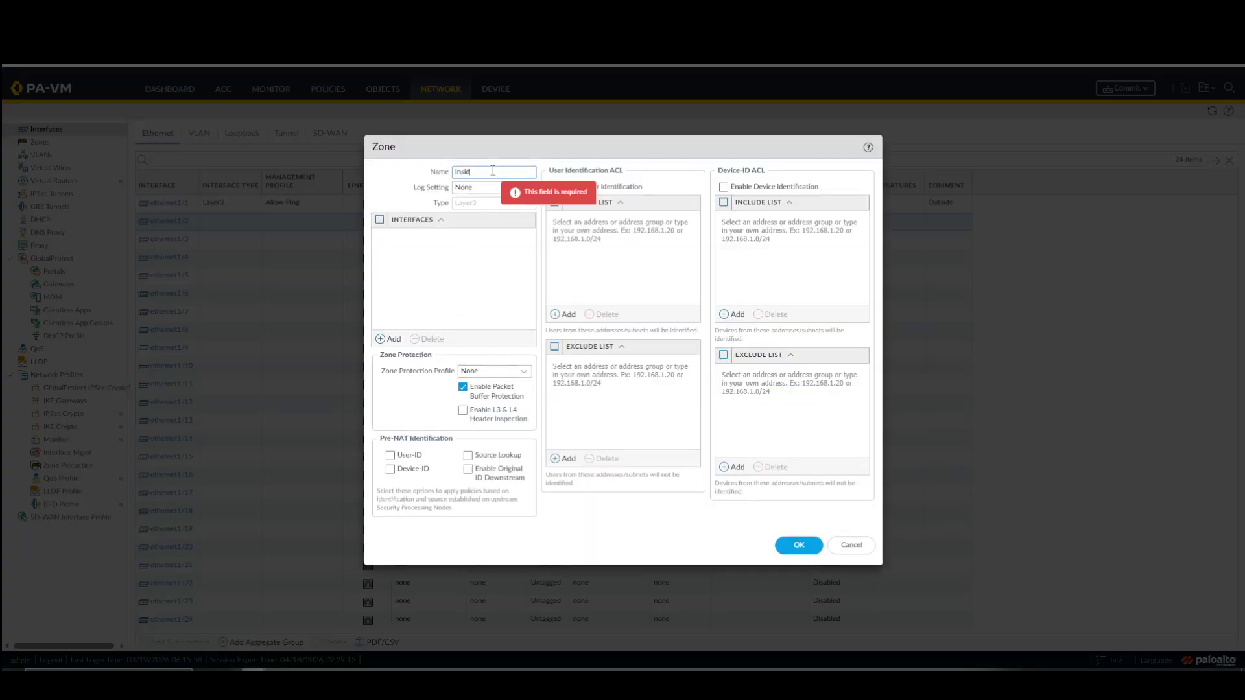
left_click(788, 545)
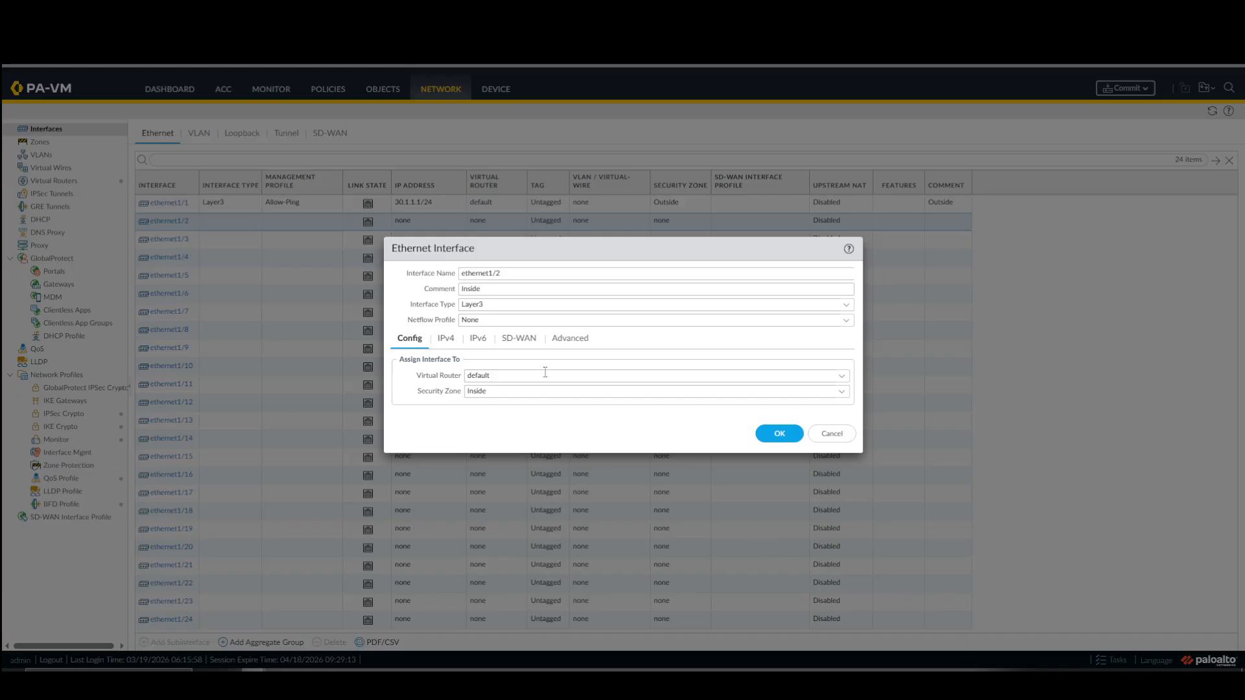
Add a static IPv4 address to ethernet1/2 for the Site 2 LAN, following the lab diagram.
left_click(446, 338)
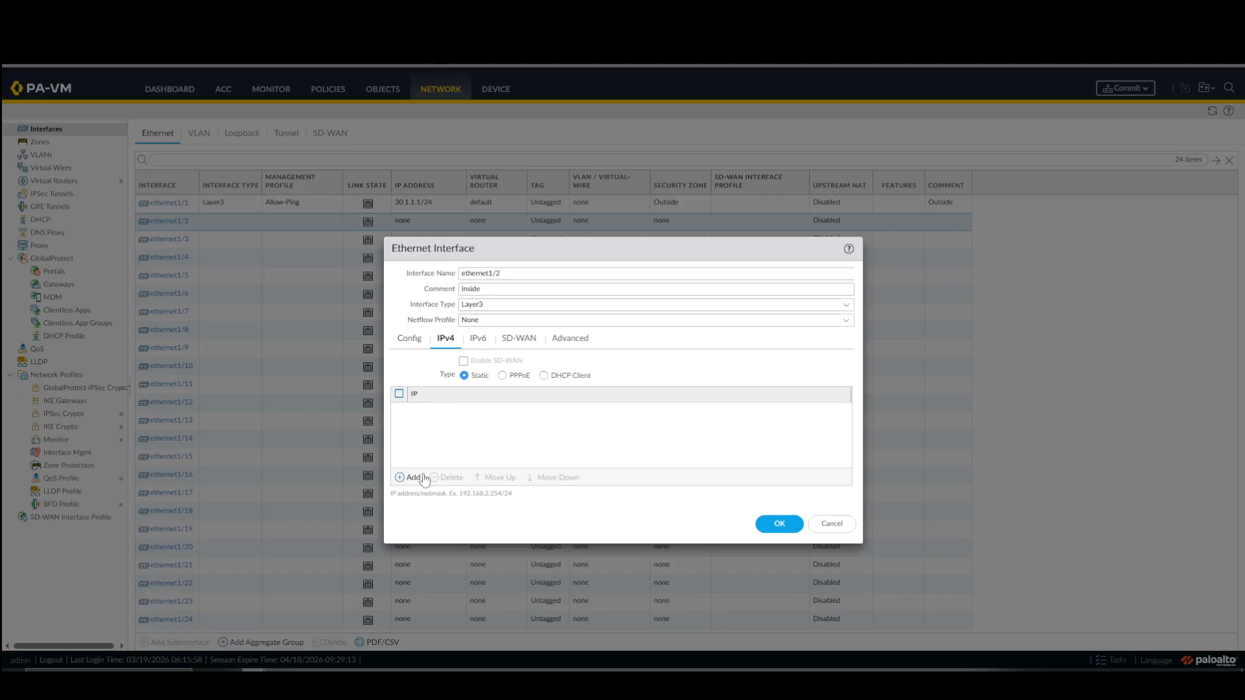
left_click(415, 478)
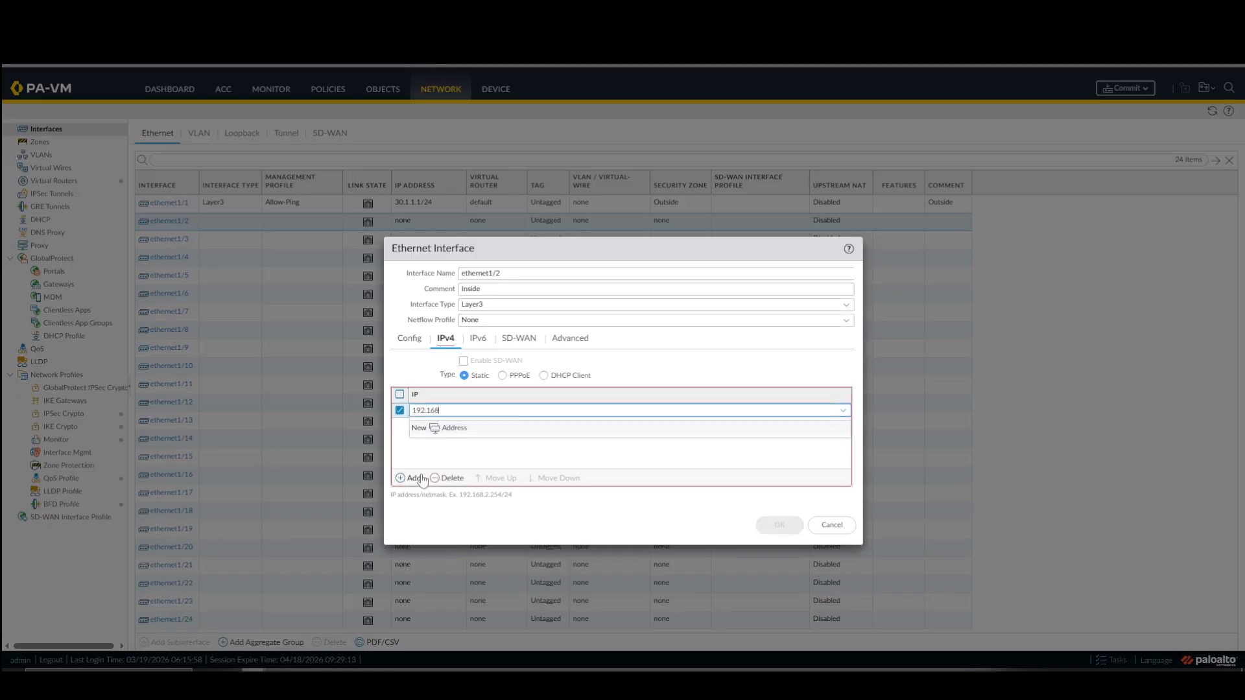
type("192.168.102")
left_click(469, 410)
left_click(552, 459)
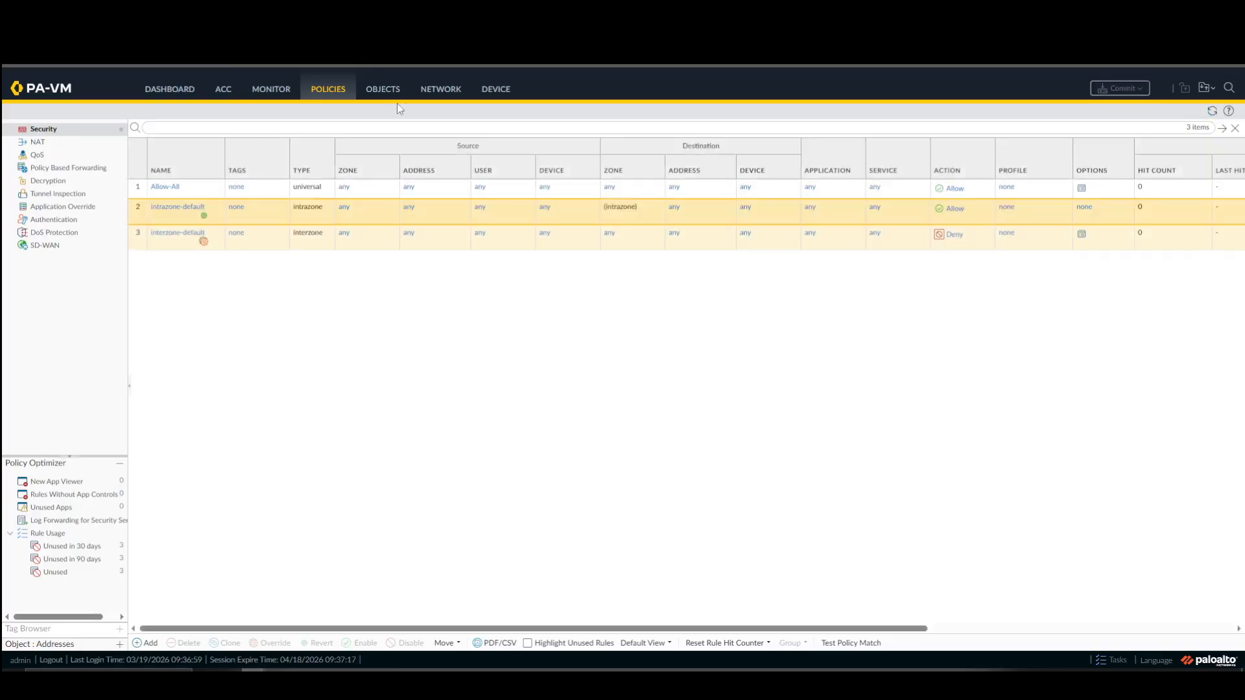
Following Site 1's interface setup, create a management profile named Allow-Mgmt permitting HTTPS, SSH and Ping for Site 2's ethernet1/2.
left_click(442, 91)
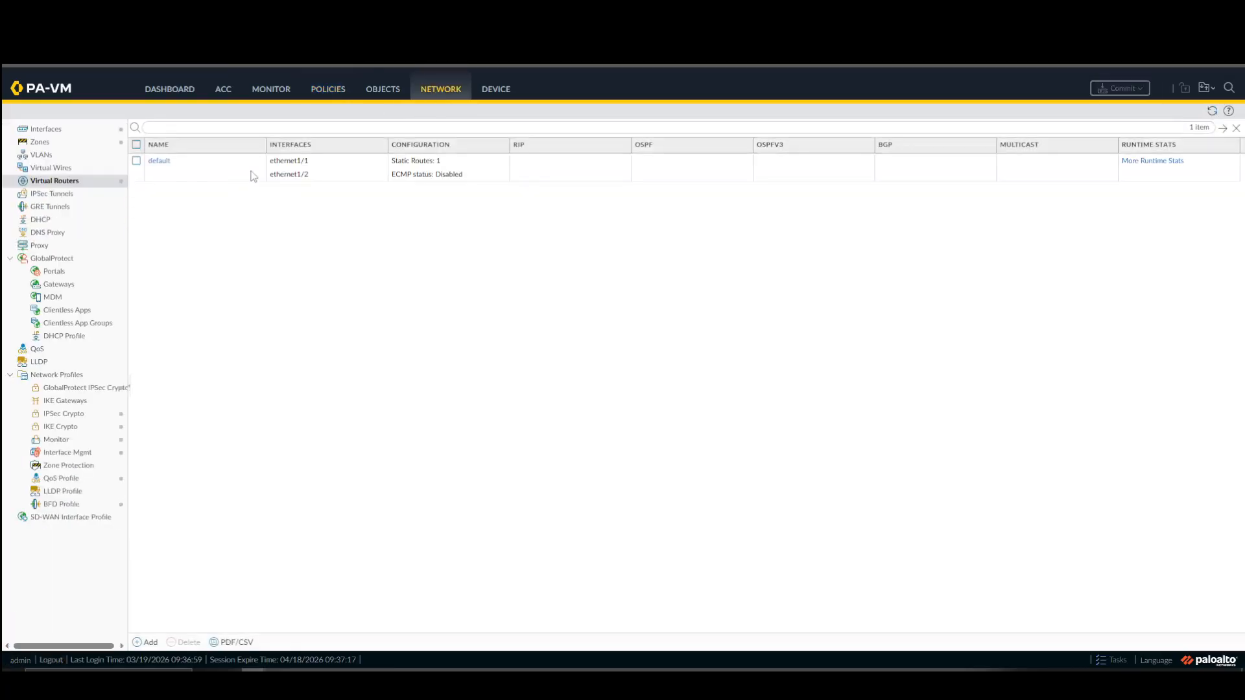
left_click(84, 129)
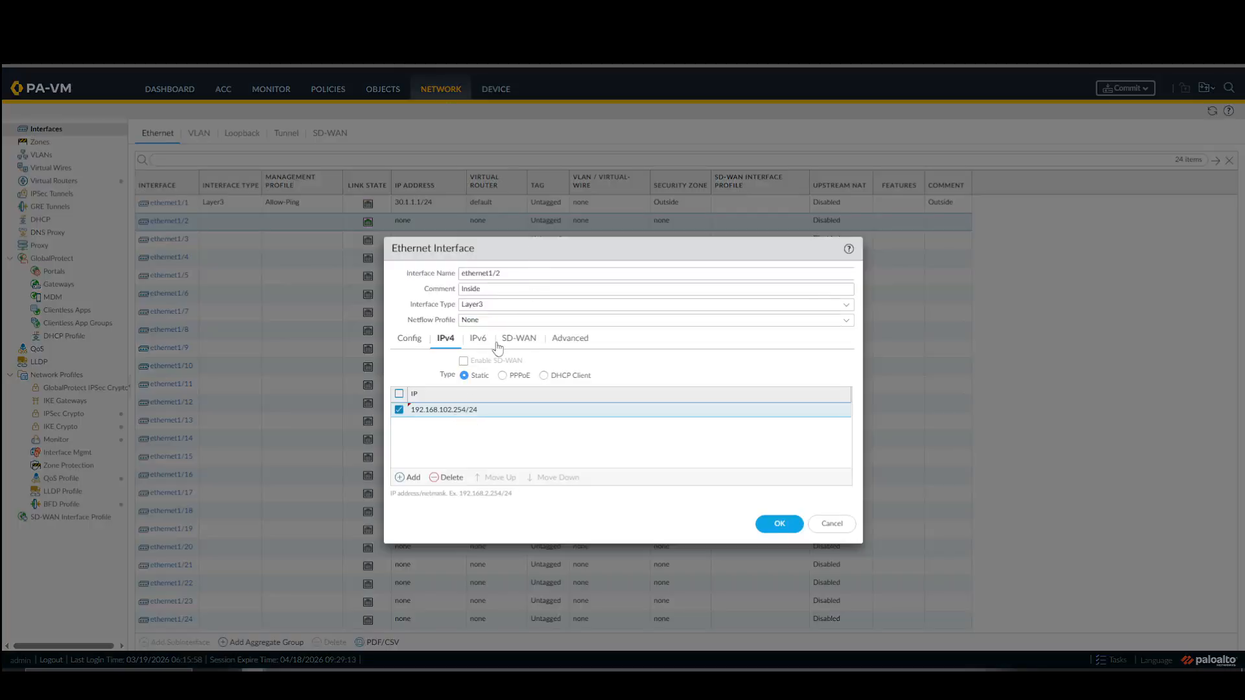
left_click(562, 341)
left_click(848, 421)
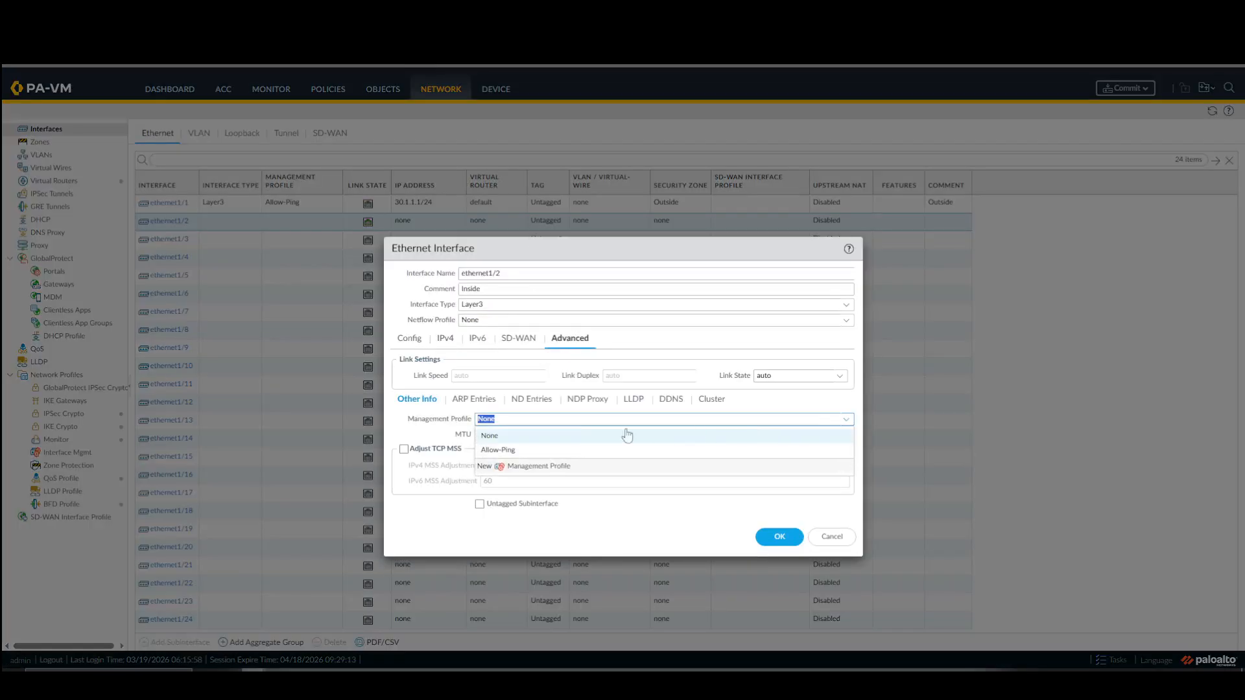
left_click(526, 467)
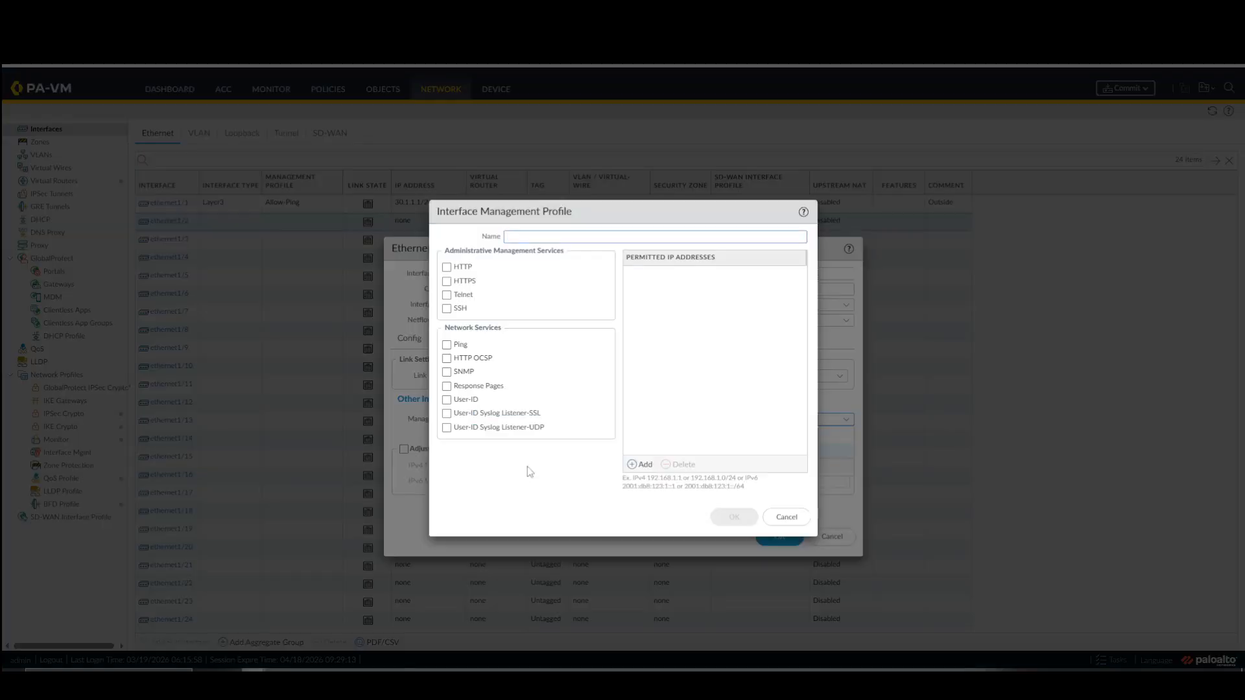
type("Allow-Mgmt")
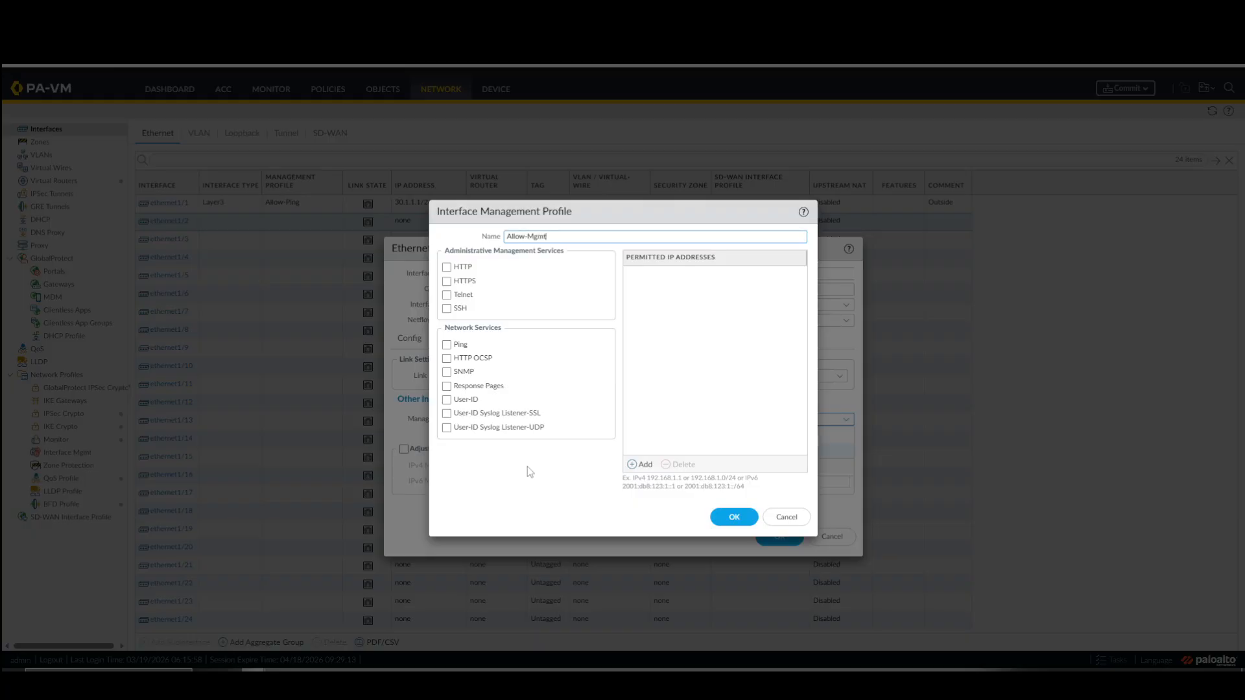
left_click(447, 282)
left_click(447, 309)
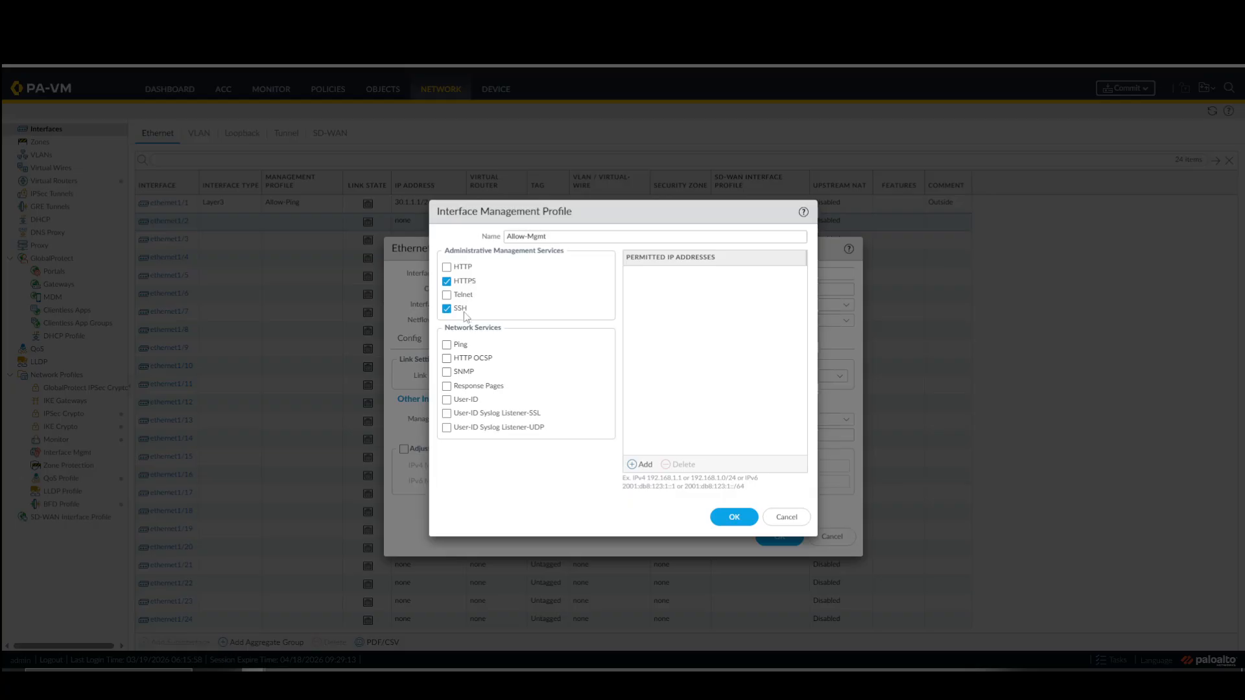
left_click(447, 345)
left_click(725, 520)
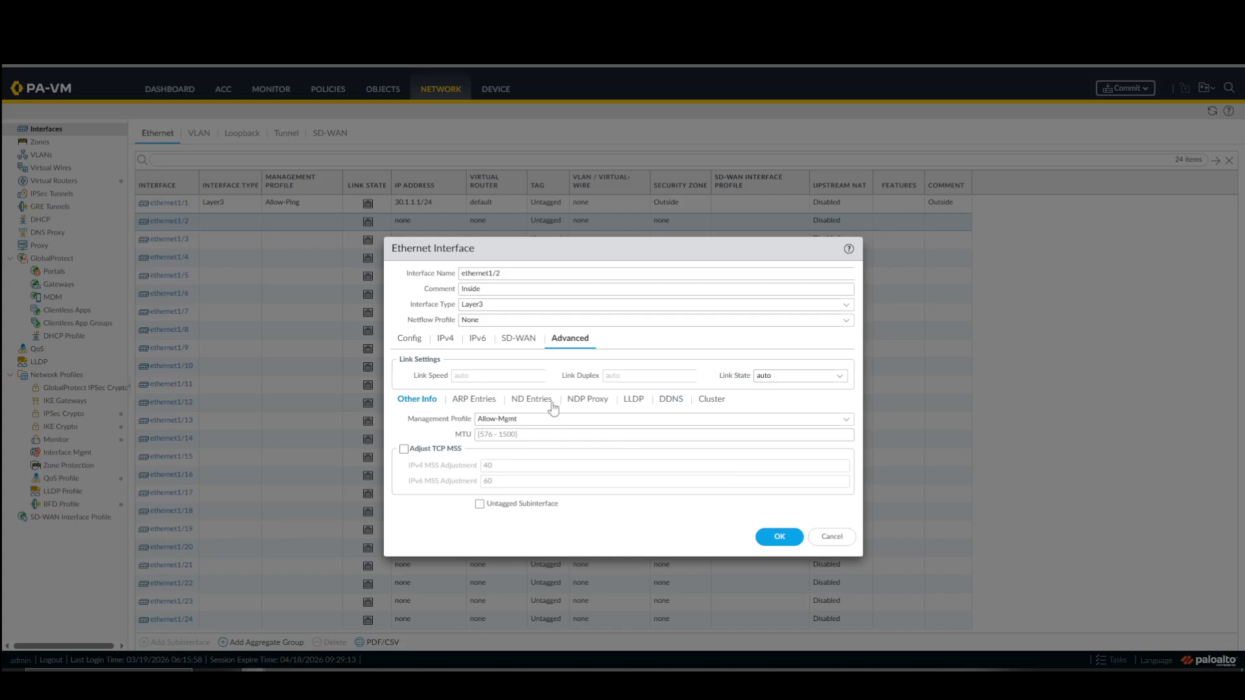
Review the IPv4 address, virtual router and security zone of ethernet1/2, and save the interface.
left_click(478, 340)
left_click(447, 338)
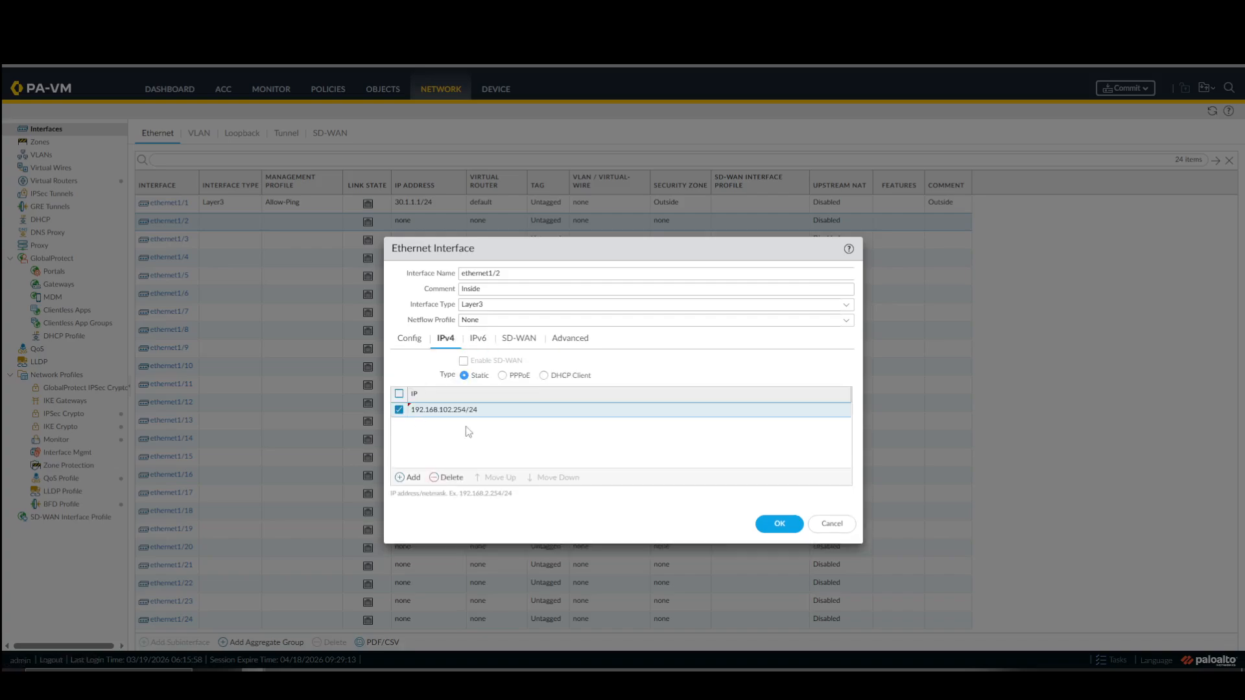
left_click(412, 342)
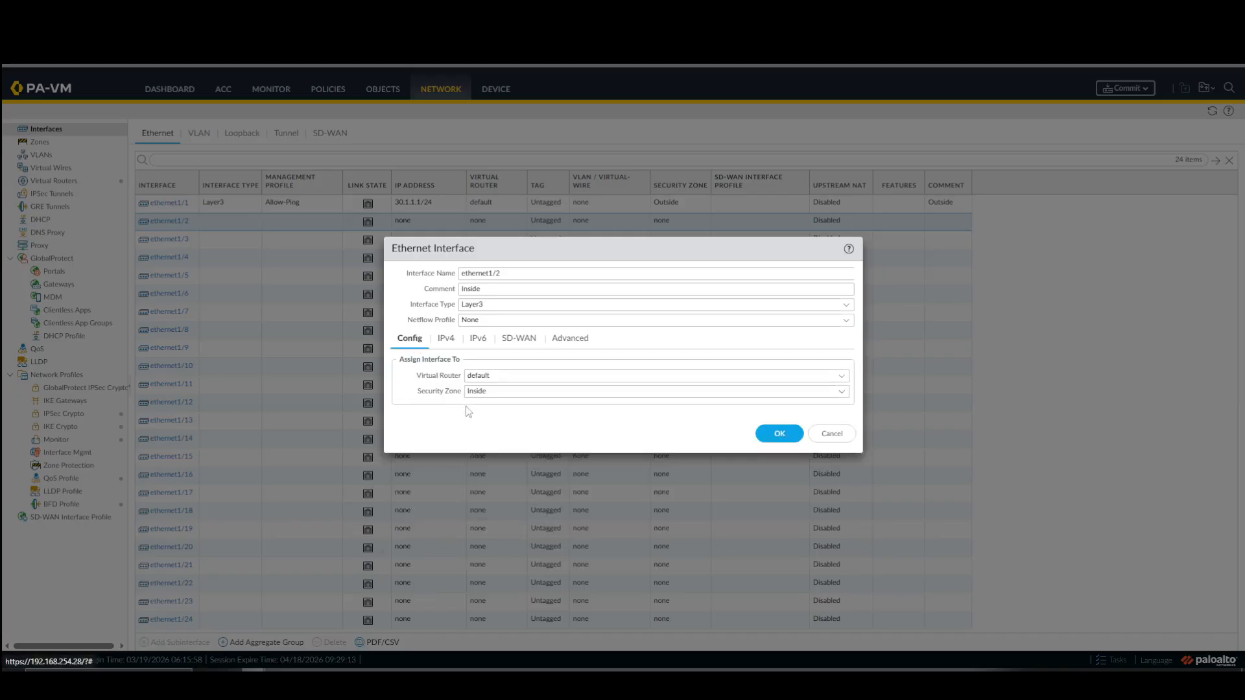
left_click(779, 434)
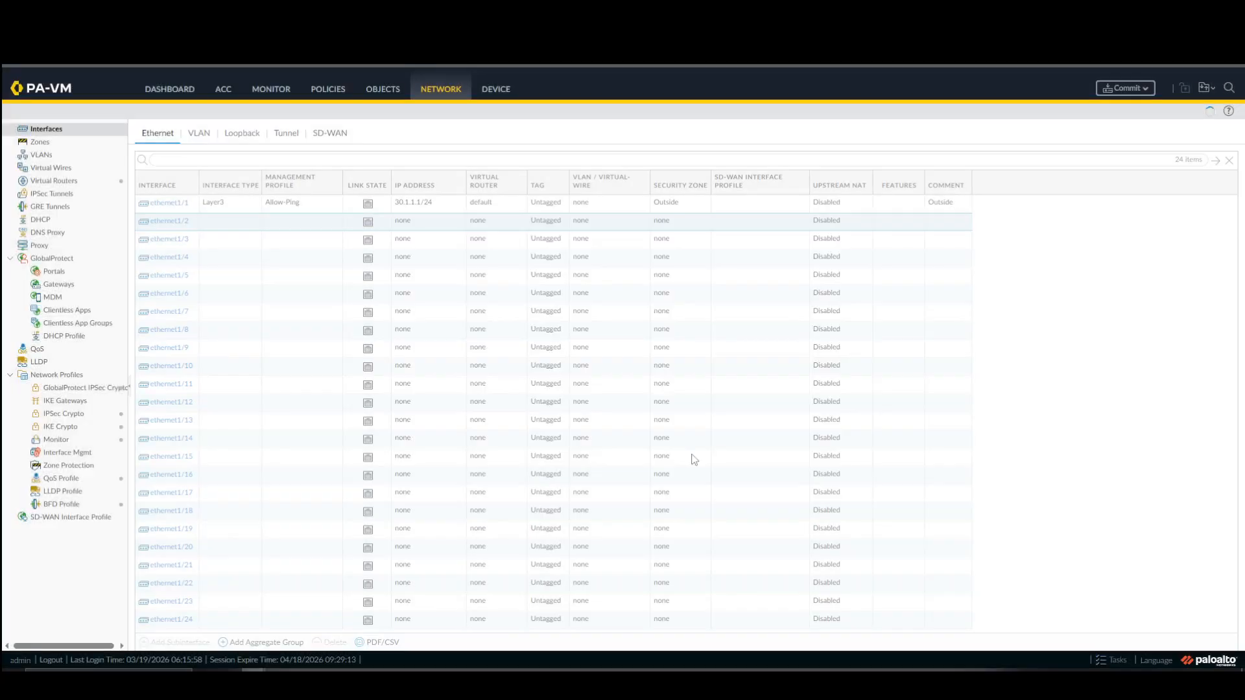
Add a security policy rule named Allow-All with both source zone and destination zone set to any.
left_click(328, 91)
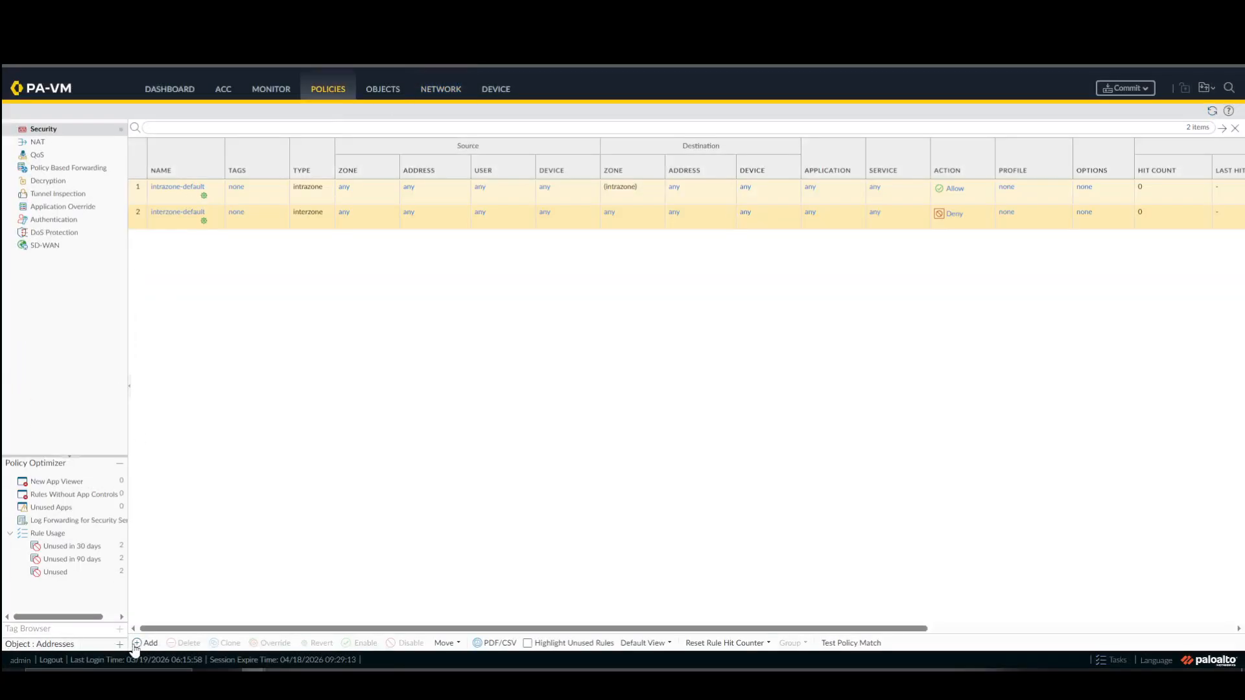
left_click(146, 643)
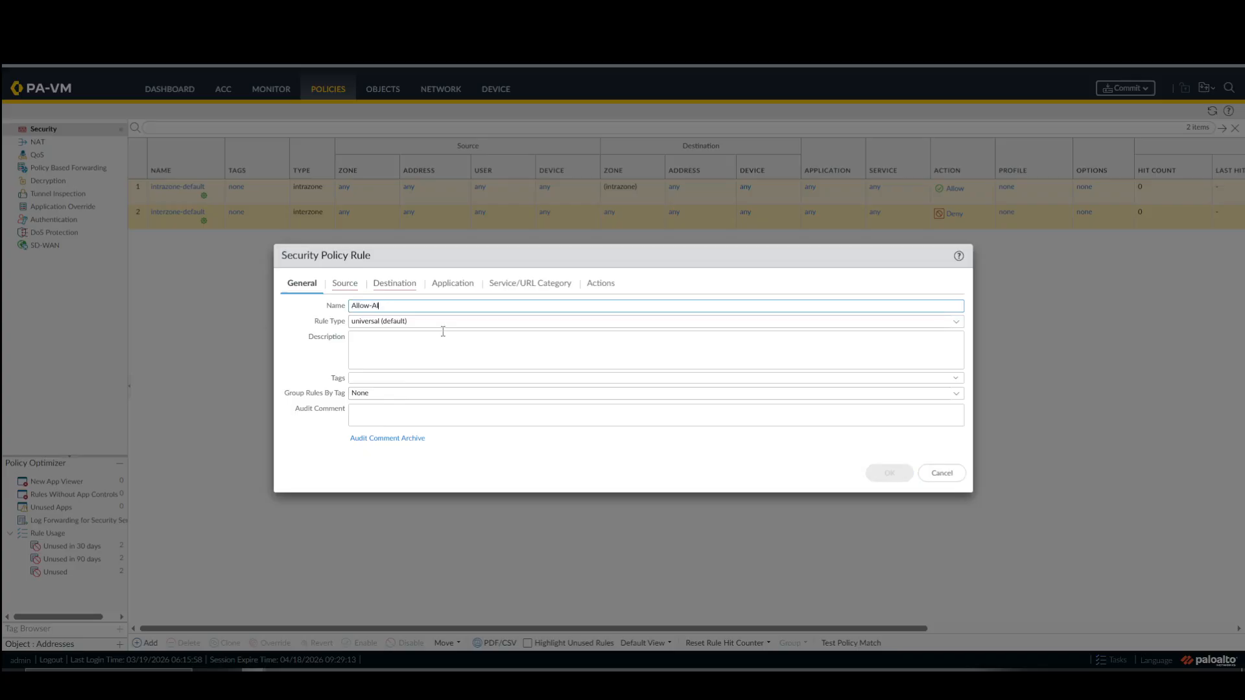
left_click(344, 284)
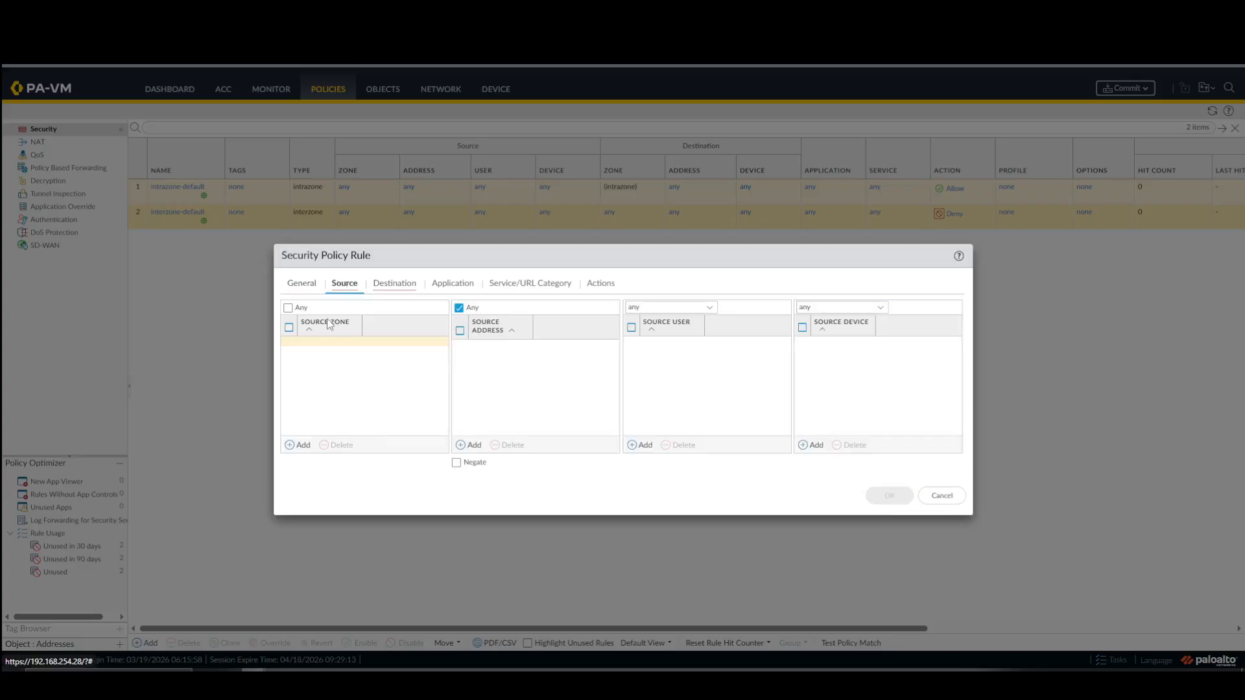
left_click(288, 309)
left_click(384, 288)
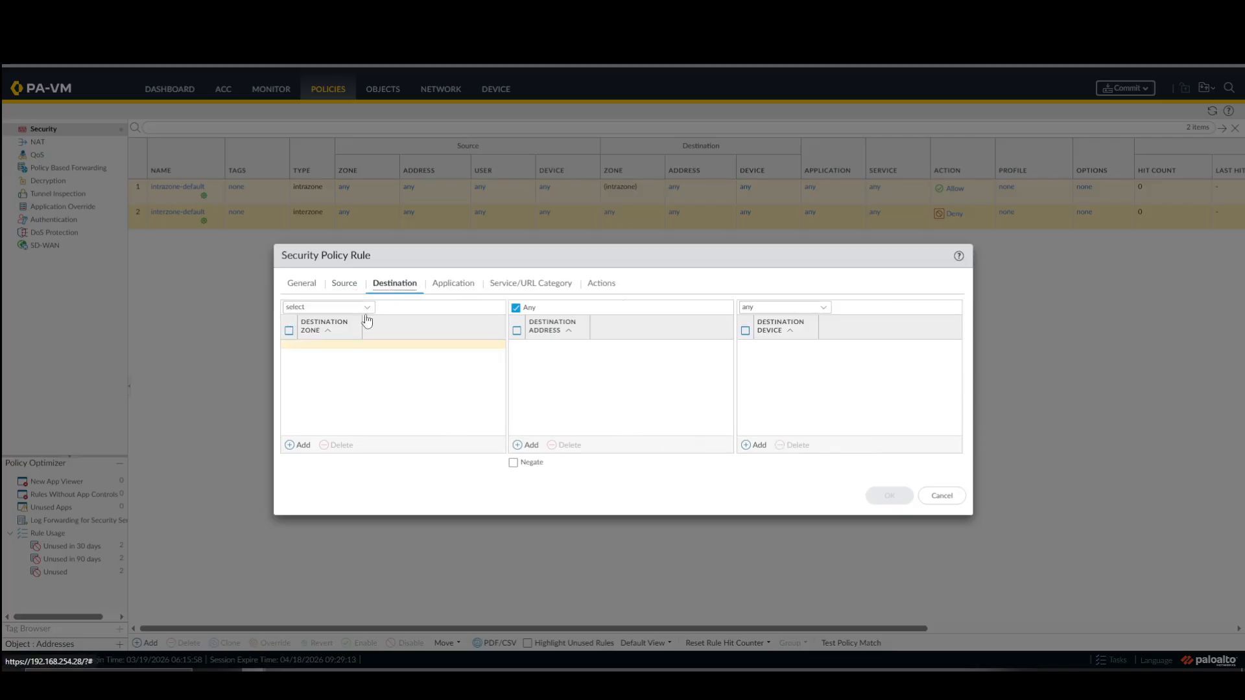
left_click(361, 308)
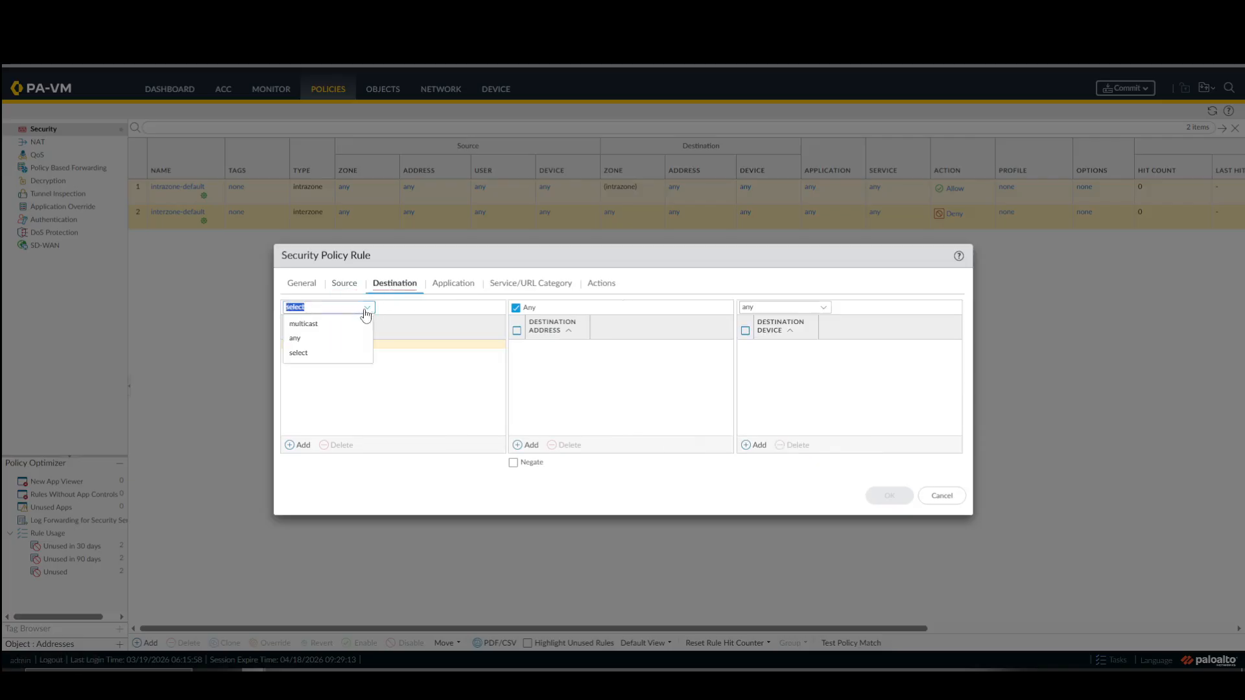
left_click(316, 339)
Set the Allow-All rule's service to any, keep any application and the Allow action, and save the rule.
left_click(458, 288)
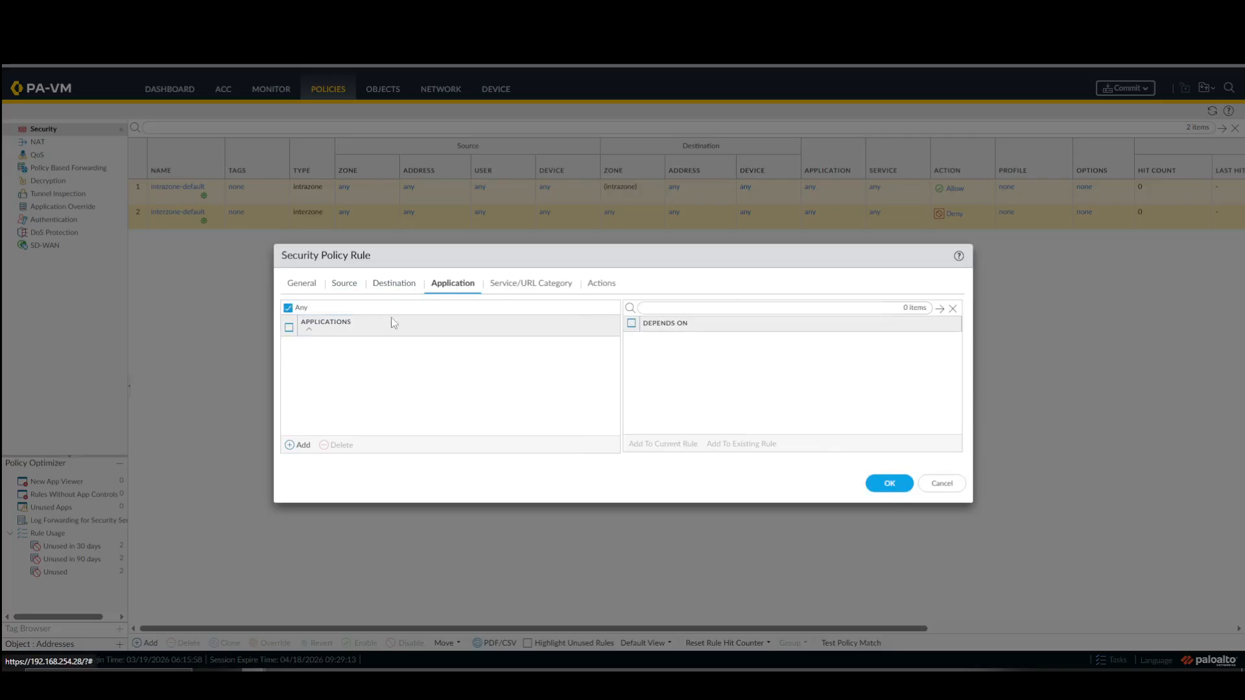
left_click(533, 286)
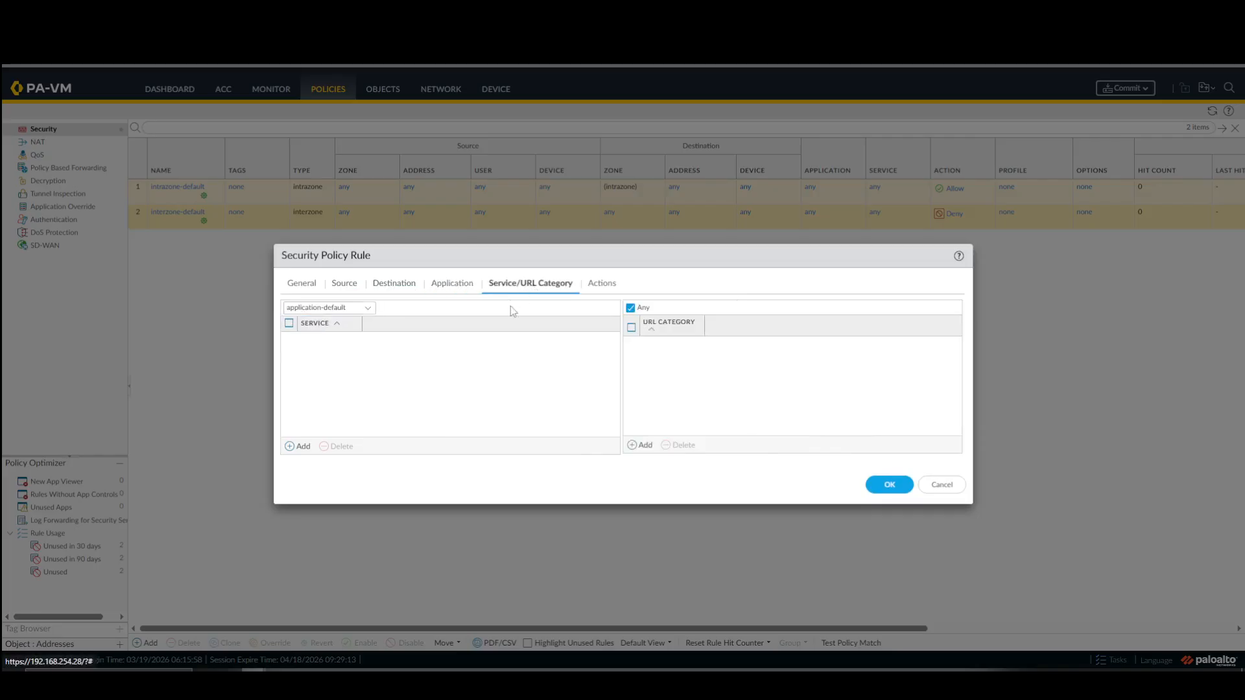
left_click(367, 309)
left_click(366, 338)
left_click(596, 286)
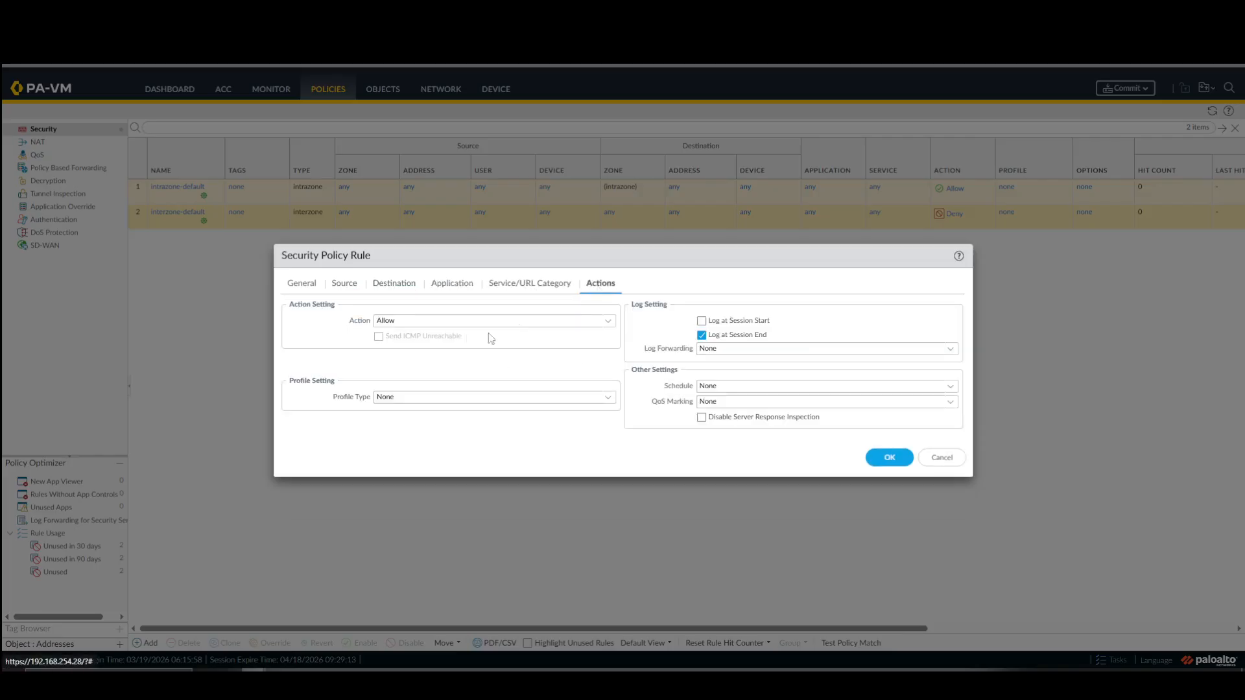
left_click(888, 458)
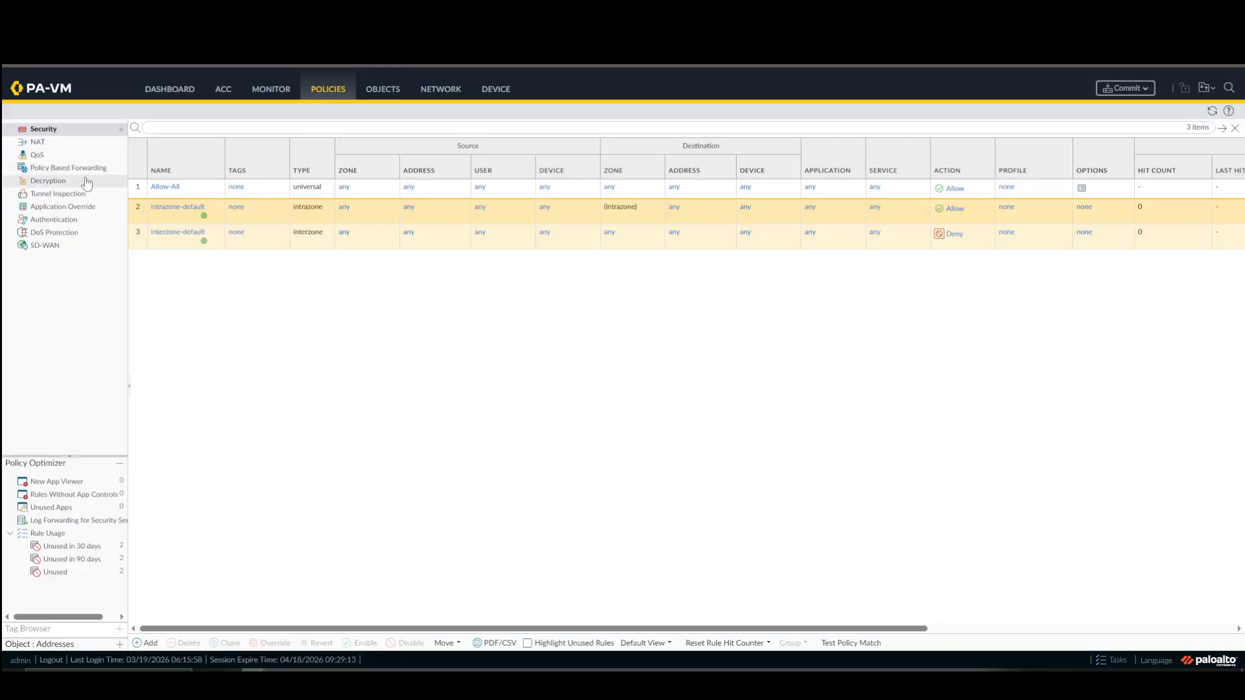
Add an IPv4 static route named Default Route with destination 0.0.0.0/0 to the default virtual router.
left_click(441, 90)
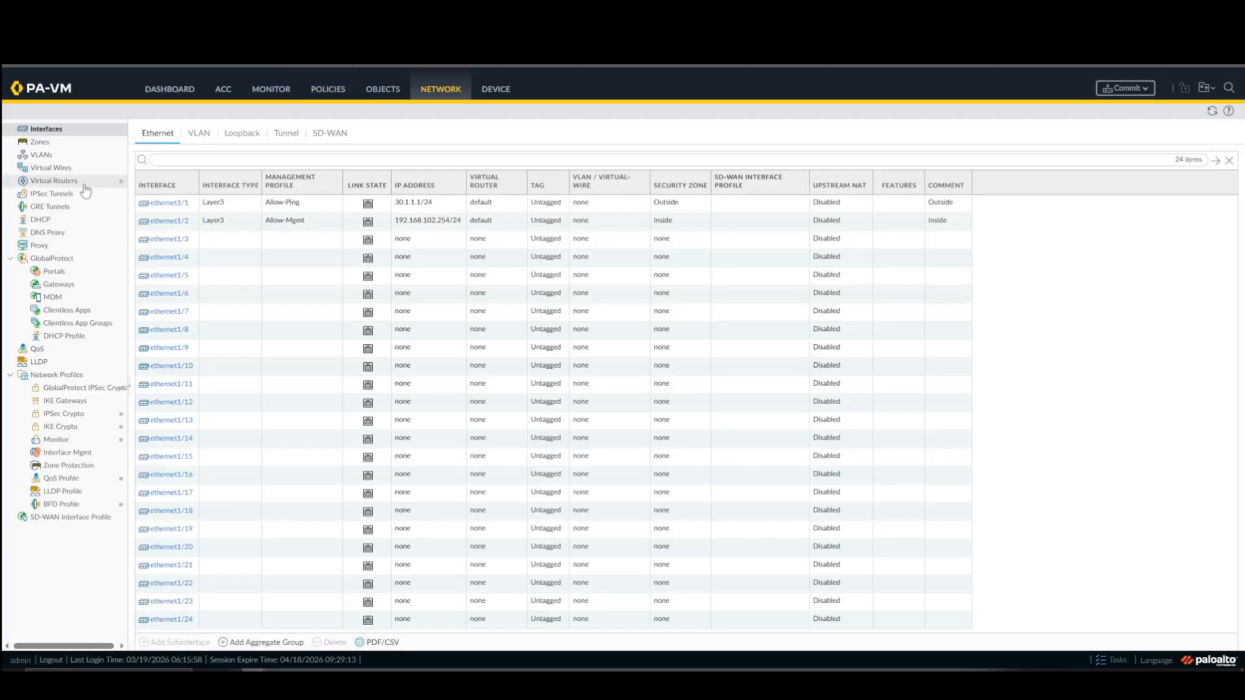
left_click(84, 183)
left_click(163, 174)
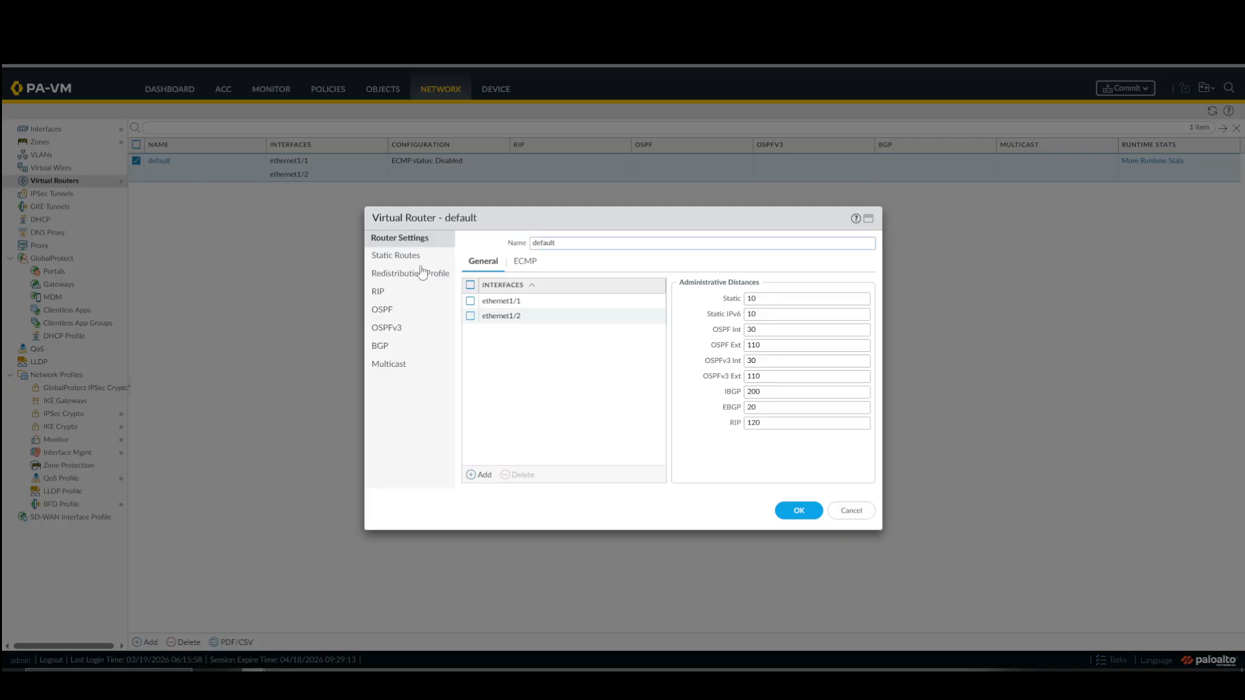
left_click(415, 258)
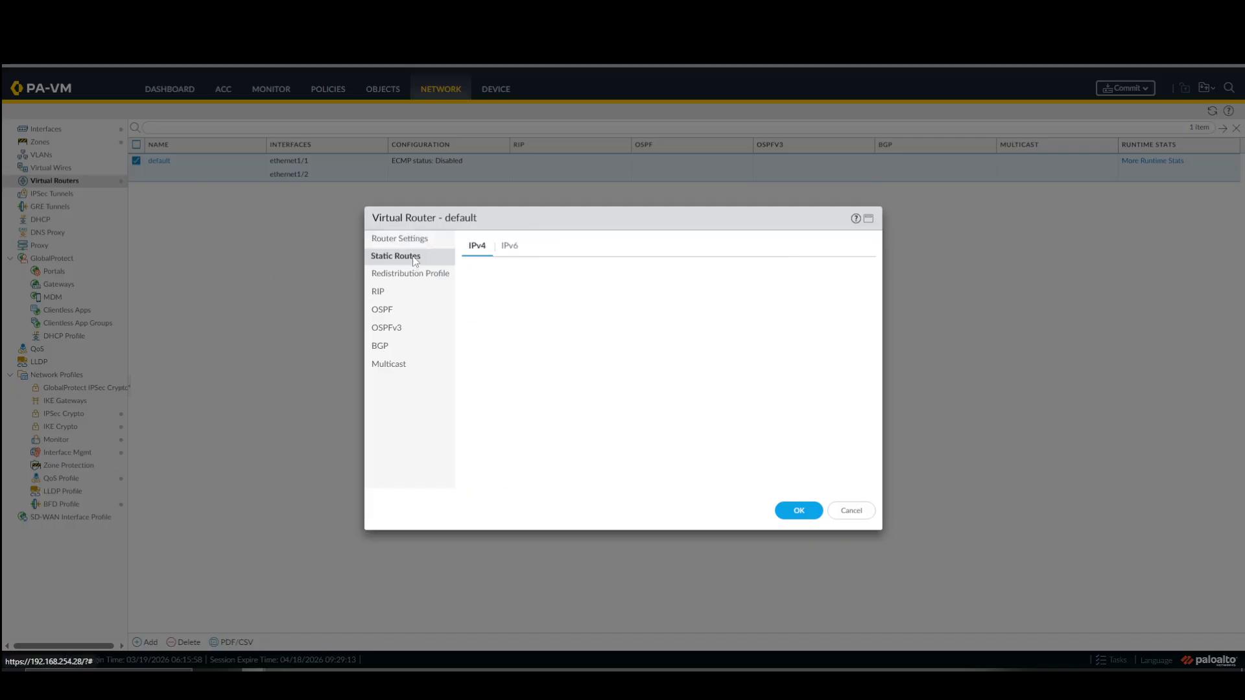
left_click(477, 478)
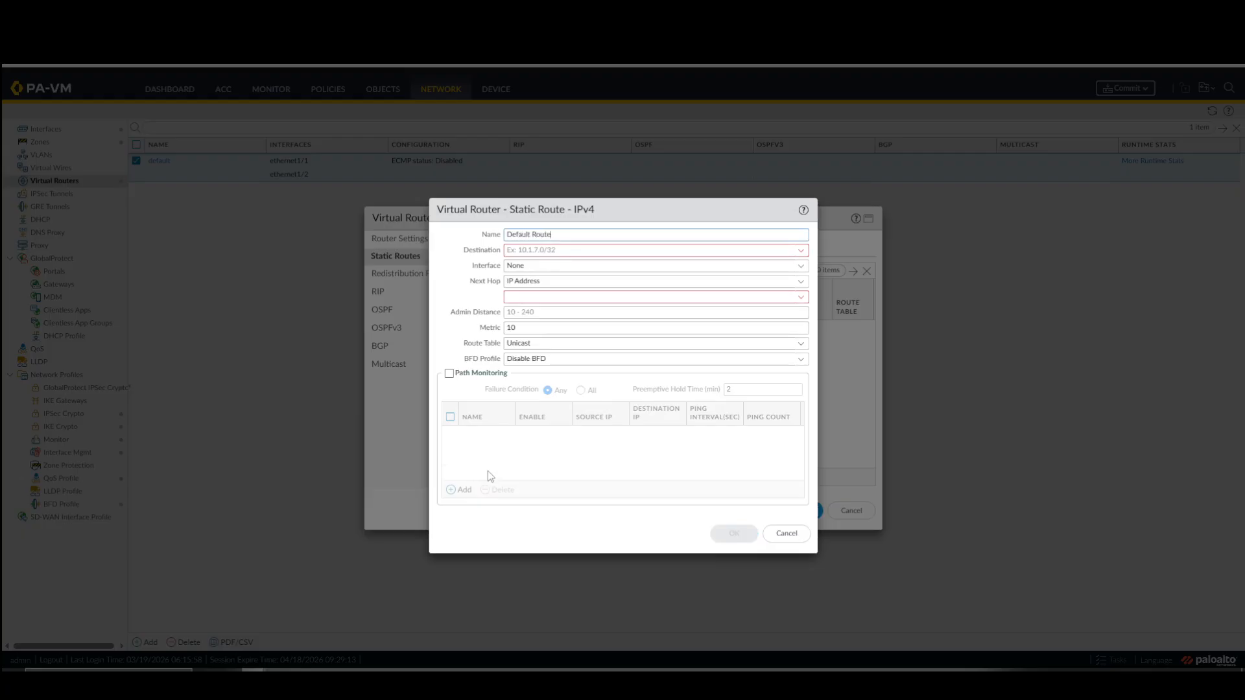
left_click(643, 252)
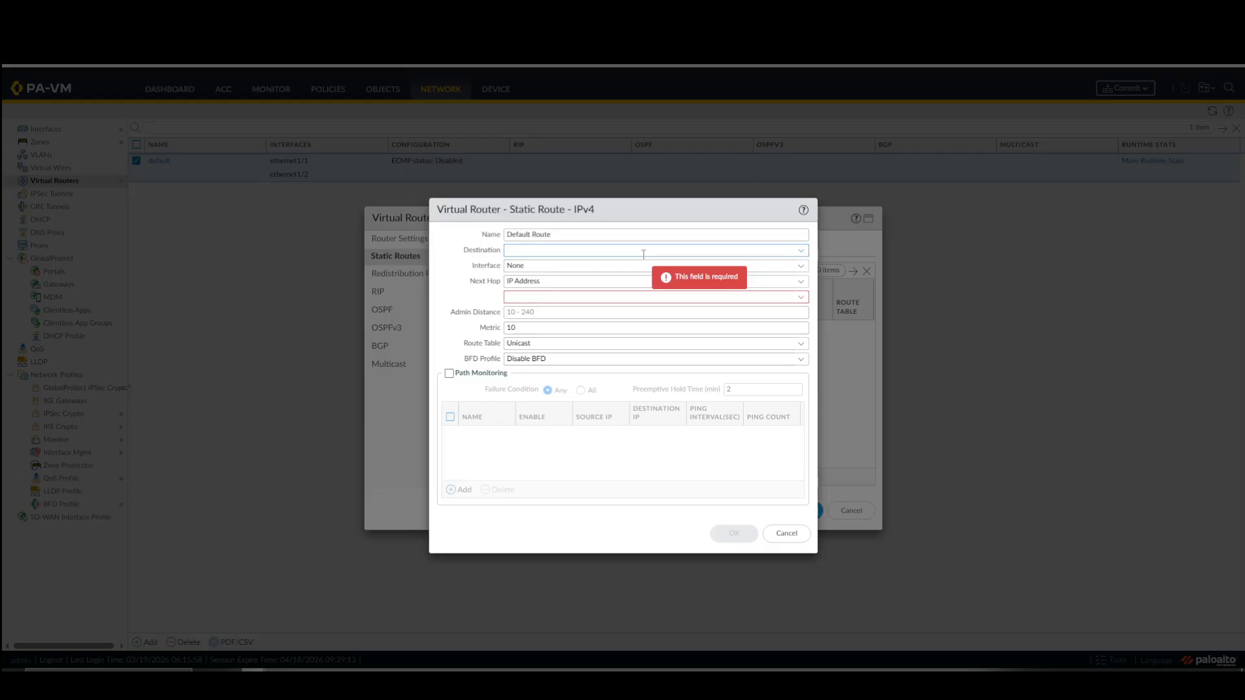
type("0.0.0.0/0")
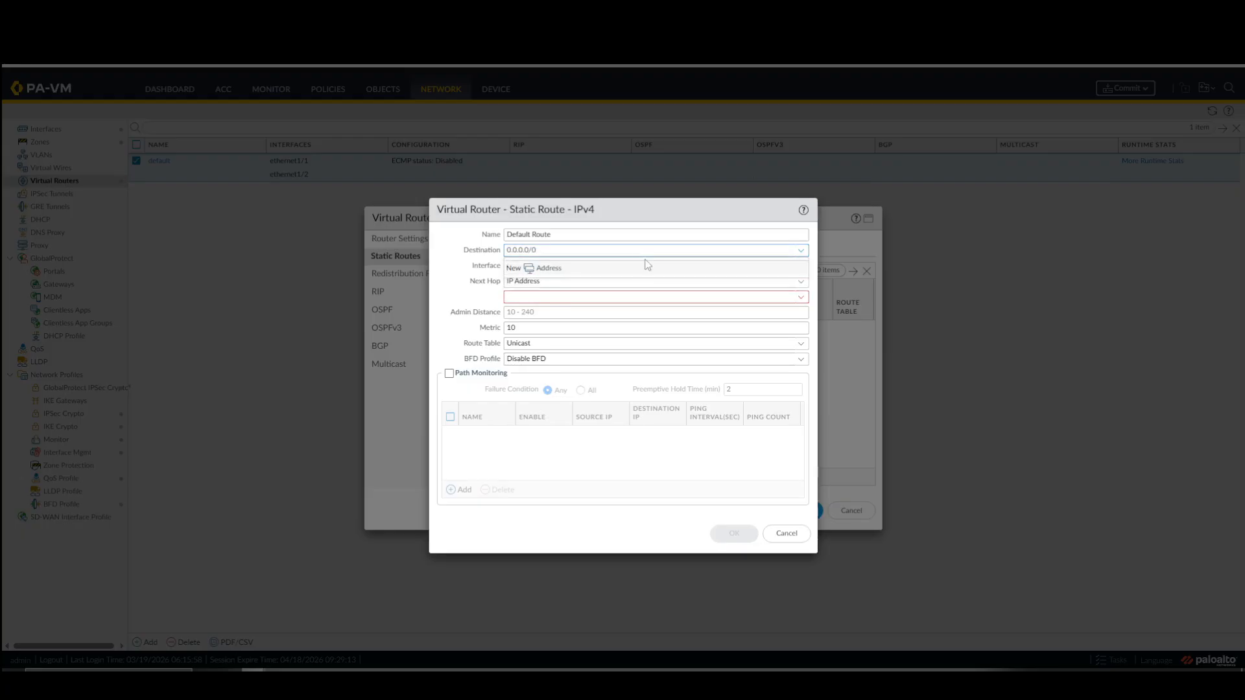
Set the static route's interface to ethernet1/1 and its next hop IP address to 30.1.1.254.
left_click(477, 290)
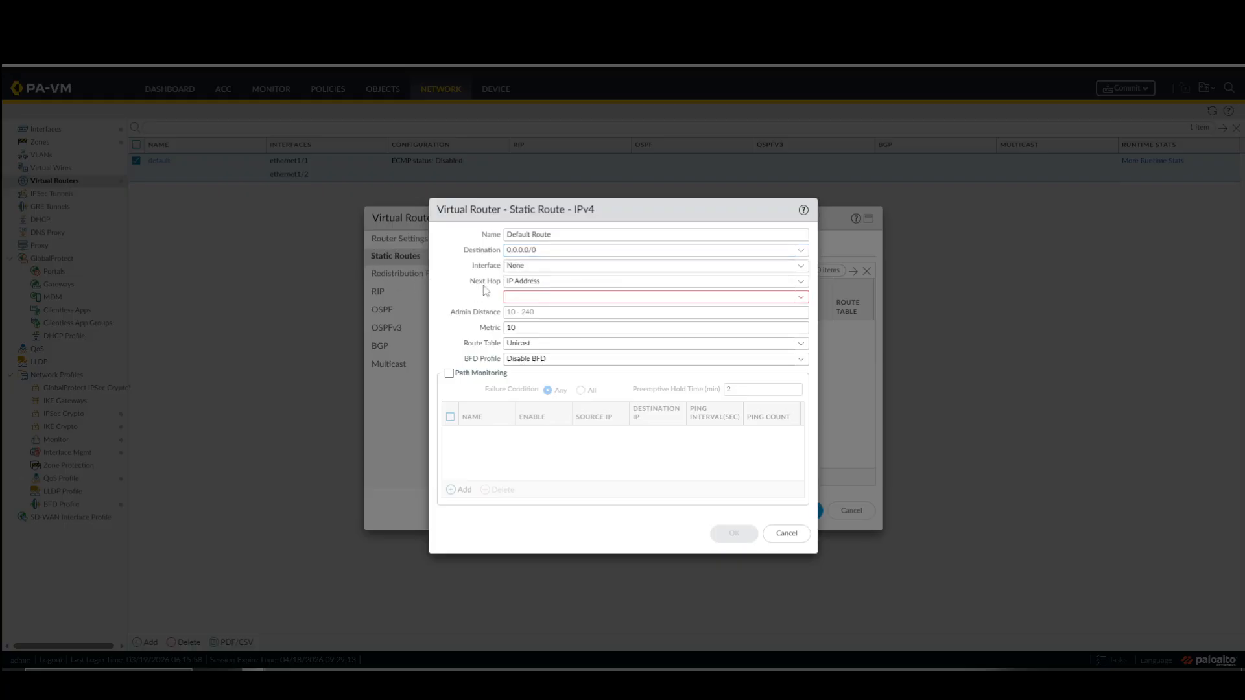
left_click(801, 266)
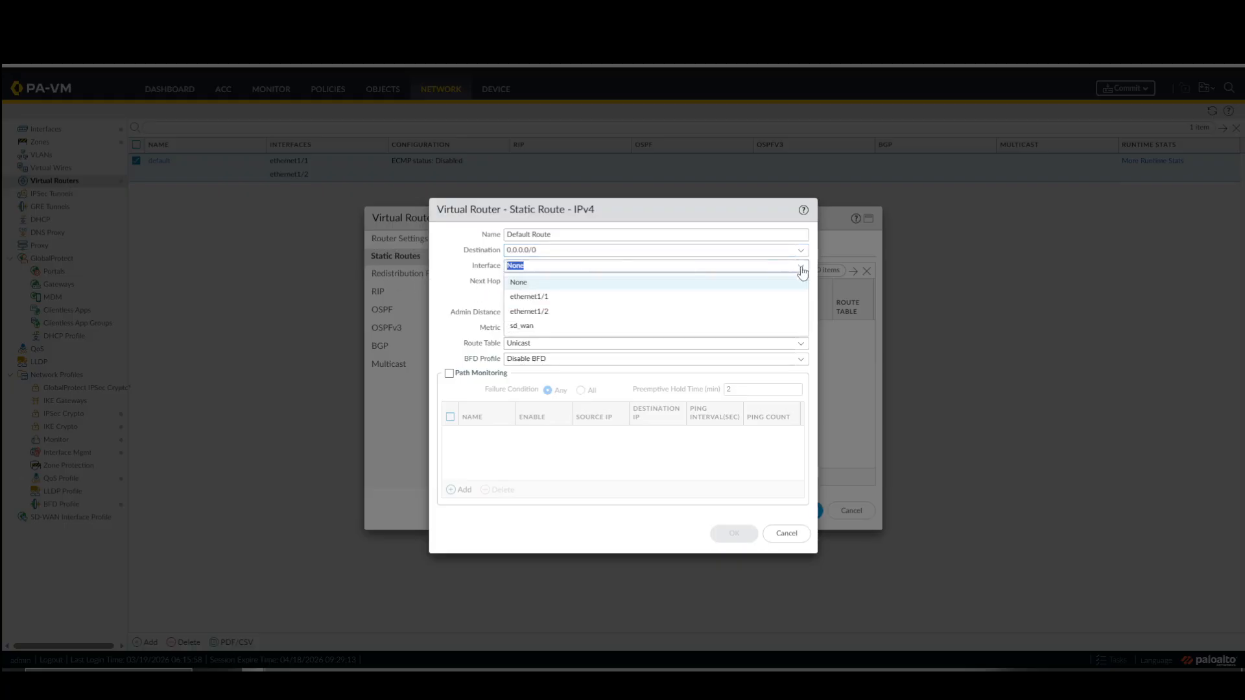
left_click(561, 297)
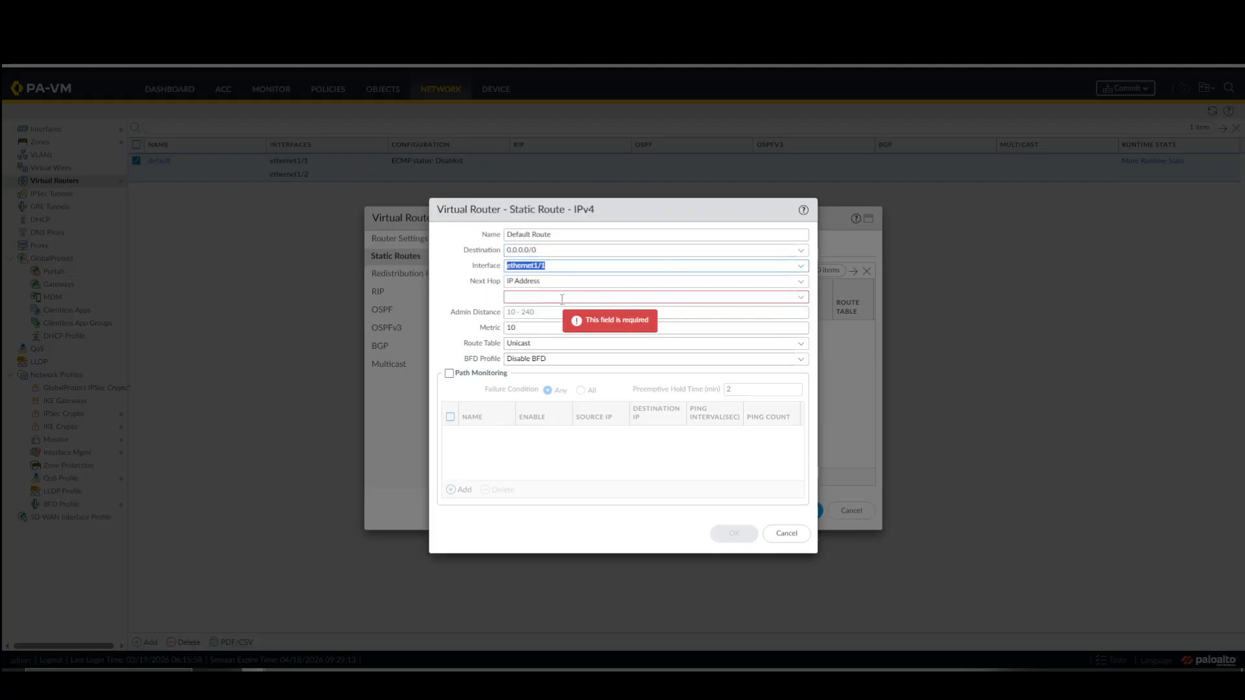
left_click(794, 299)
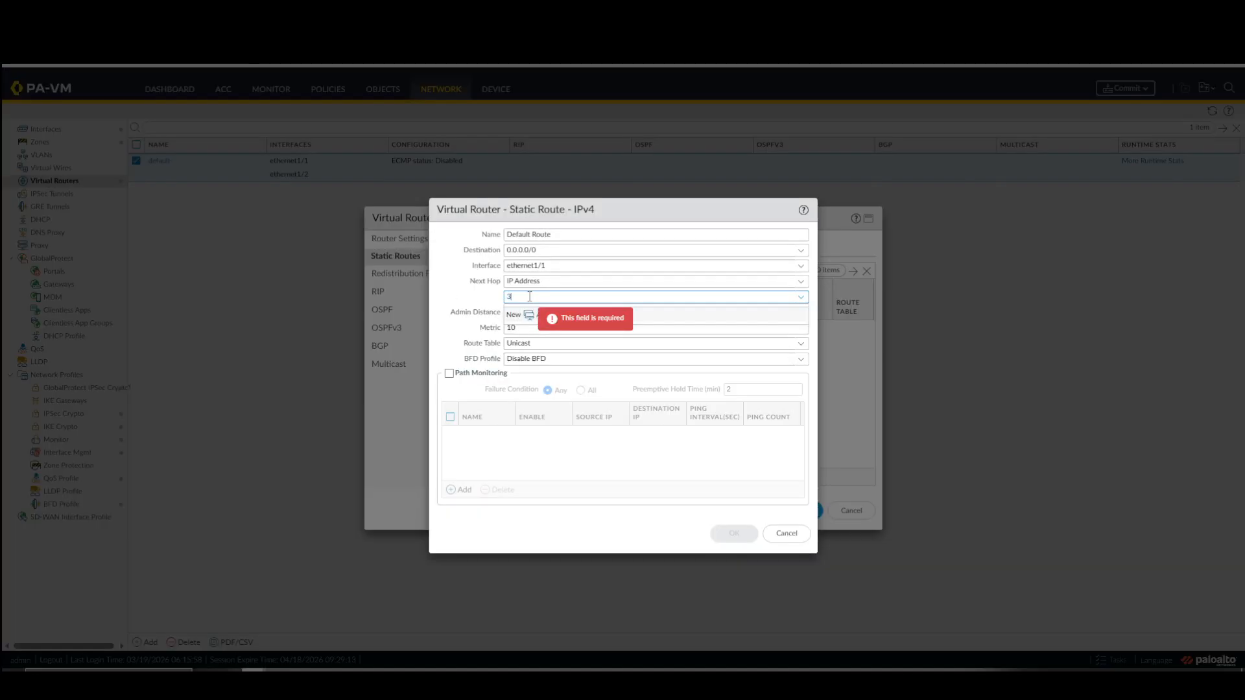
type(".1.1.1")
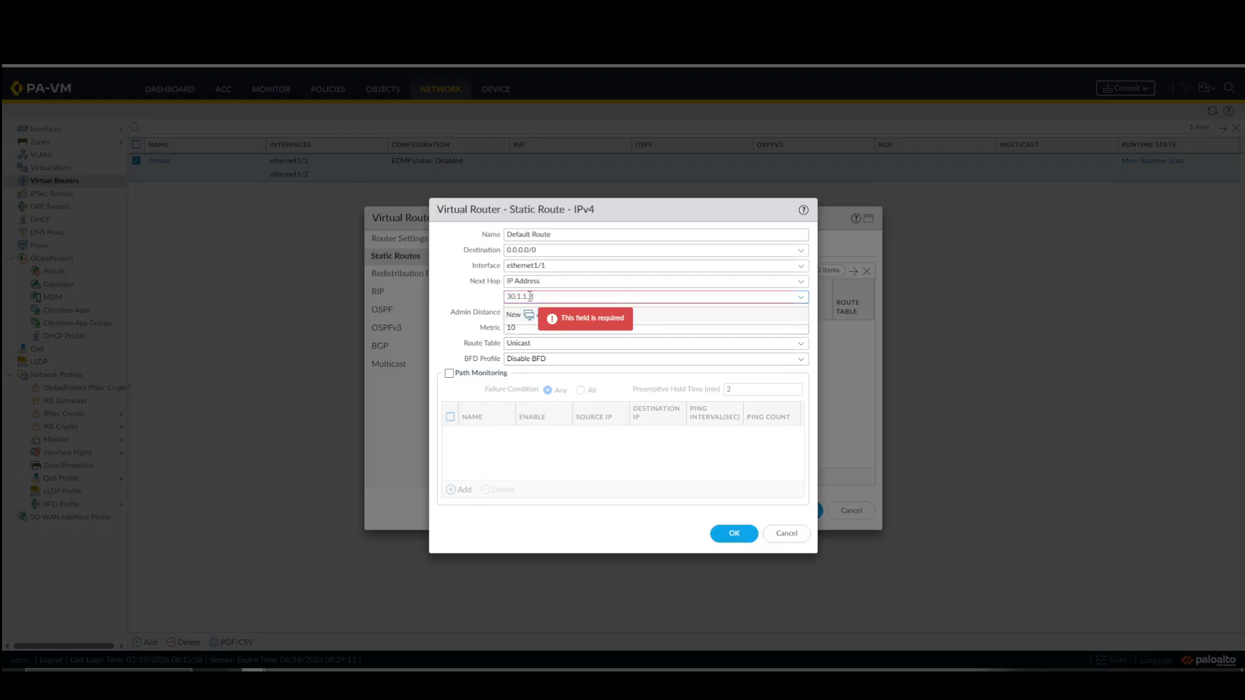
key("Tab")
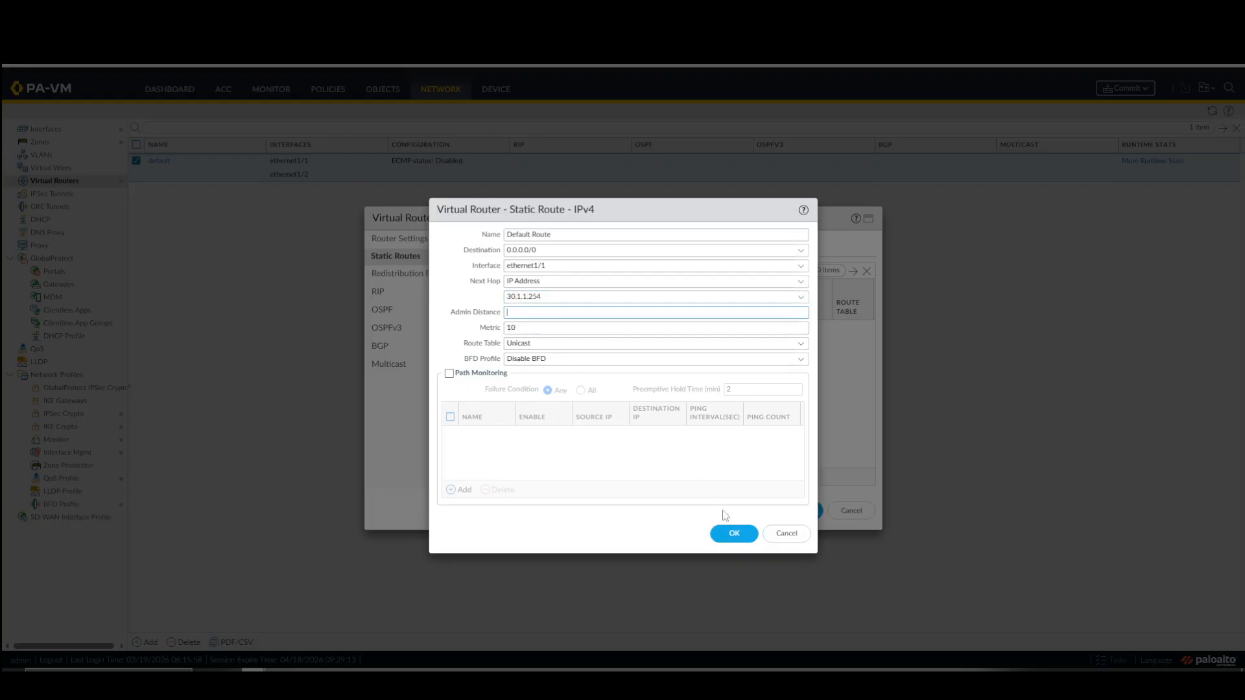
Save the static route and the virtual router, and commit all changes on the Site 2 firewall.
left_click(735, 535)
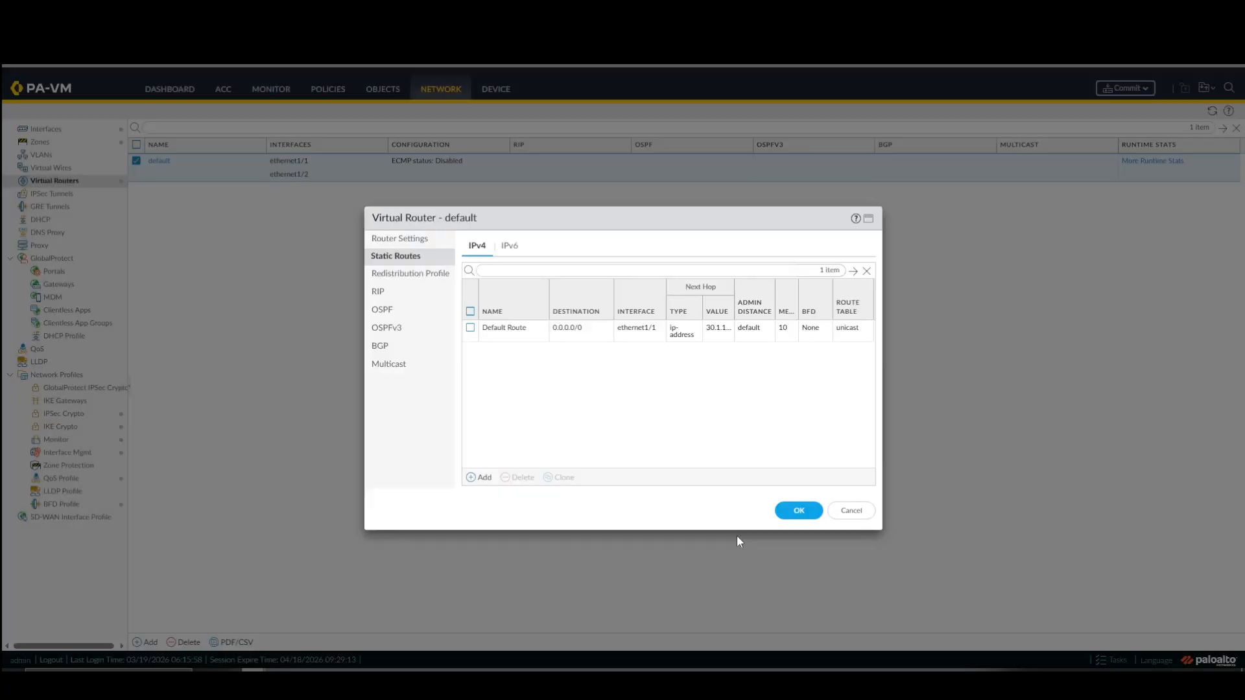
left_click(791, 512)
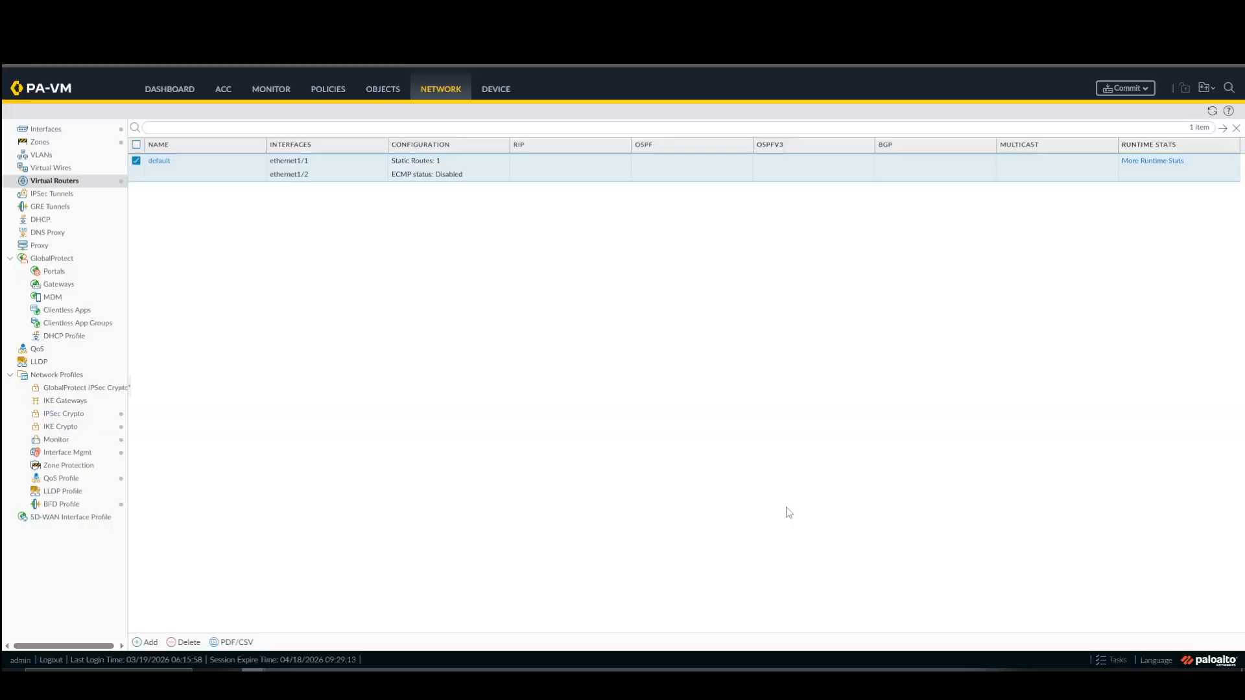
left_click(1126, 89)
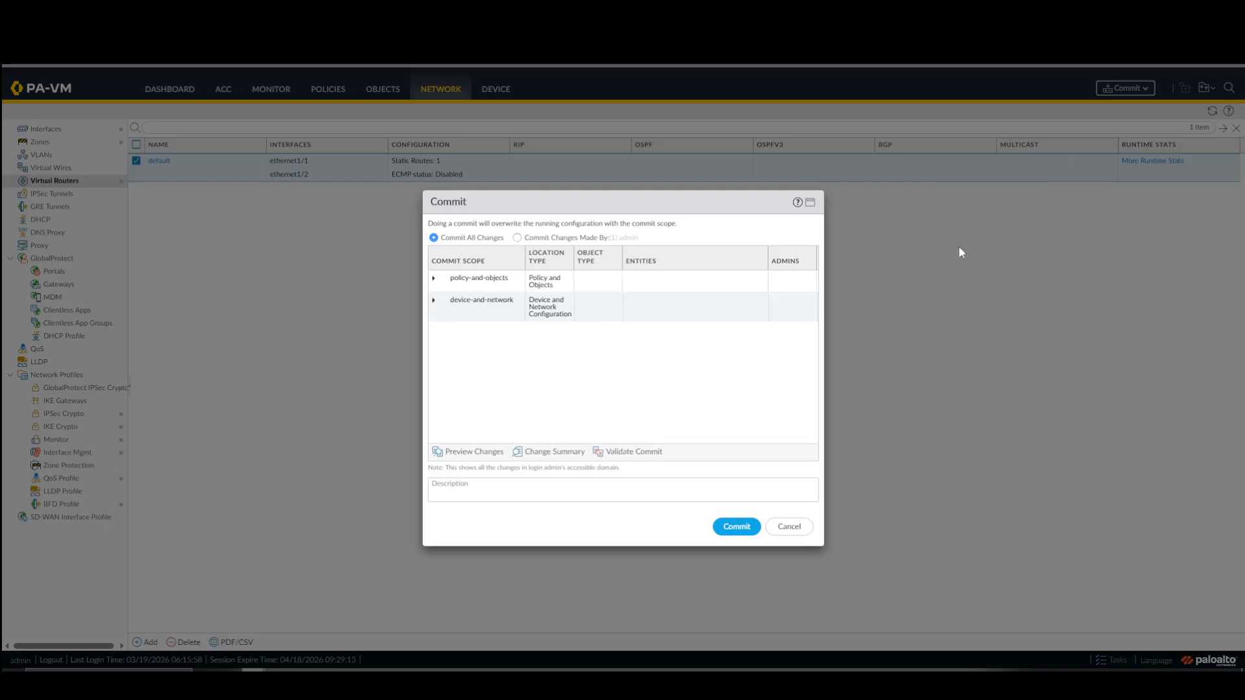
left_click(736, 528)
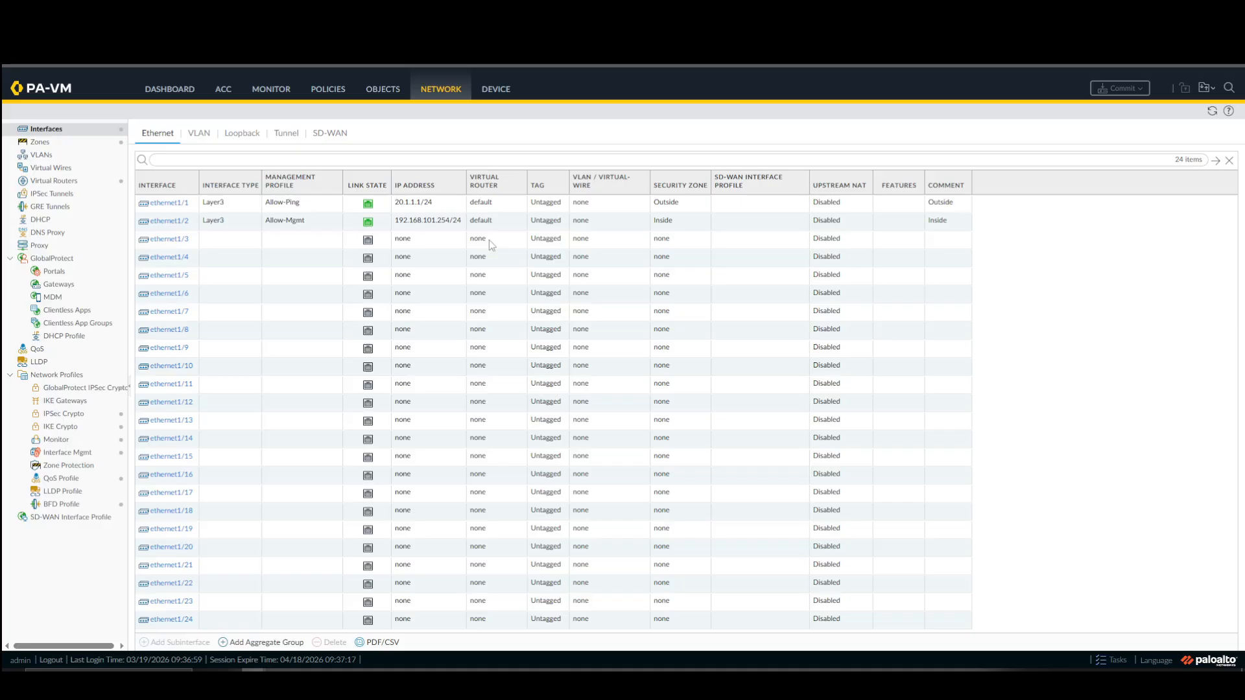
Open the Site 1 firewall's DHCP settings and check its DHCP Relay list and running tasks before returning to DHCP Server.
left_click(40, 219)
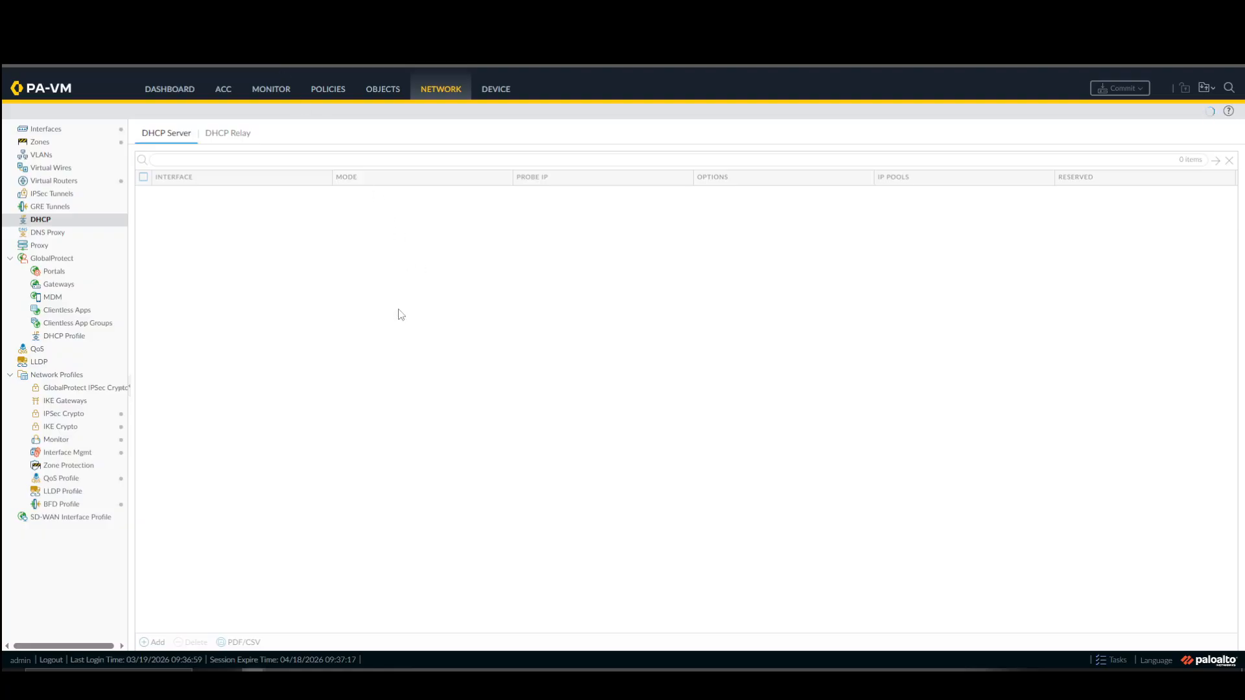
left_click(250, 136)
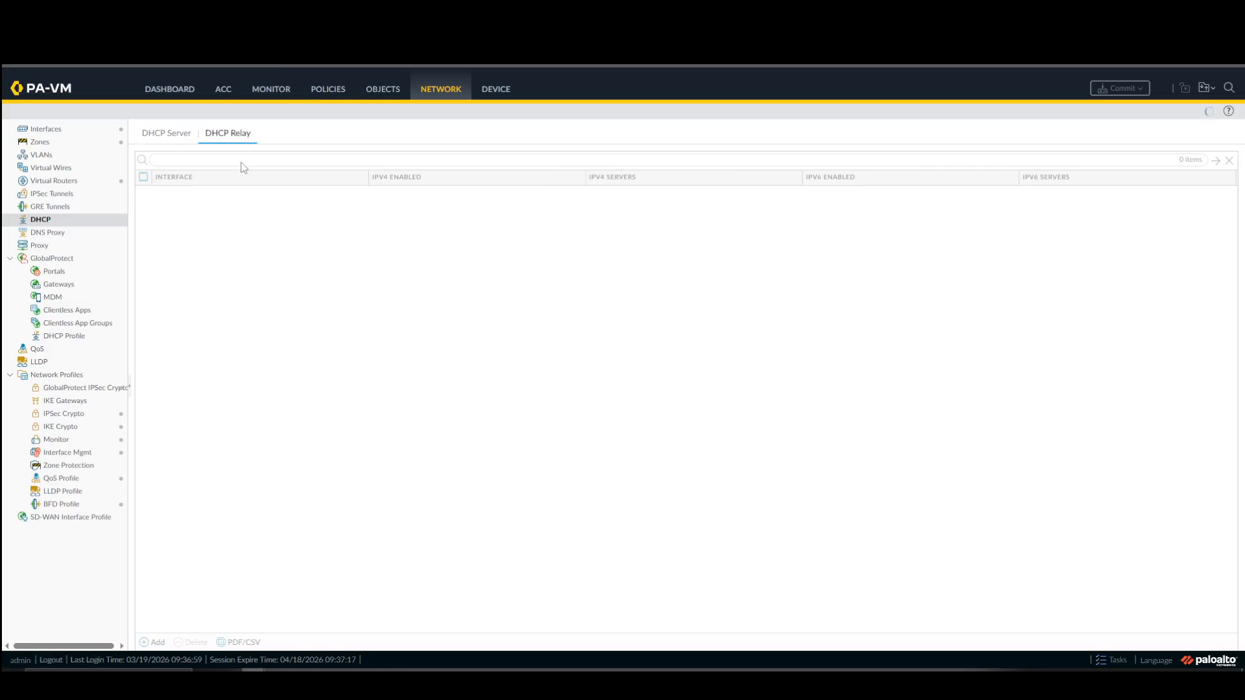
left_click(1110, 660)
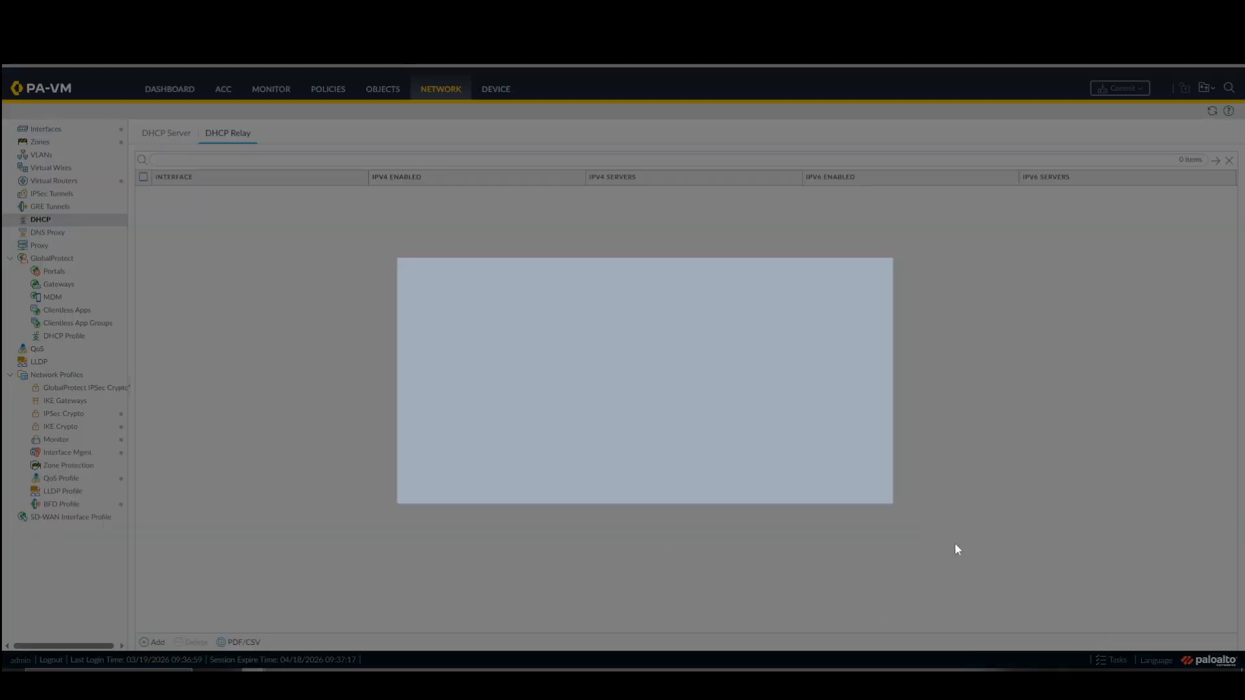
left_click(833, 479)
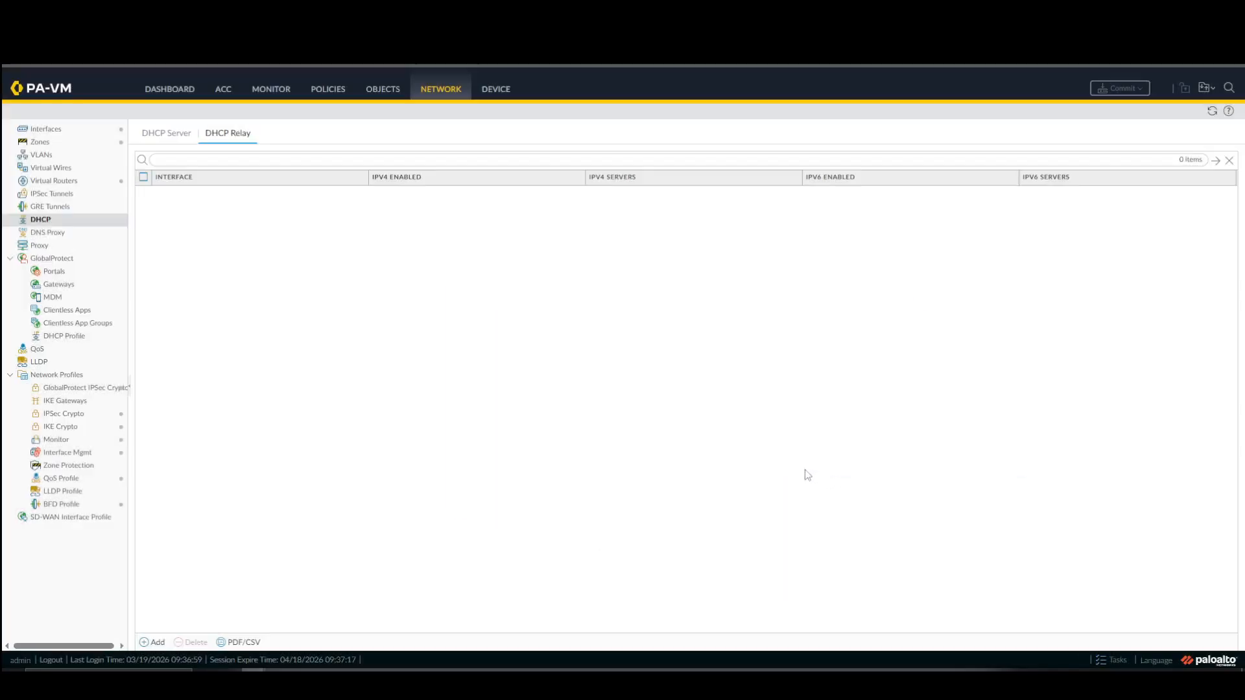
left_click(172, 142)
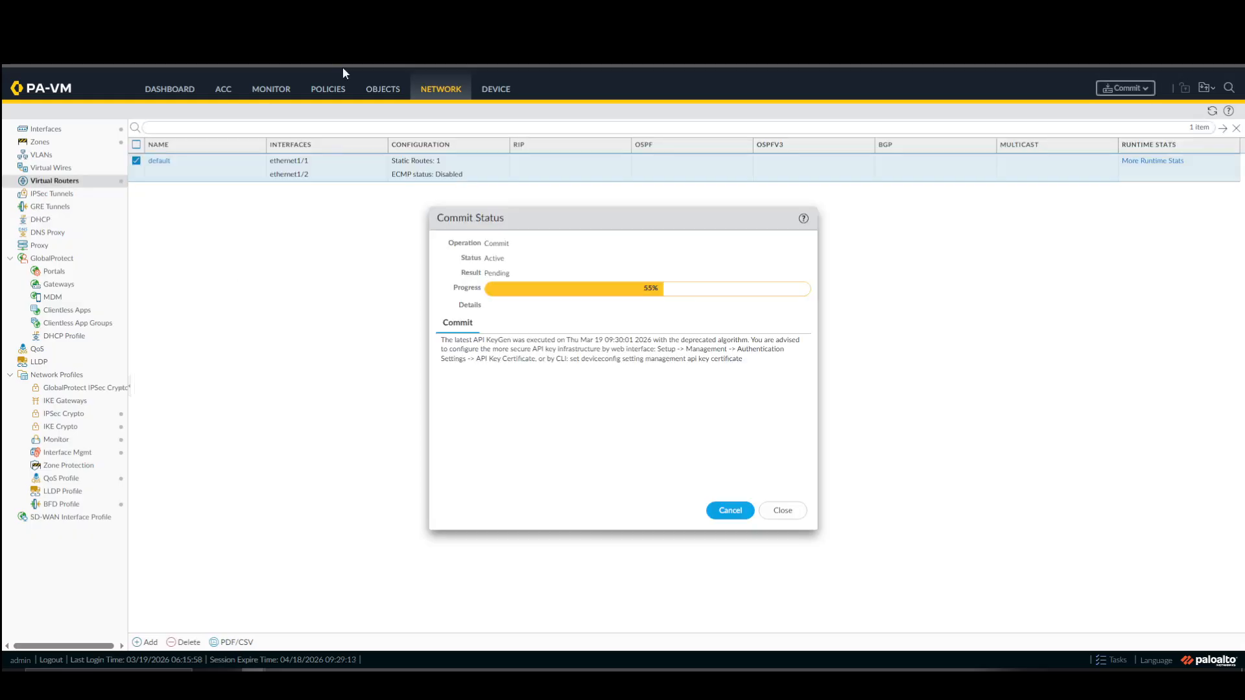
Dismiss the commit status on the Site 2 firewall and open its DHCP settings.
left_click(783, 511)
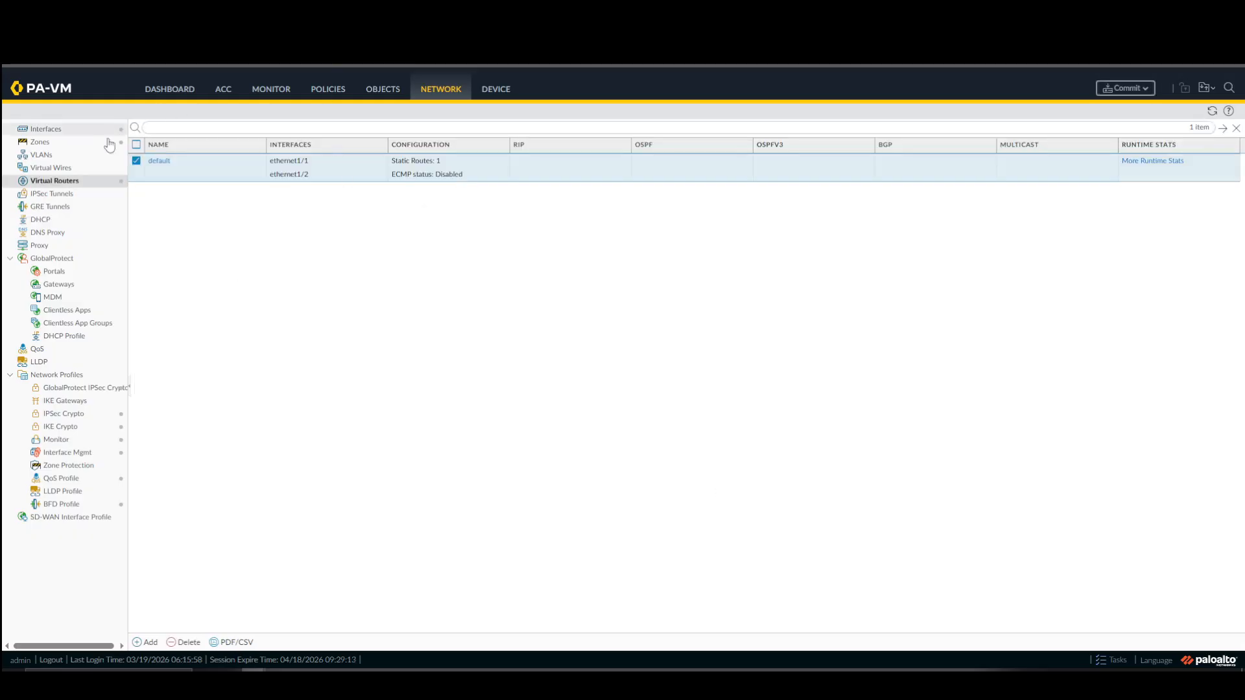
left_click(98, 219)
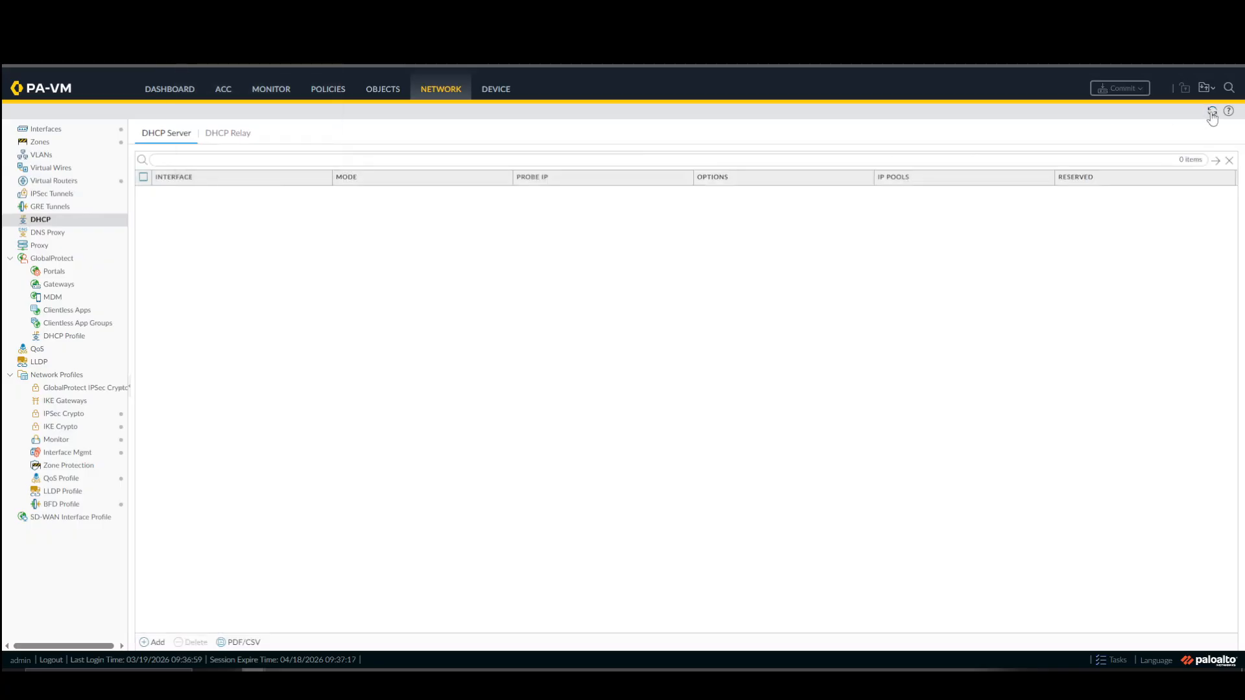
On the Site 1 firewall, add a DHCP server on ethernet1/2 with the IP pool 192.168.101.0/24.
left_click(153, 643)
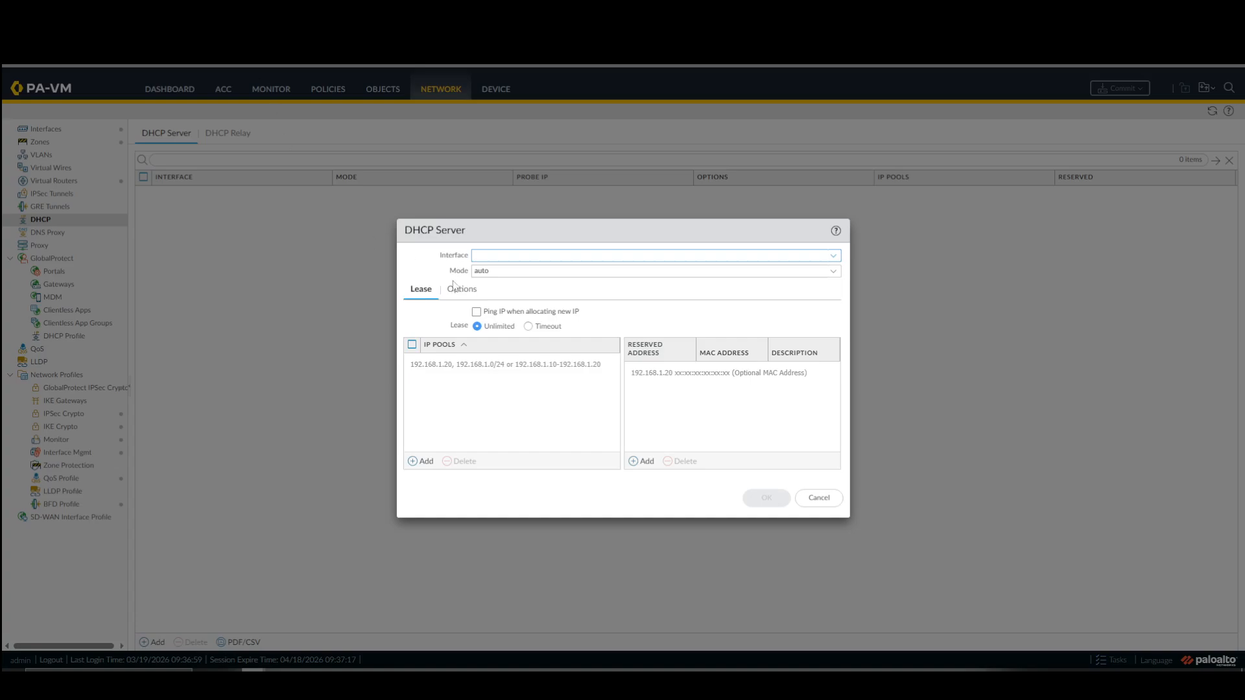
left_click(489, 257)
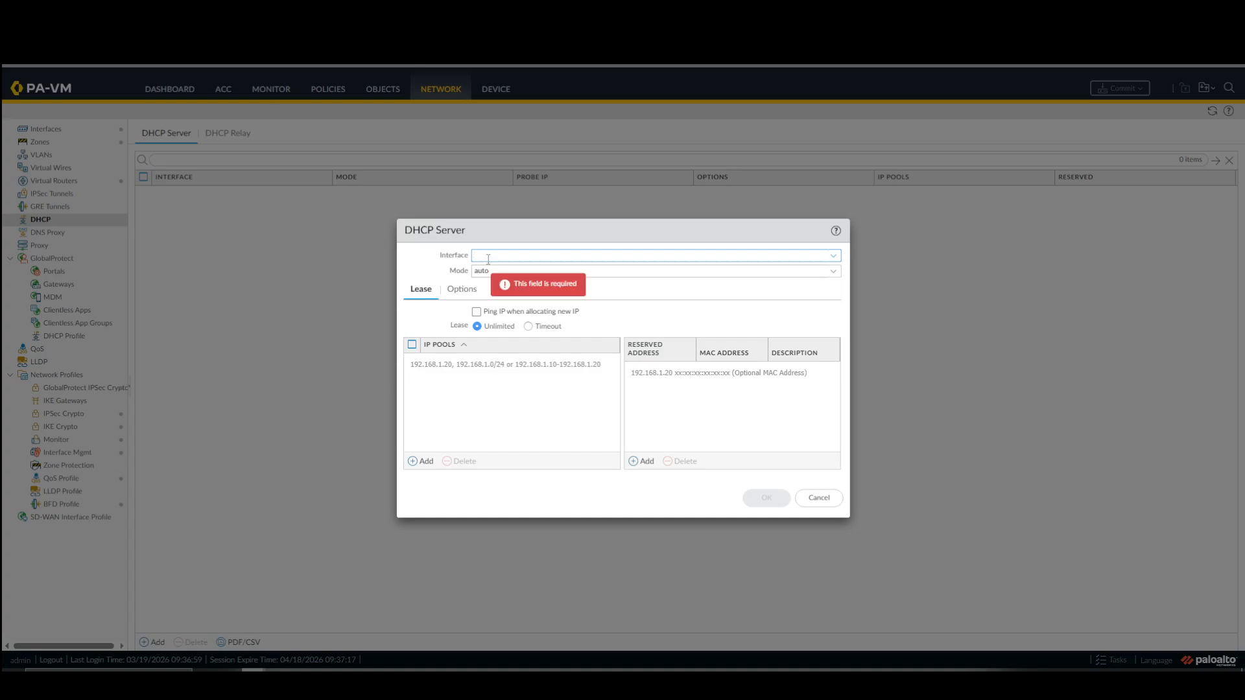
left_click(831, 257)
left_click(543, 287)
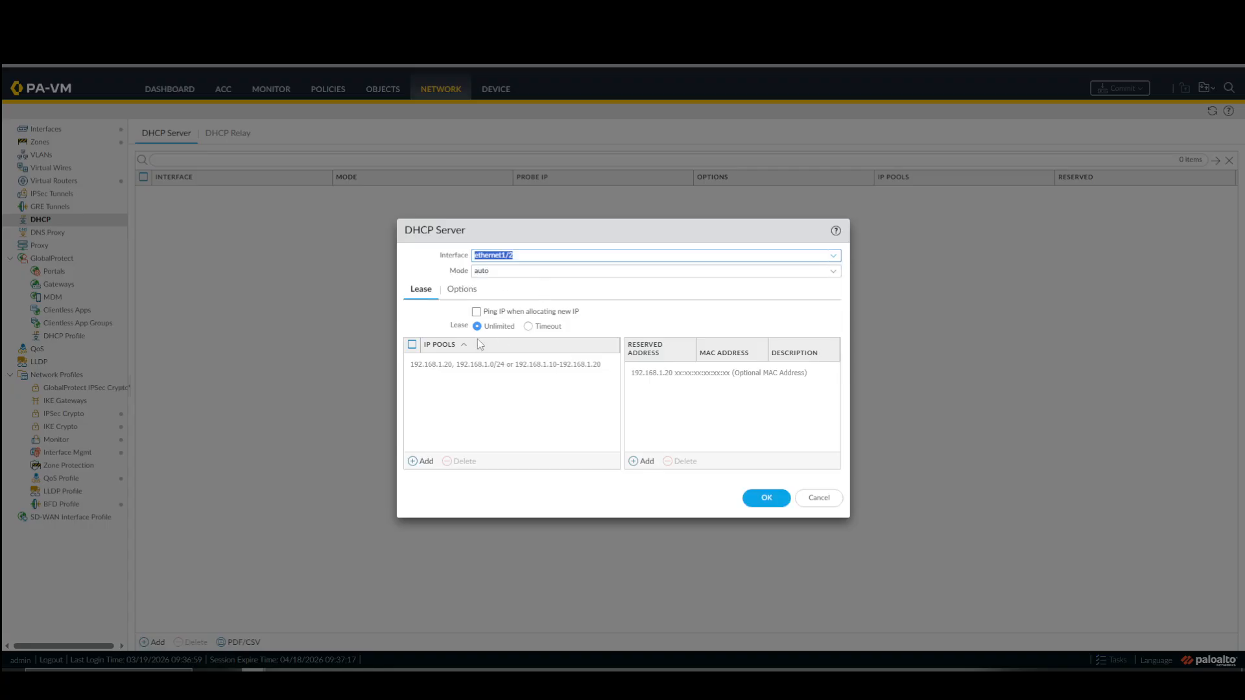
left_click(413, 462)
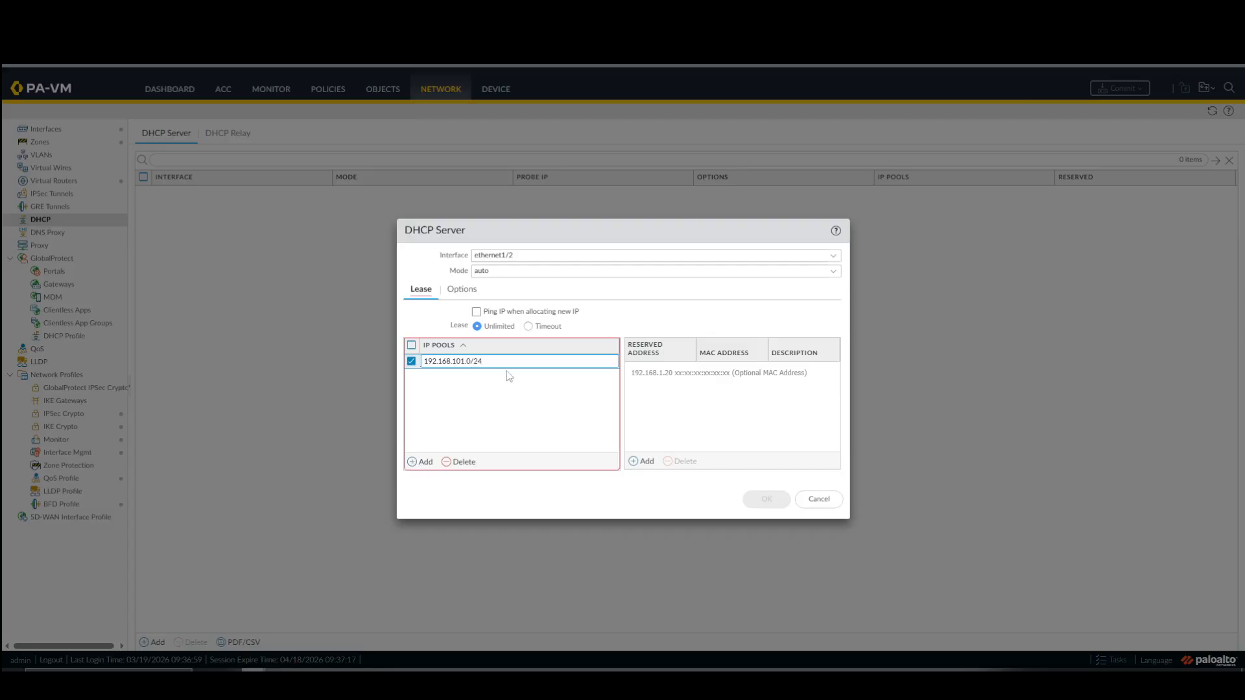
left_click(480, 401)
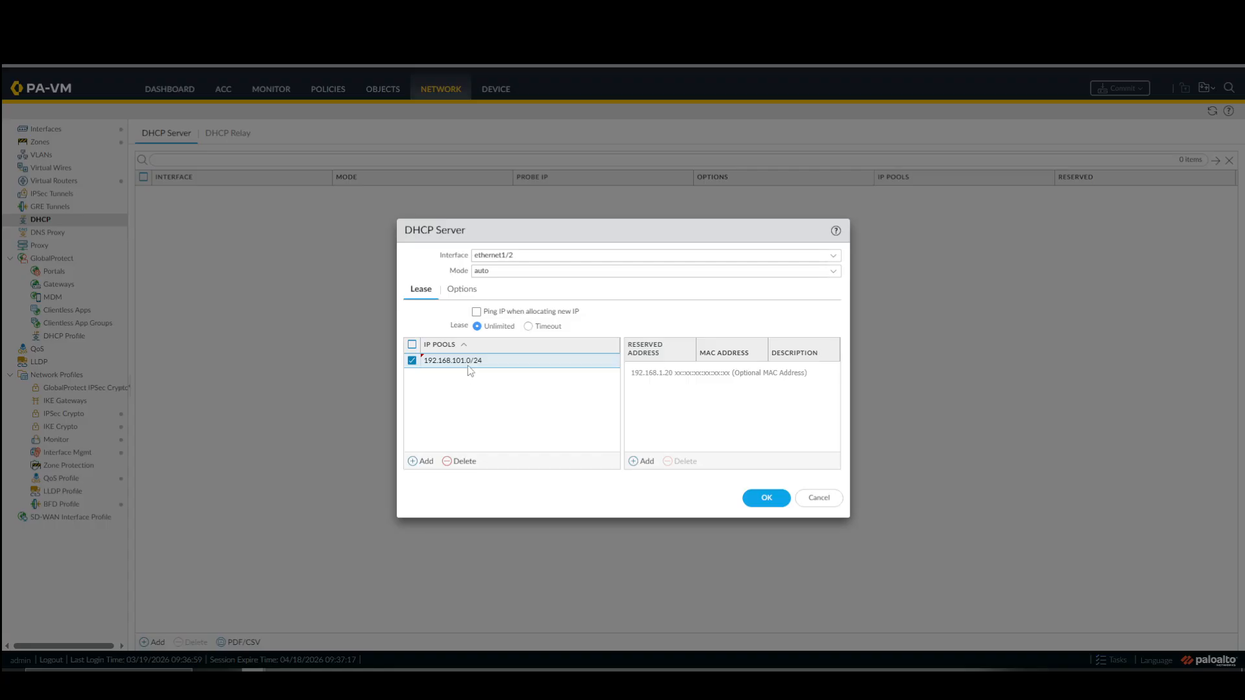
Set the Site 1 DHCP server's gateway option to 192.168.101.254, enter the /24 pool's subnet mask, and save the server.
left_click(472, 291)
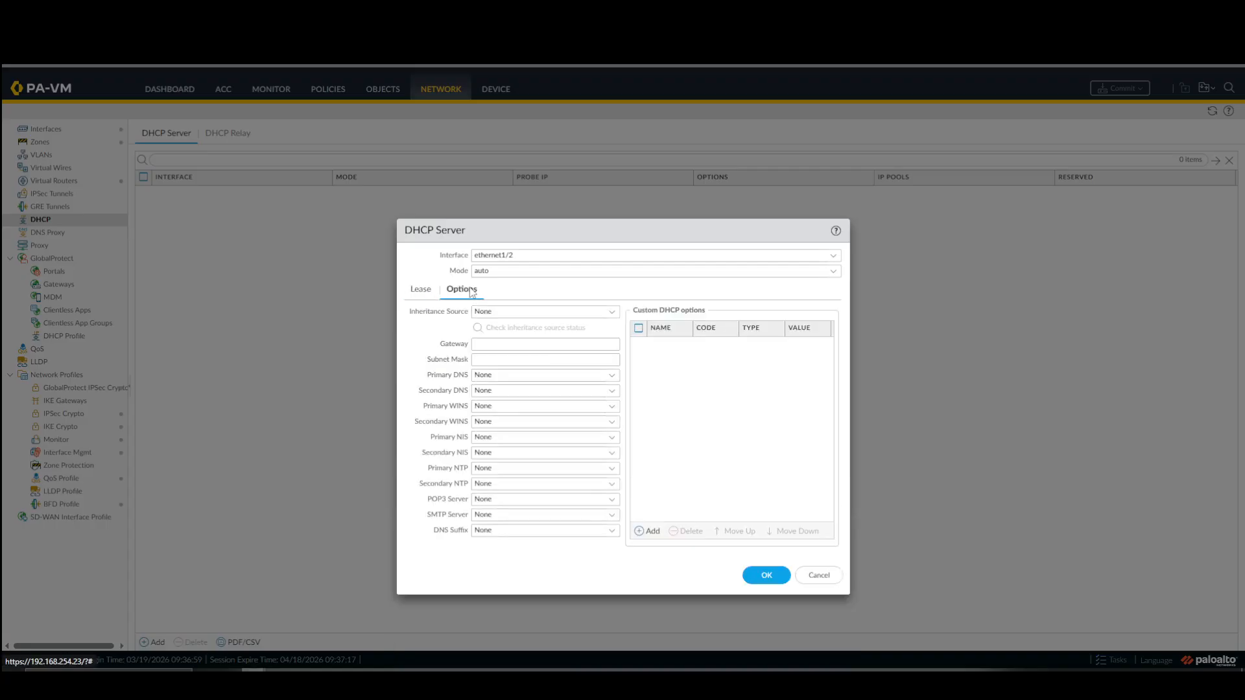
left_click(500, 344)
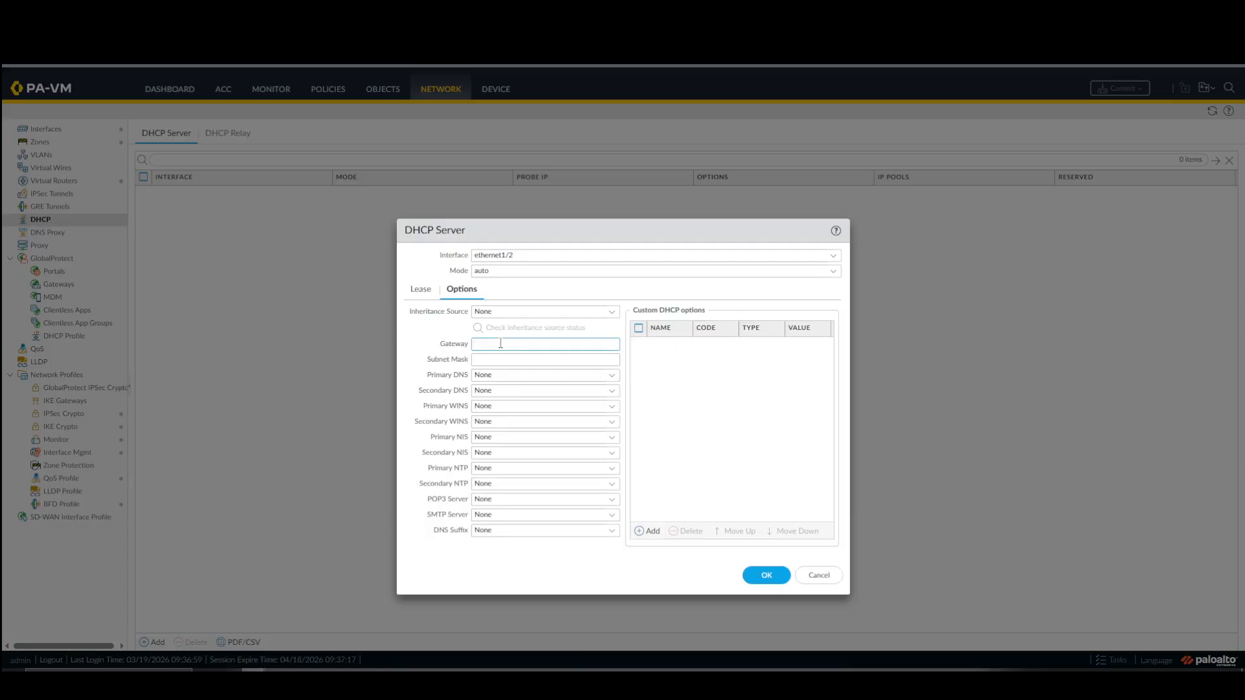
type("192.168.101.")
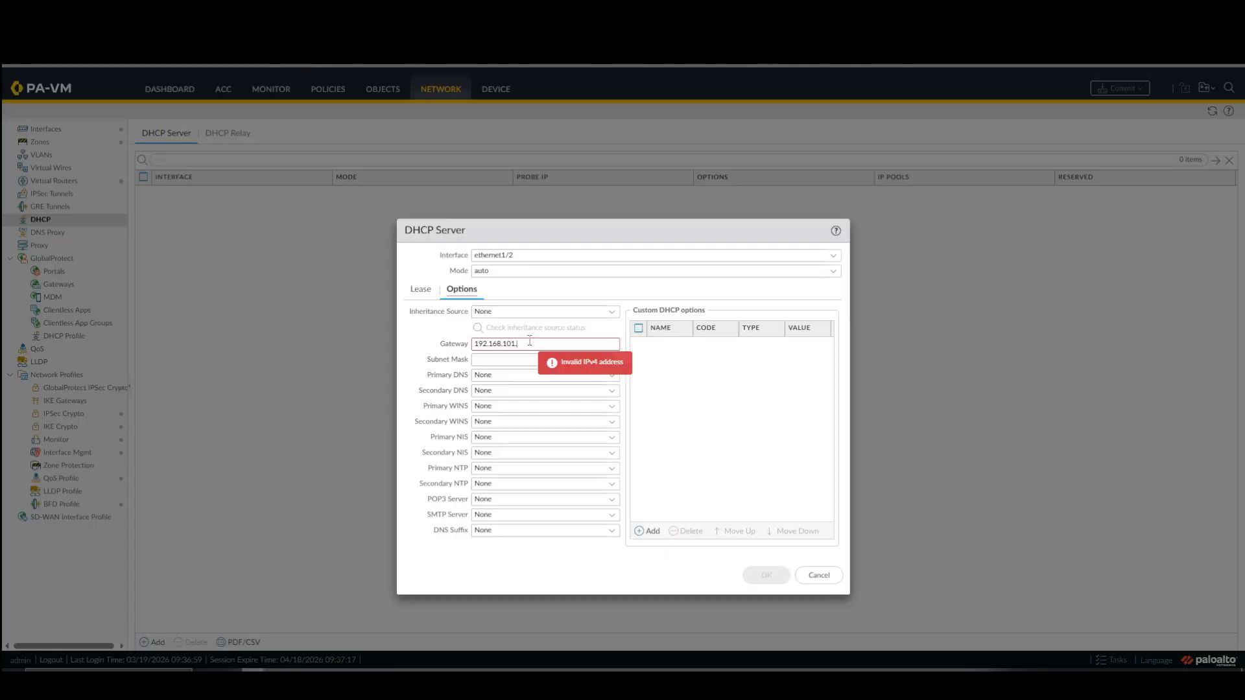
type("254")
left_click(523, 364)
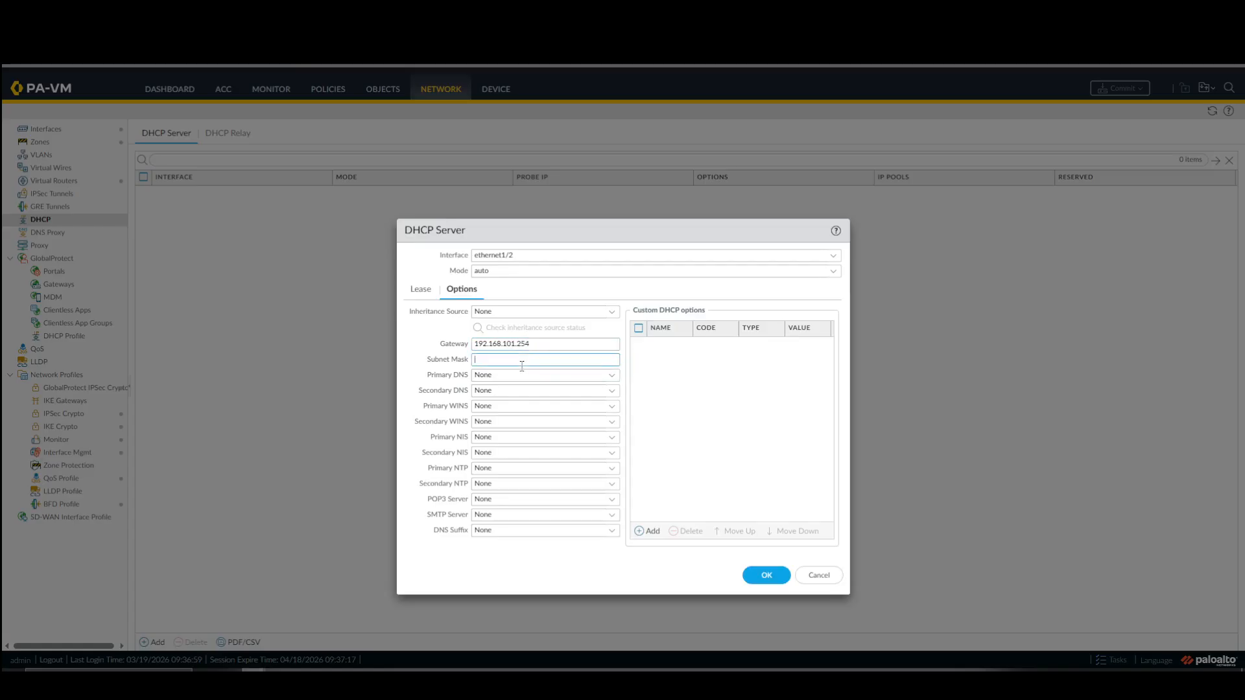
type("255.255.255.0")
left_click(766, 579)
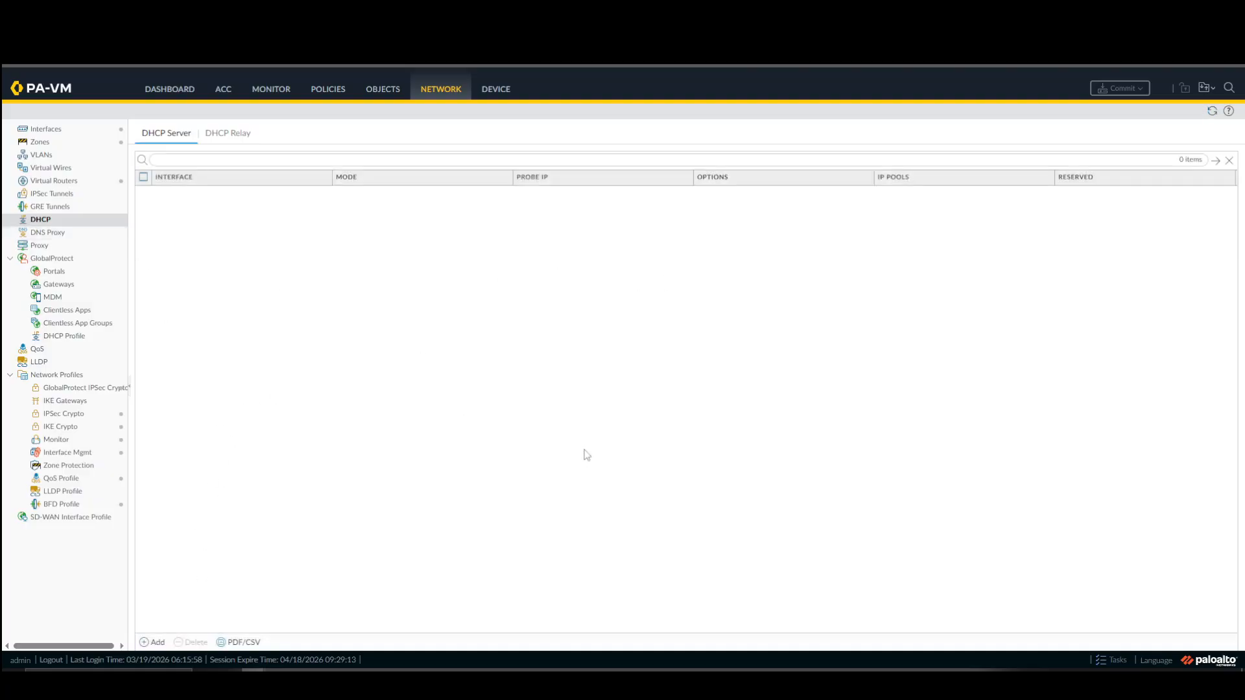
On the Site 2 firewall, add a DHCP server on ethernet1/2 with the IP pool 192.168.102.0/24.
left_click(151, 642)
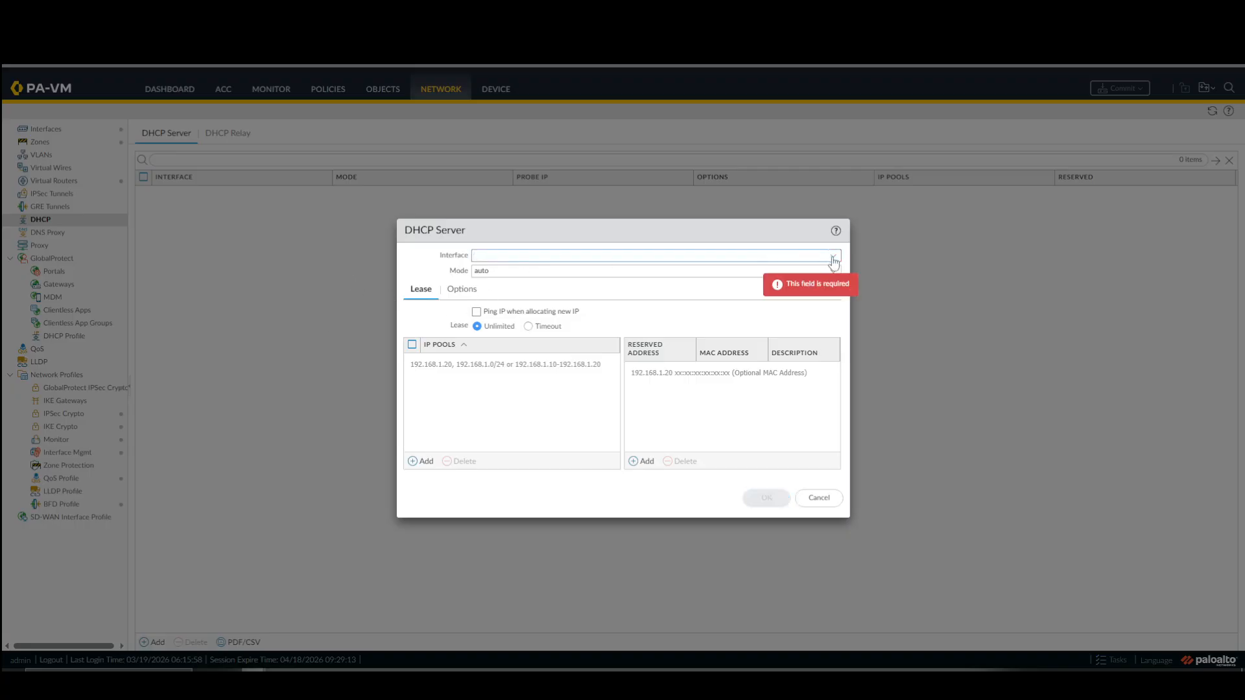
left_click(834, 261)
left_click(493, 286)
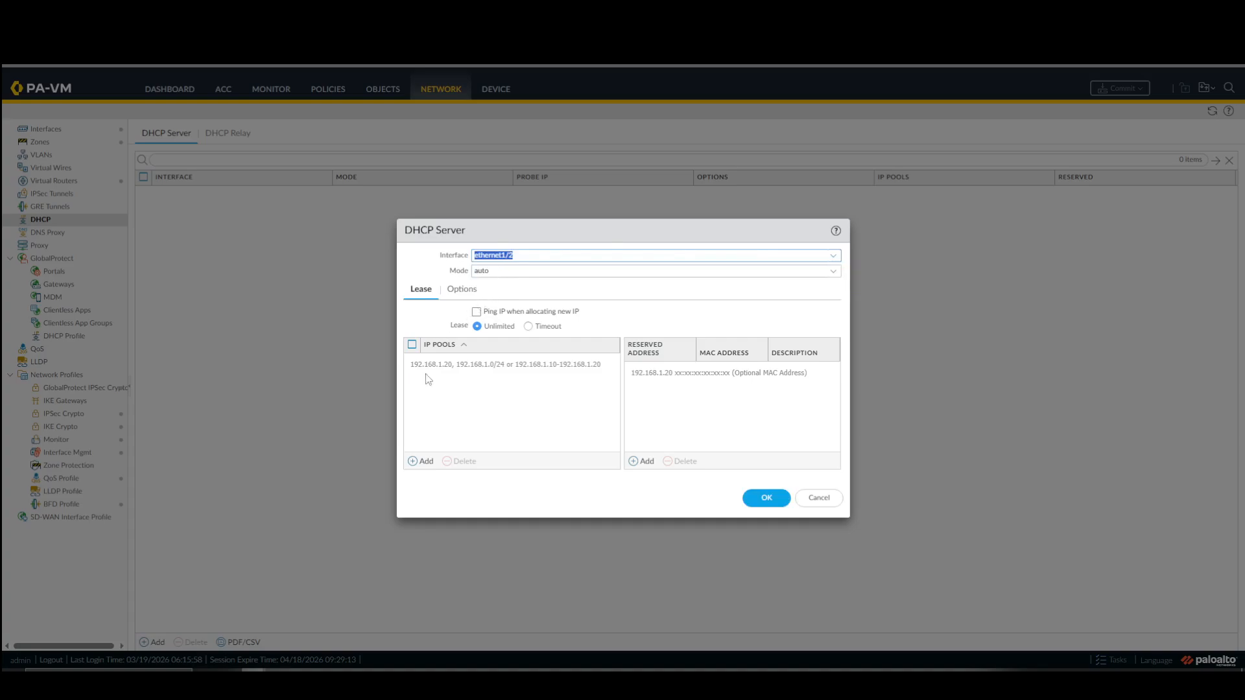
left_click(415, 464)
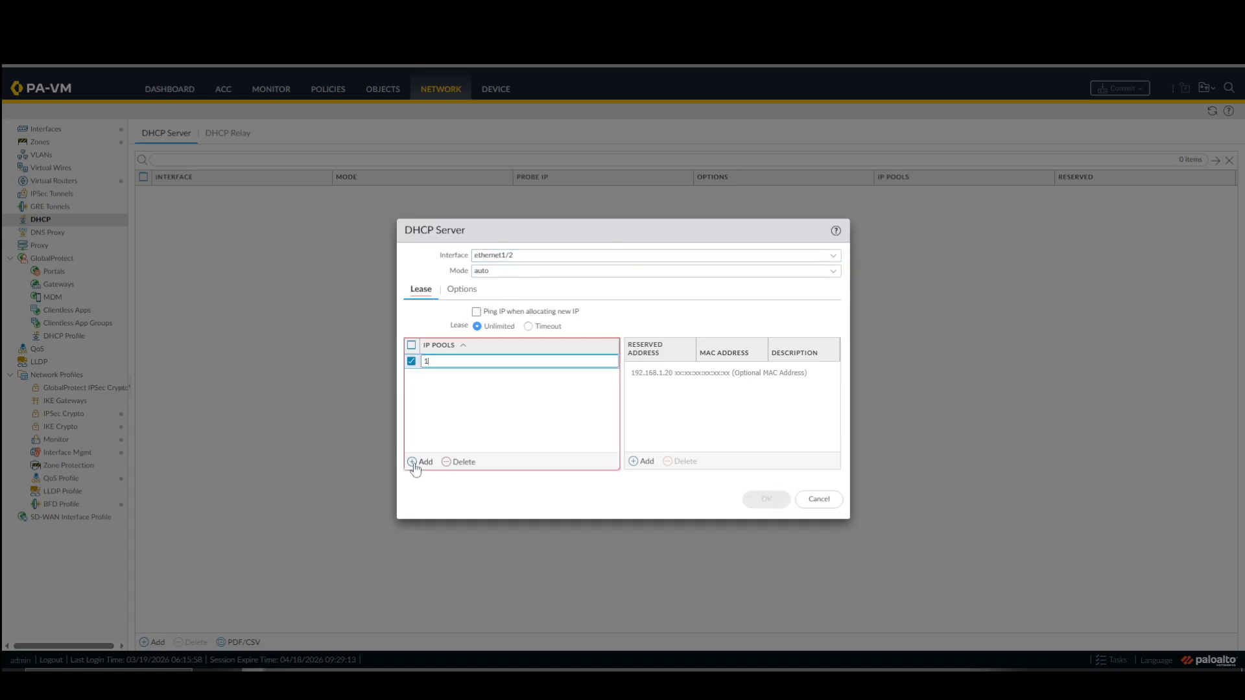
type("192.168.102.0/24")
left_click(474, 475)
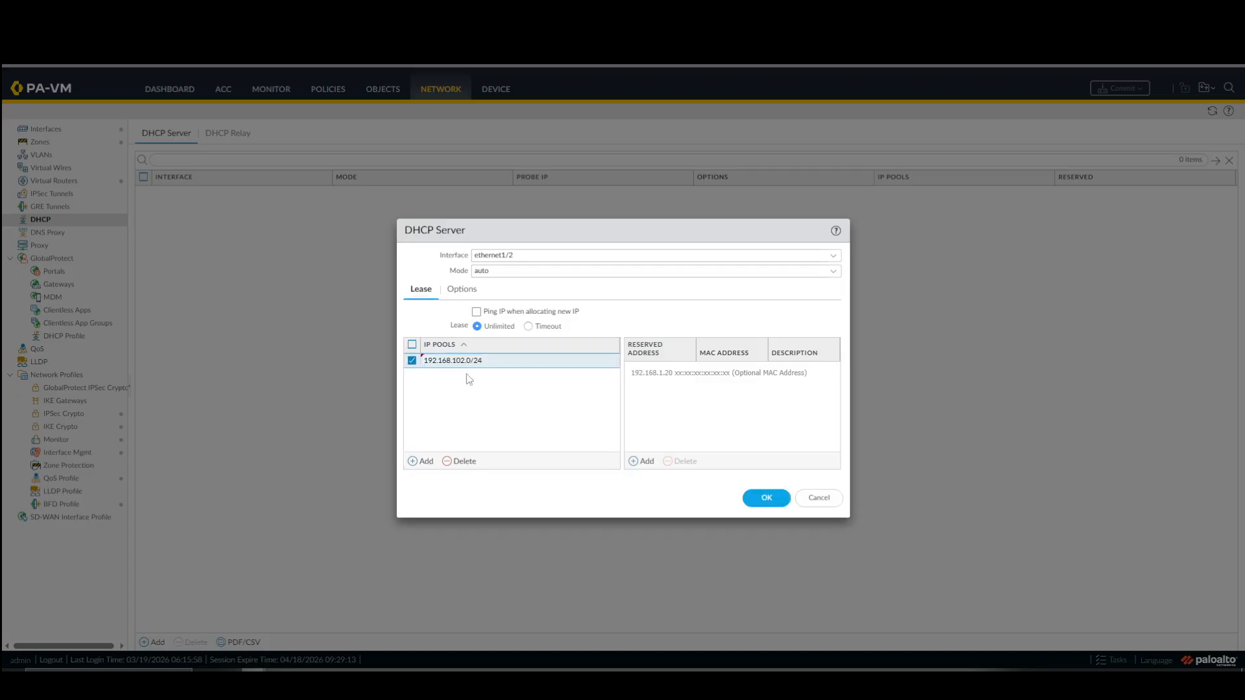
Set the Site 2 DHCP server's gateway option to 192.168.102.254, enter the /24 pool's subnet mask, and save the server.
left_click(475, 295)
left_click(491, 344)
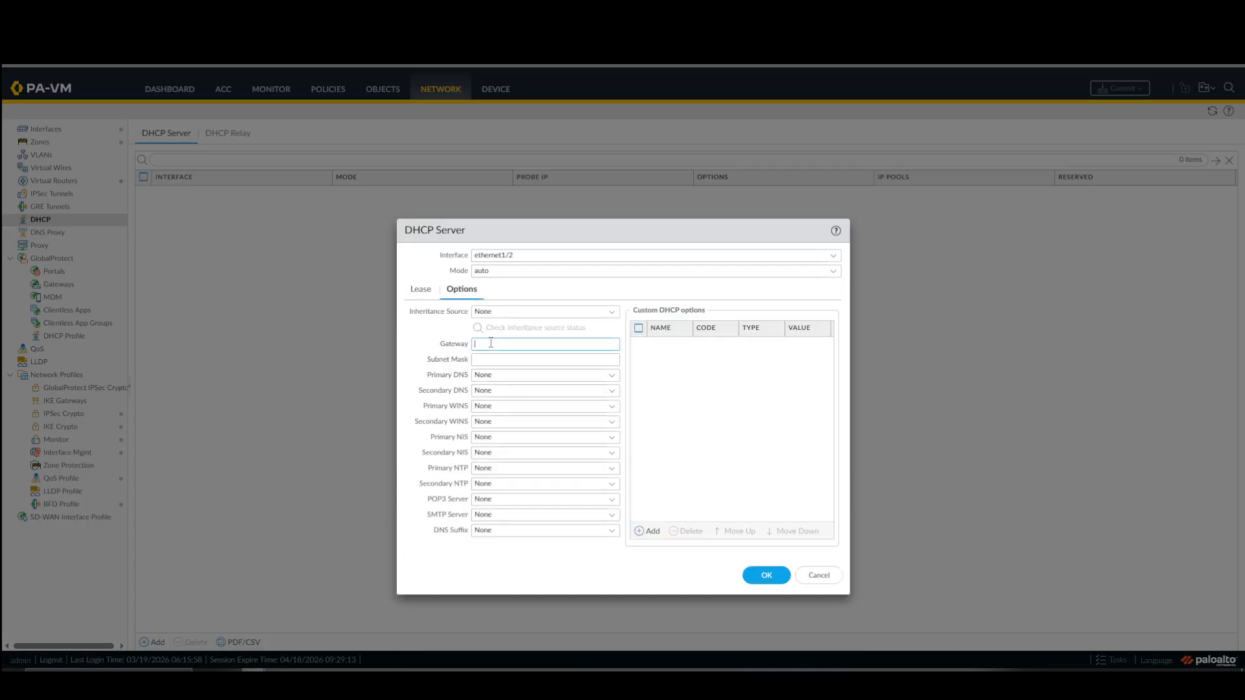
type("192.168")
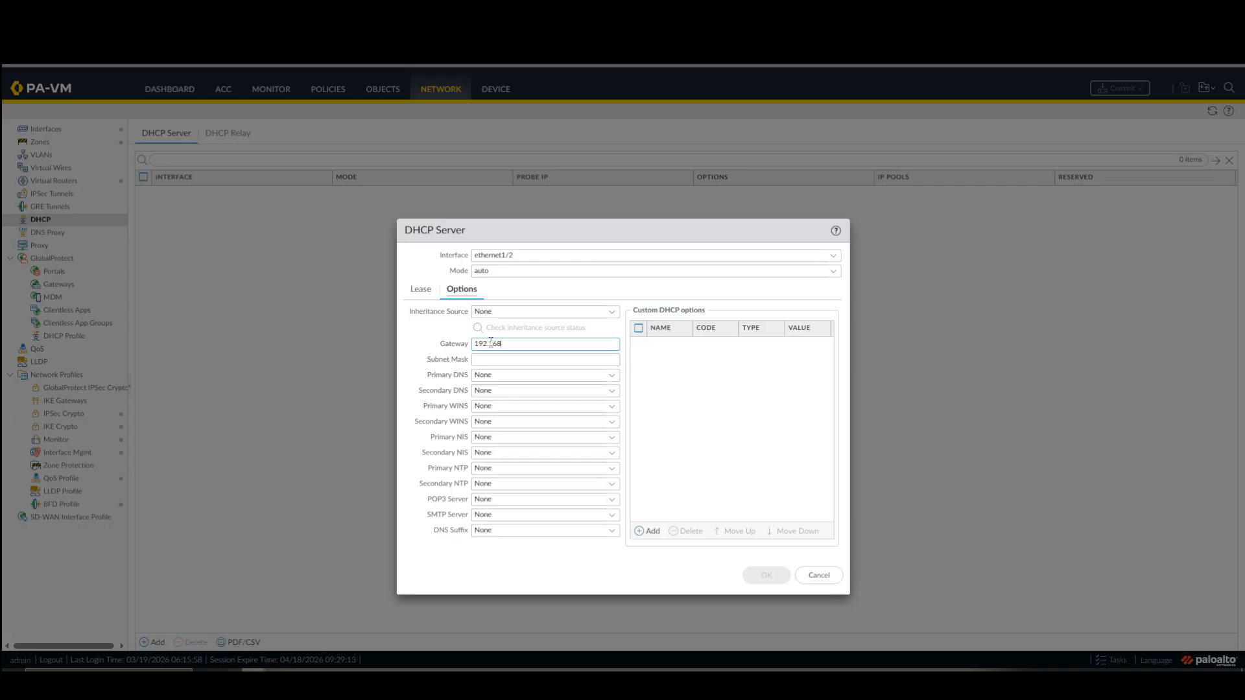
type(".102.254")
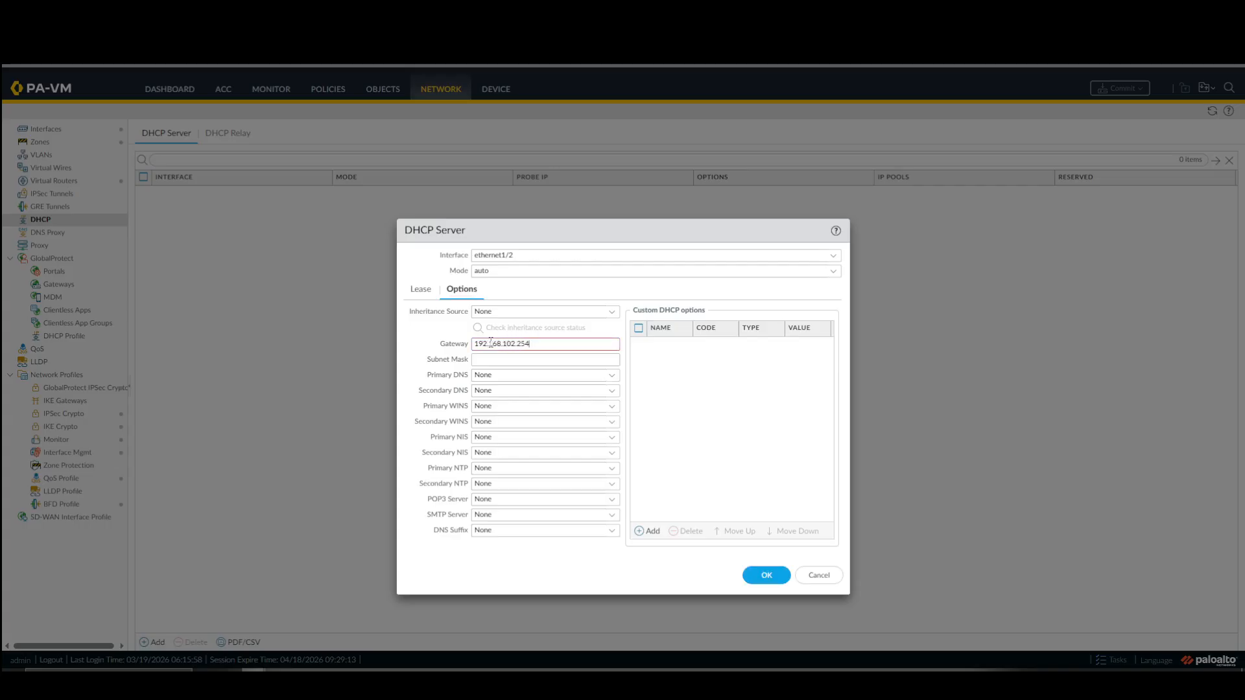
left_click(499, 359)
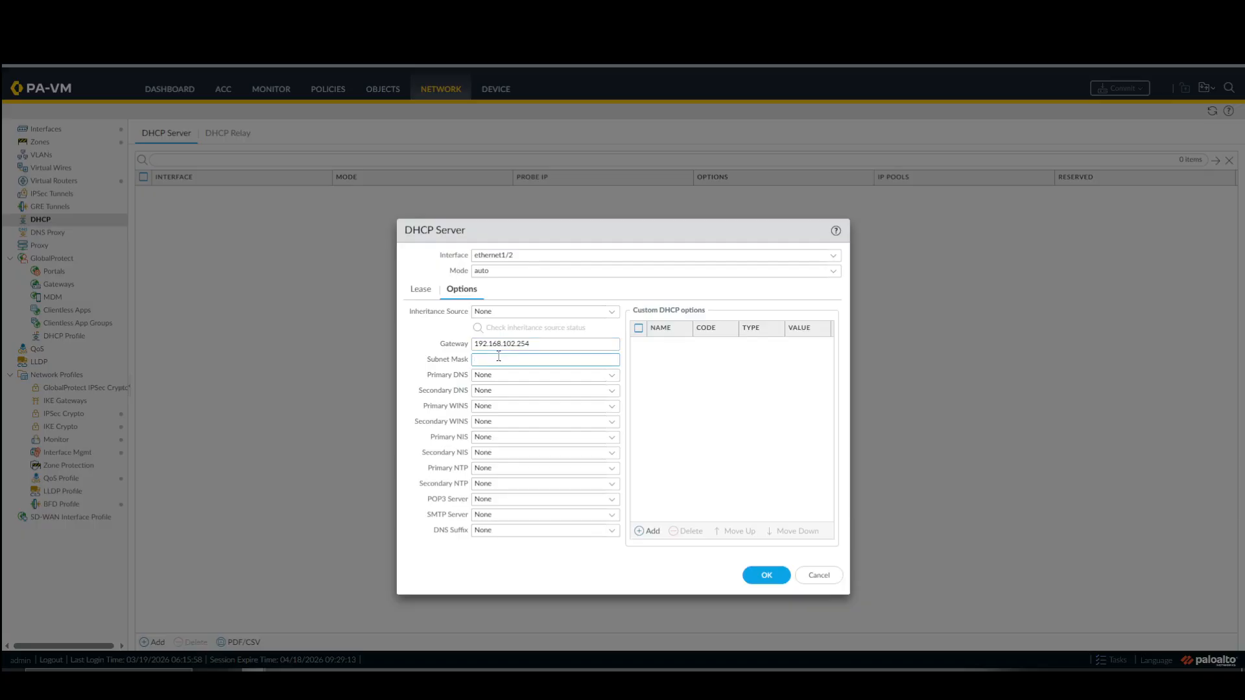
type("255.255.2")
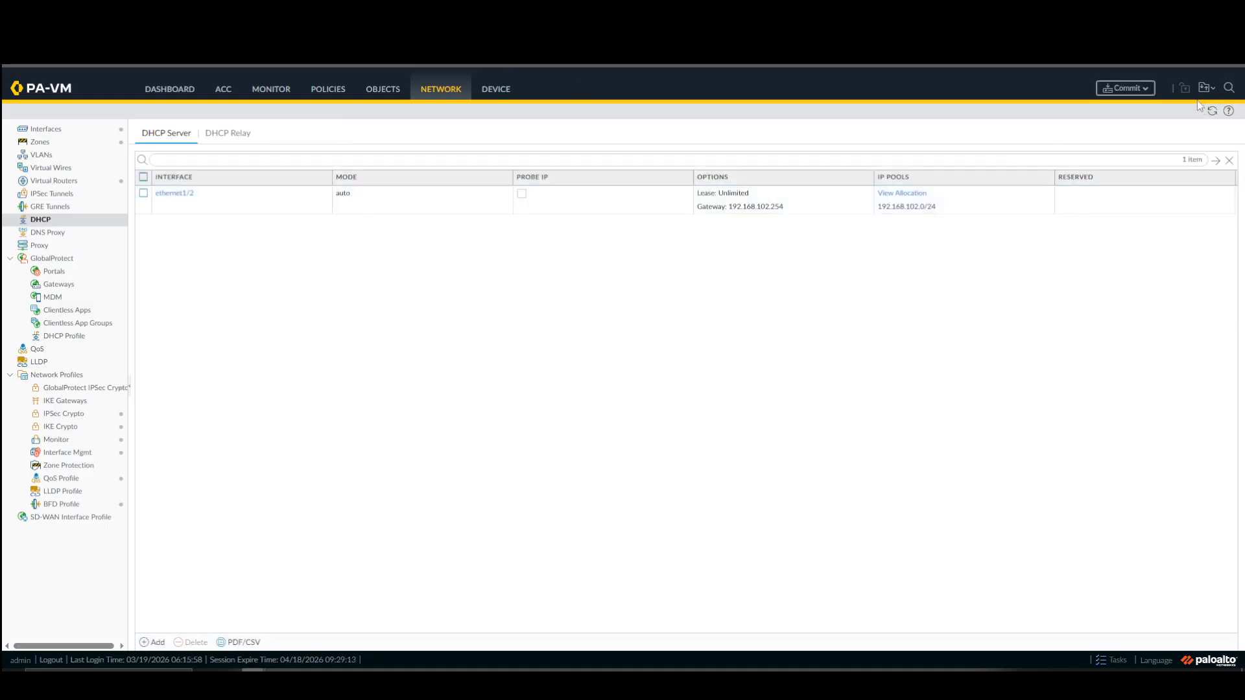
Commit all pending changes on the Site 2 firewall.
left_click(1145, 88)
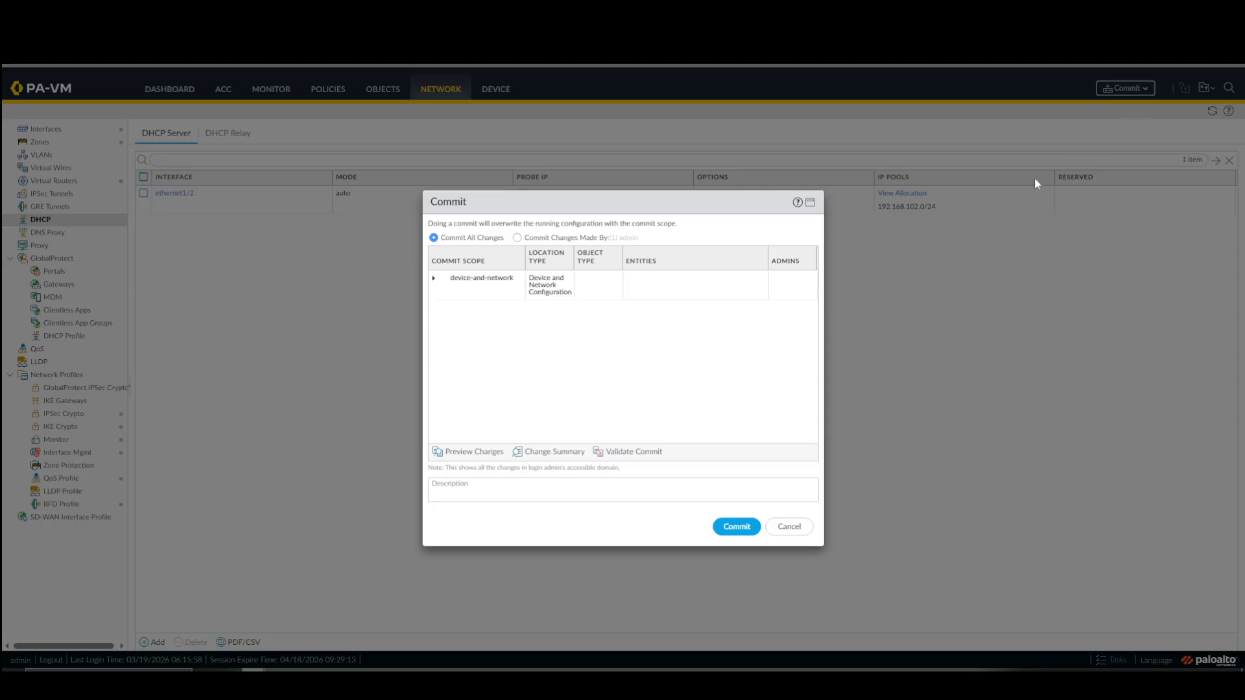
left_click(736, 525)
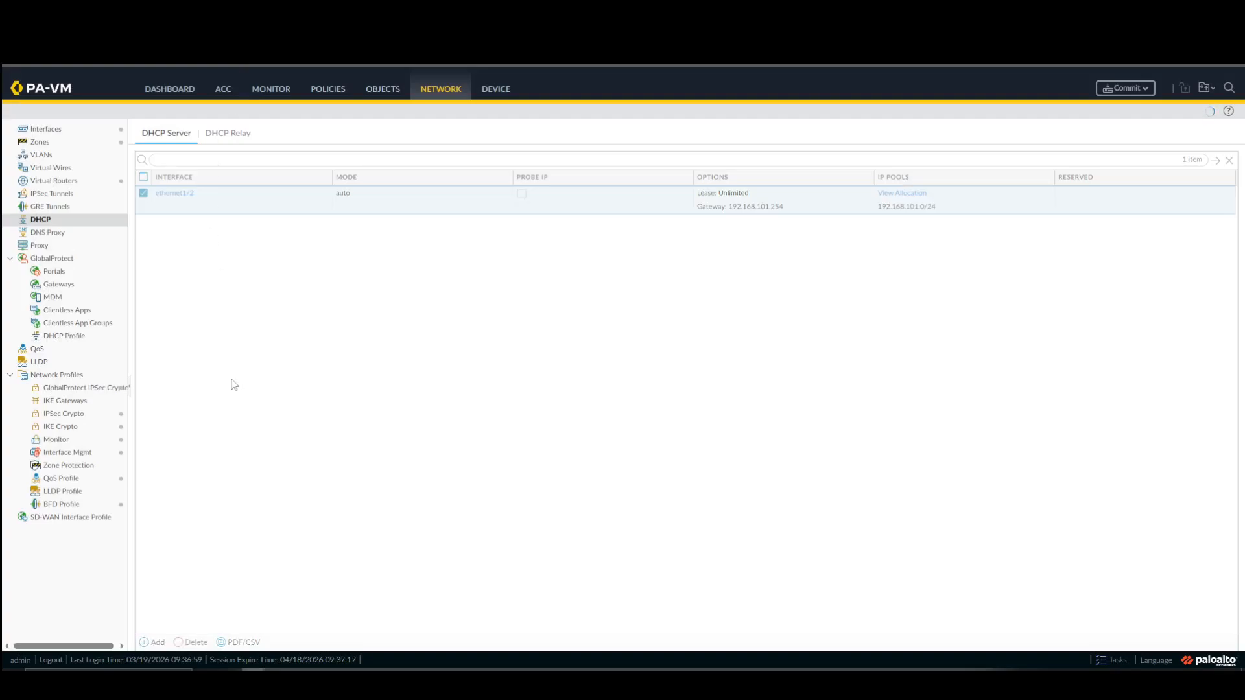
Check the Site 1 firewall's zones, interfaces and device setup, and dismiss the Site 2 commit status.
left_click(40, 142)
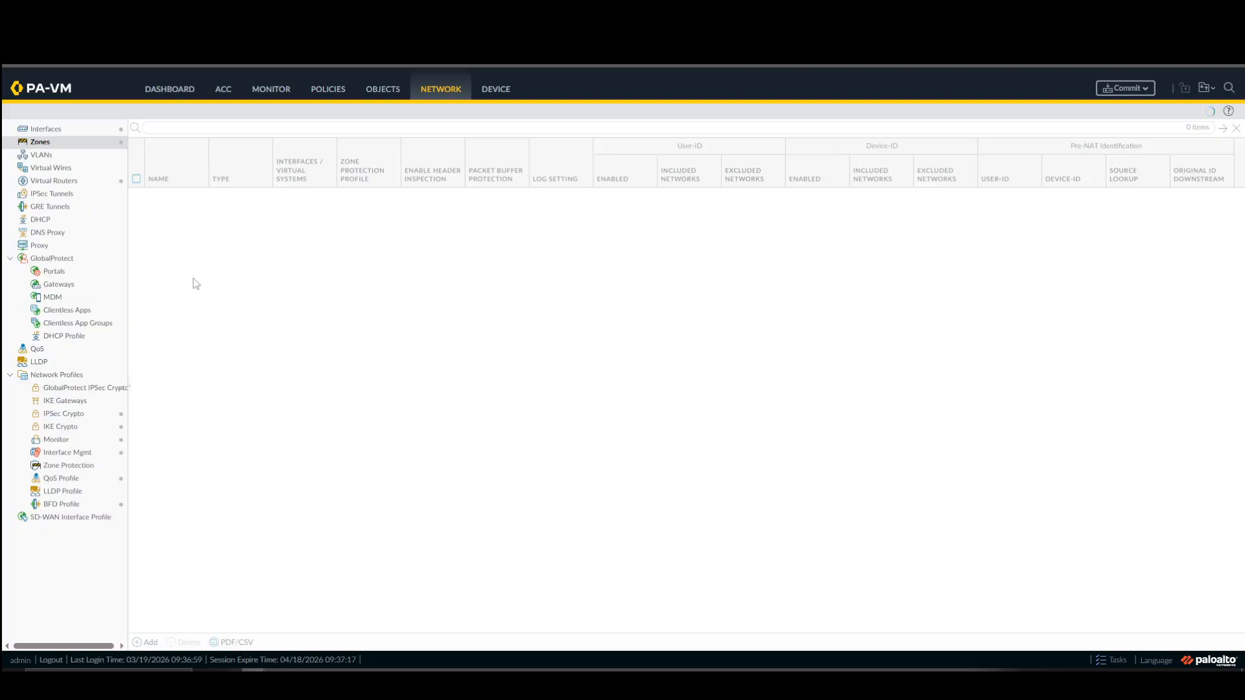
left_click(47, 128)
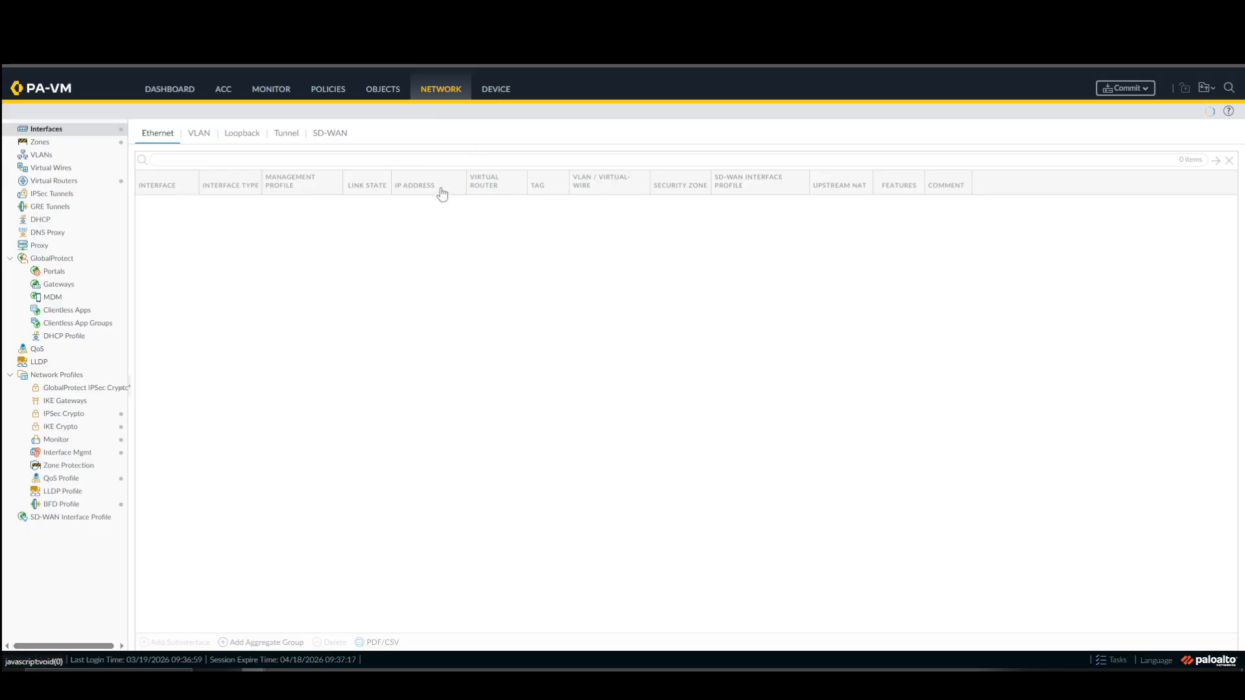
left_click(493, 91)
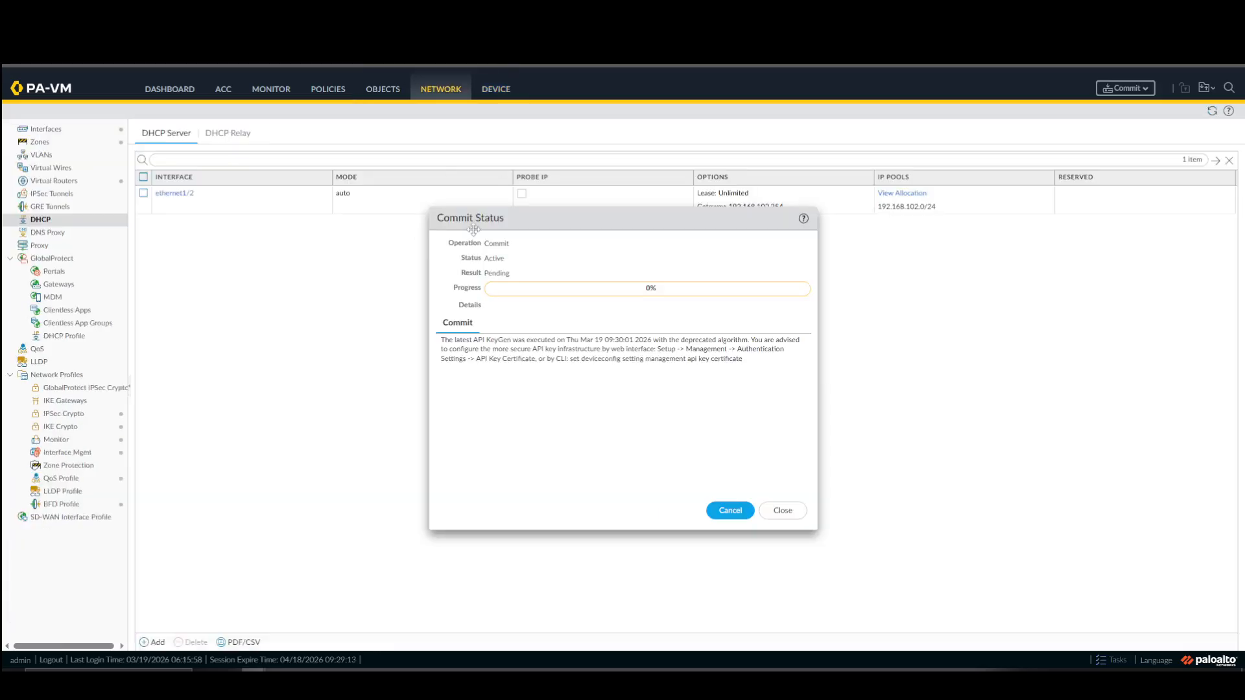
left_click(782, 511)
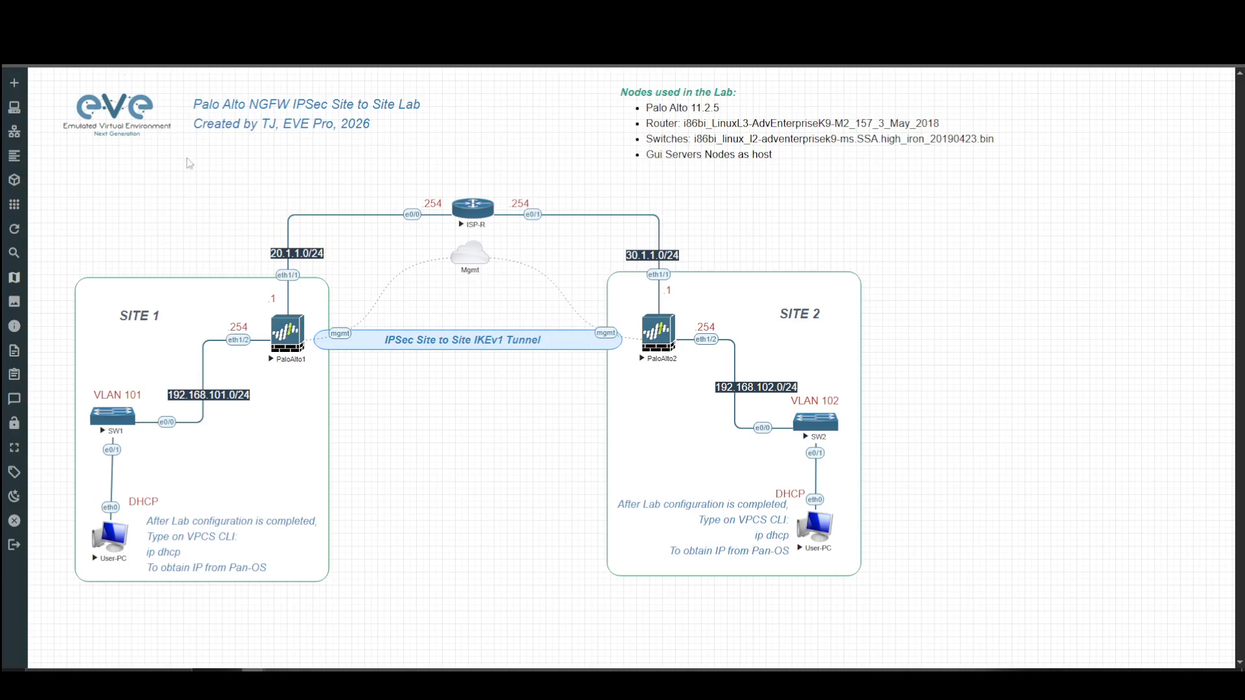
Switch to the EVE lab topology, stop the PaloAlto1 node, and start it again.
right_click(279, 336)
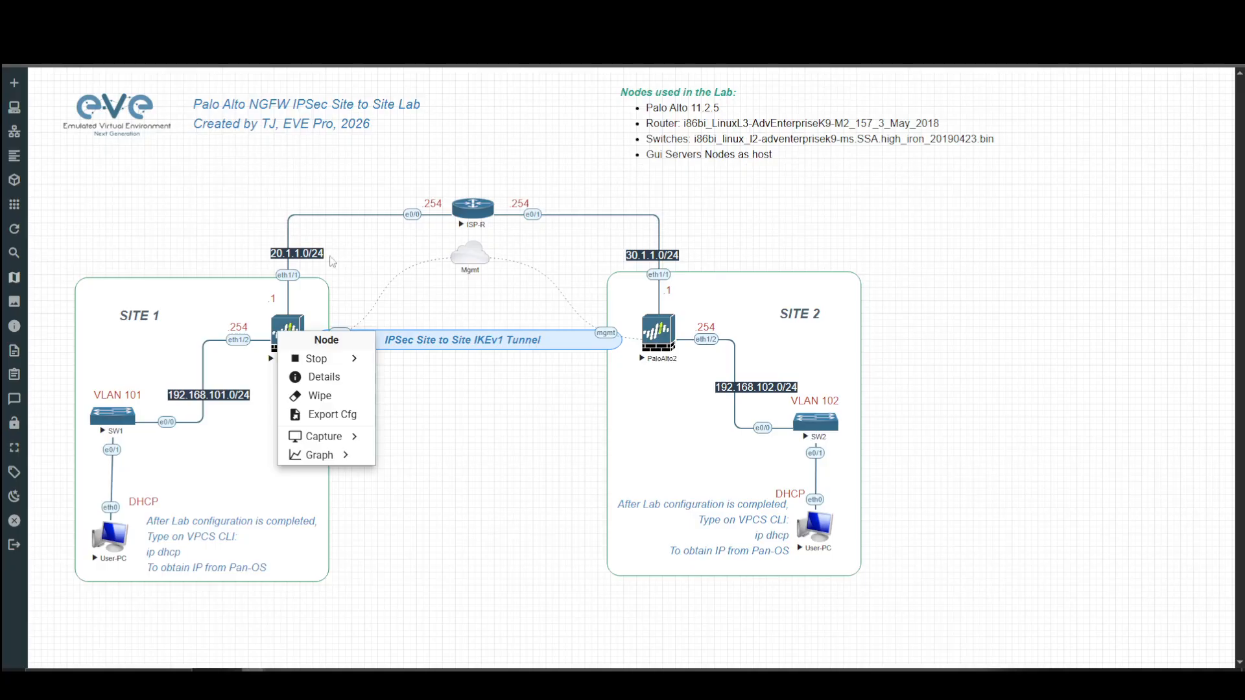
left_click(321, 359)
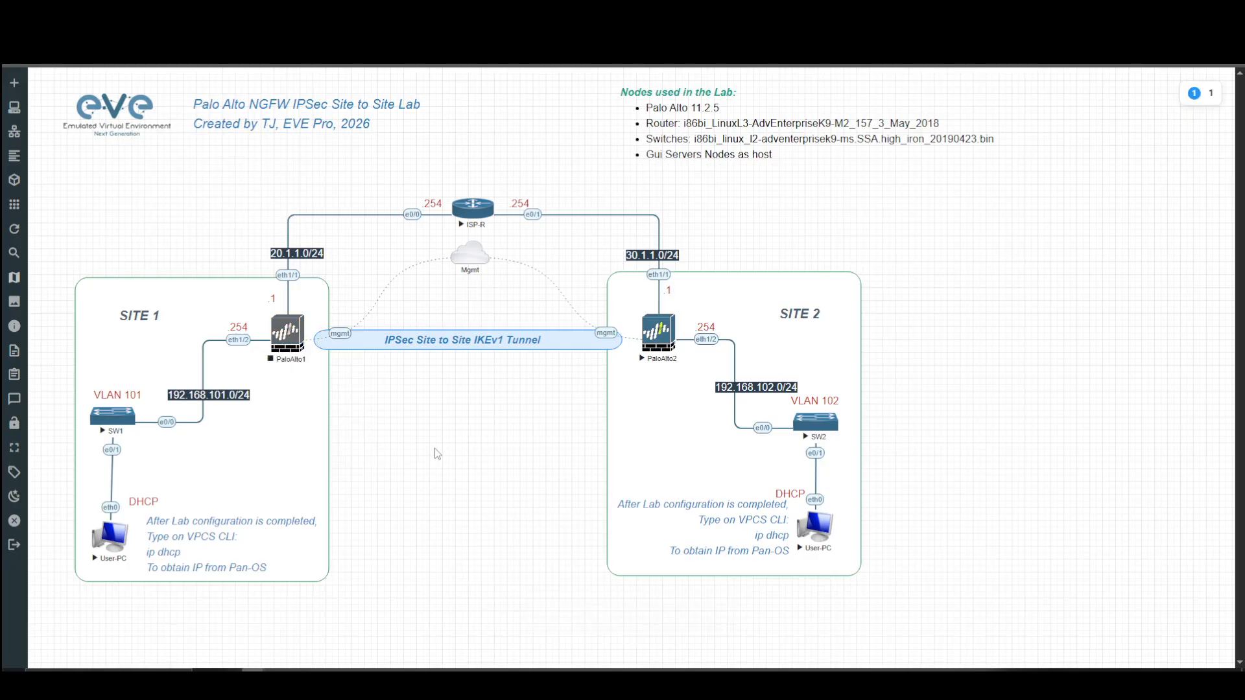
right_click(283, 336)
left_click(318, 361)
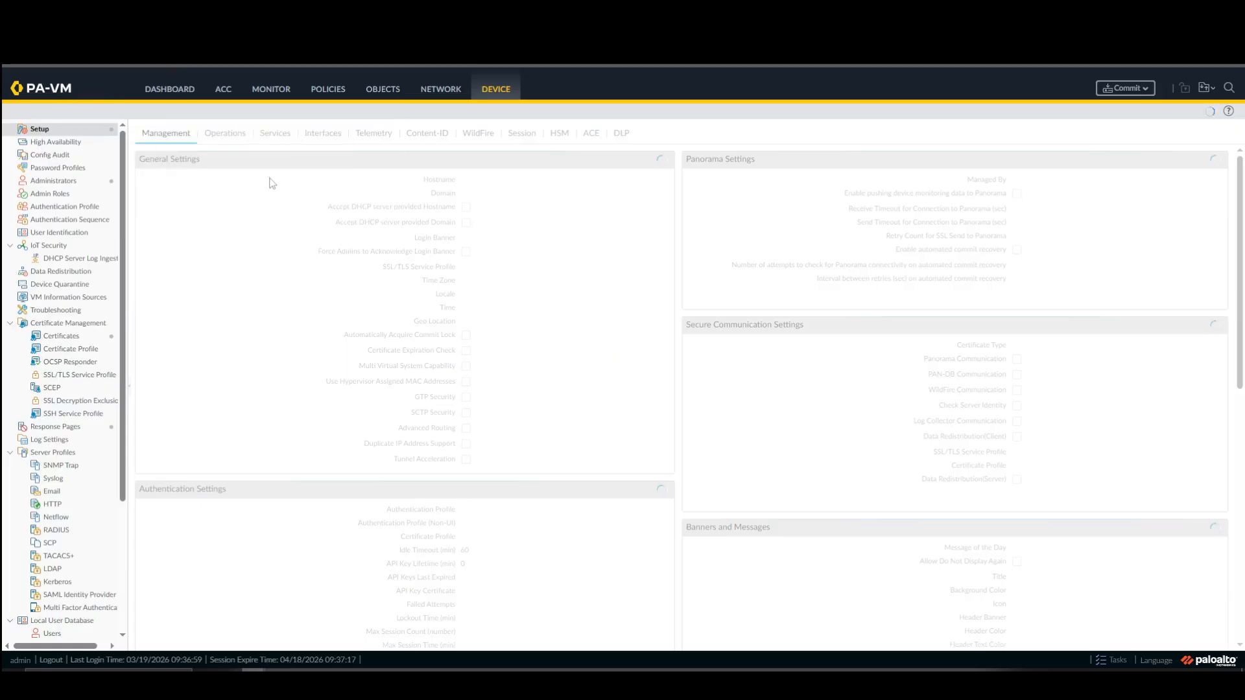
Switch to the Site 2 firewall and check its interfaces, IKE gateways and IPSec tunnels.
mouse_move(40, 88)
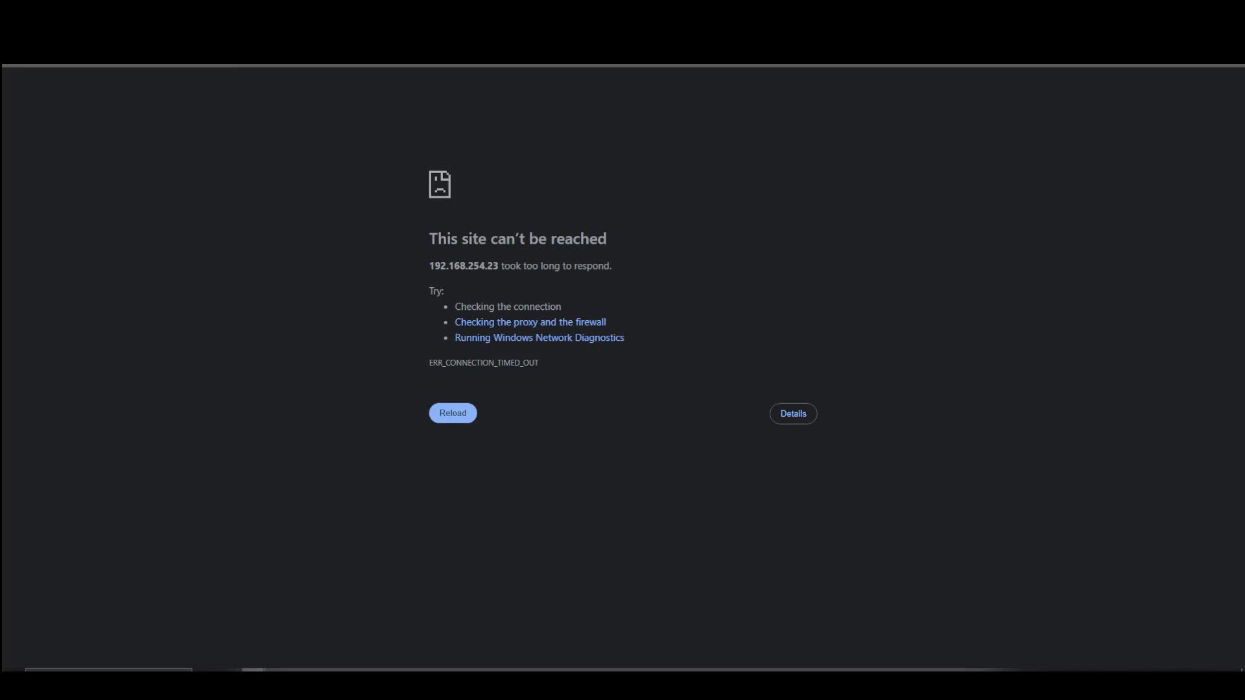
left_click(408, 12)
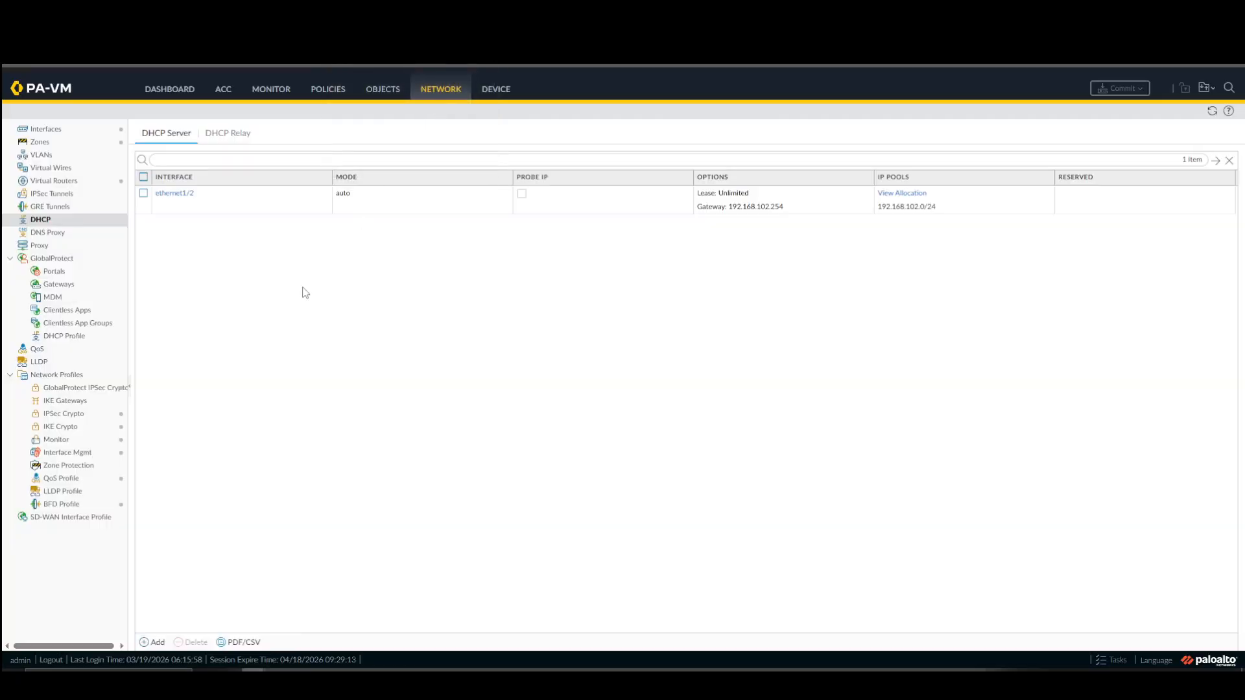
left_click(47, 129)
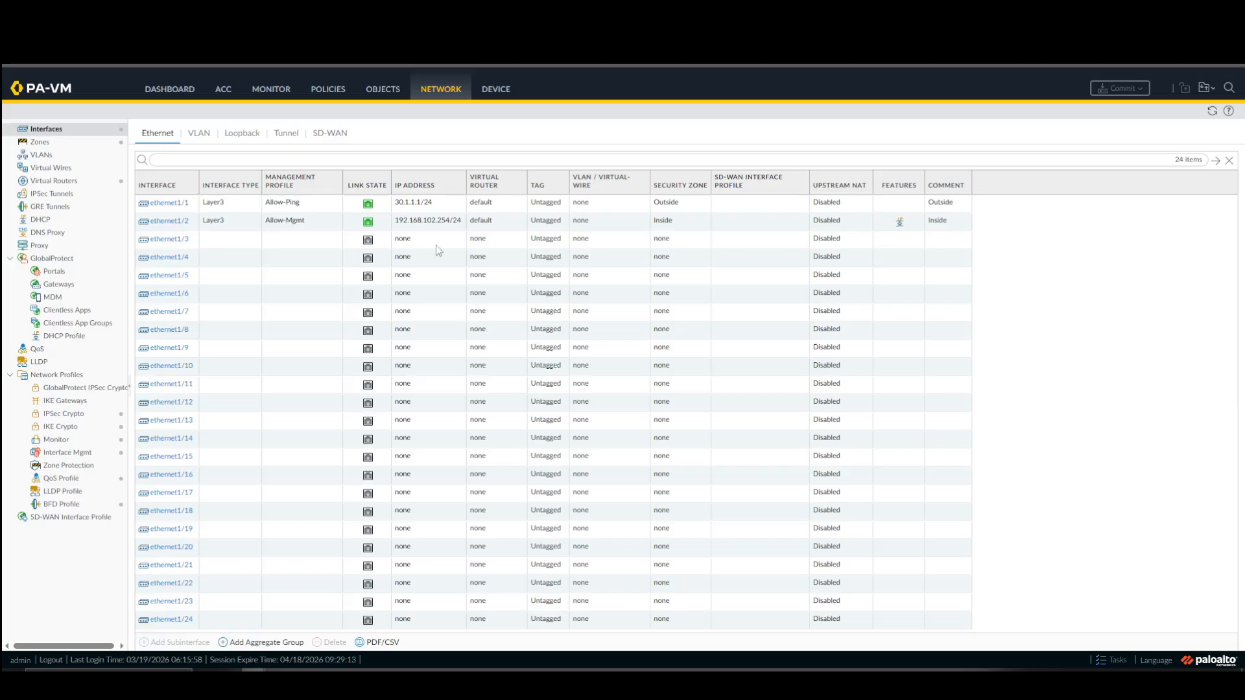
left_click(96, 403)
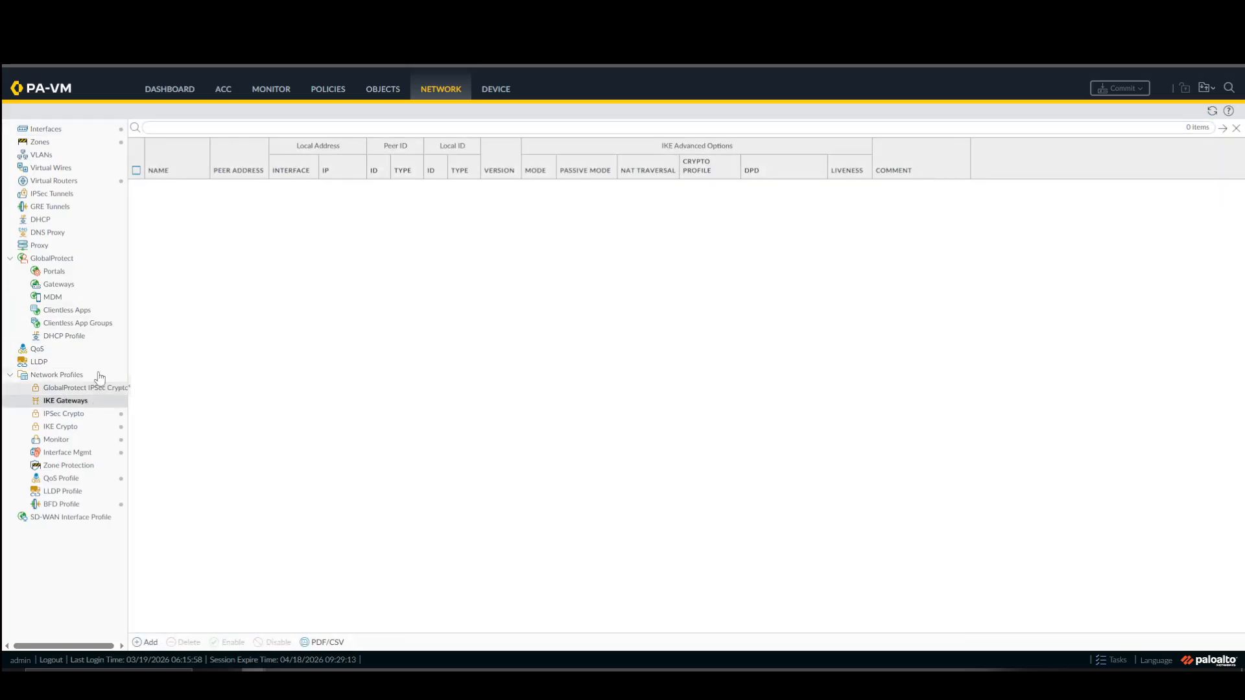
left_click(96, 193)
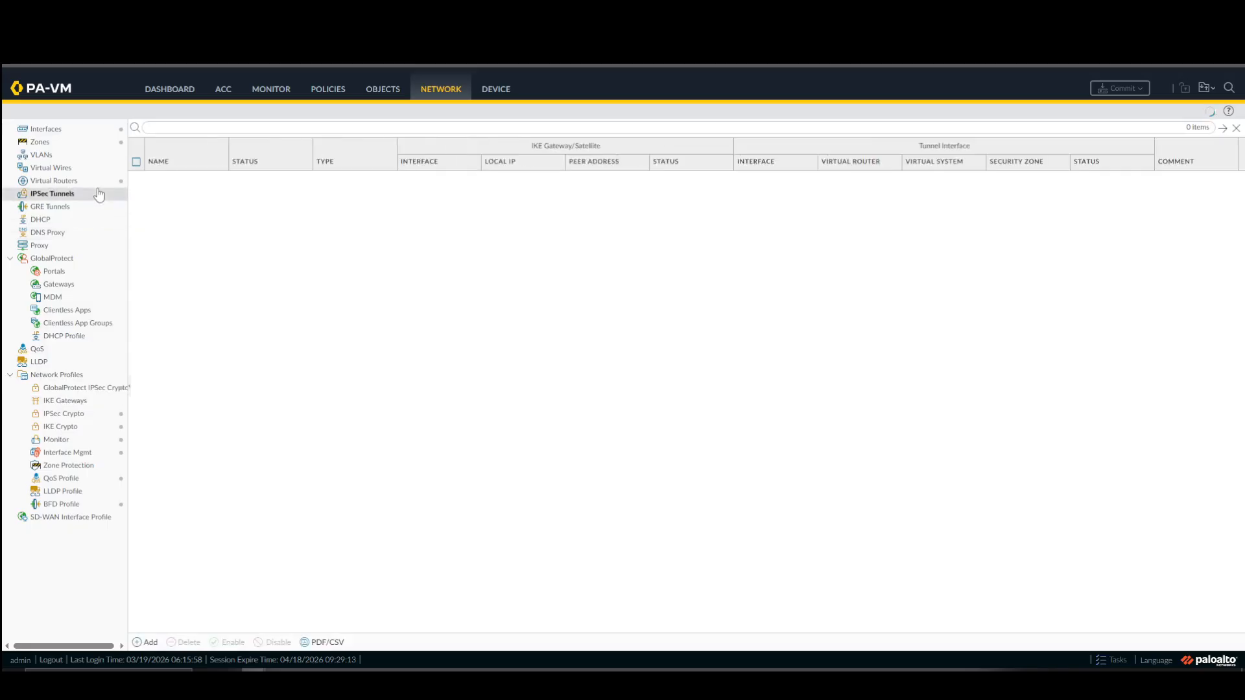
left_click(104, 129)
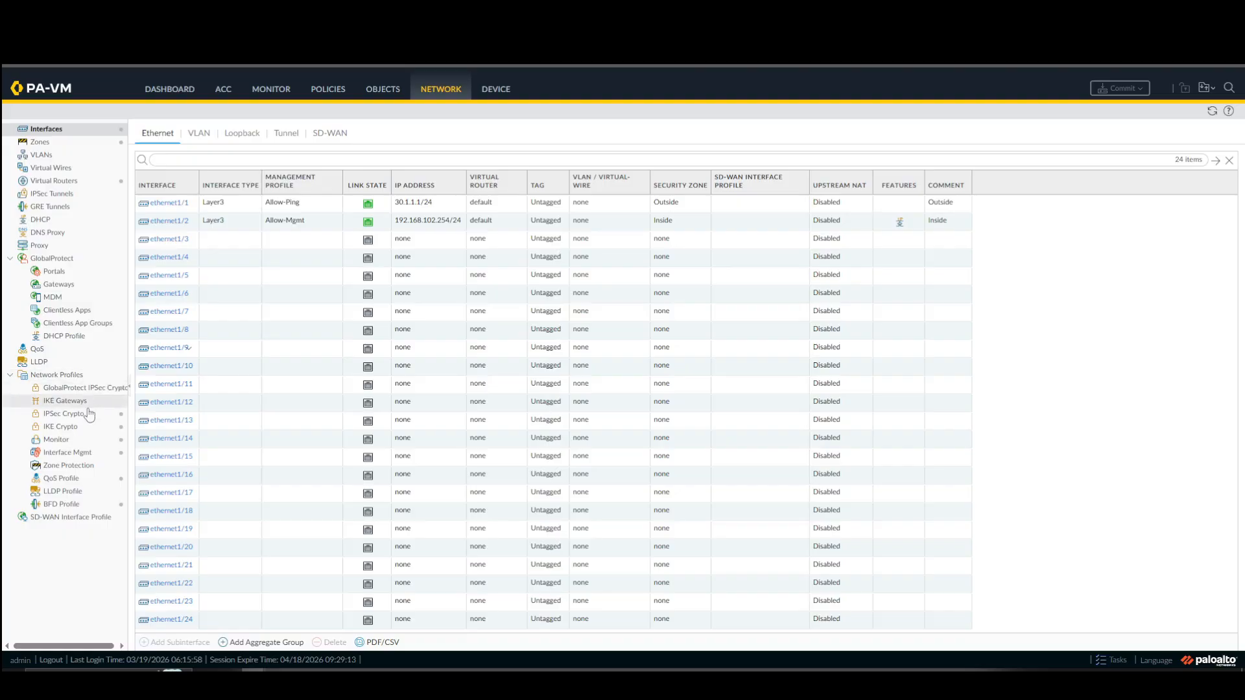
Review the default IKE crypto profile and its DH group options without saving changes, and view the IPSec crypto profiles.
left_click(60, 426)
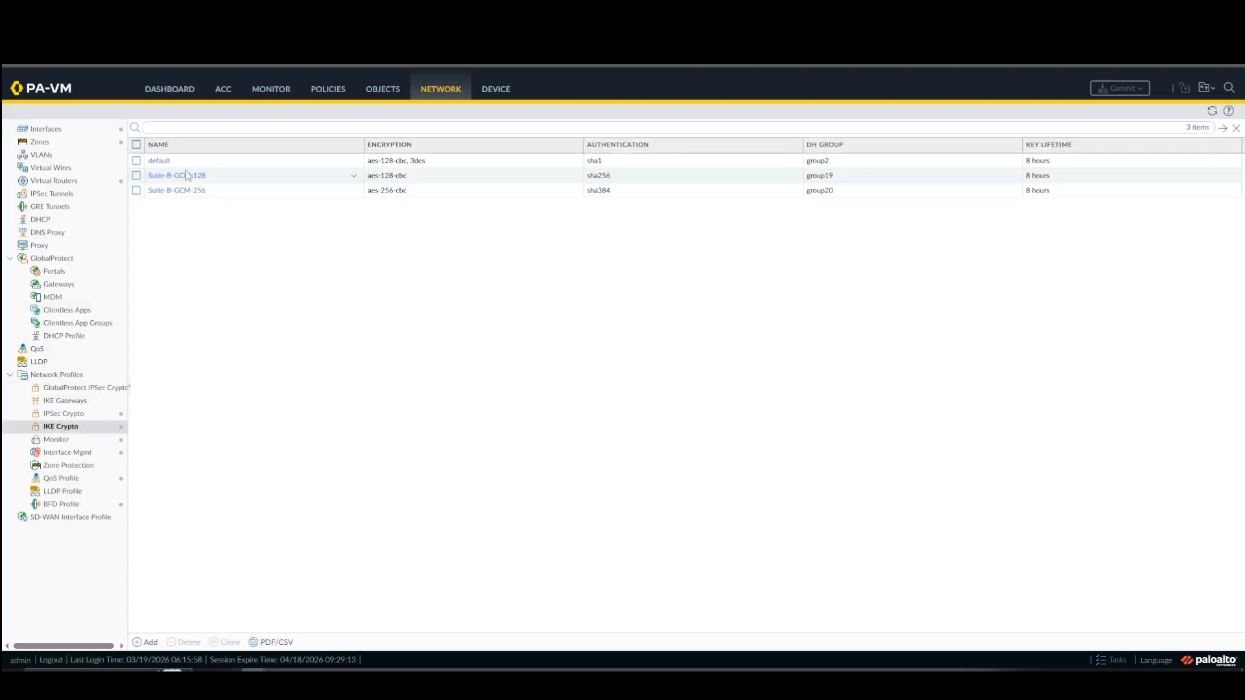
left_click(159, 162)
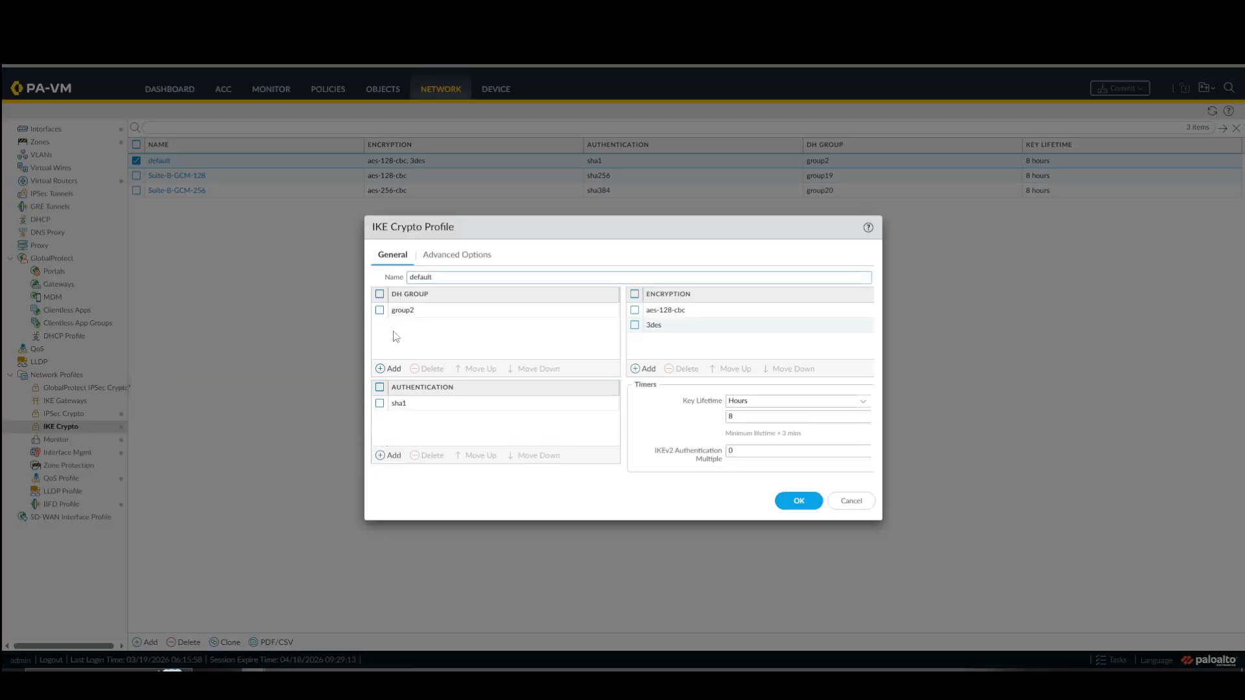
left_click(385, 375)
left_click(402, 435)
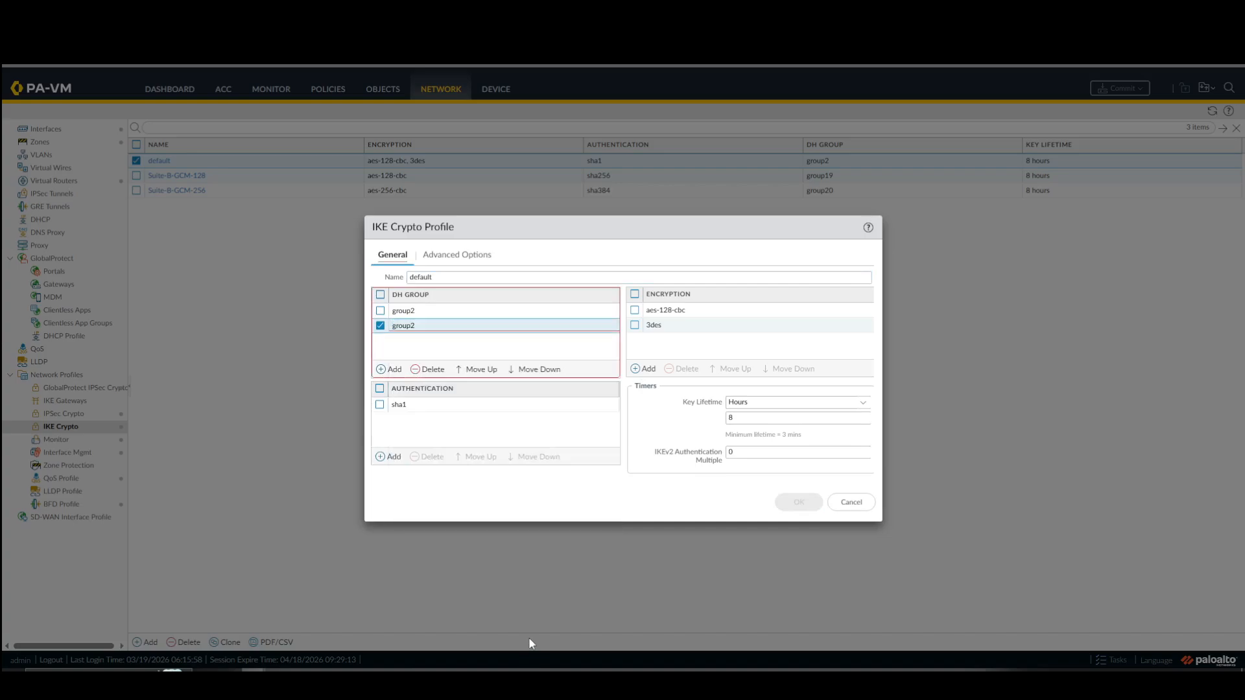
left_click(428, 369)
left_click(848, 502)
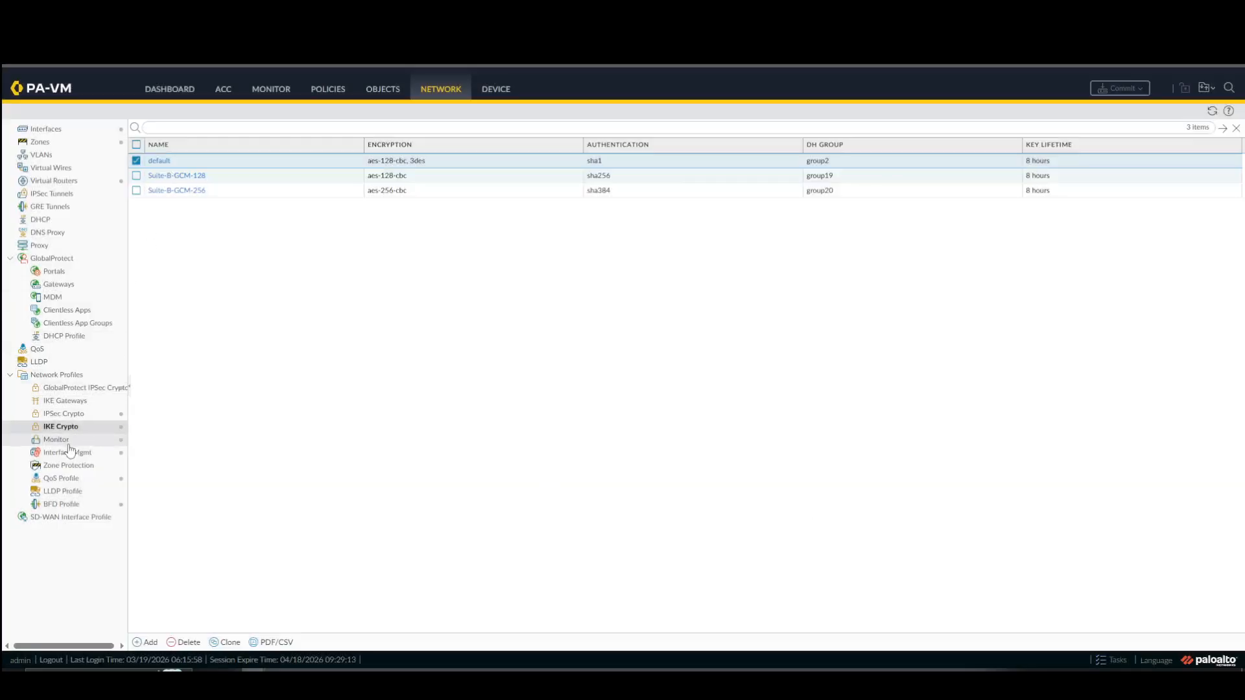
left_click(75, 415)
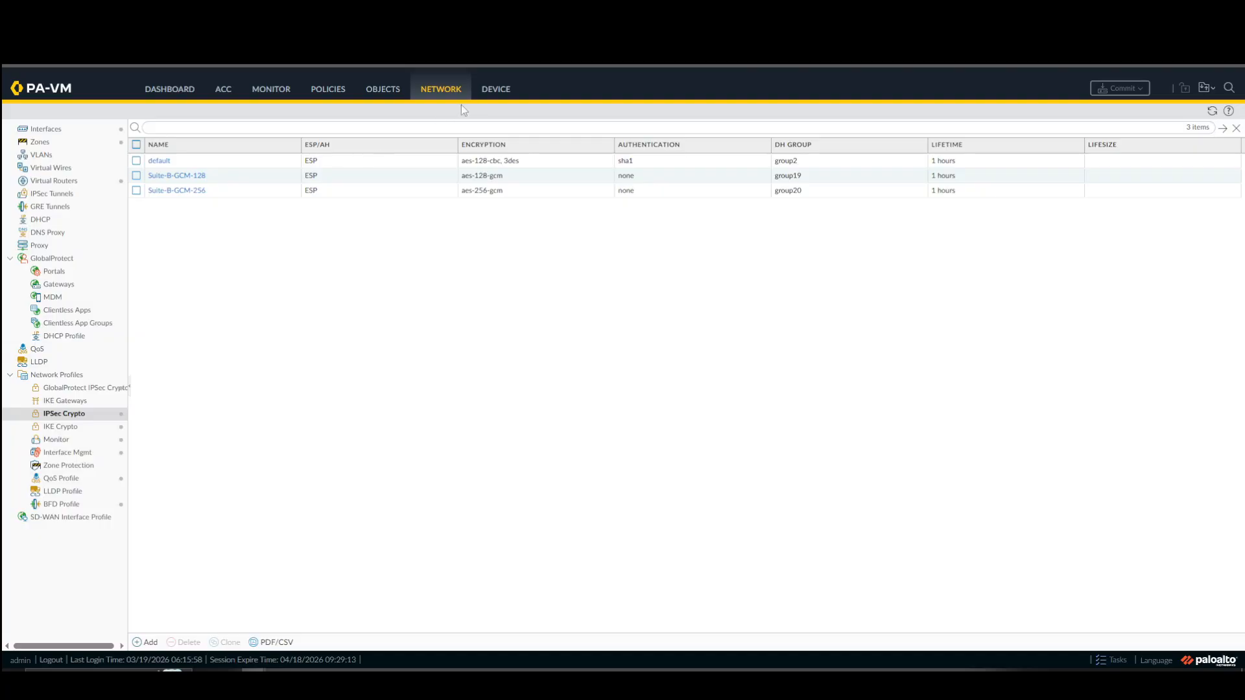
Add a new tunnel interface with number 1 on the Site 2 firewall.
left_click(496, 90)
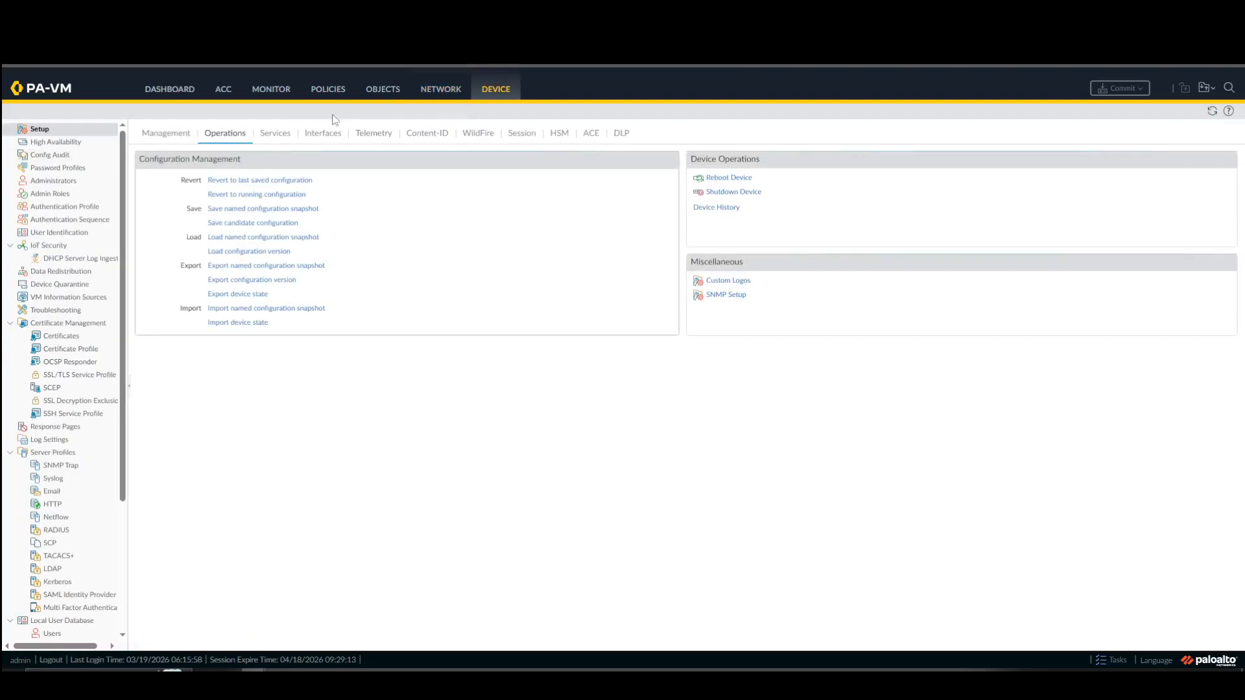
left_click(432, 91)
left_click(61, 132)
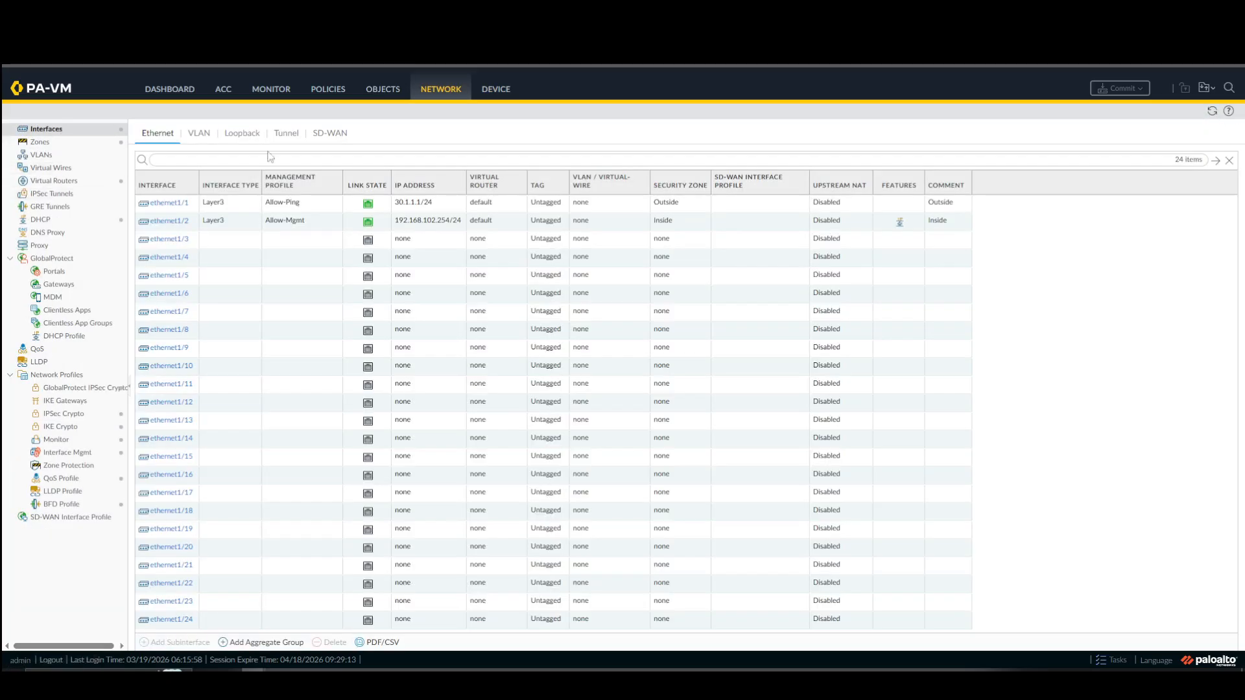
left_click(279, 134)
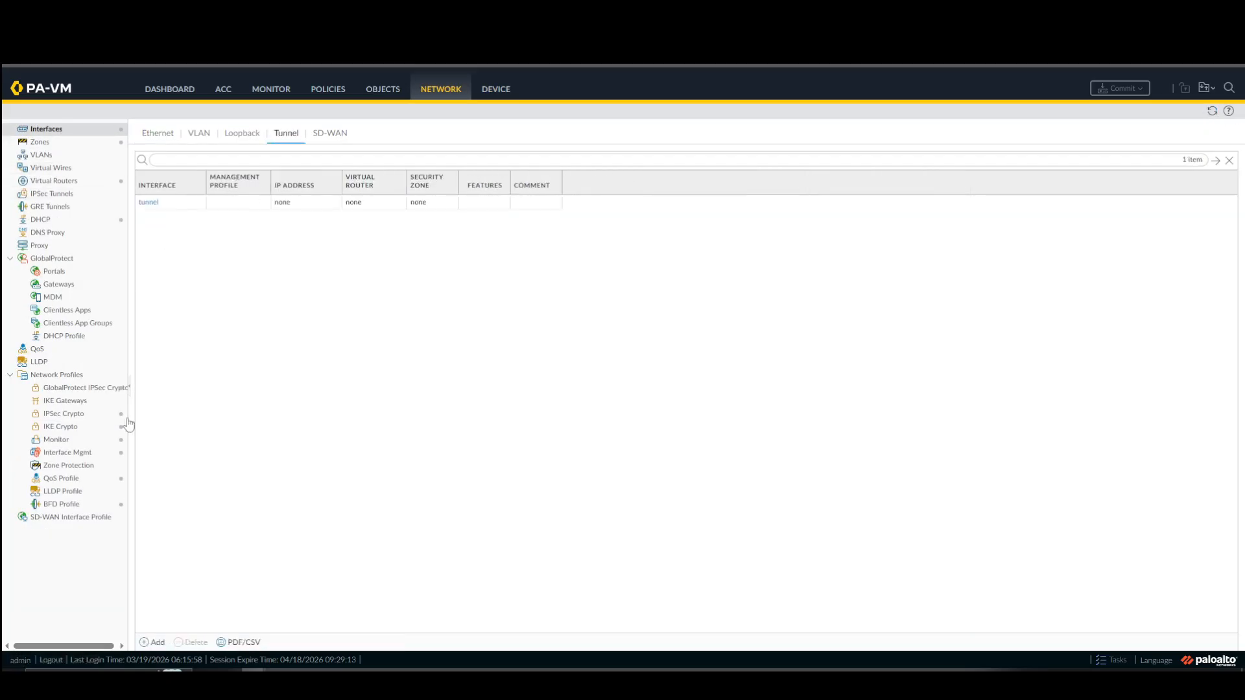
left_click(153, 643)
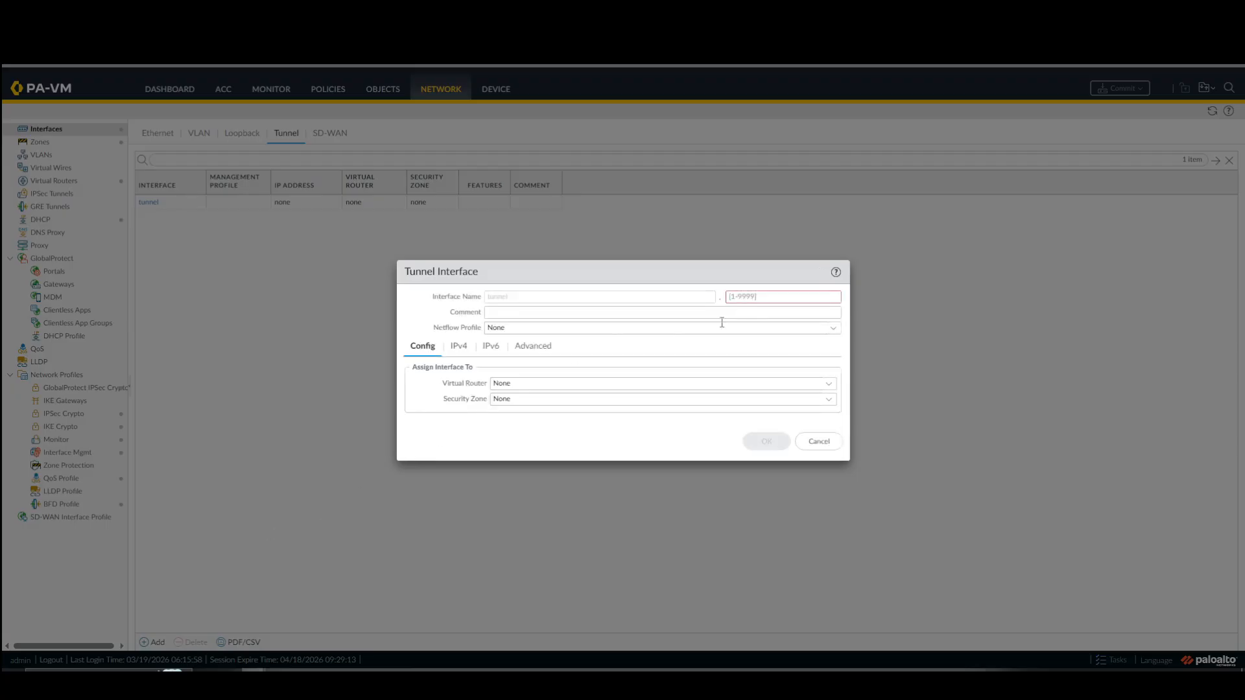
type("1")
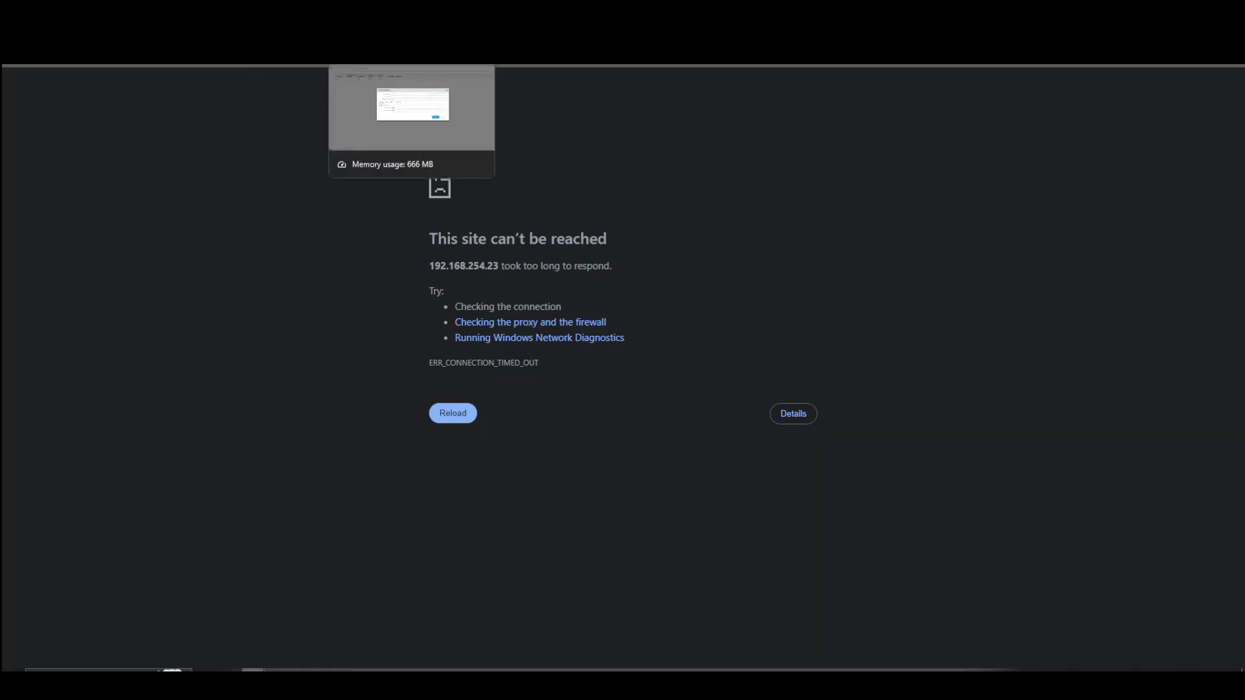
left_click(454, 355)
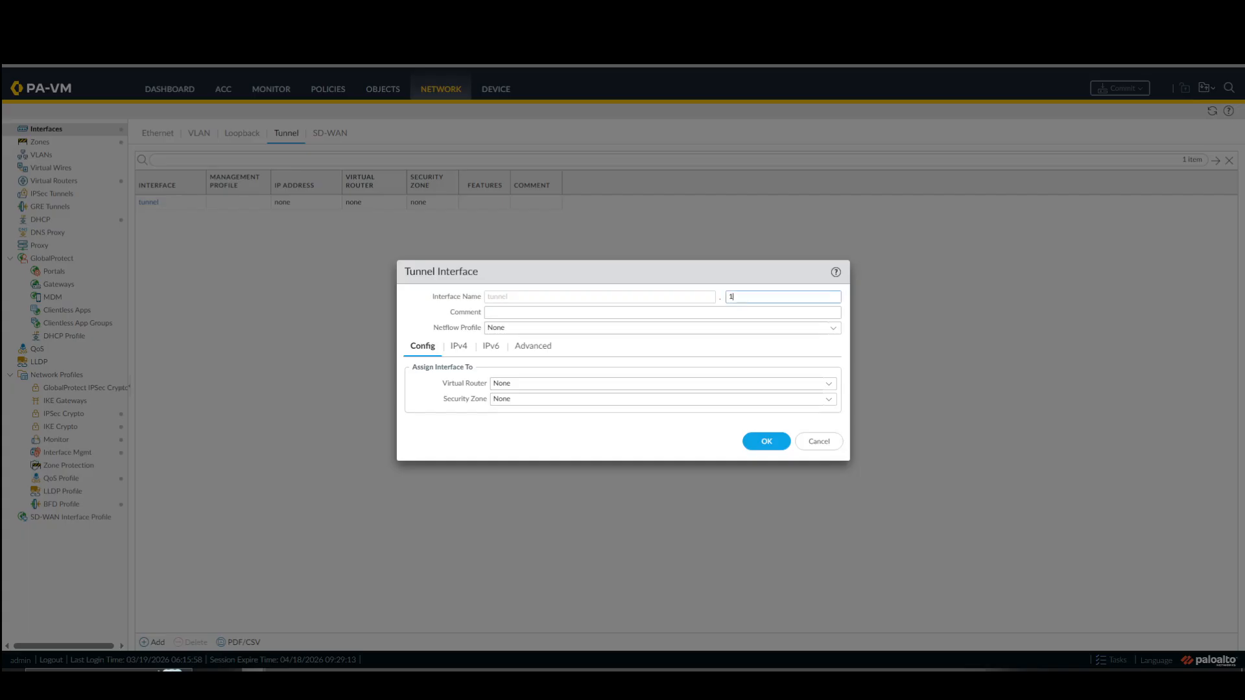
Set the Site 2 tunnel interface's comment to "Site2 Tunnel" and assign it to the default virtual router.
left_click(561, 315)
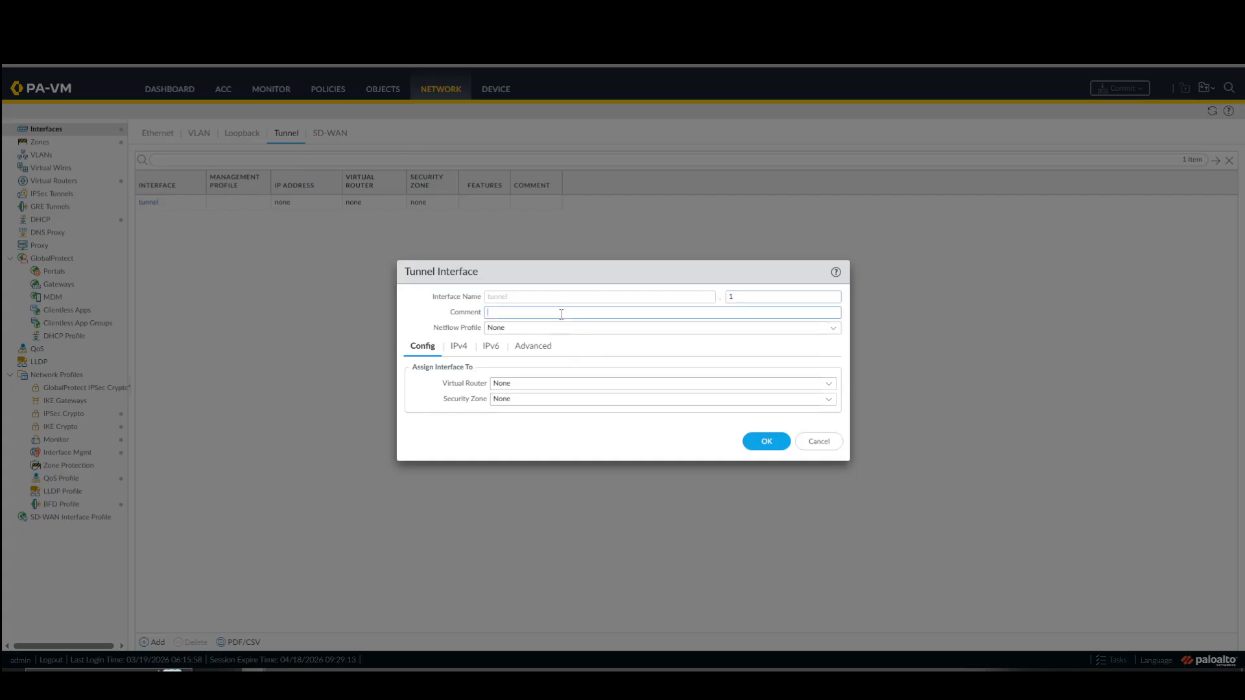
type("Site2 Tunnel")
left_click(829, 384)
left_click(566, 414)
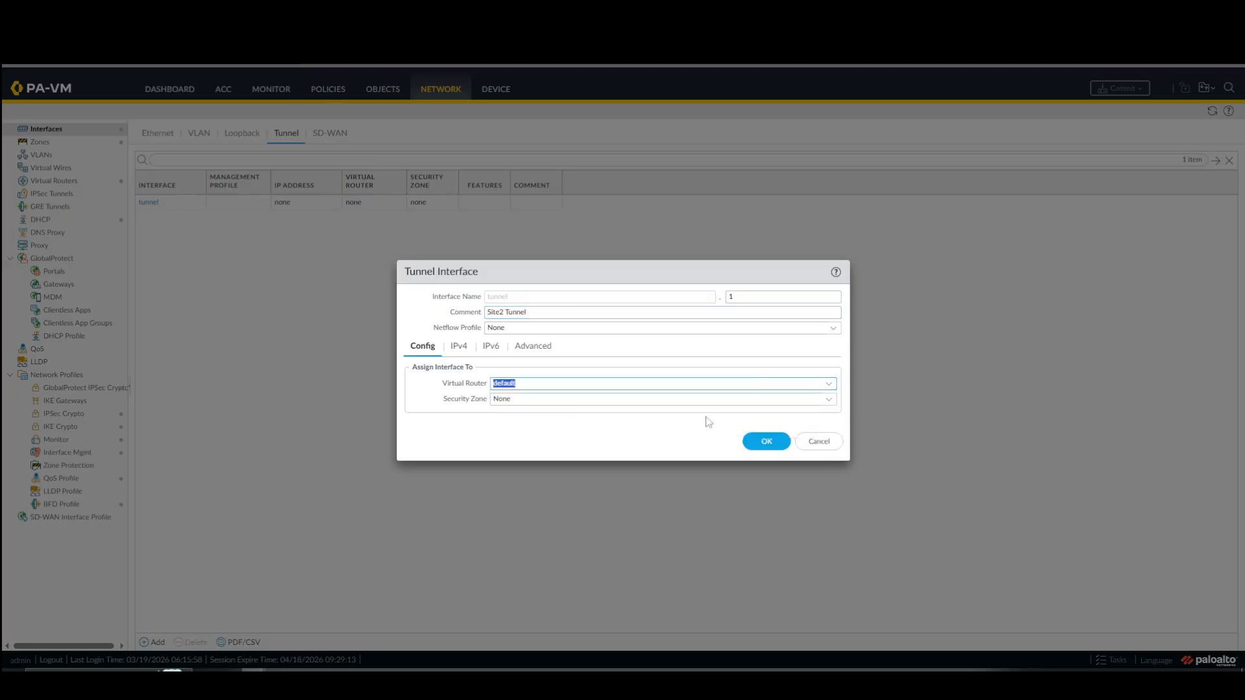
Create a new security zone named VPN for the Site 2 tunnel interface and save the interface.
left_click(828, 399)
left_click(517, 461)
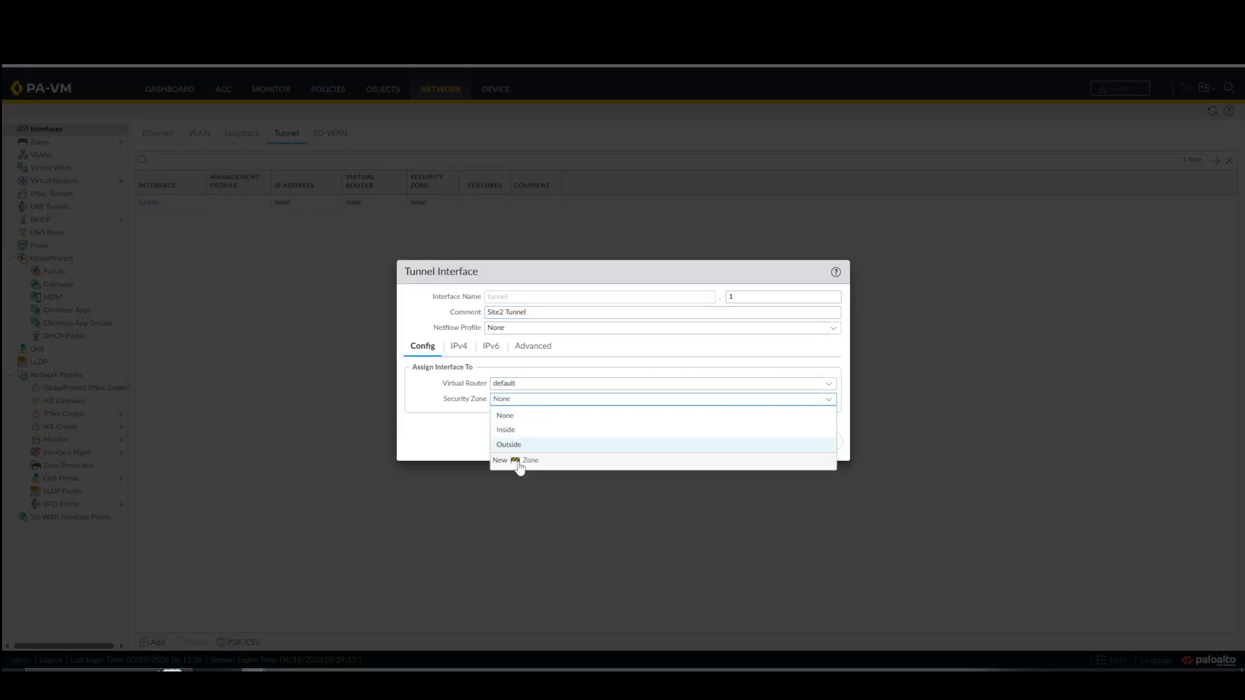
type("V")
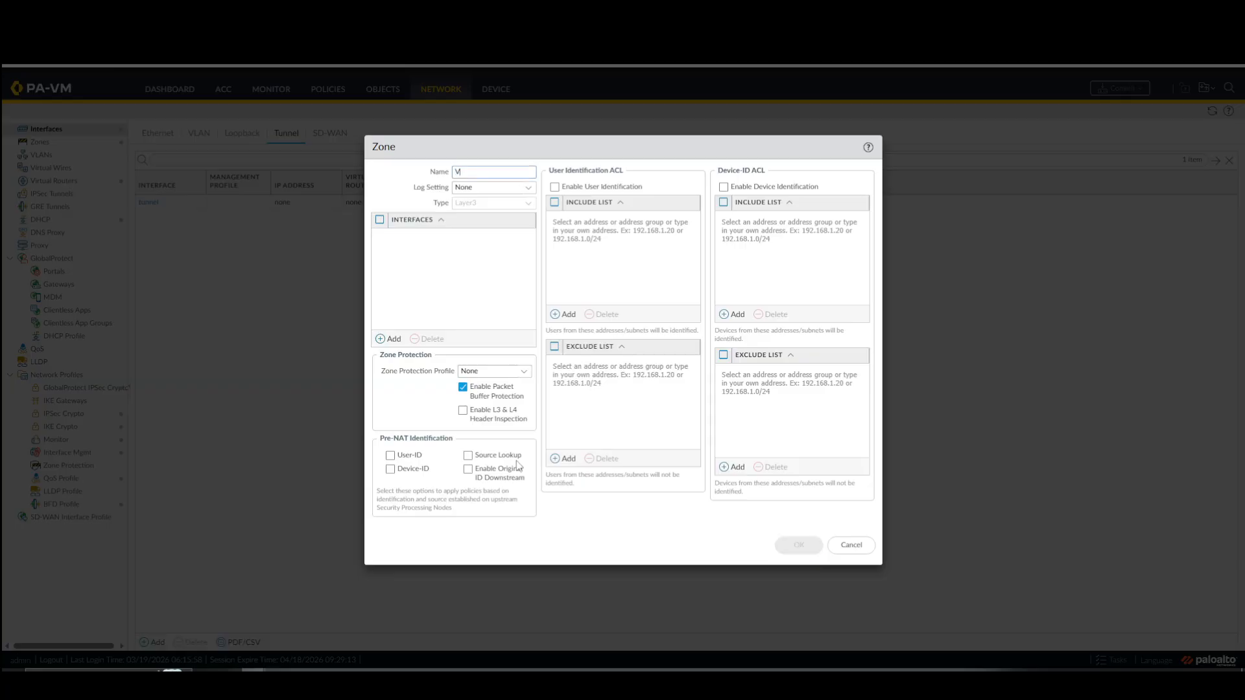
type("PN")
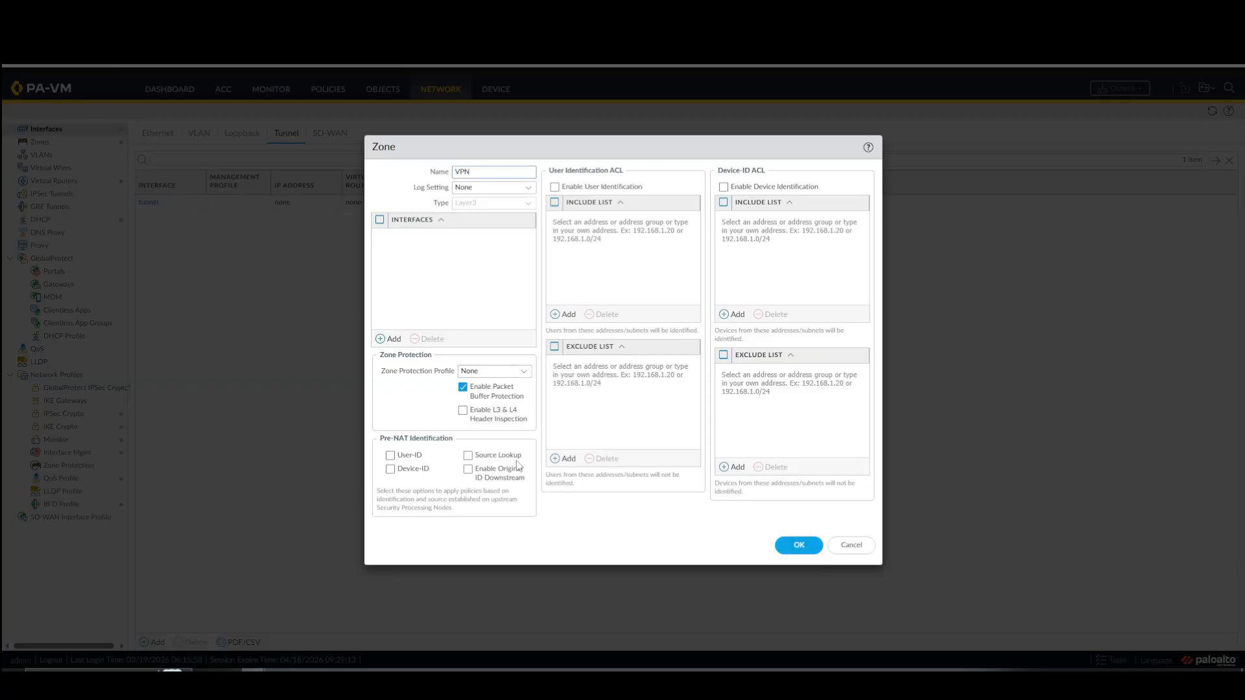
left_click(790, 544)
left_click(783, 441)
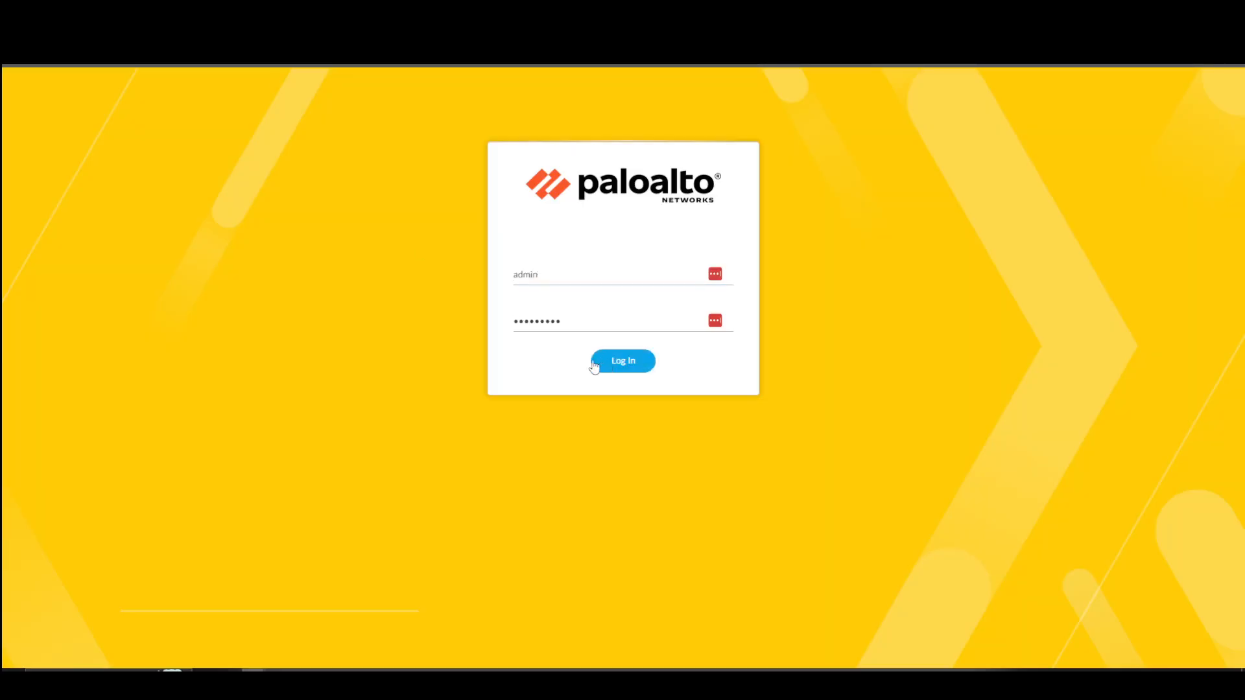
Log in to the Site 1 firewall and add a new tunnel interface with number 1.
key("Return")
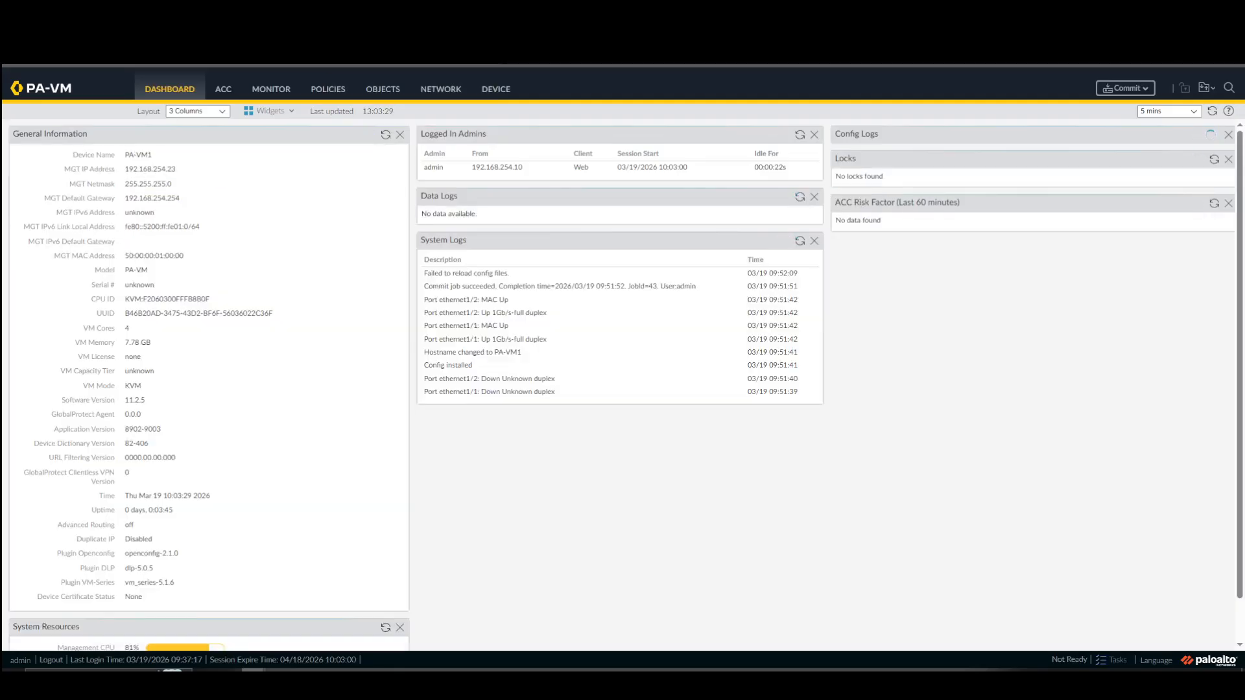
left_click(450, 96)
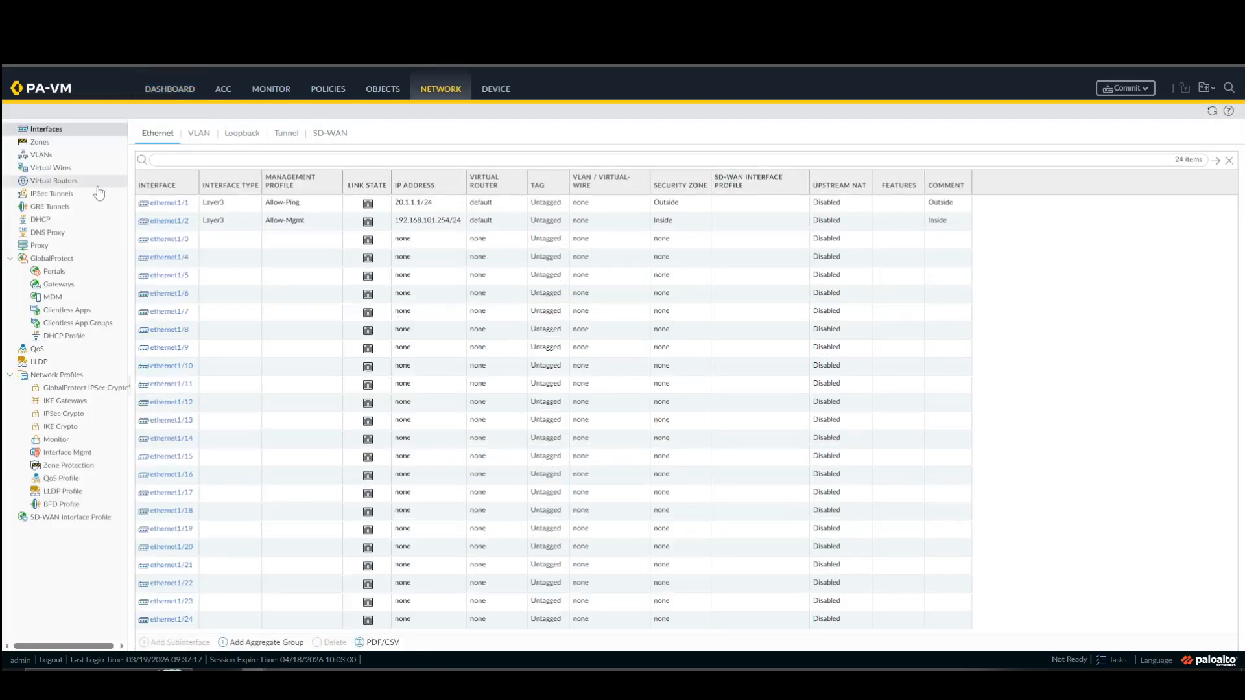
left_click(287, 136)
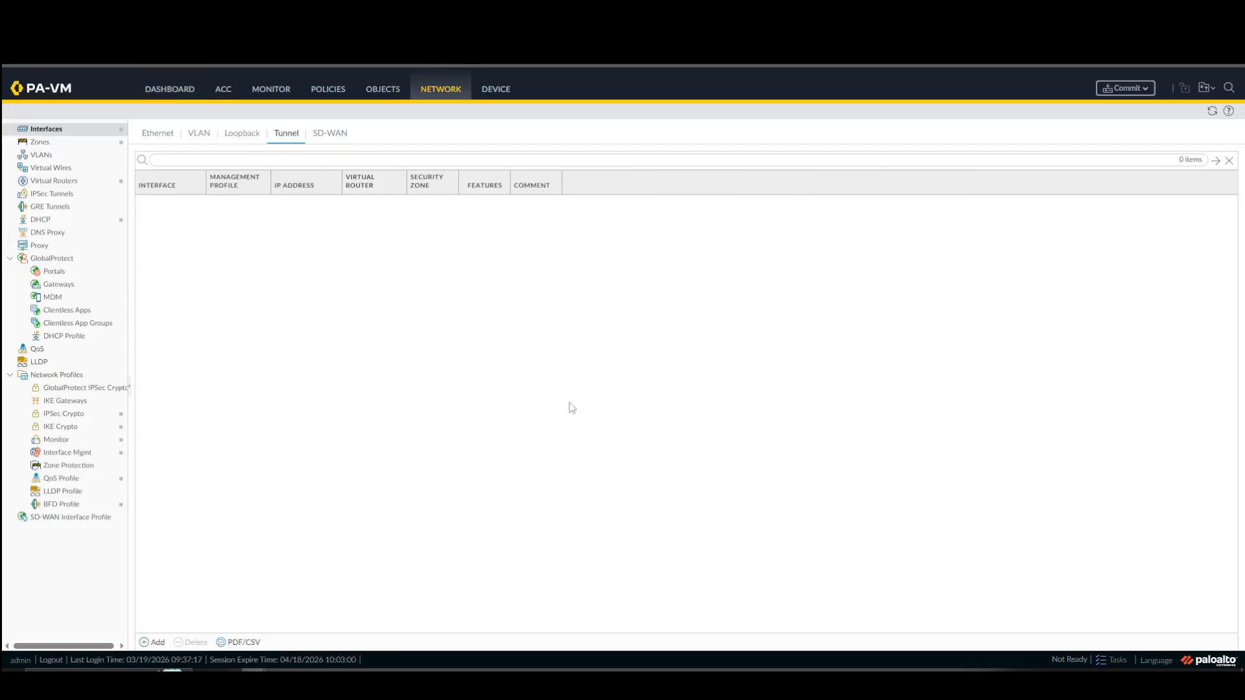
left_click(154, 643)
left_click(750, 299)
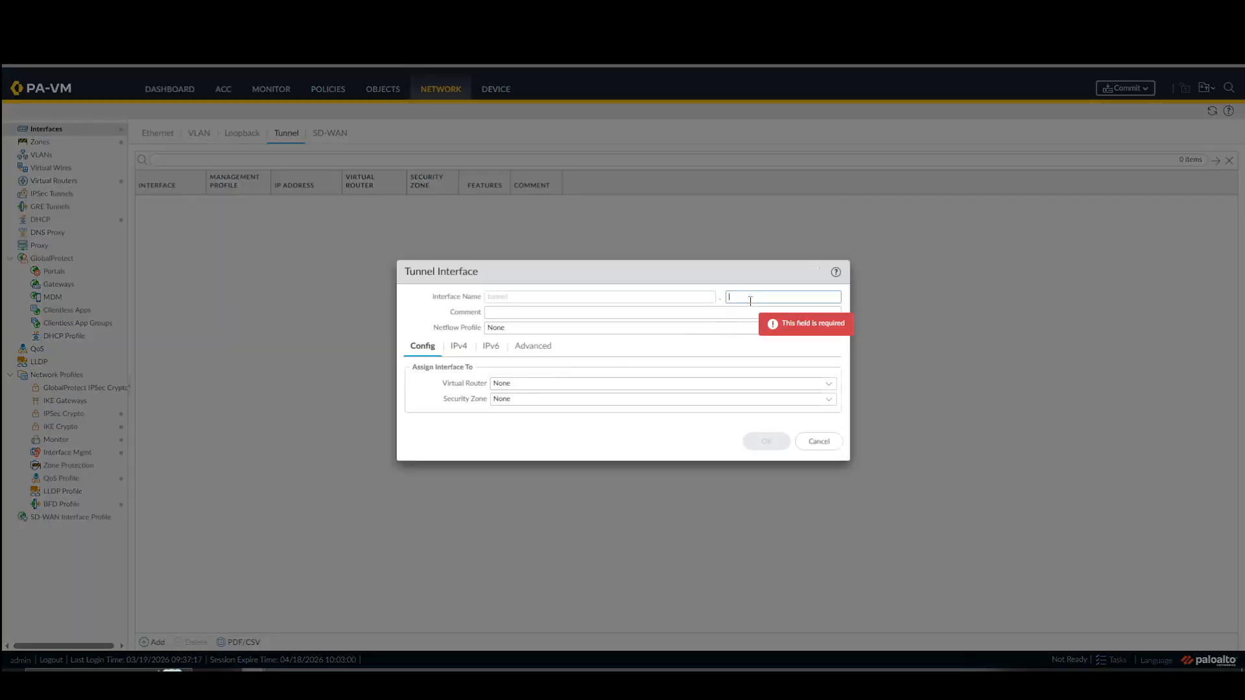
type("1")
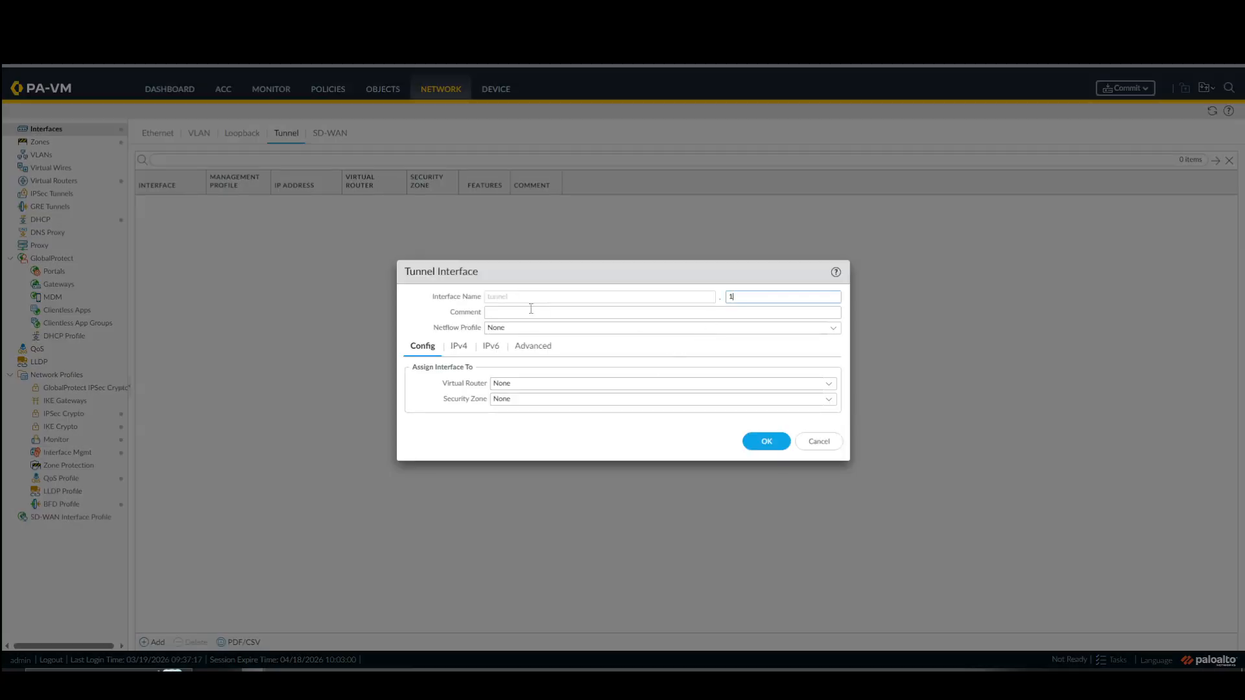
Set the Site 1 tunnel interface's comment to "Site1 Tunnel" and assign it to the default virtual router.
left_click(533, 311)
type("Site")
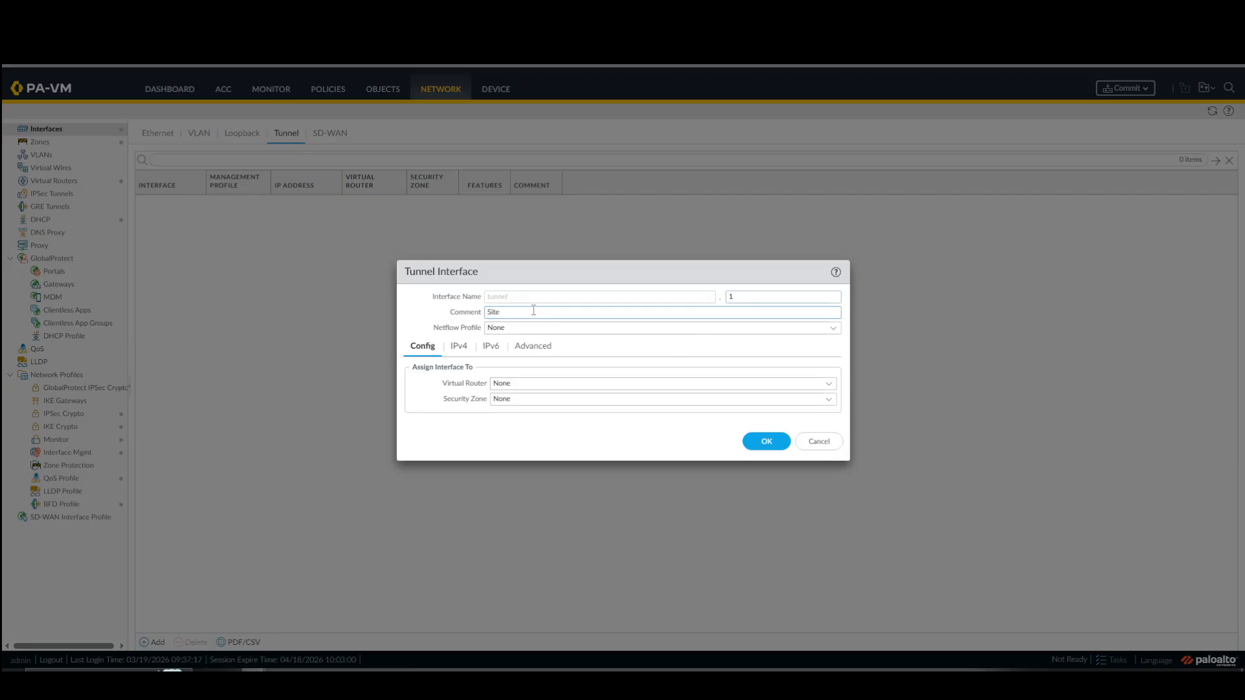
type("1 Tunnel")
left_click(822, 388)
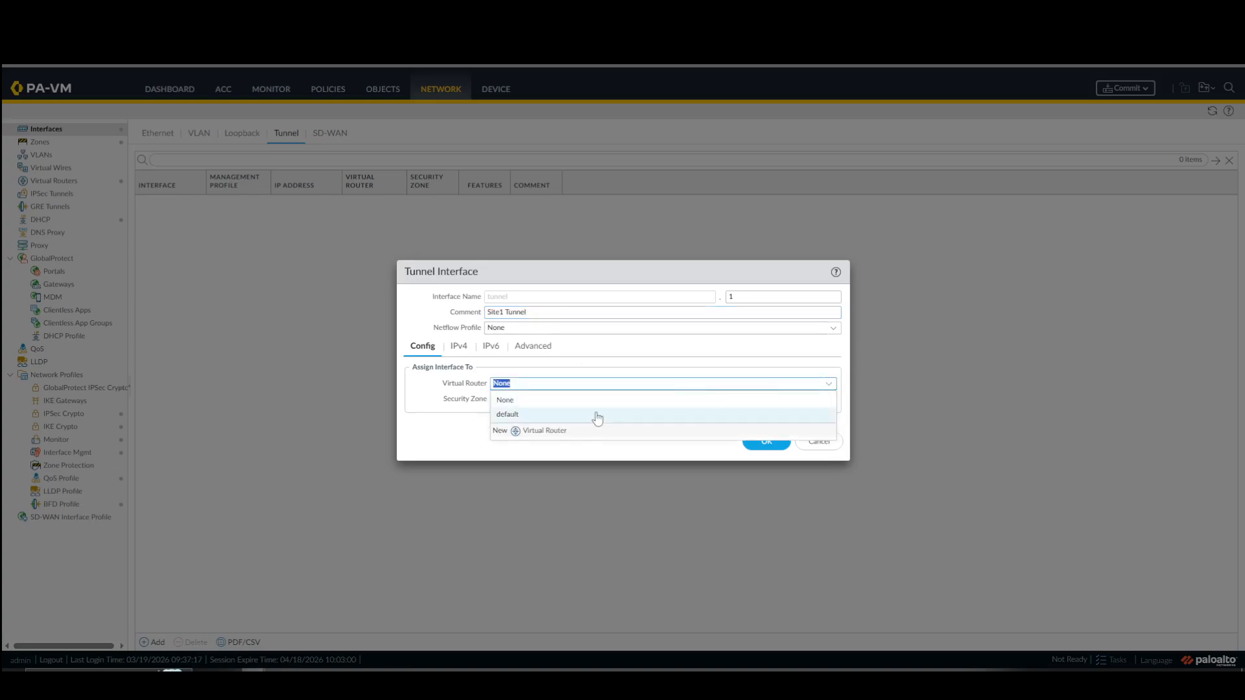
left_click(587, 417)
Create a new security zone named VPN for the Site 1 tunnel interface and open the interface's IPv4 settings.
left_click(826, 403)
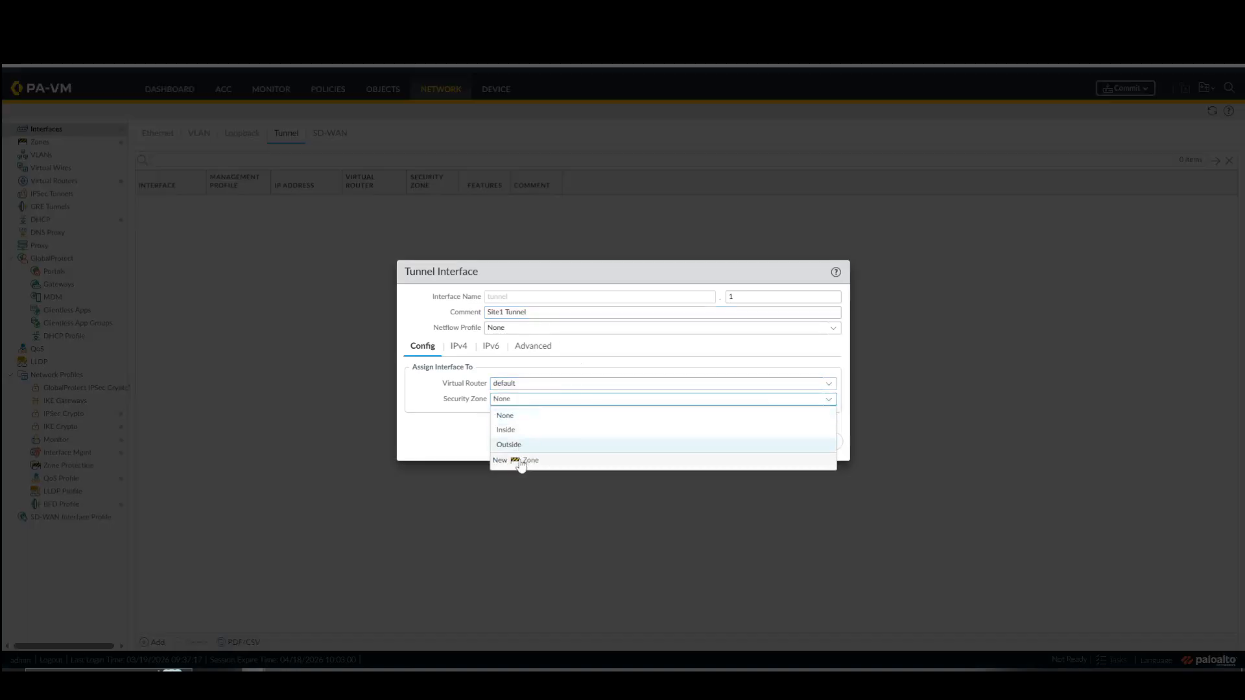
left_click(522, 462)
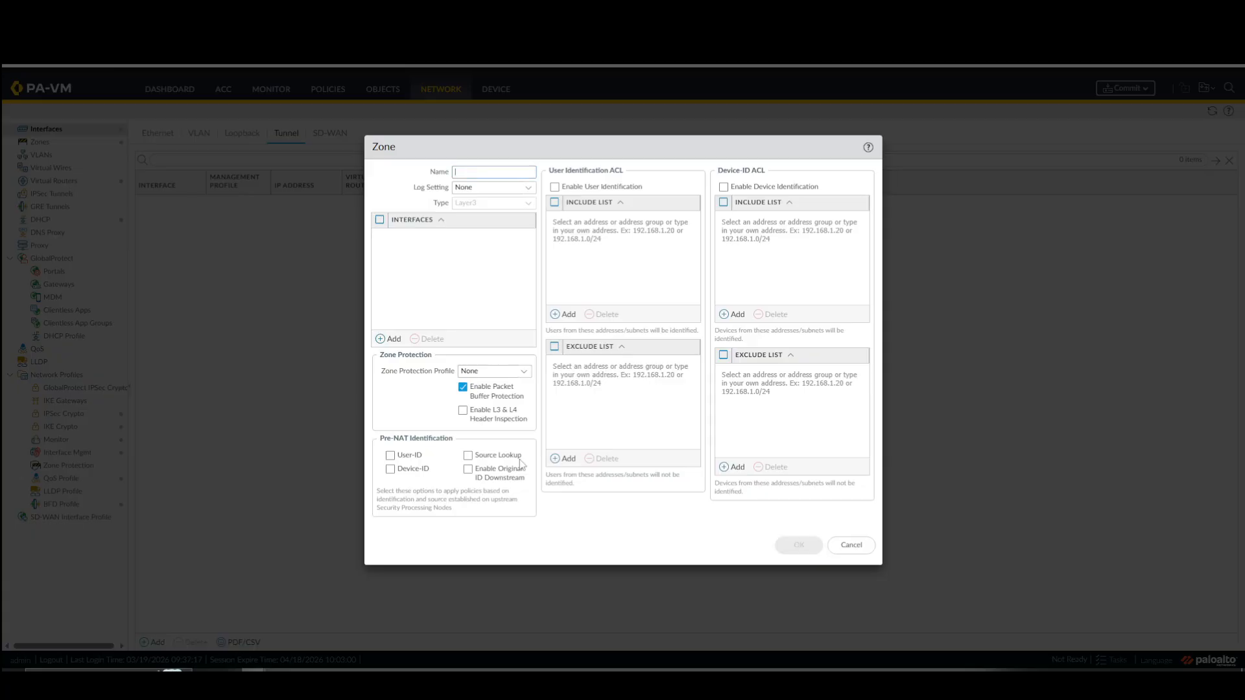
type("VPN")
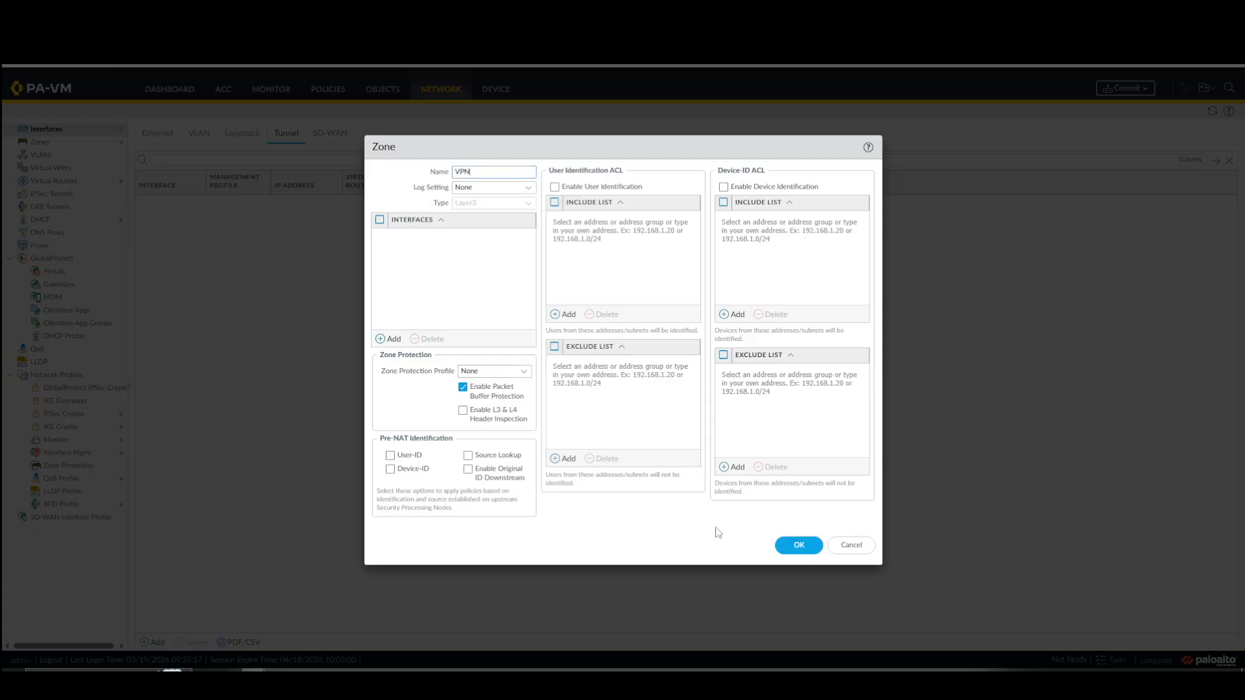
left_click(799, 545)
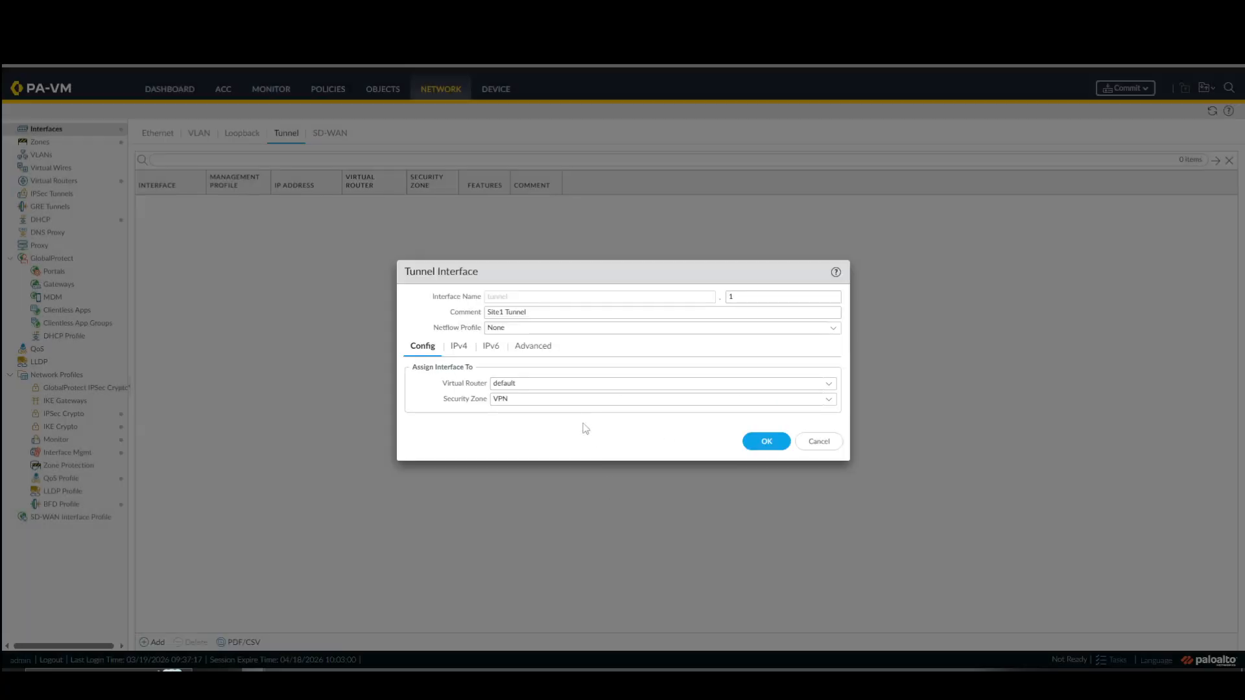
left_click(466, 348)
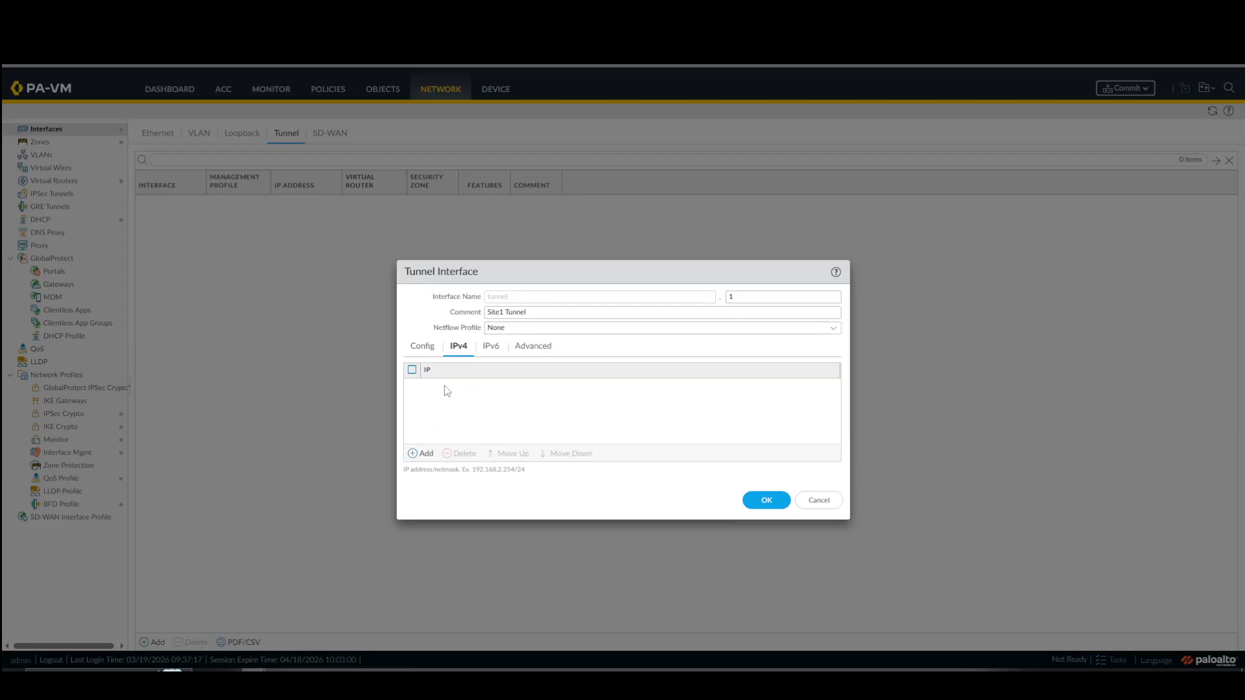
Save the Site 1 tunnel interface without assigning it an IPv4 address.
left_click(776, 505)
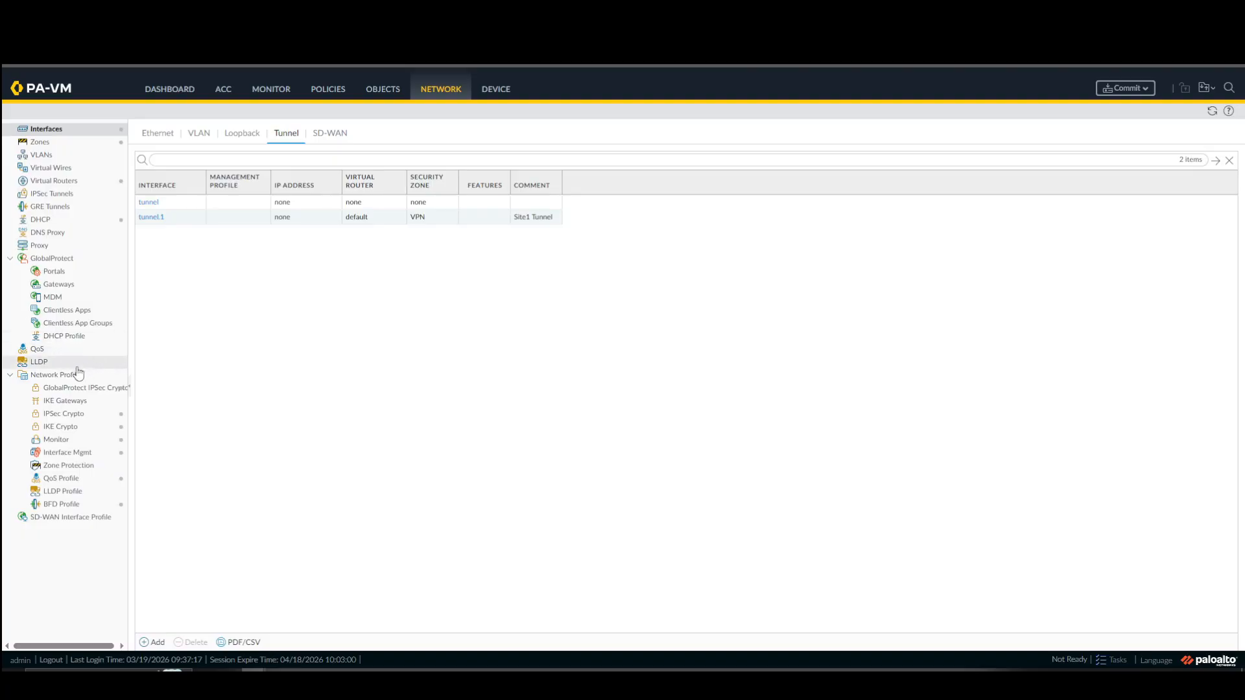
left_click(65, 402)
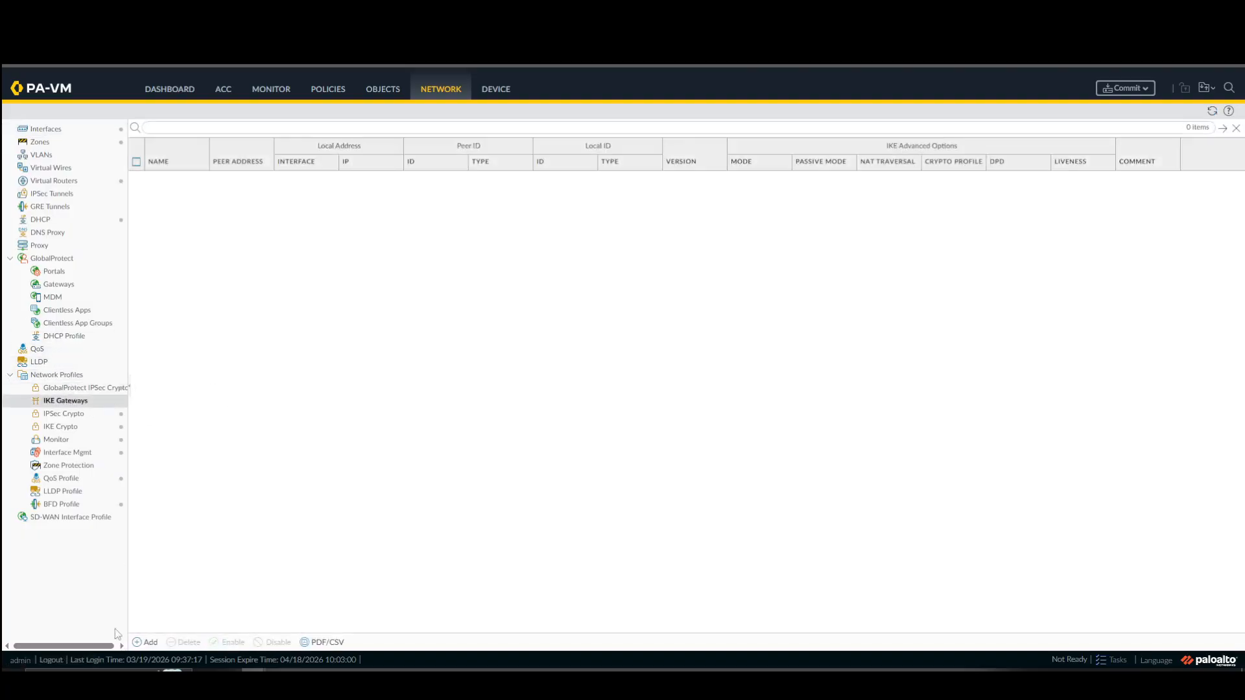
left_click(144, 642)
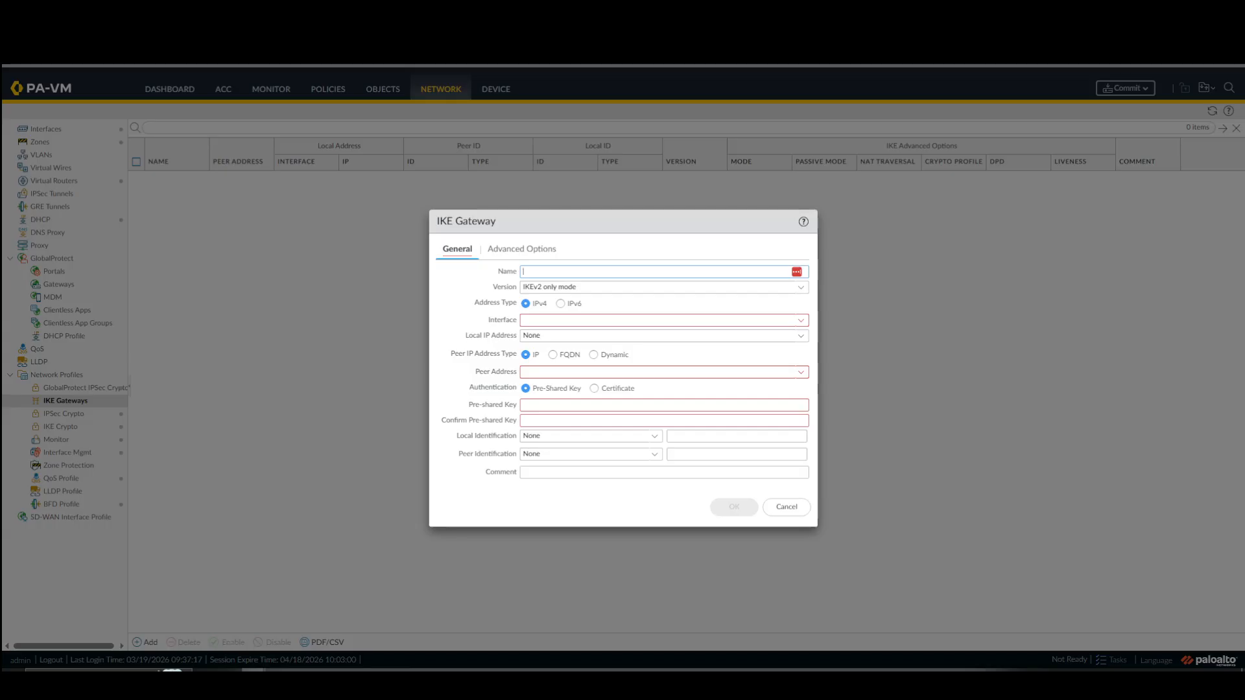
left_click(787, 507)
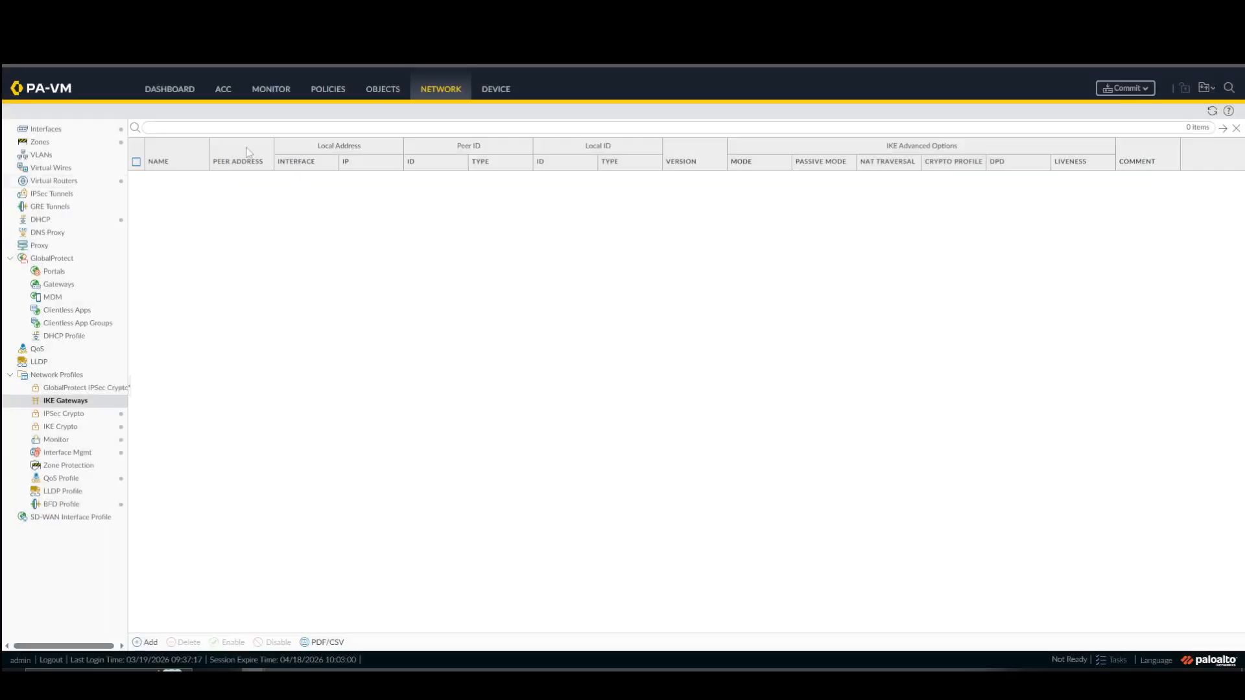
left_click(66, 134)
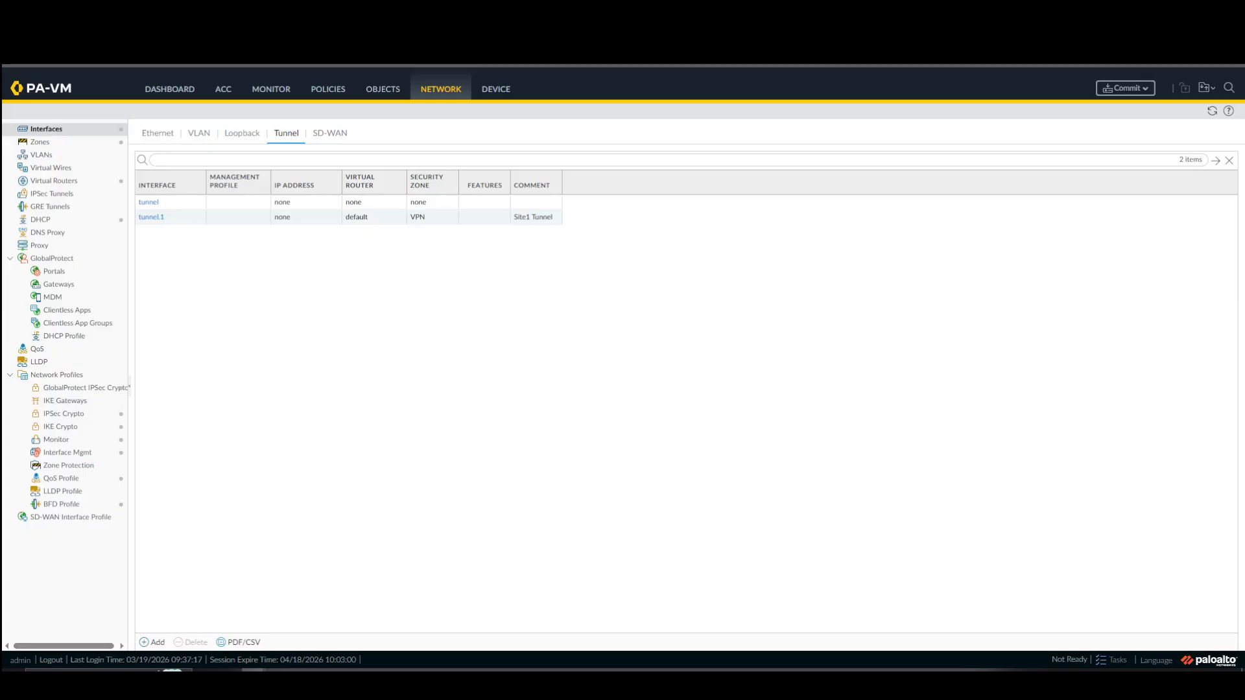
Add an IKE gateway named Site1-GW and set its version to IKEv1 only mode.
left_click(75, 402)
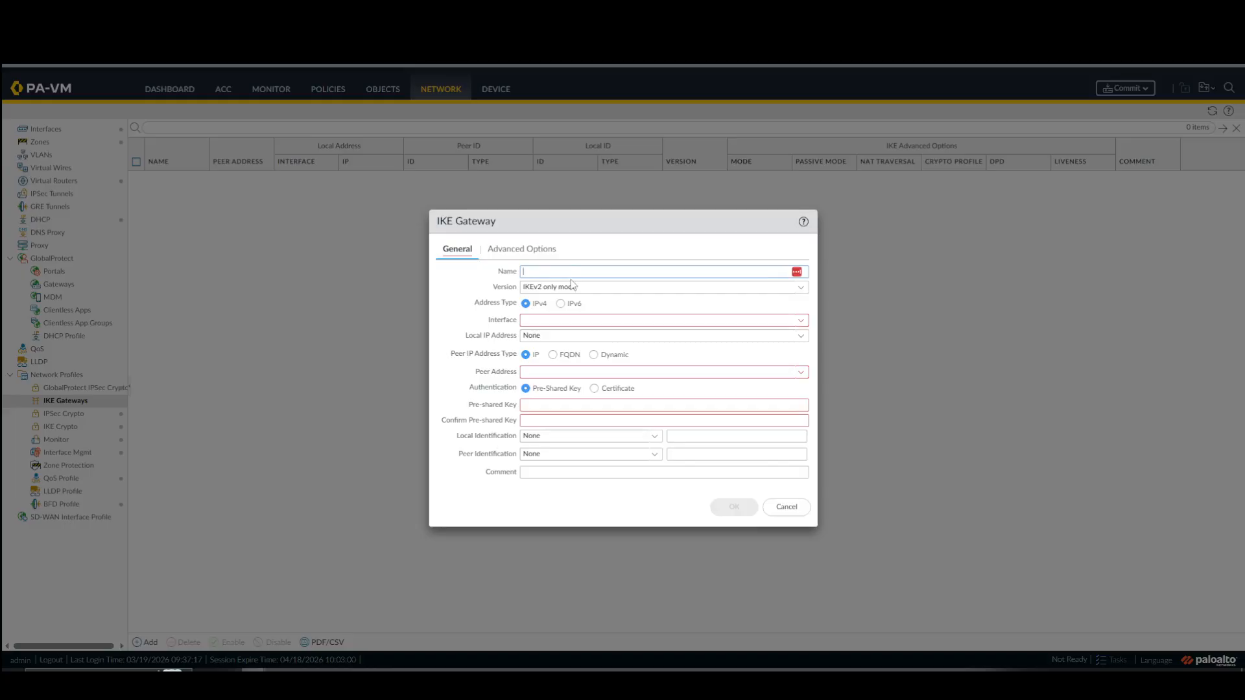
left_click(589, 271)
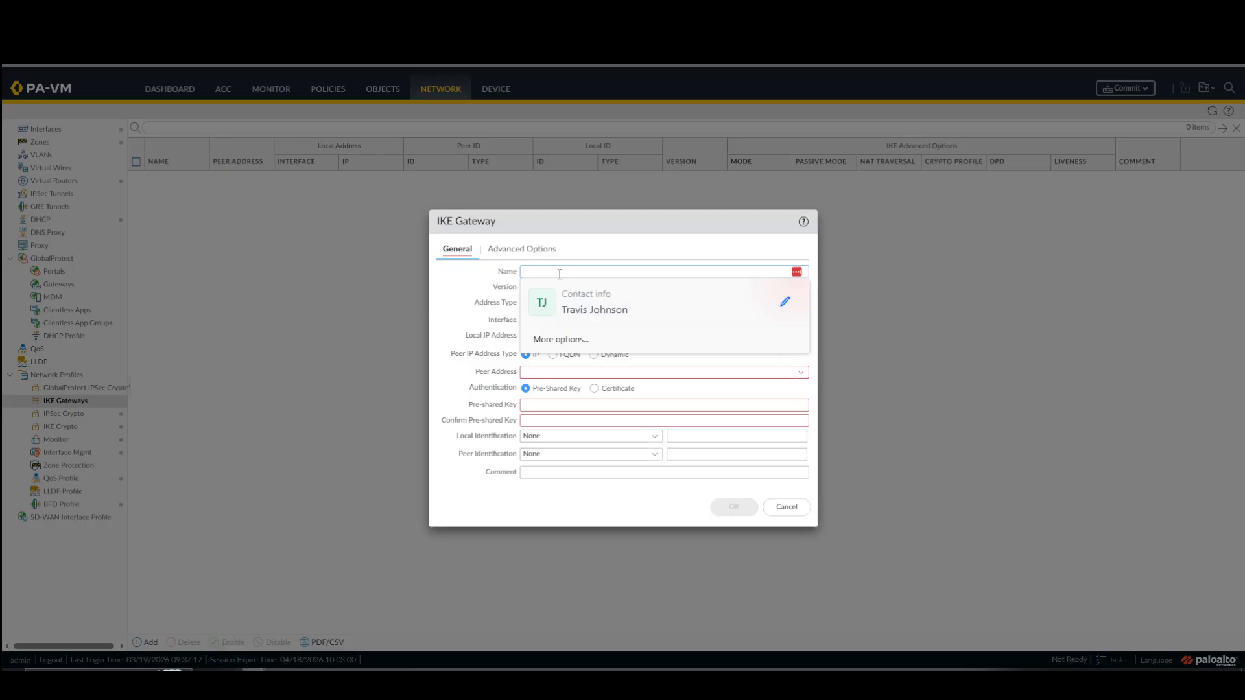
type("Site")
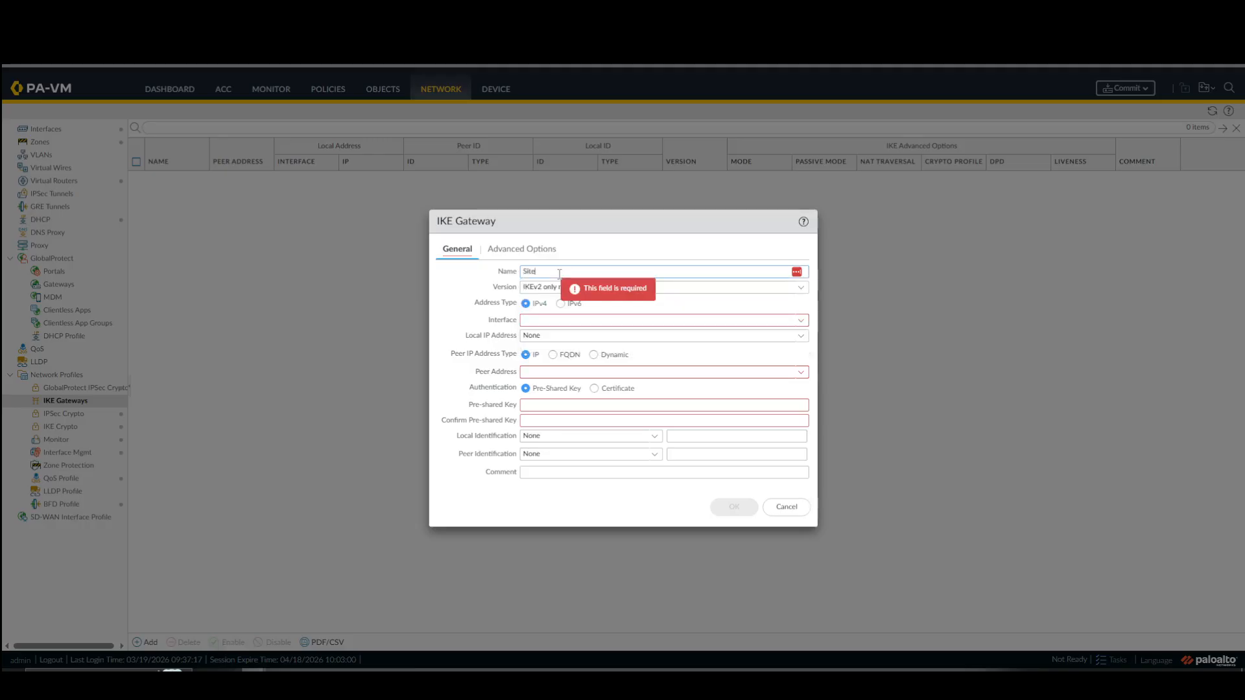
type("1 GW")
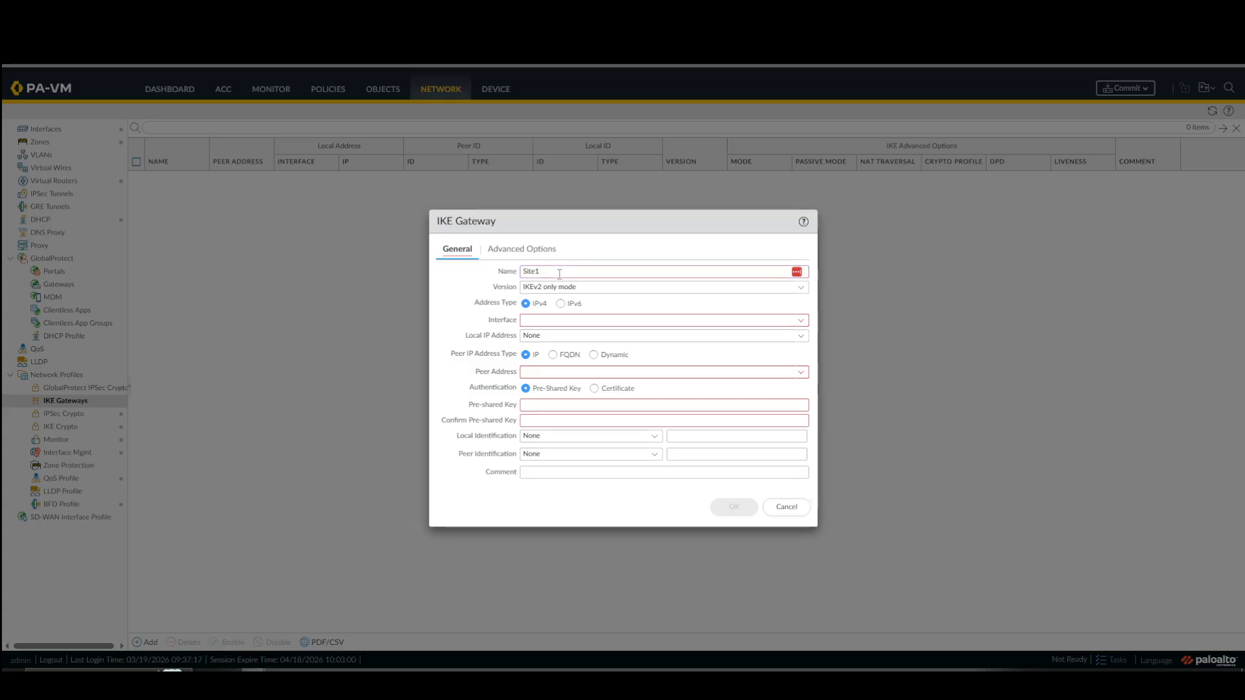
type("GW")
left_click(801, 287)
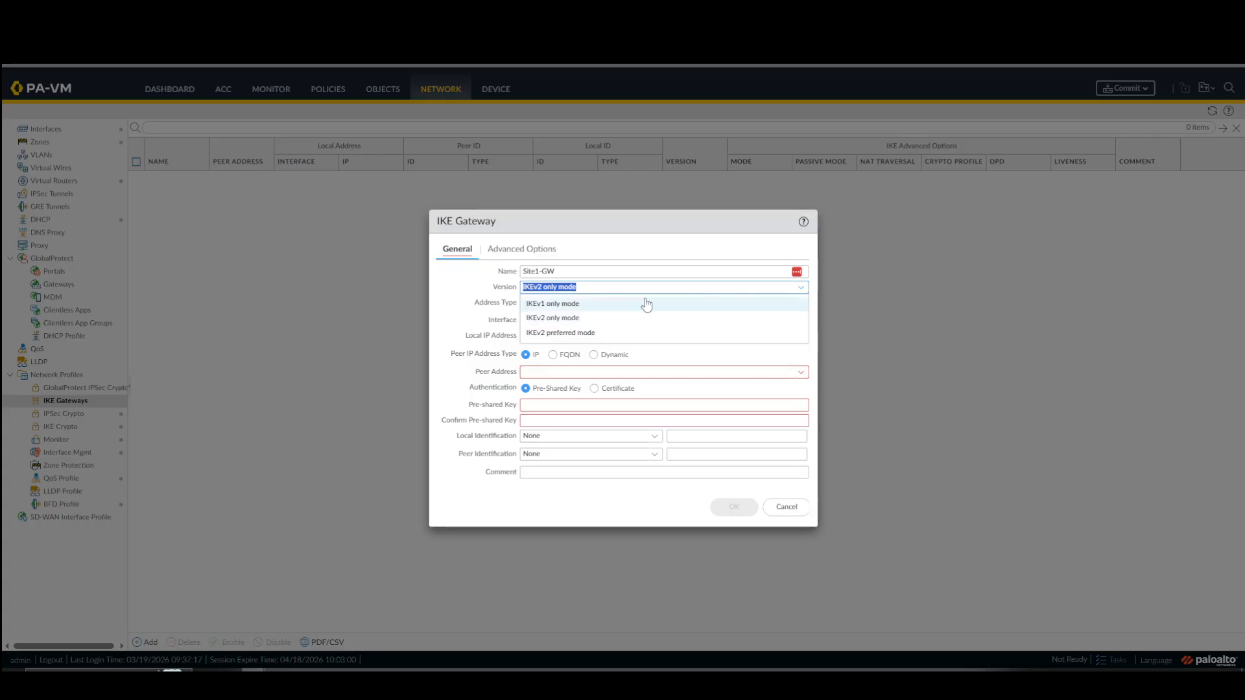
left_click(600, 305)
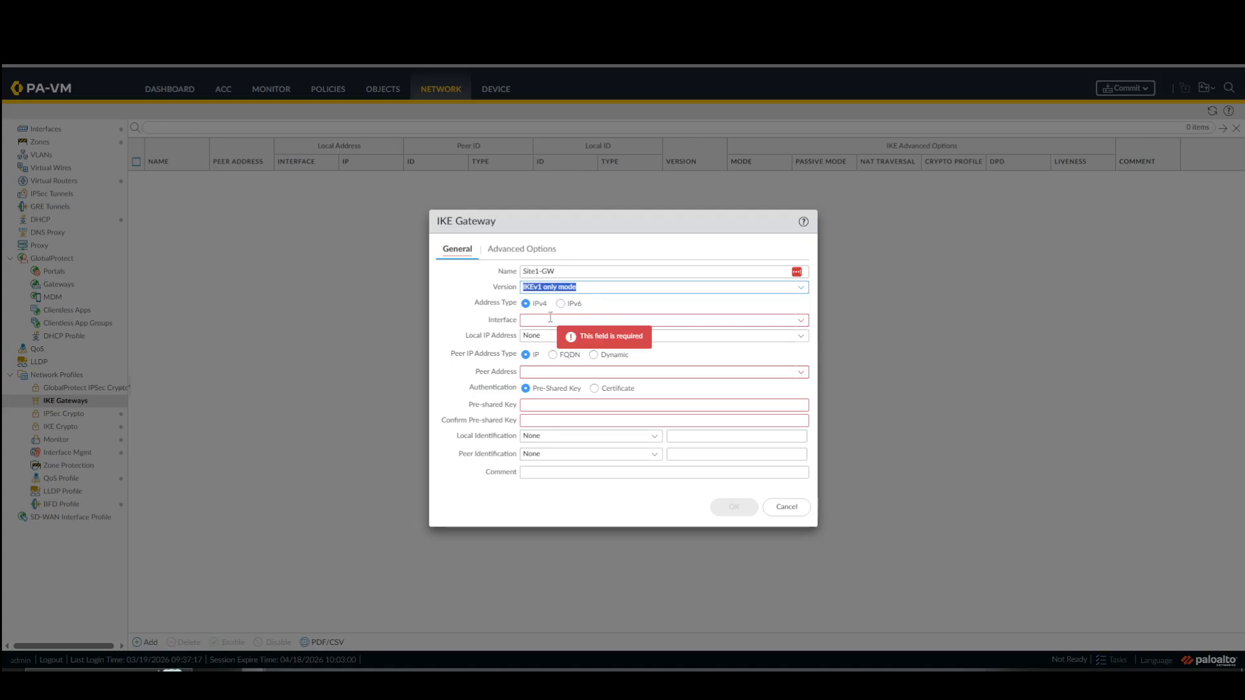
Set the Site1-GW gateway's interface to ethernet1/1 and its local IP address to 20.1.1.1/24.
left_click(803, 324)
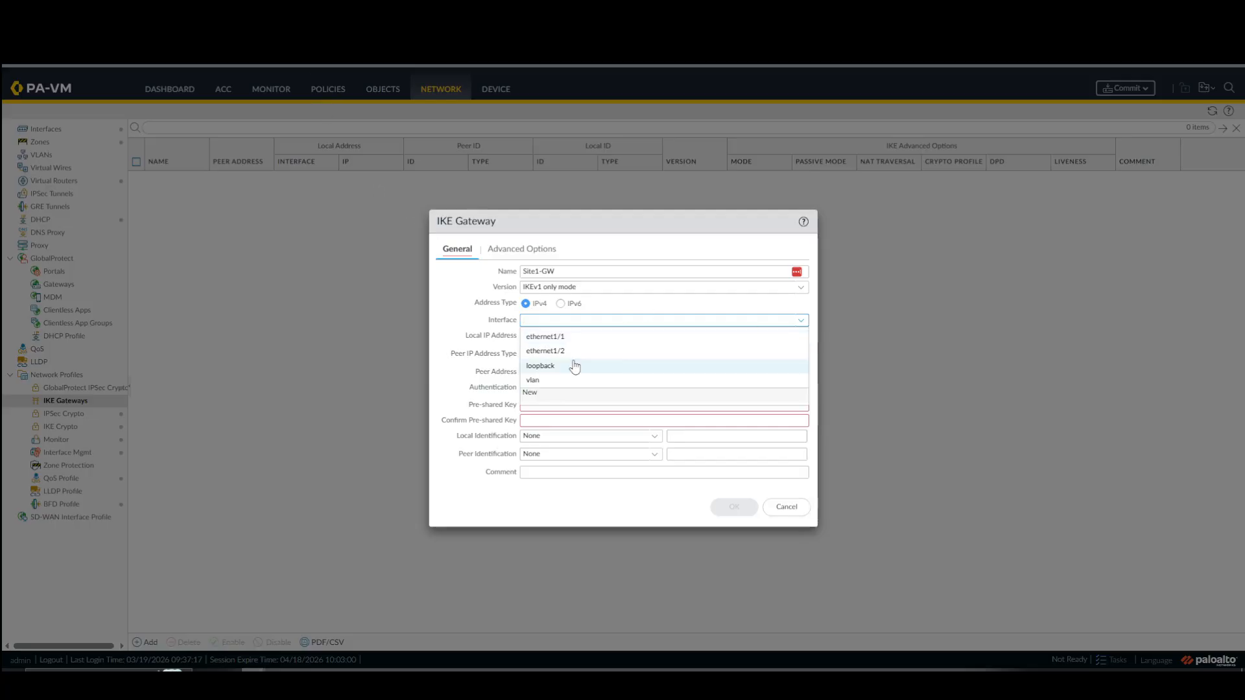
left_click(577, 342)
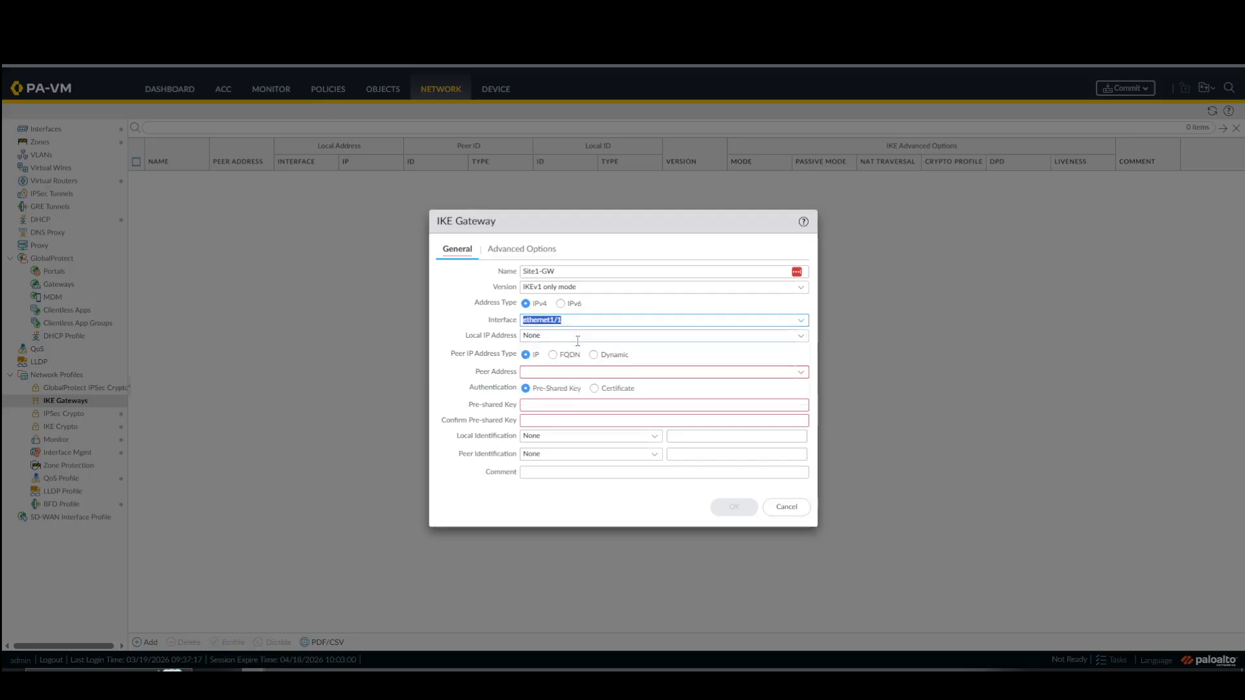
left_click(801, 337)
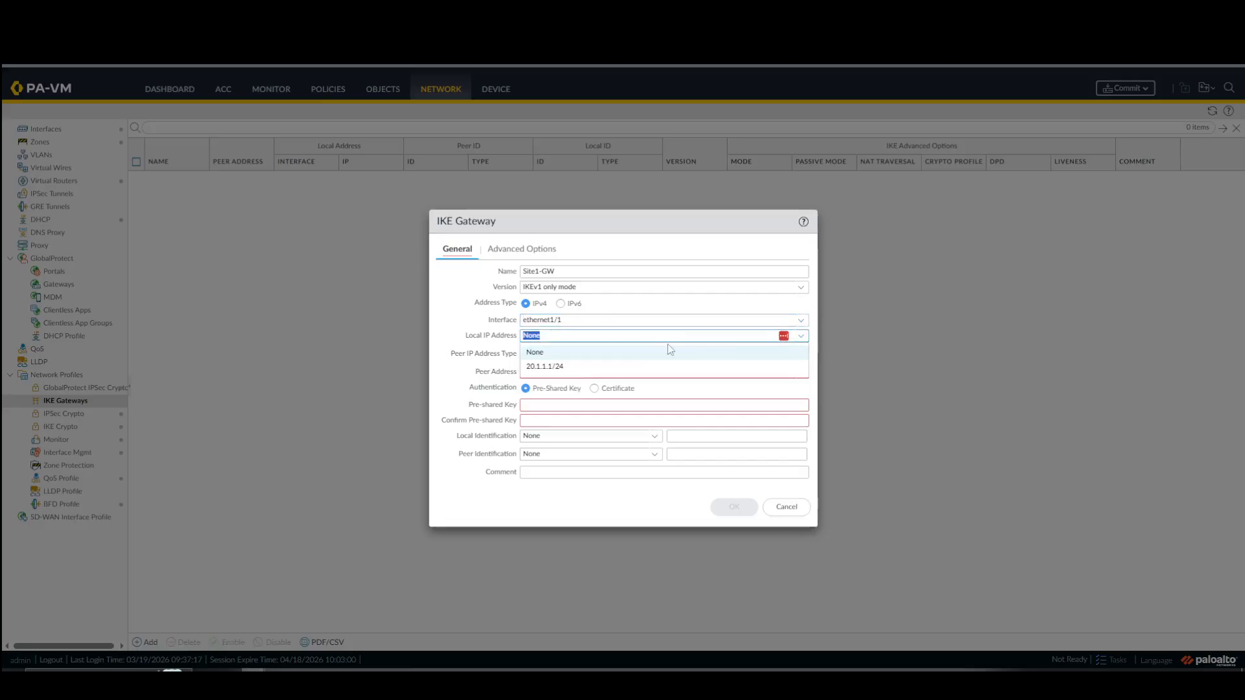
left_click(557, 368)
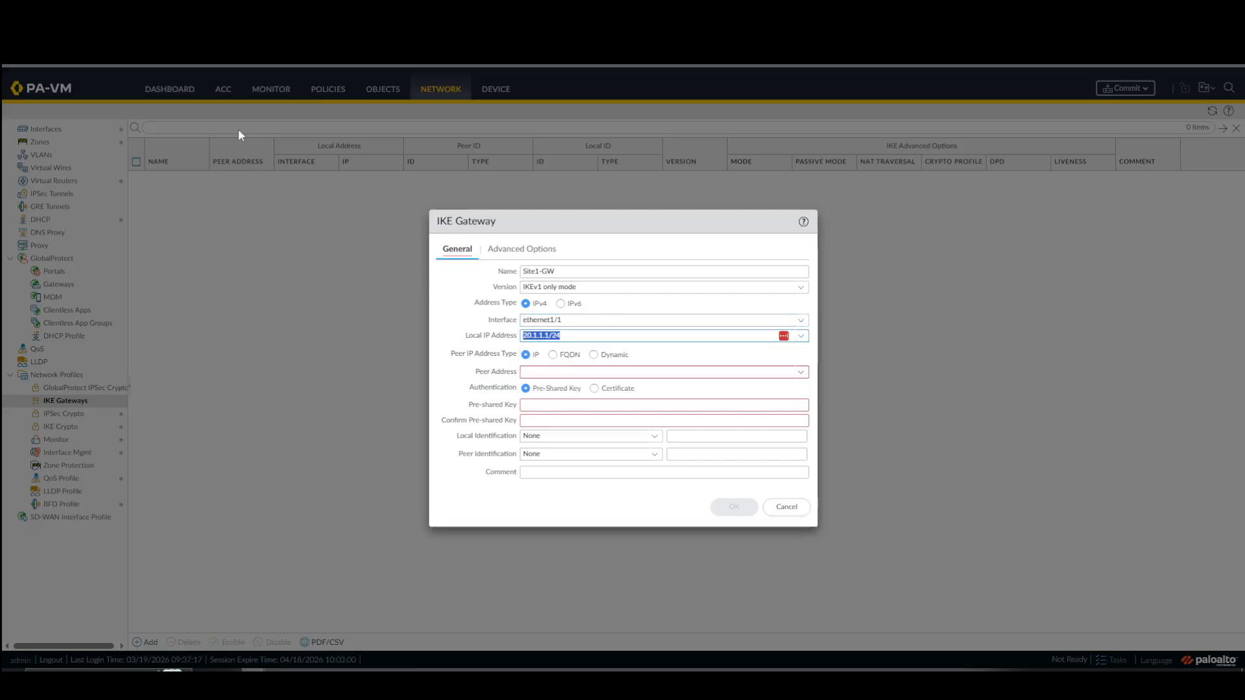
Check the site addresses in the EVE lab topology and set the Site1-GW peer address to 30.1.1.1.
left_click(162, 13)
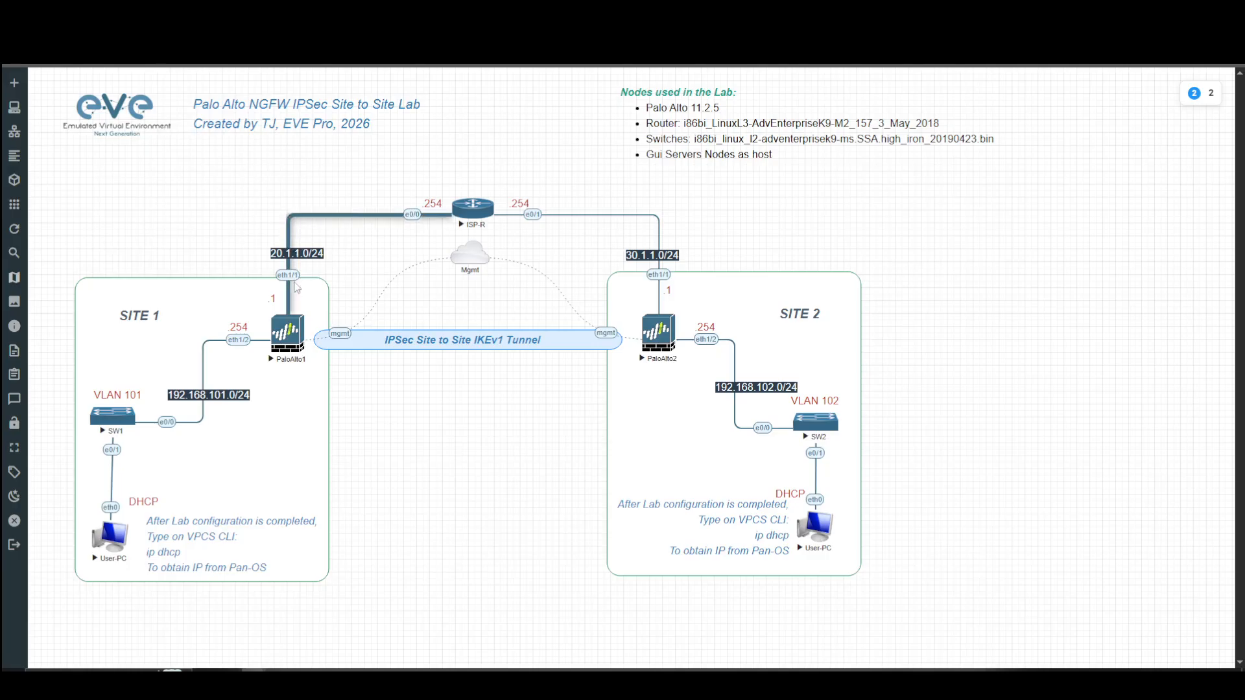
left_click(312, 13)
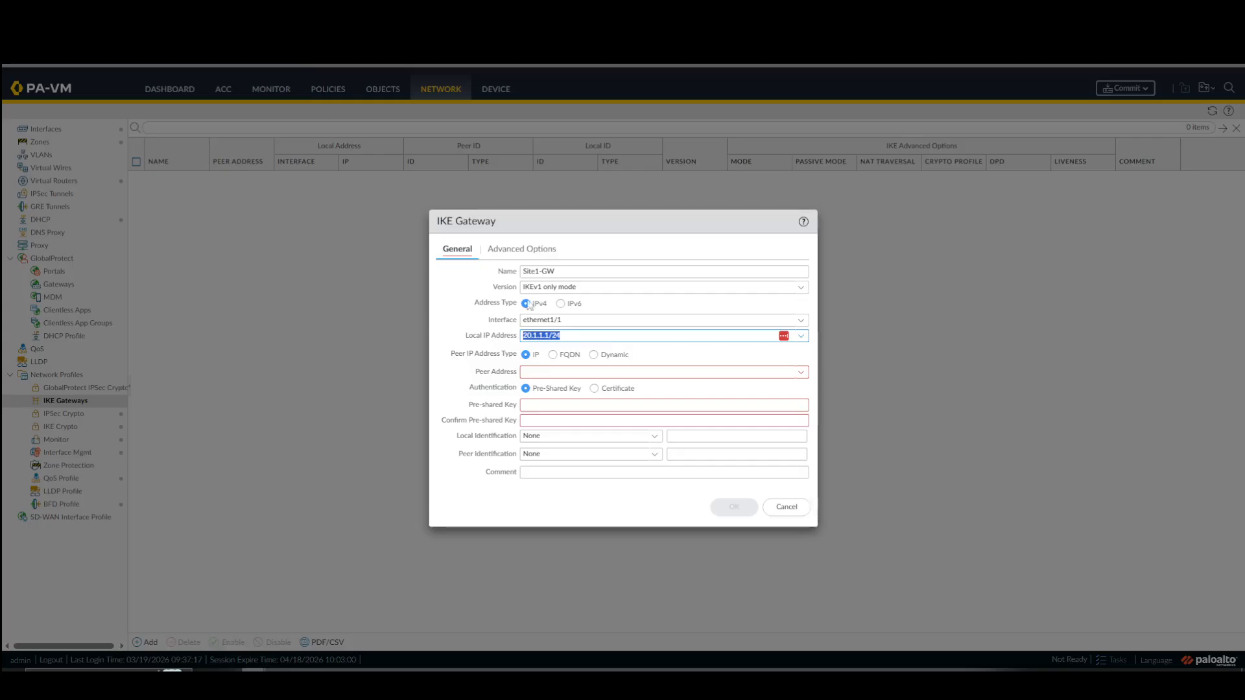
left_click(579, 369)
left_click(162, 13)
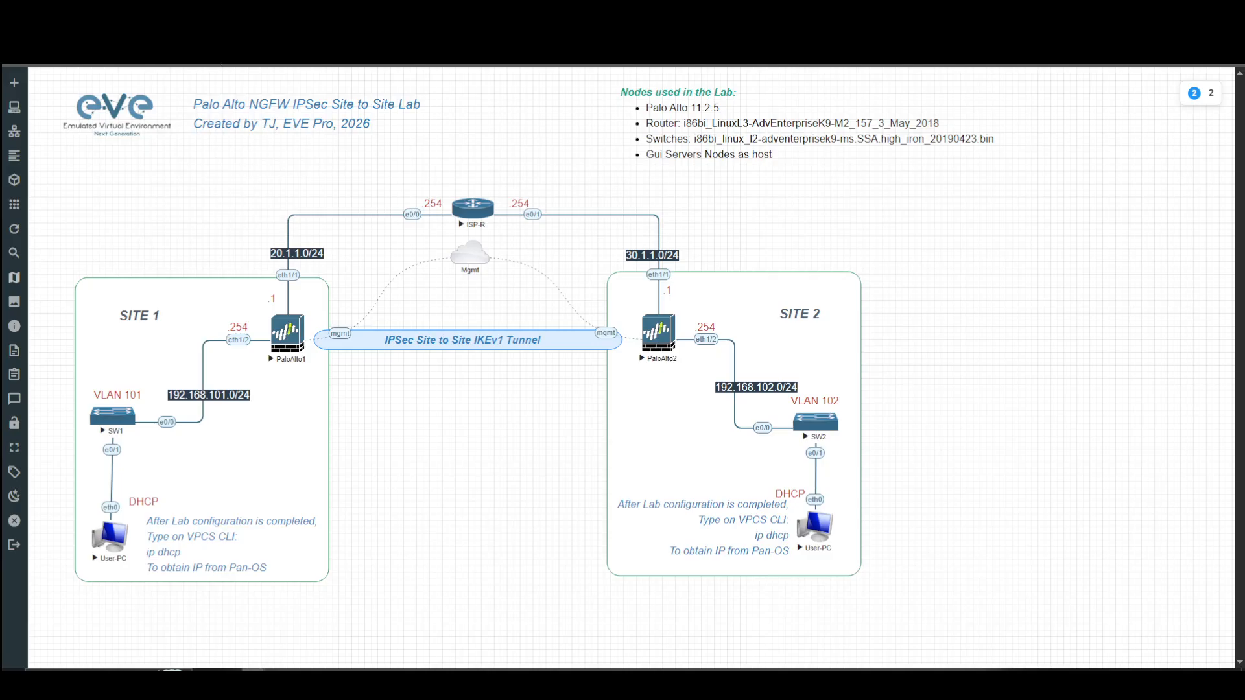
left_click(312, 13)
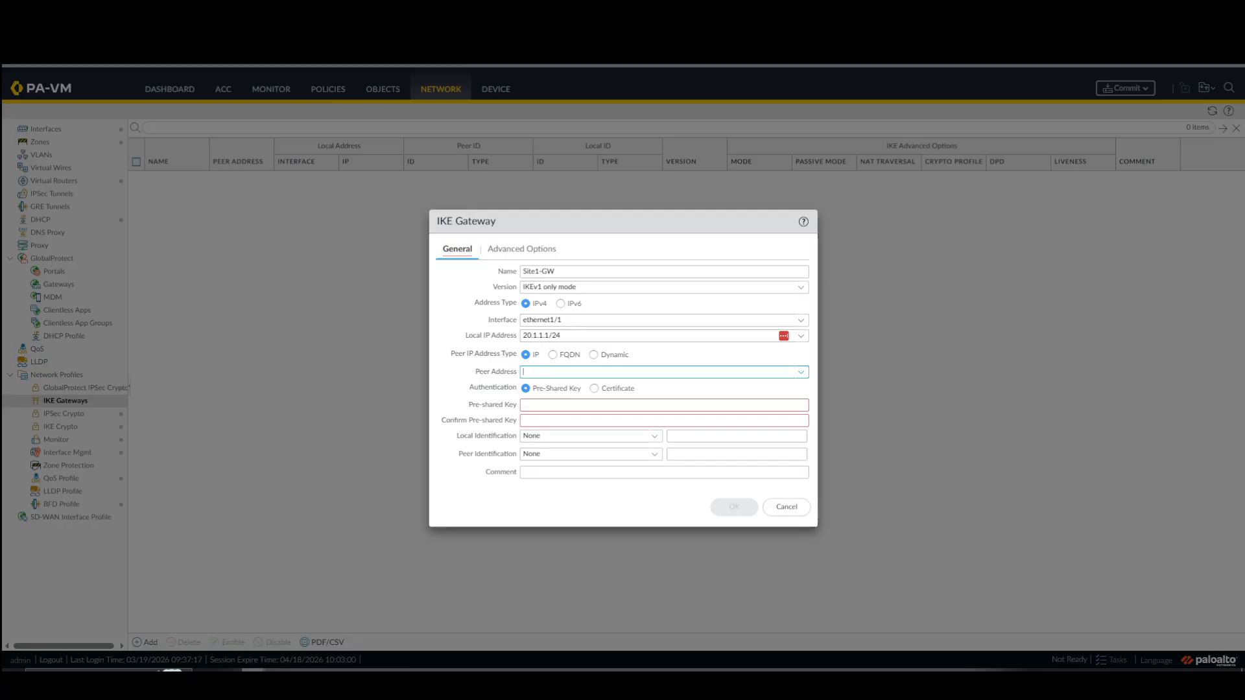
type("3")
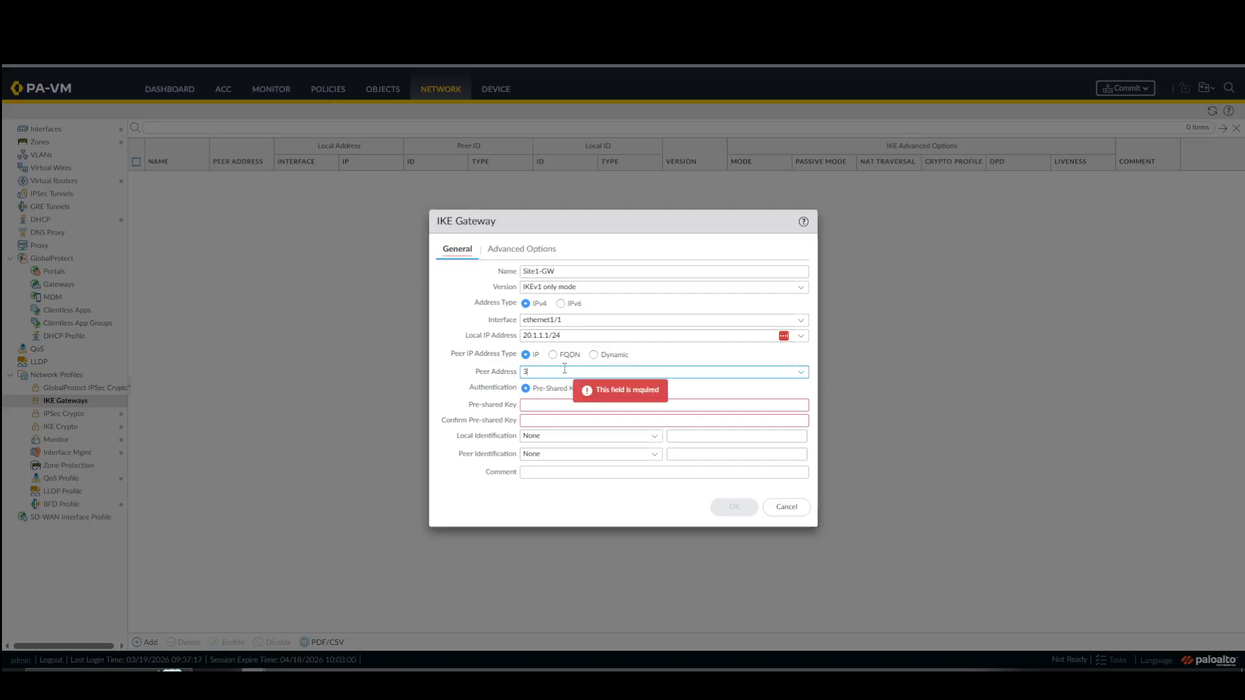
type("0.1.1.1")
Enter and confirm the pre-shared key, leave the local identification at None, and save the Site1-GW gateway.
left_click(563, 403)
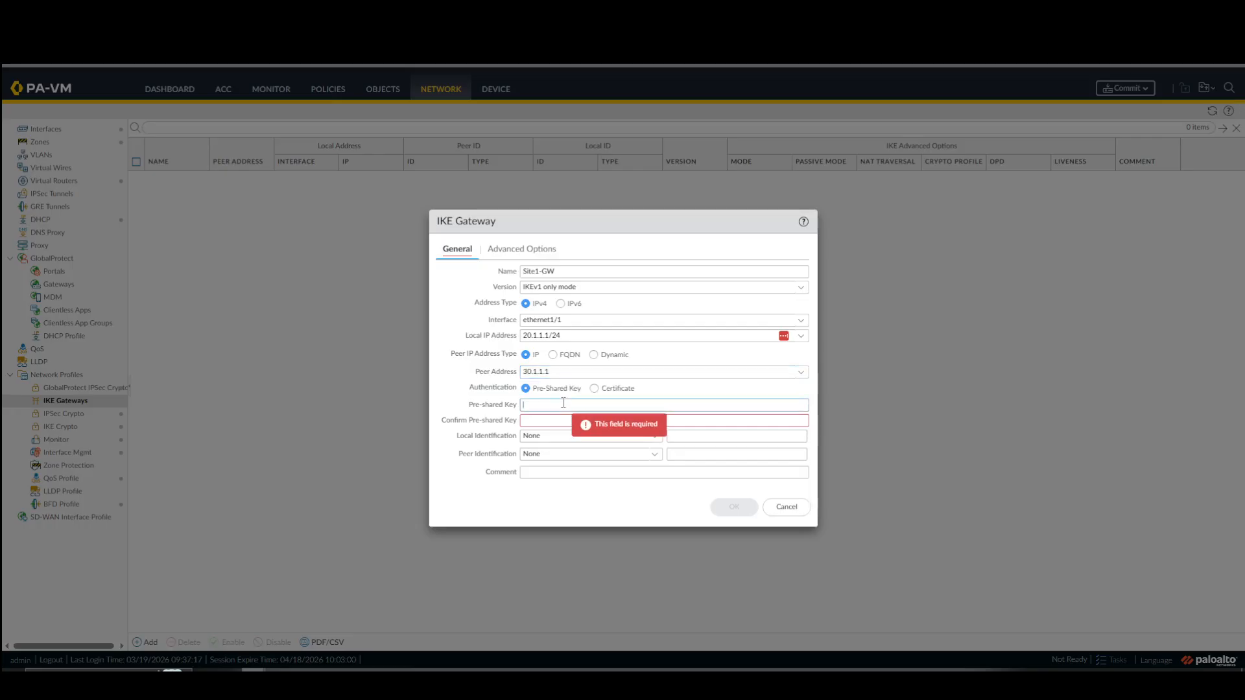
type("•••••")
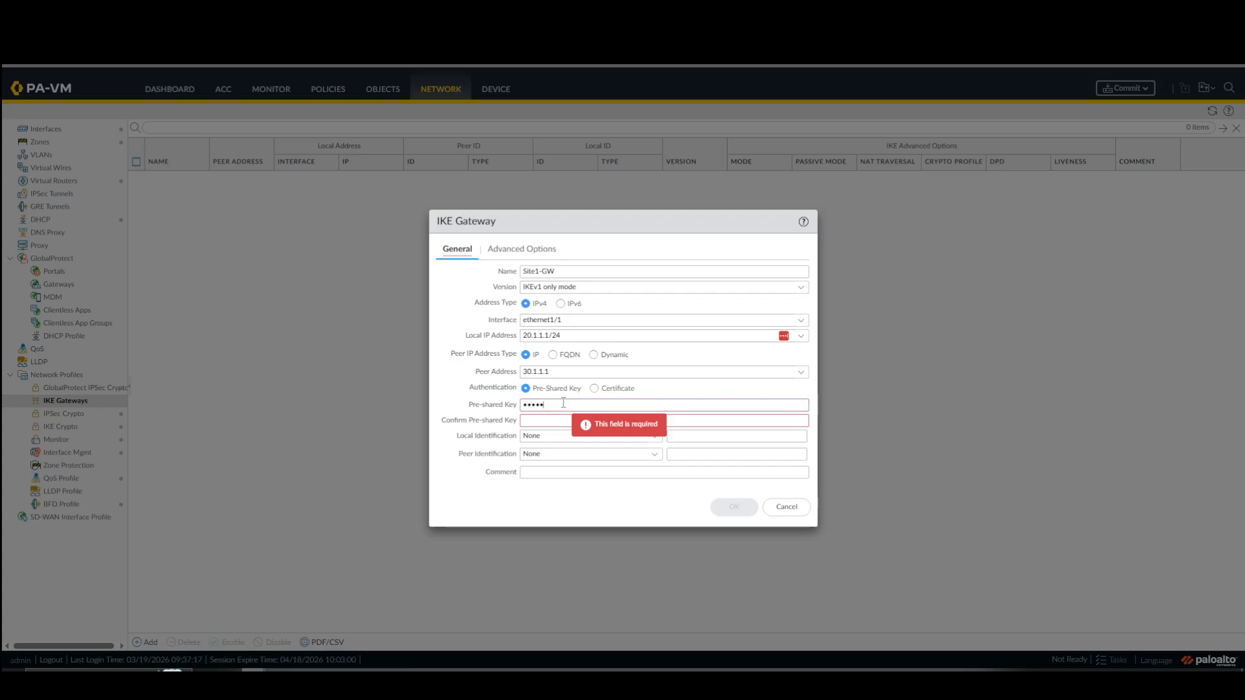
type("••••")
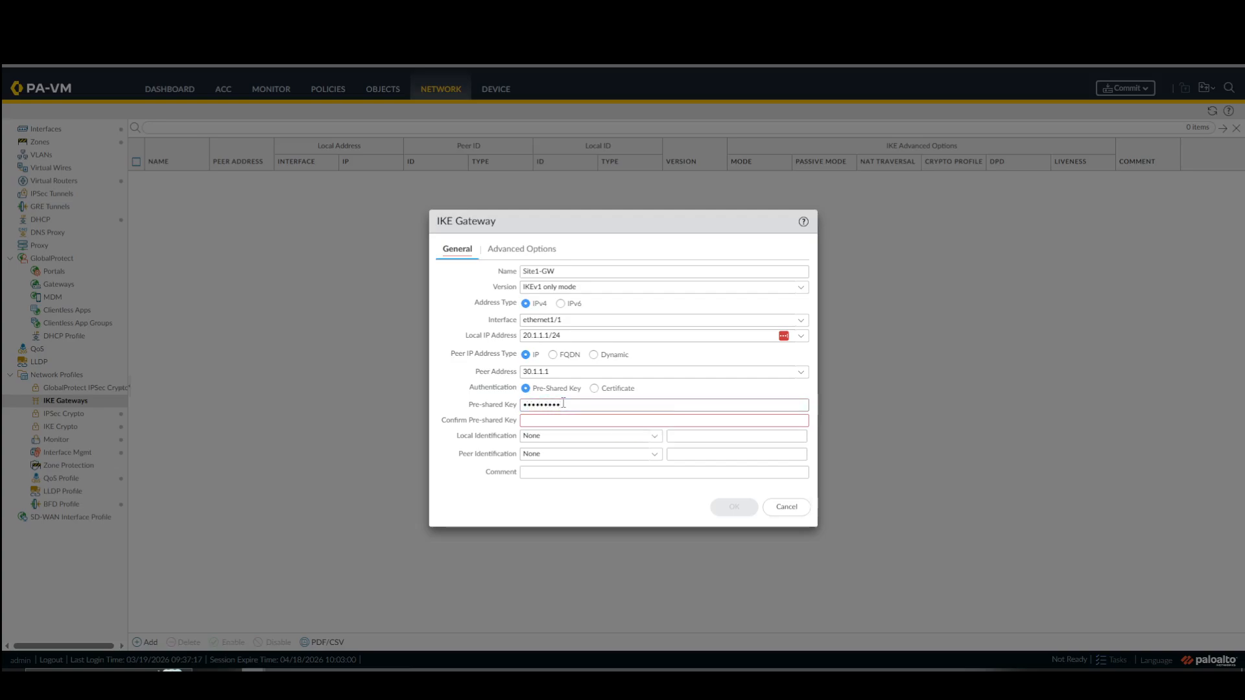
type("•••••••••")
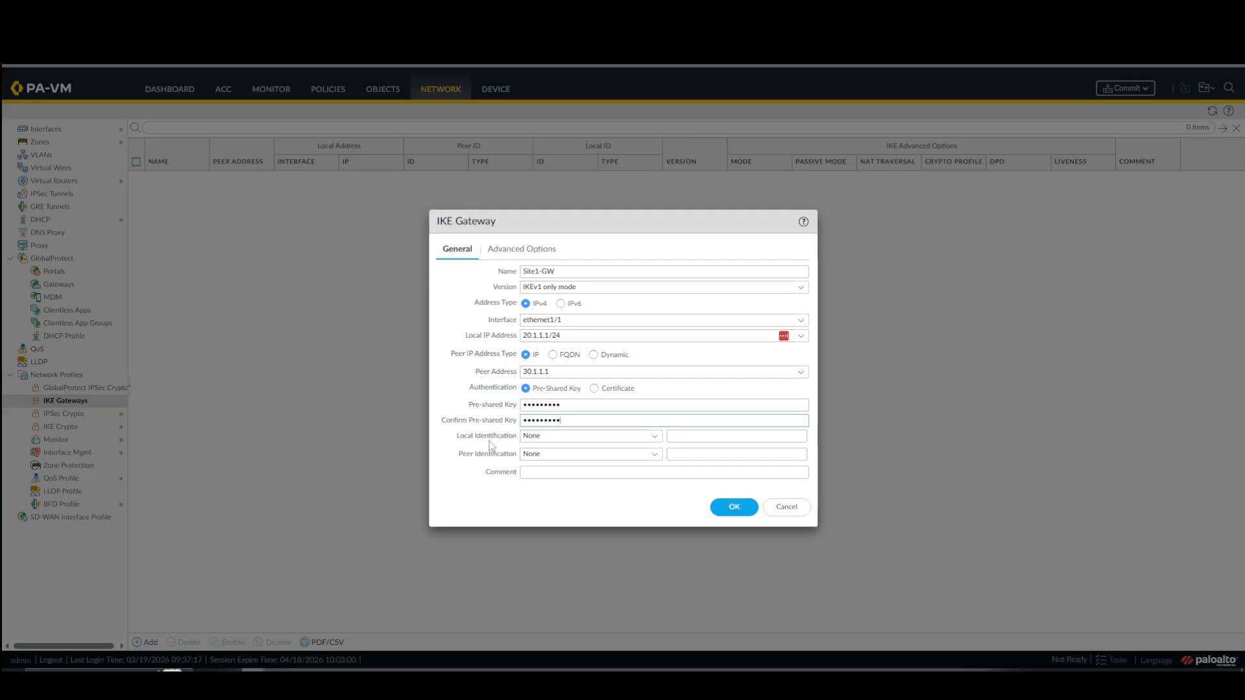
left_click(655, 440)
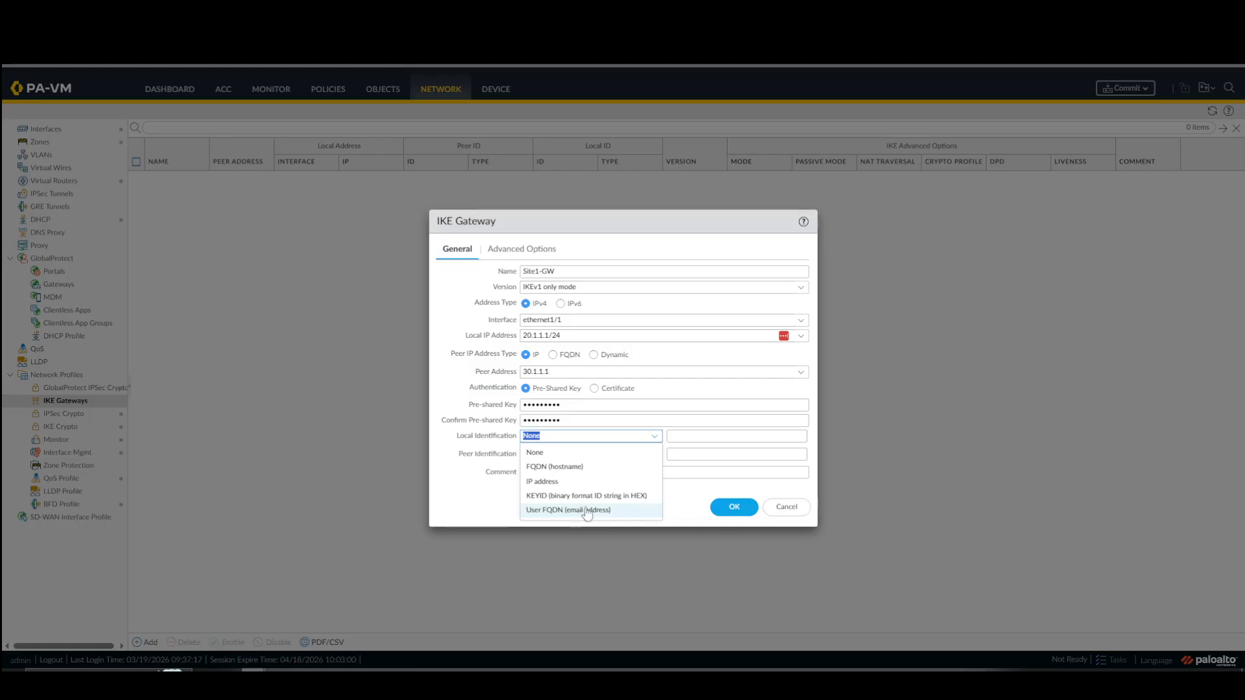
left_click(712, 419)
left_click(722, 510)
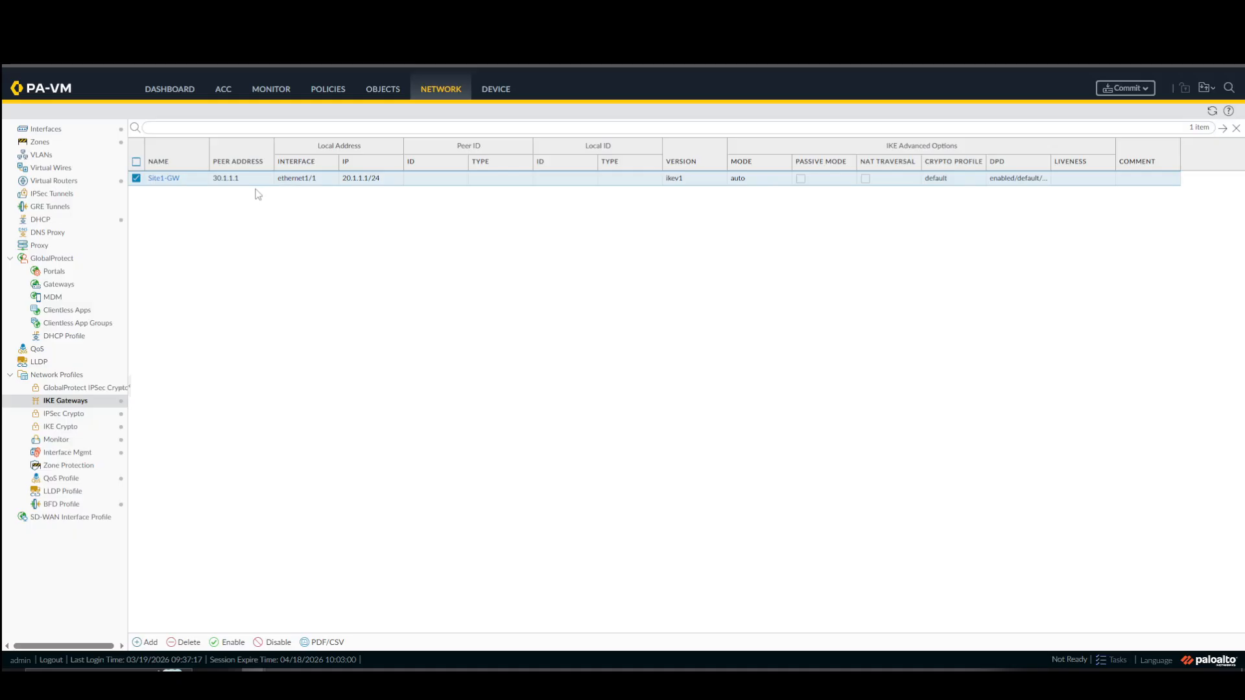
Reopen the Site1-GW gateway and display its advanced IKEv1 options.
left_click(169, 179)
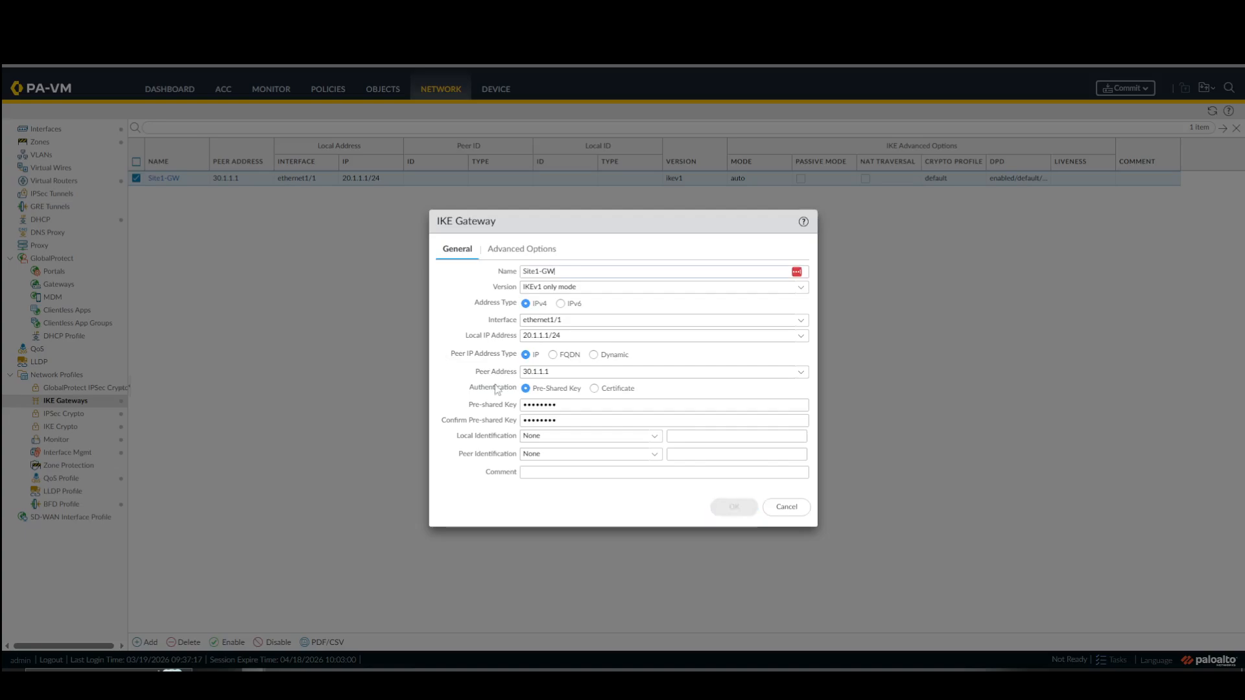
left_click(523, 252)
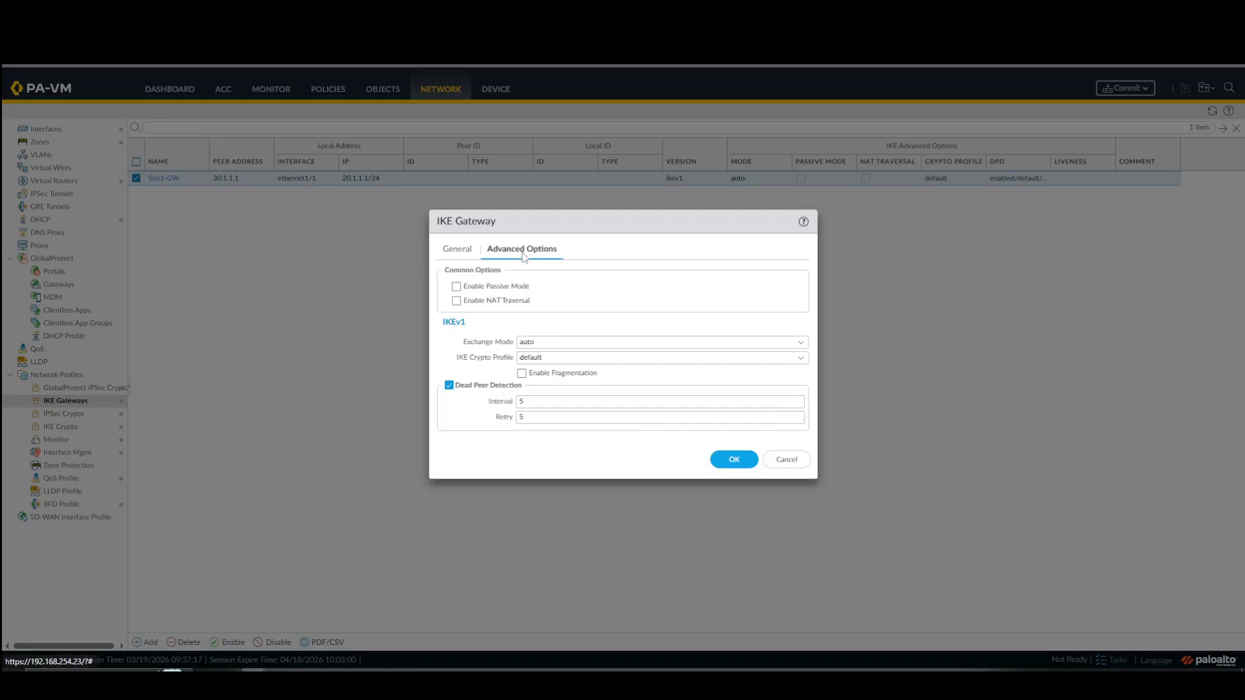
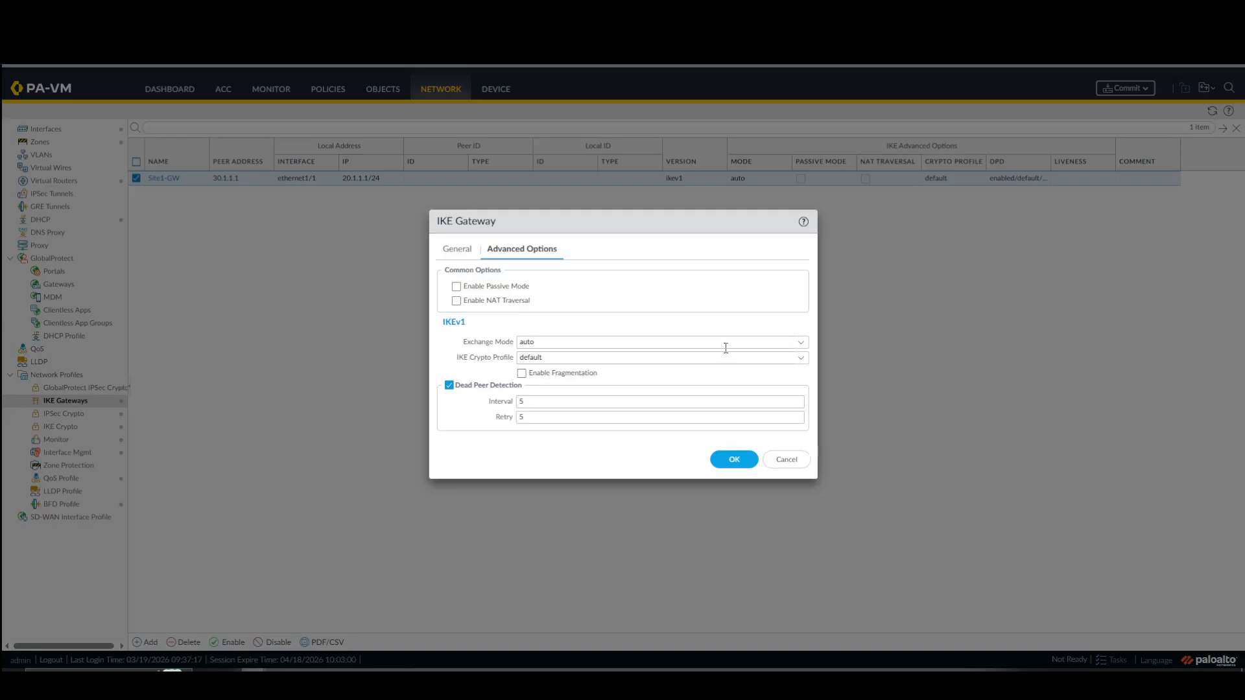
Review the Site1-GW exchange mode choices, select the default IKE crypto profile, and save the gateway.
left_click(796, 344)
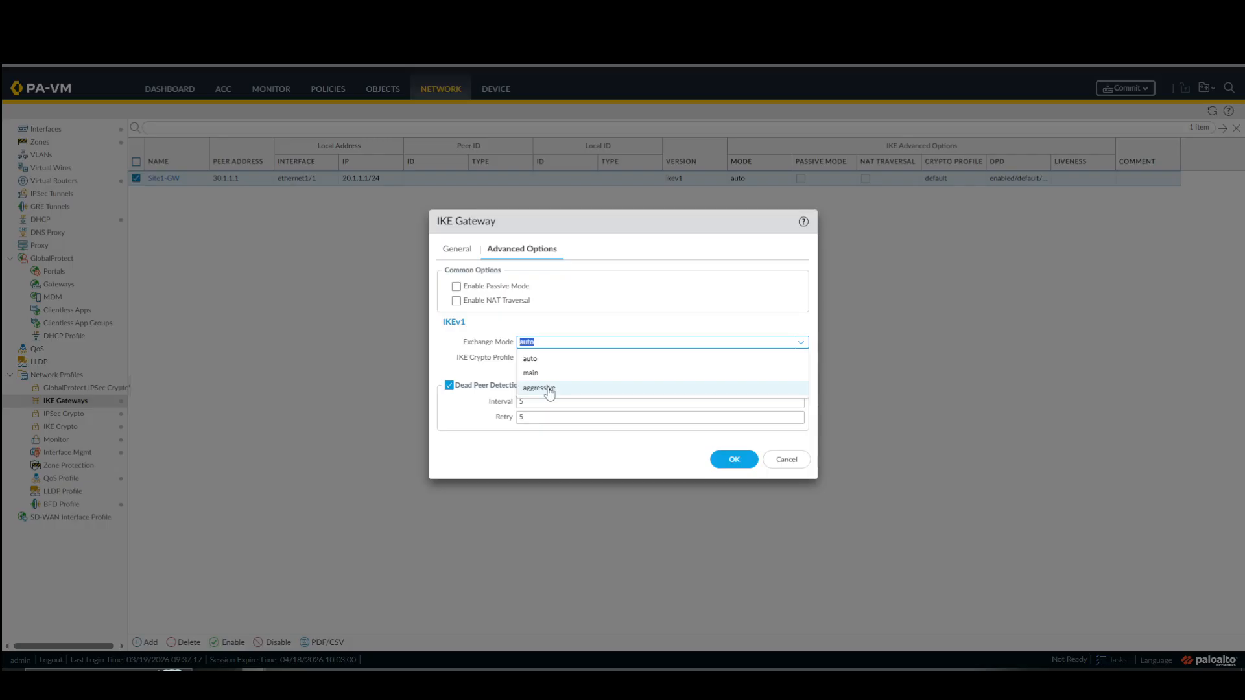
left_click(645, 331)
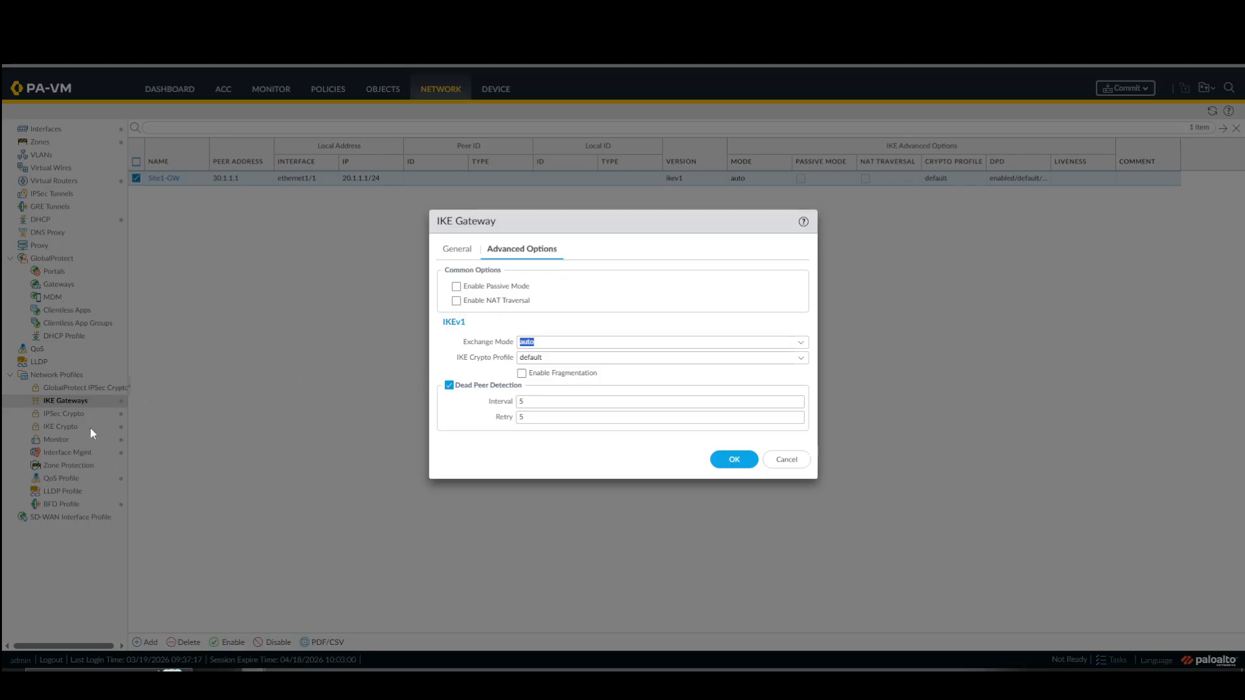
left_click(802, 357)
left_click(532, 377)
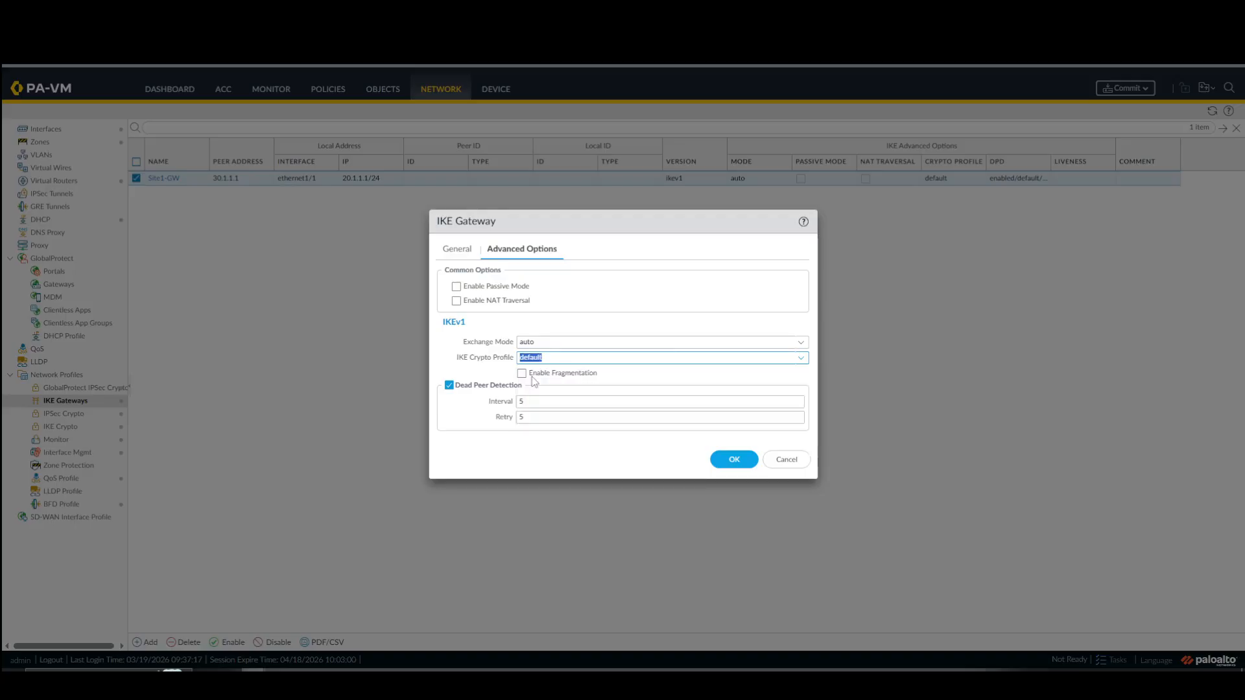
left_click(730, 463)
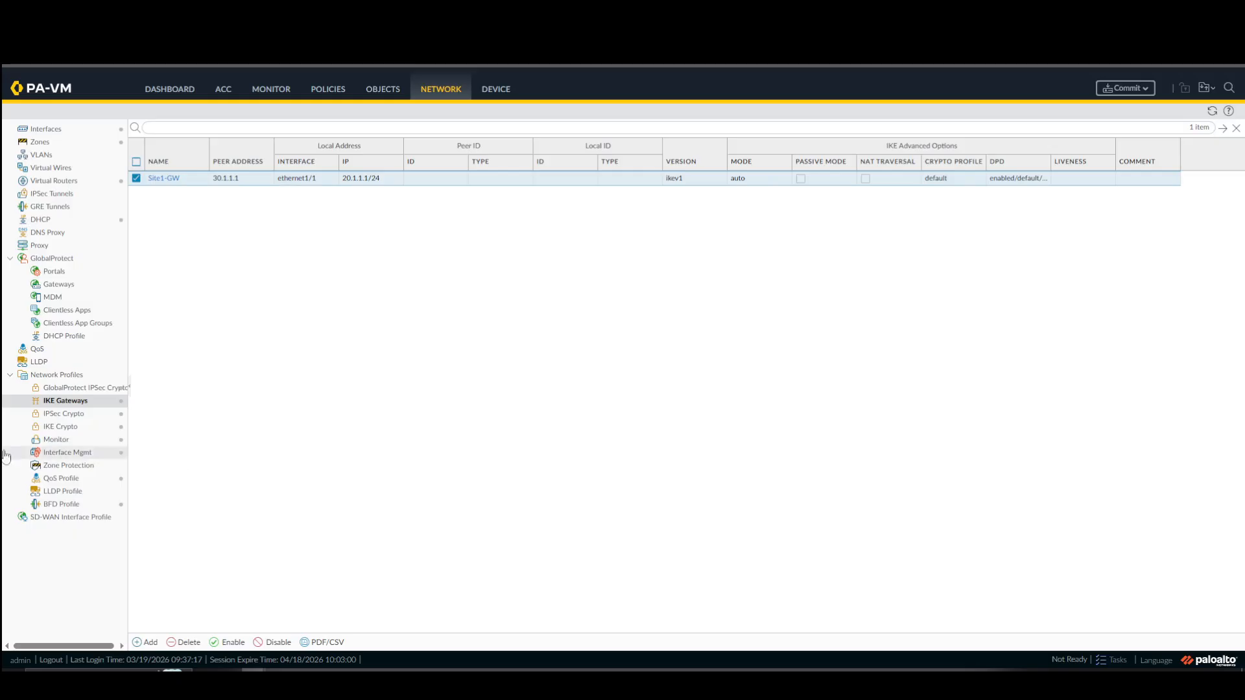
Add a new IPSec tunnel named S1-to-S2-VPN.
left_click(70, 224)
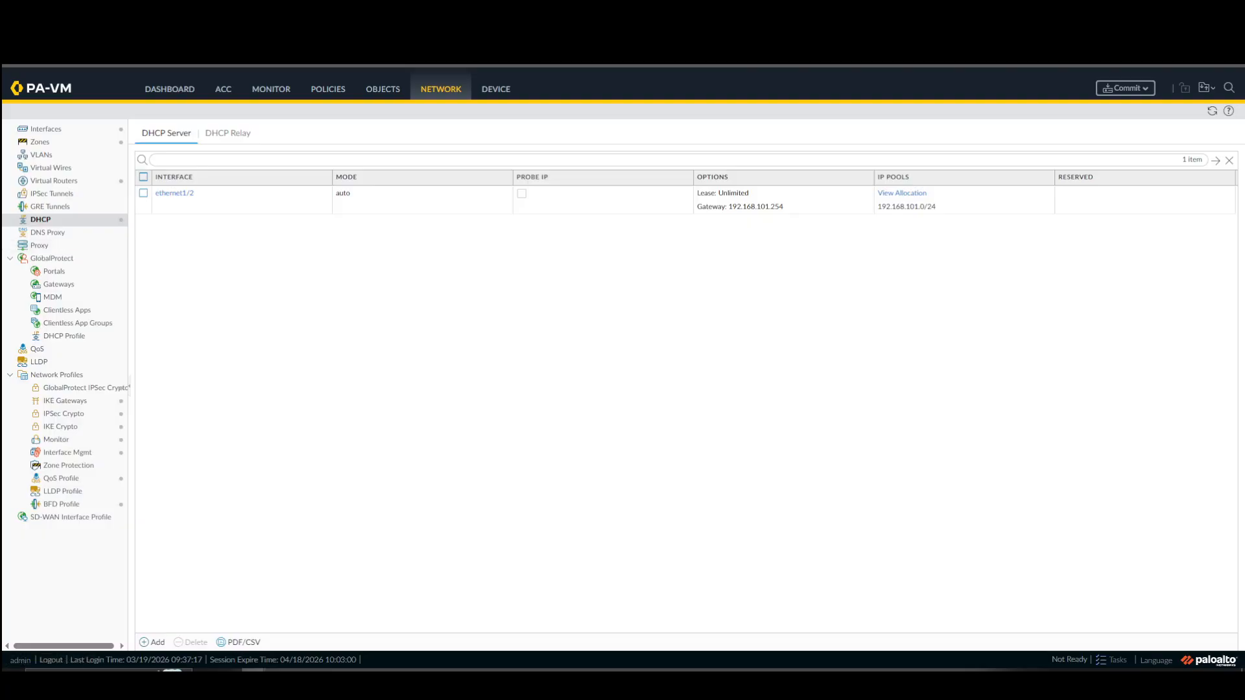
left_click(91, 195)
left_click(140, 642)
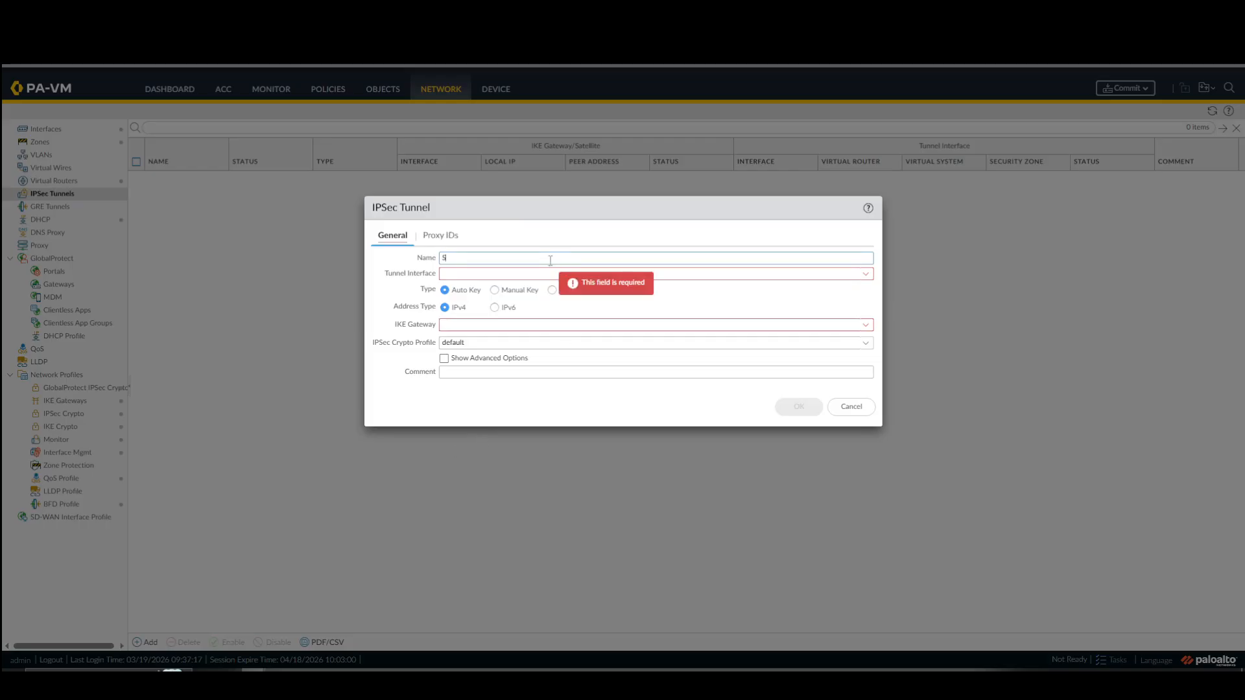
type("S1-to-S")
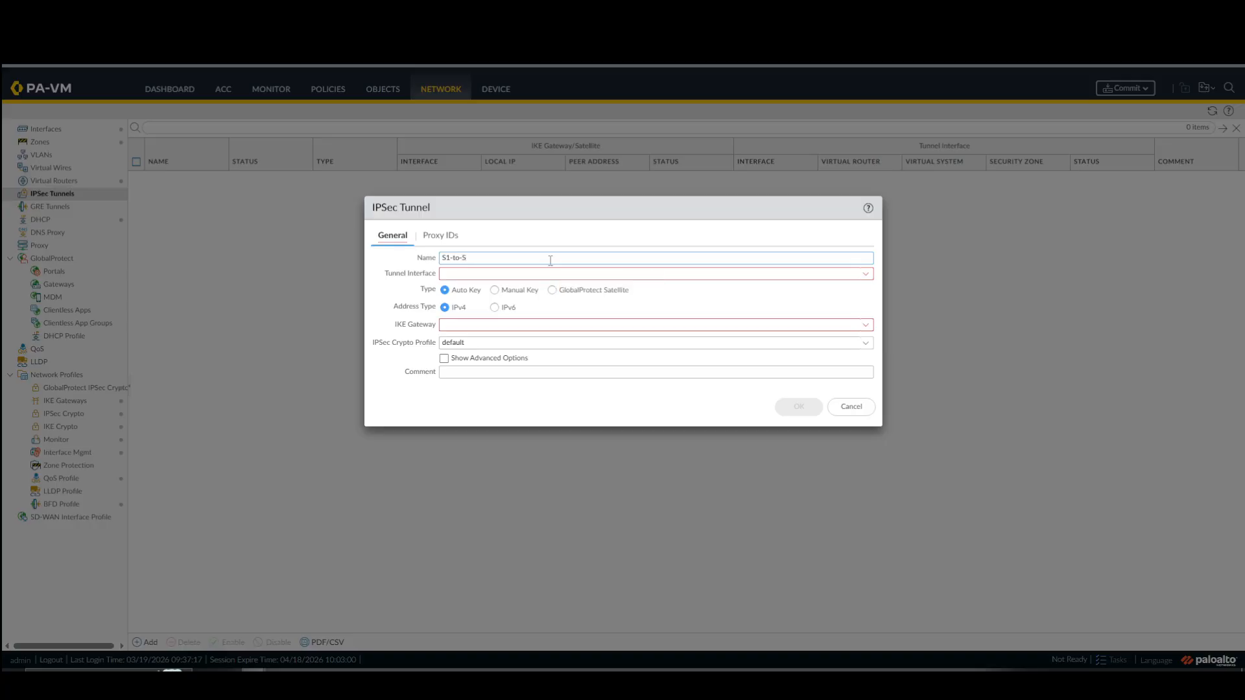
type("2-VPN")
Assign tunnel.1 as the tunnel interface and Site1-GW as the IKE gateway of the S1-to-S2-VPN tunnel.
left_click(544, 273)
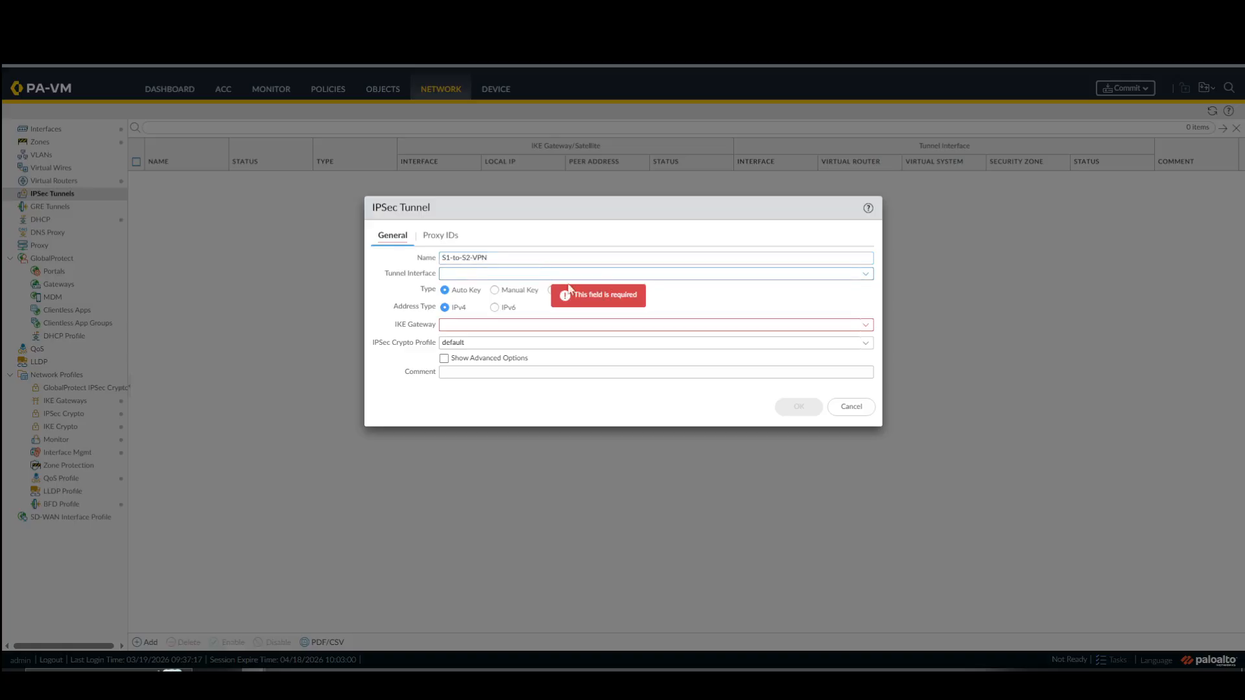
left_click(866, 273)
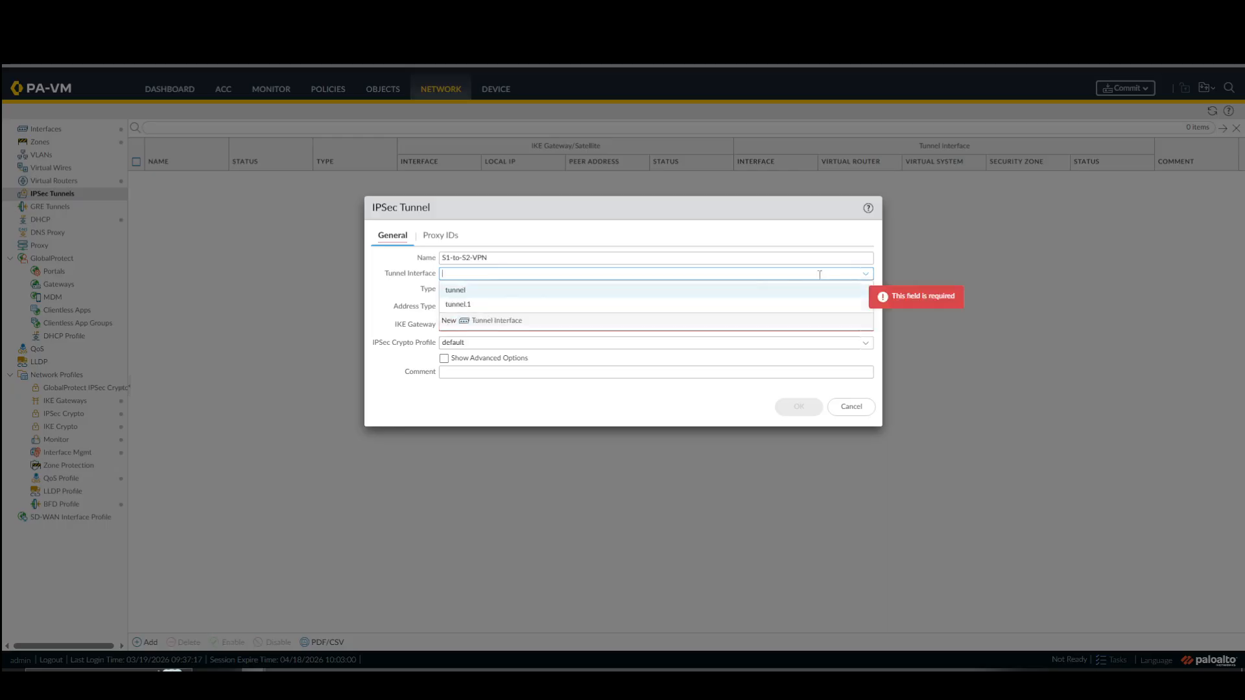
left_click(457, 305)
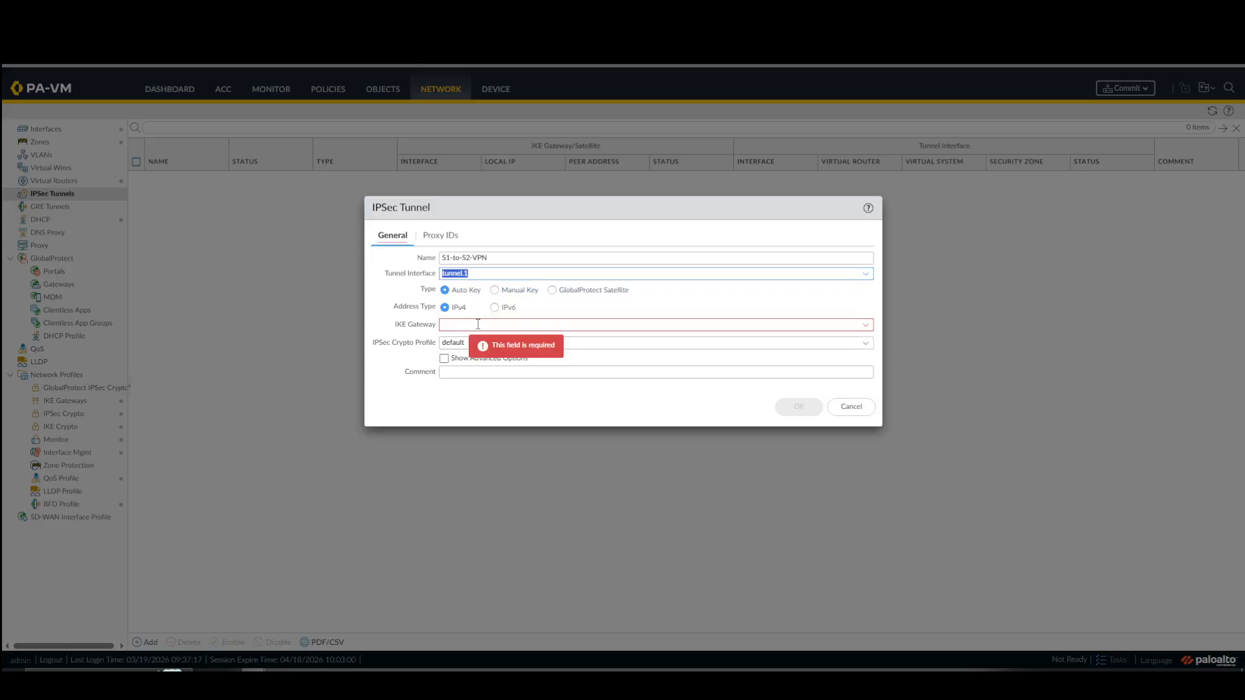
left_click(865, 326)
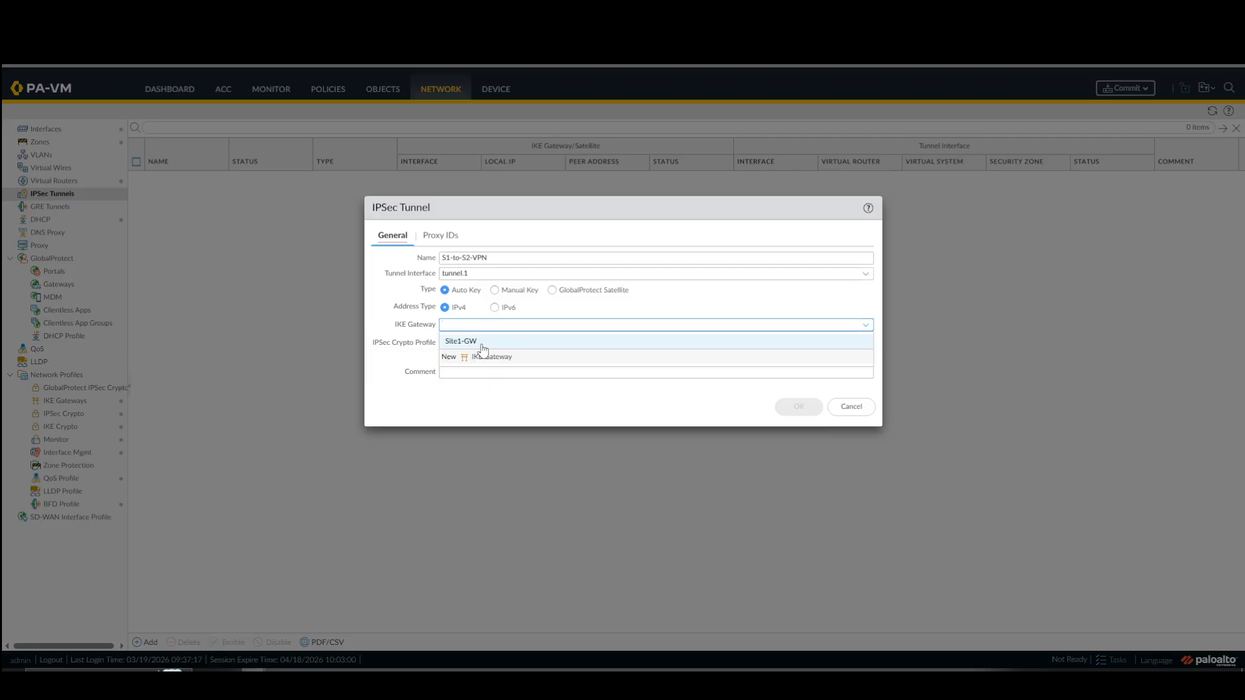
left_click(482, 344)
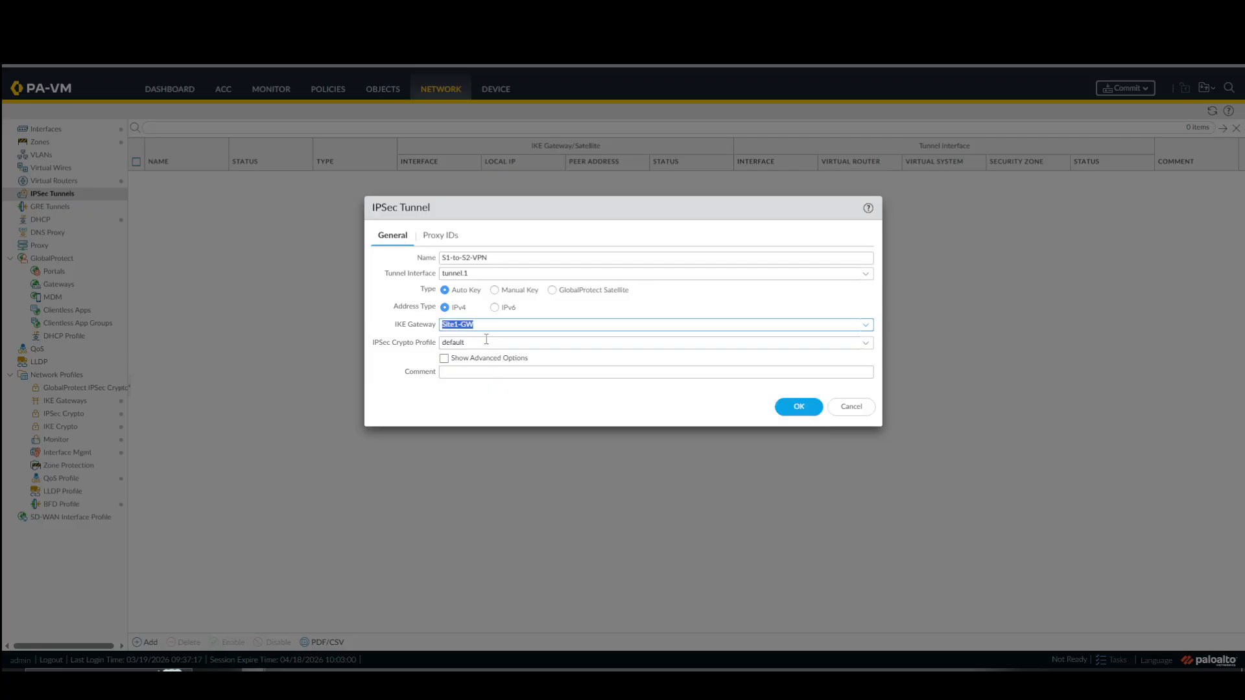
Review the S1-to-S2-VPN tunnel's advanced options and Proxy ID fields, and save the tunnel with the default IPSec crypto profile.
left_click_drag(393, 344, 430, 346)
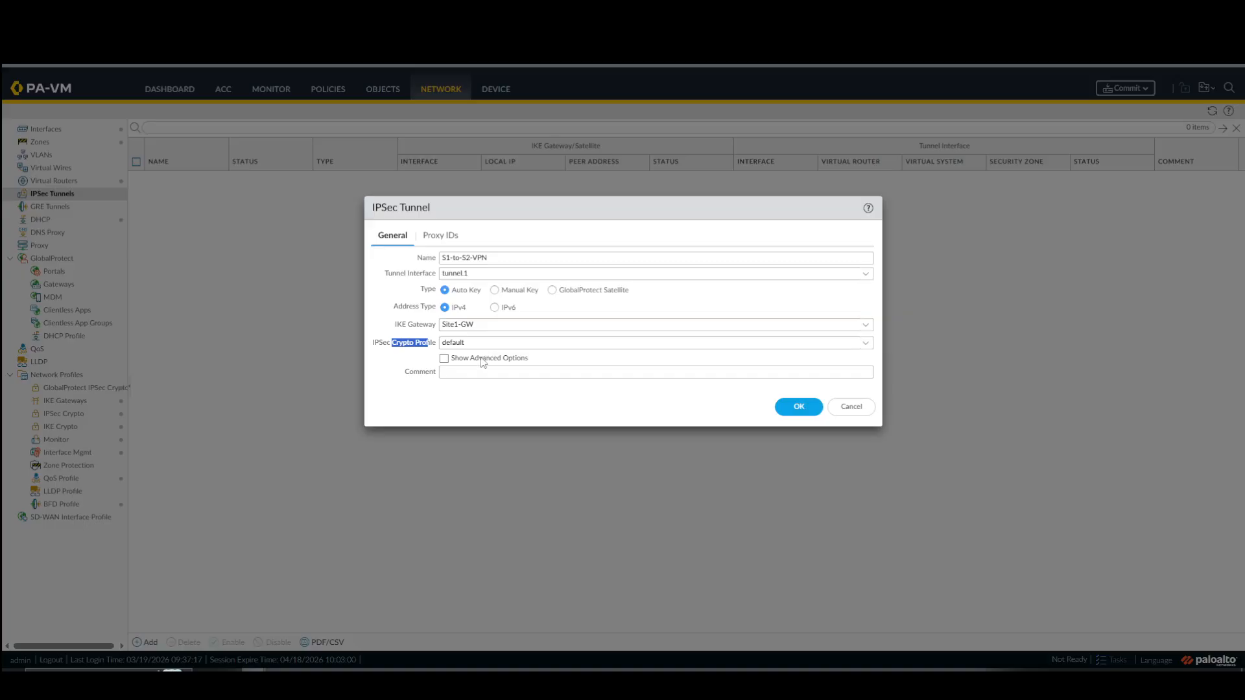
left_click(444, 359)
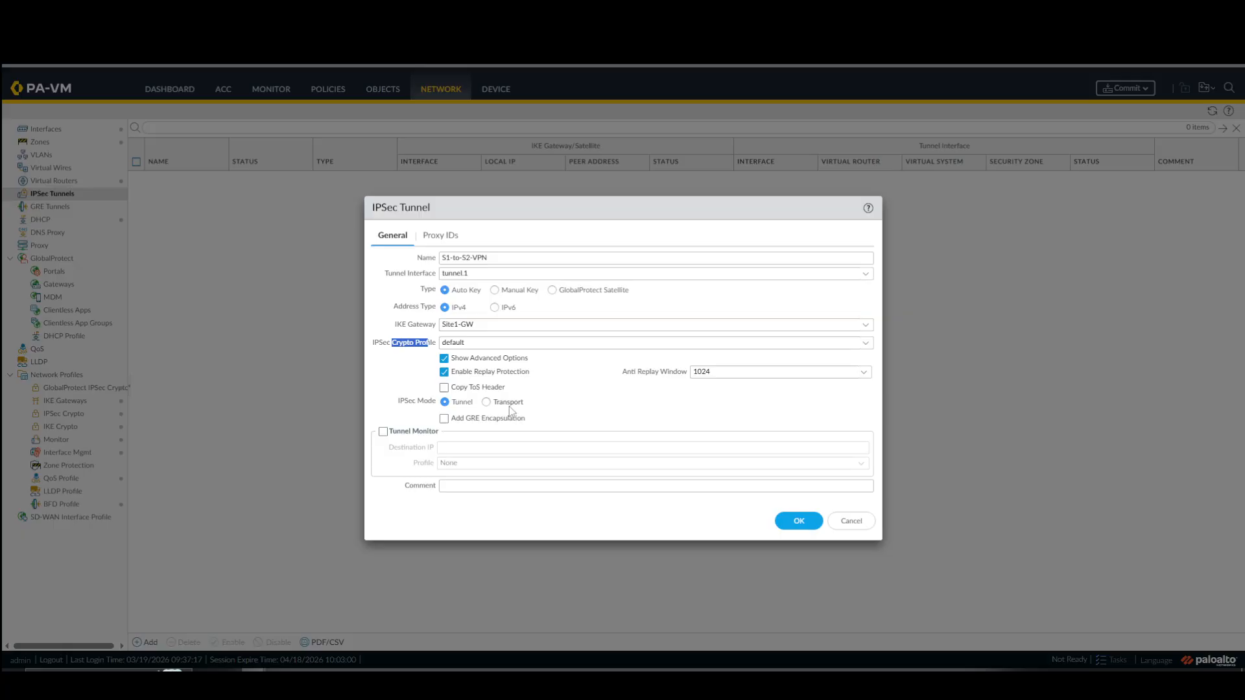
left_click(444, 359)
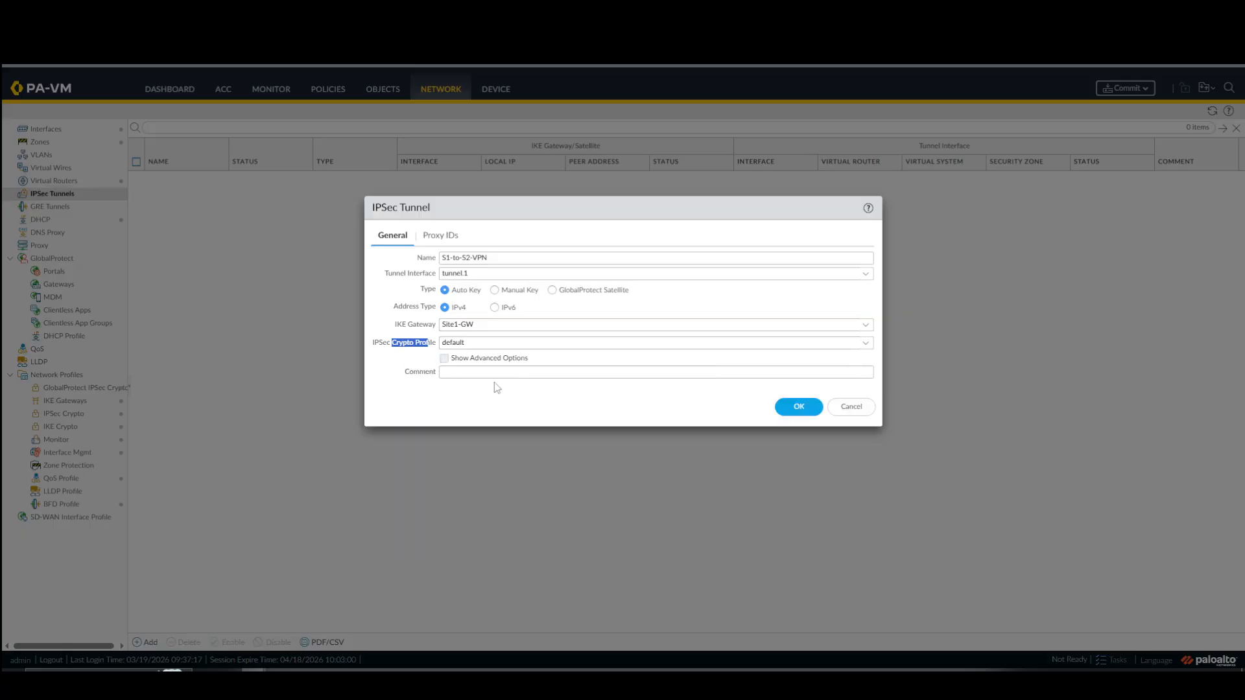
left_click(442, 237)
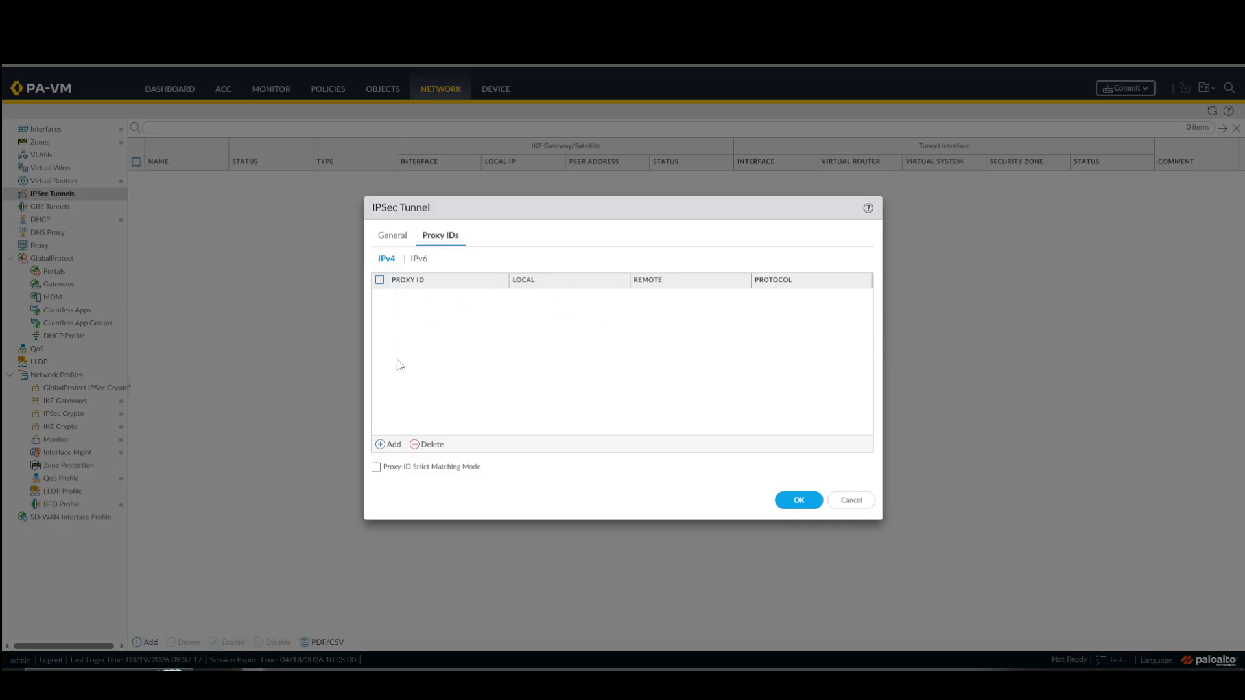
left_click(392, 443)
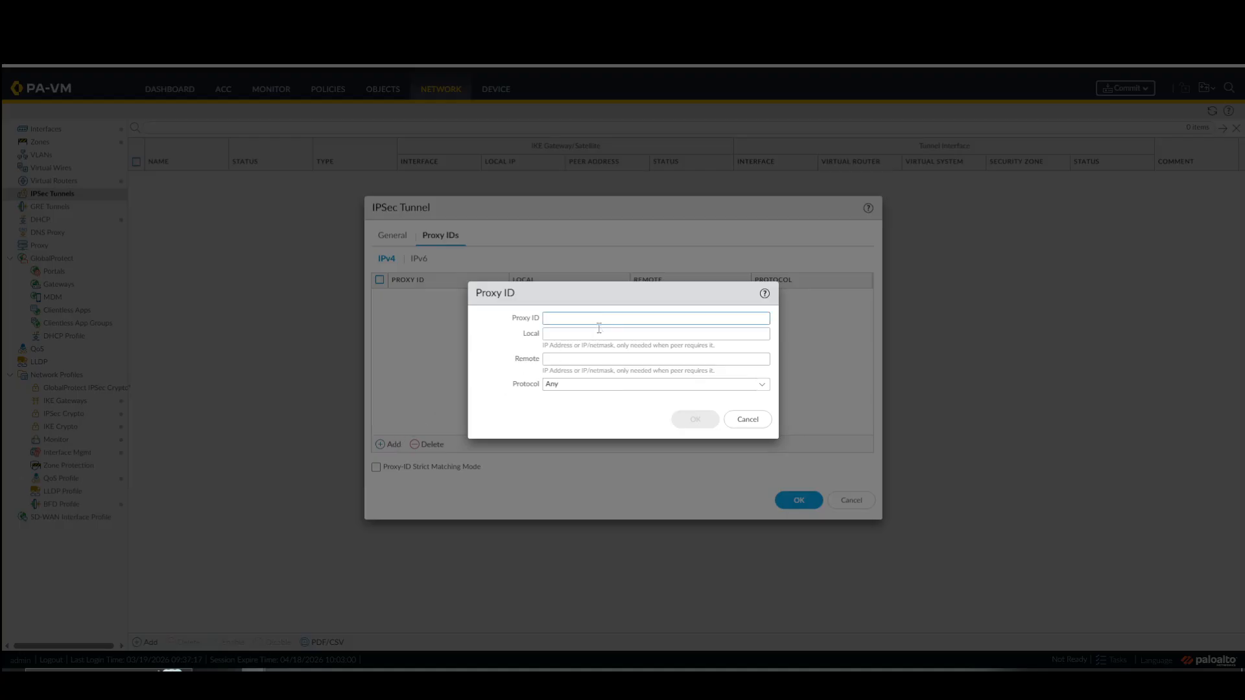
mouse_move(615, 319)
left_click(755, 421)
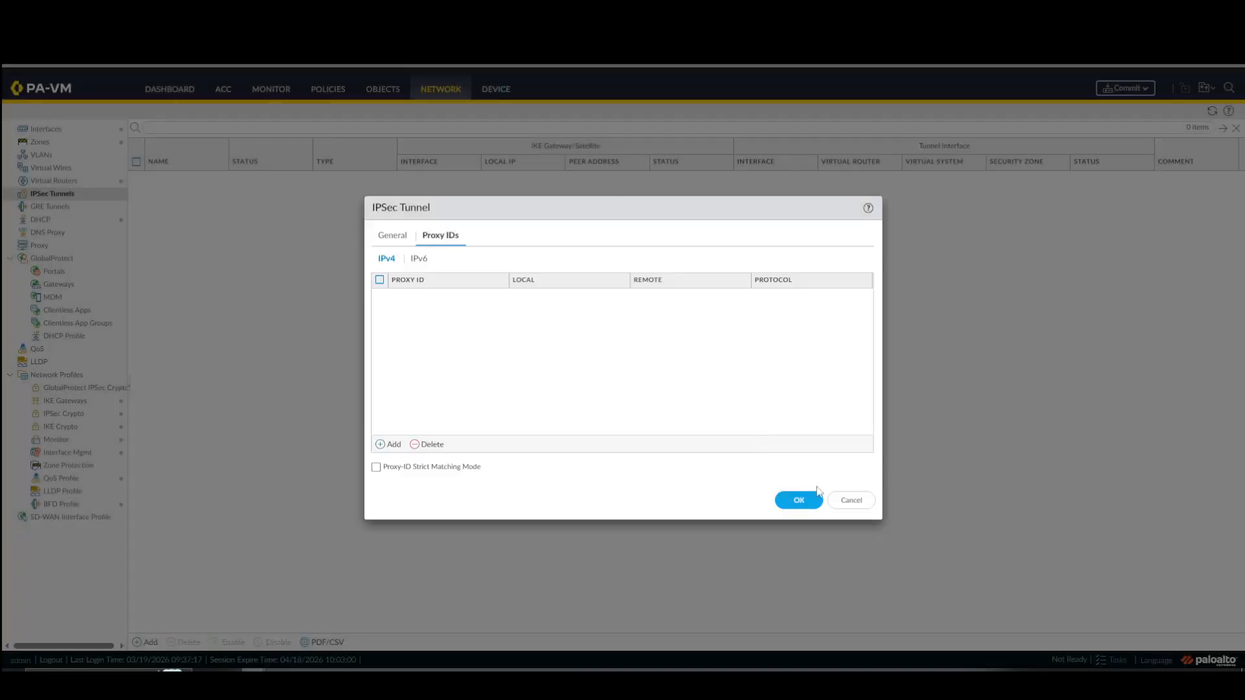
left_click(389, 238)
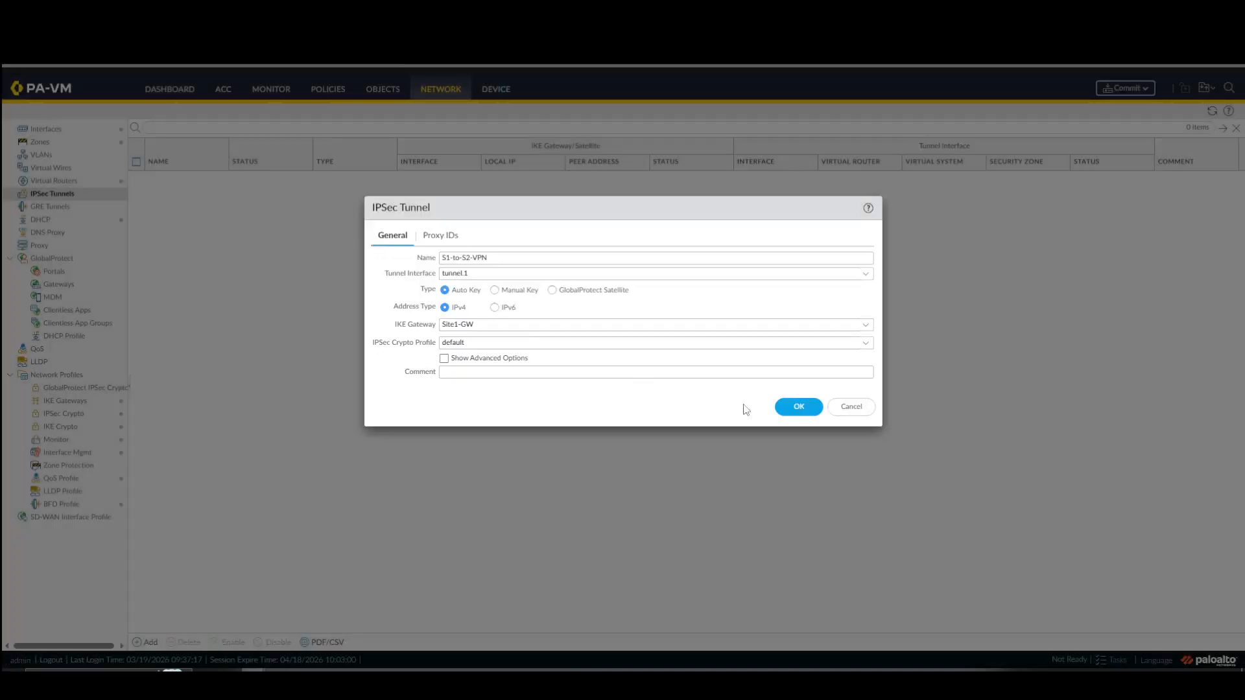
left_click(799, 407)
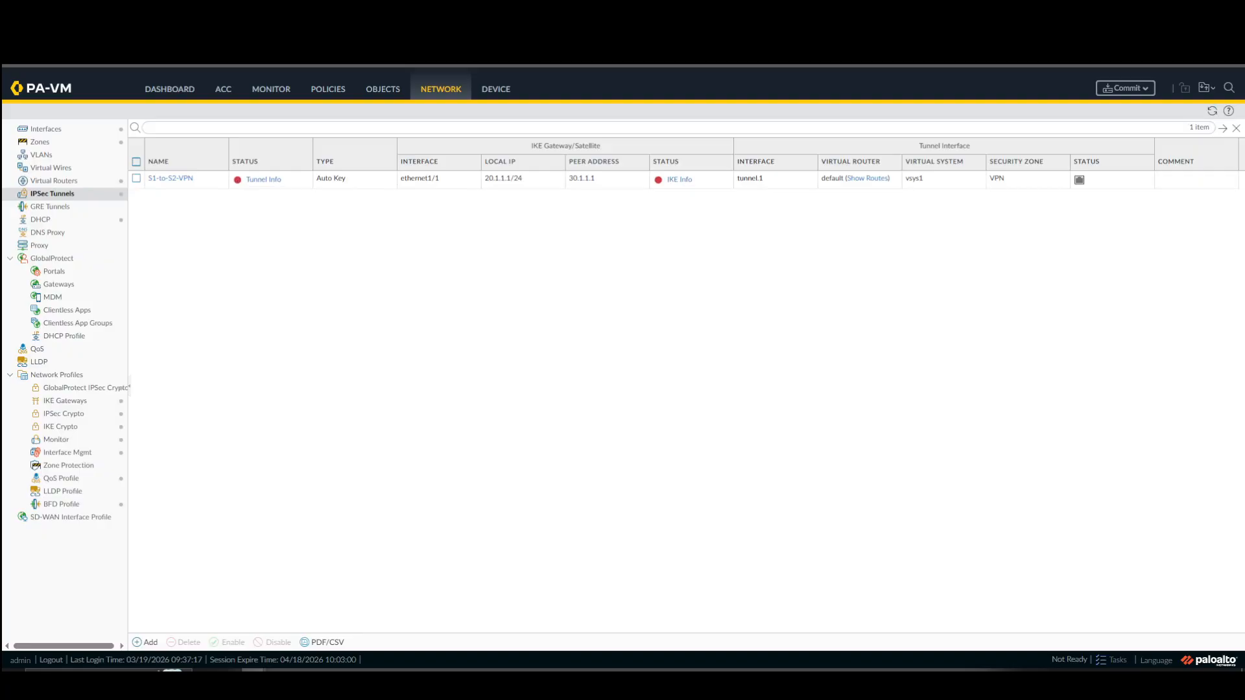
Add an IPv4 static route named "S1-to-S2 Route" to the default virtual router.
left_click(74, 181)
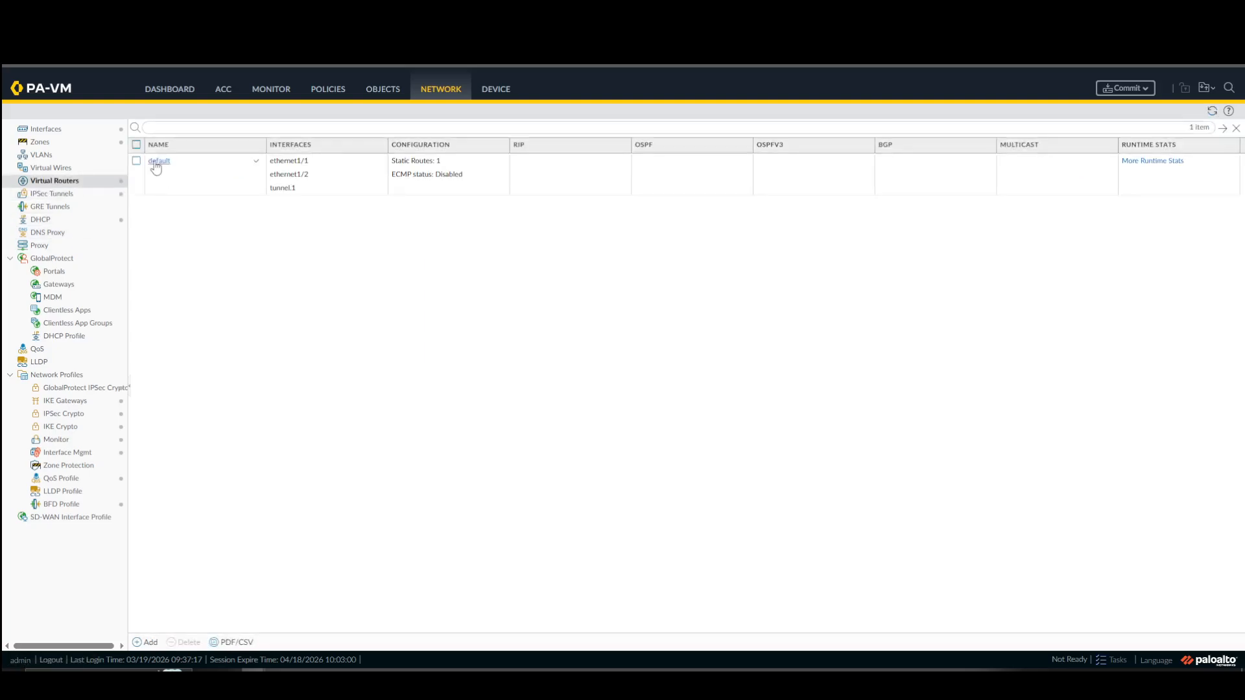
left_click(156, 166)
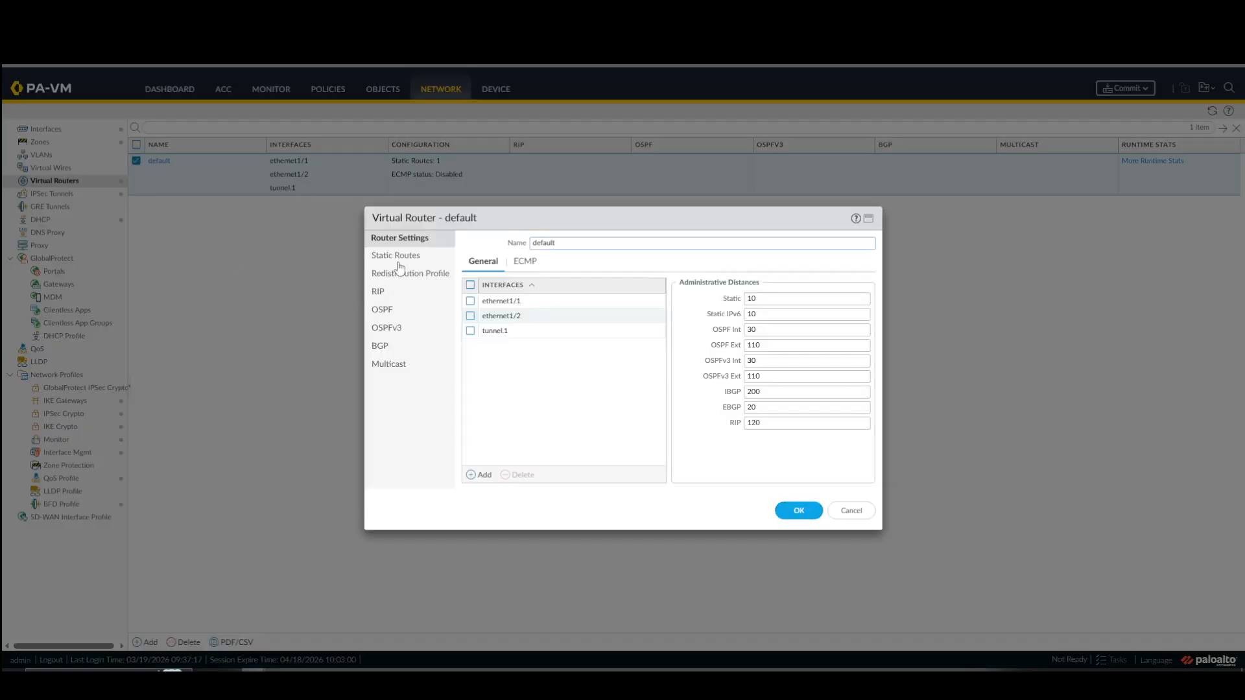
left_click(395, 258)
left_click(479, 478)
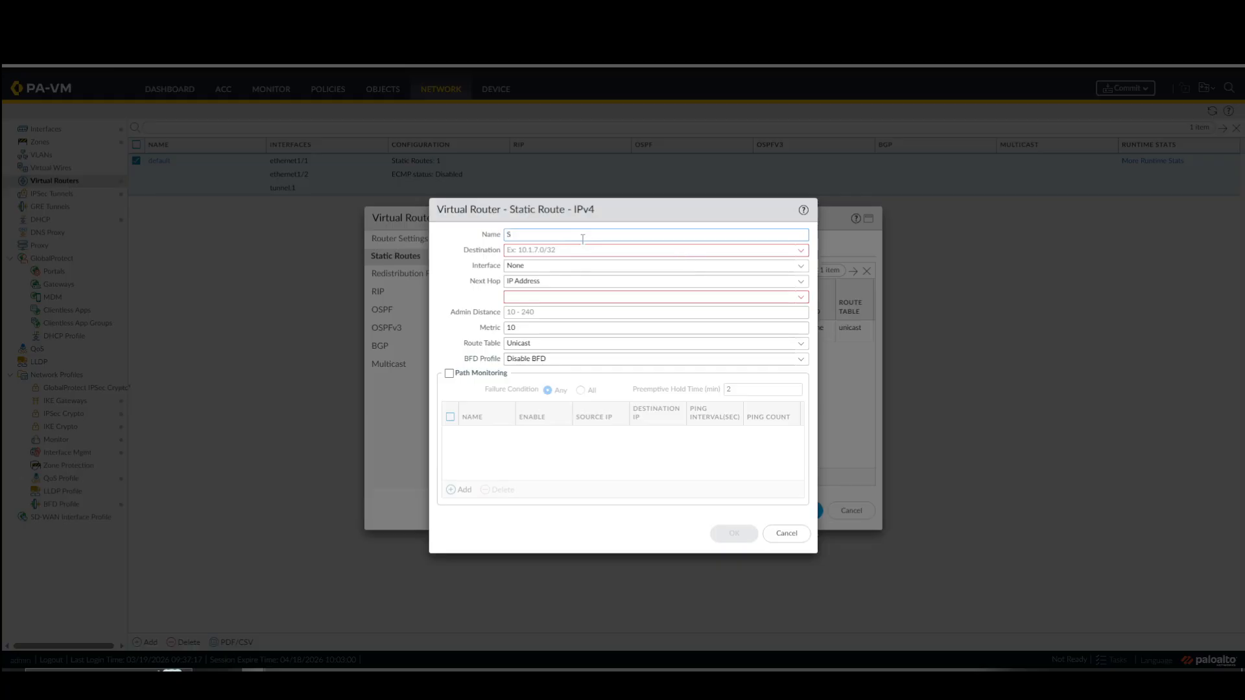
type("1-to-S2 Route")
Check the Site 2 LAN subnet in the EVE lab topology and set the static route's destination to 192.168.102.0/24.
left_click(550, 248)
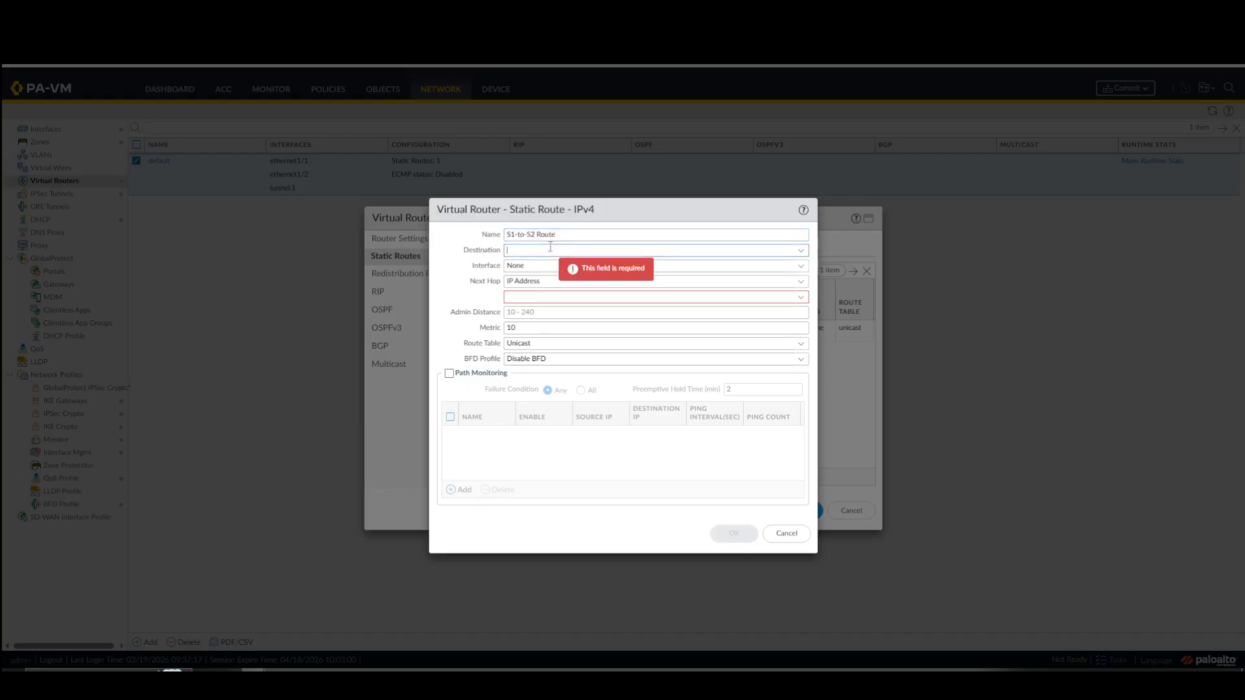
type("192")
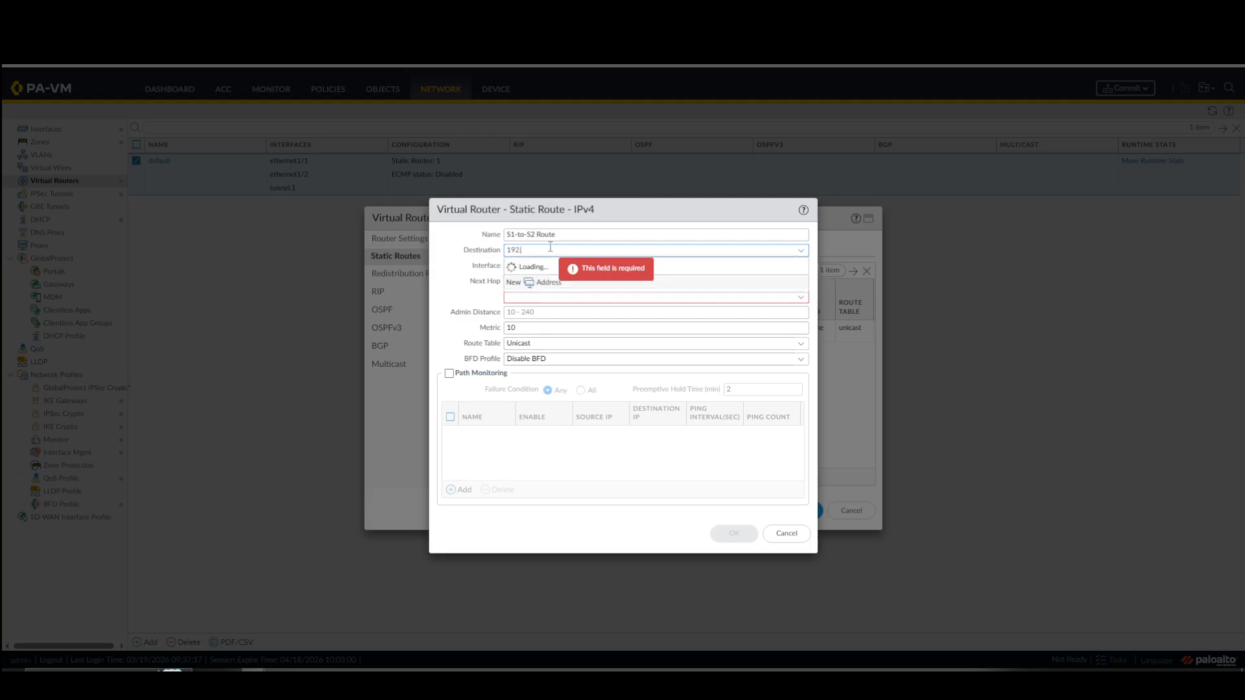
type(".168")
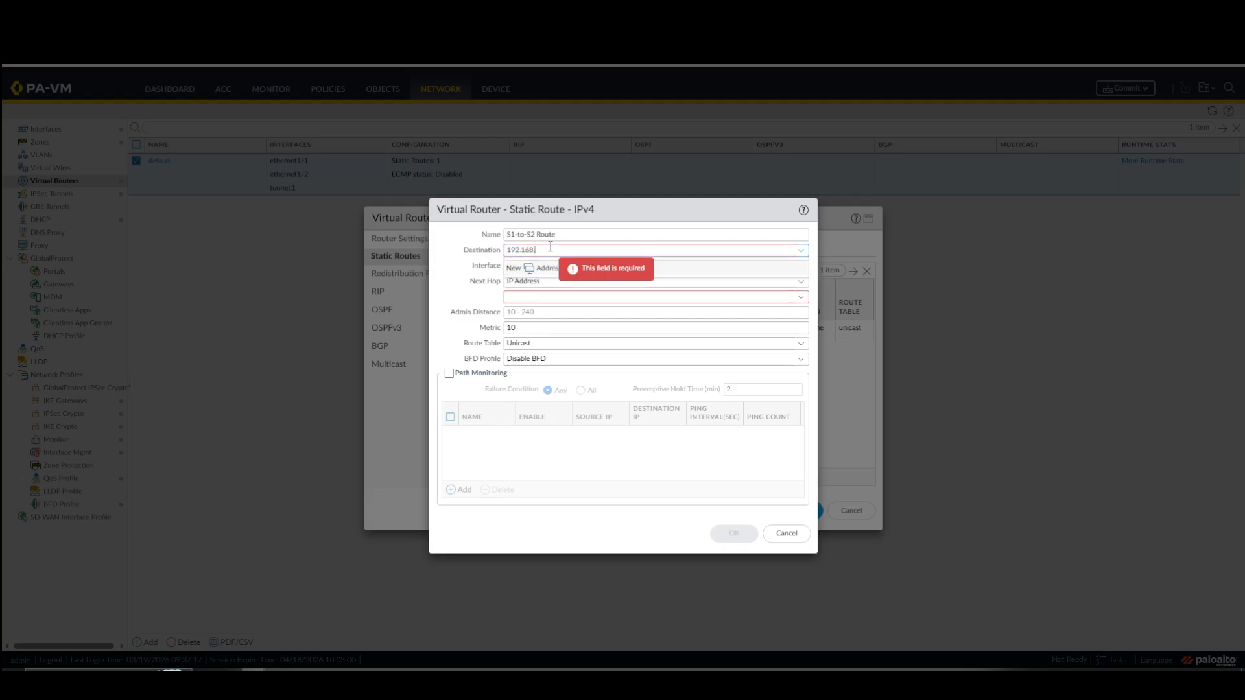
left_click(137, 10)
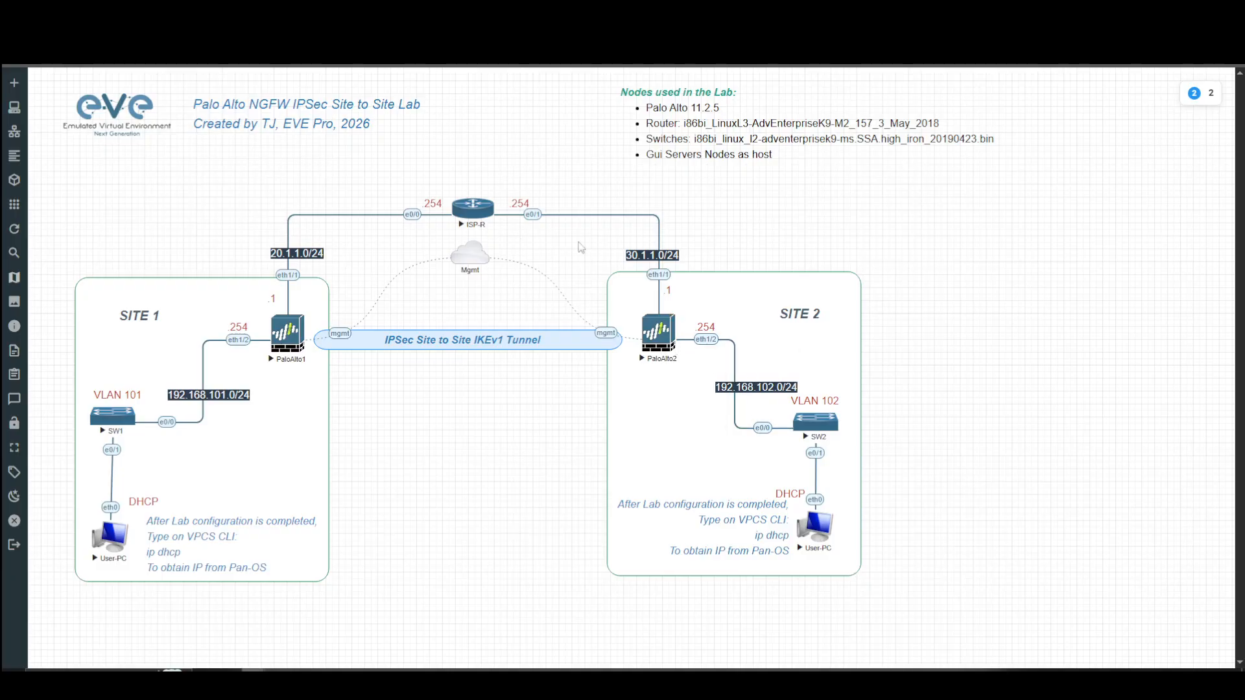
left_click(260, 10)
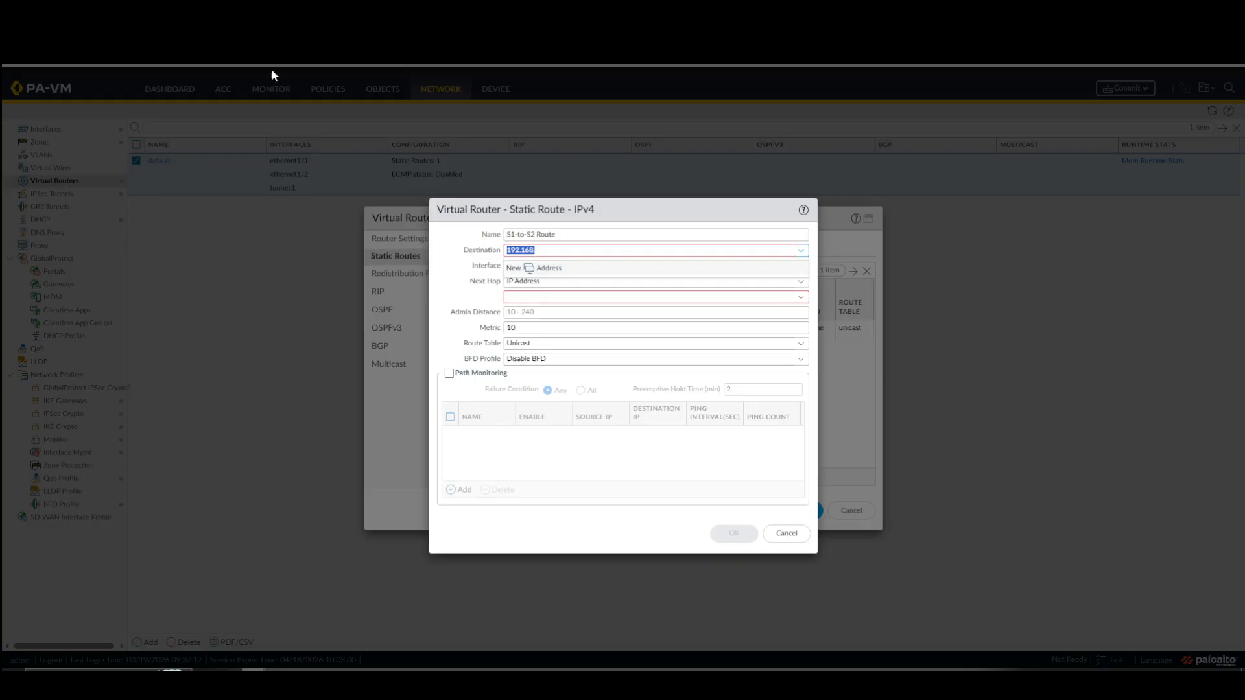
left_click(545, 251)
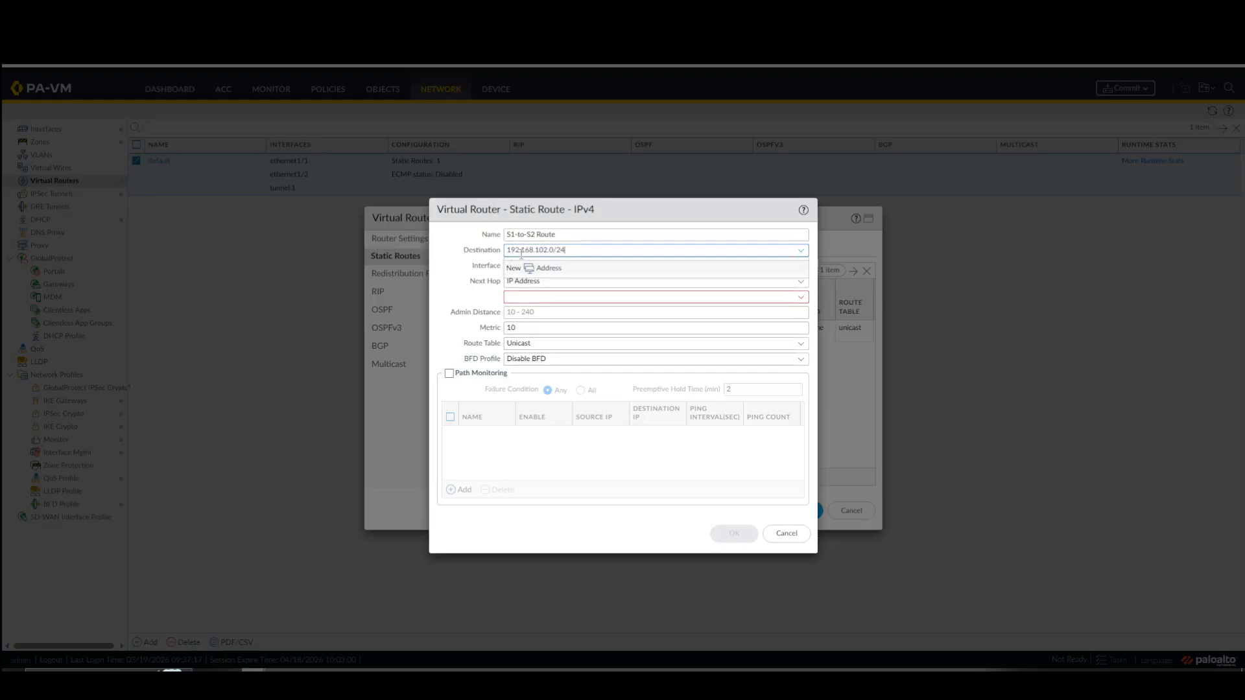
left_click(470, 266)
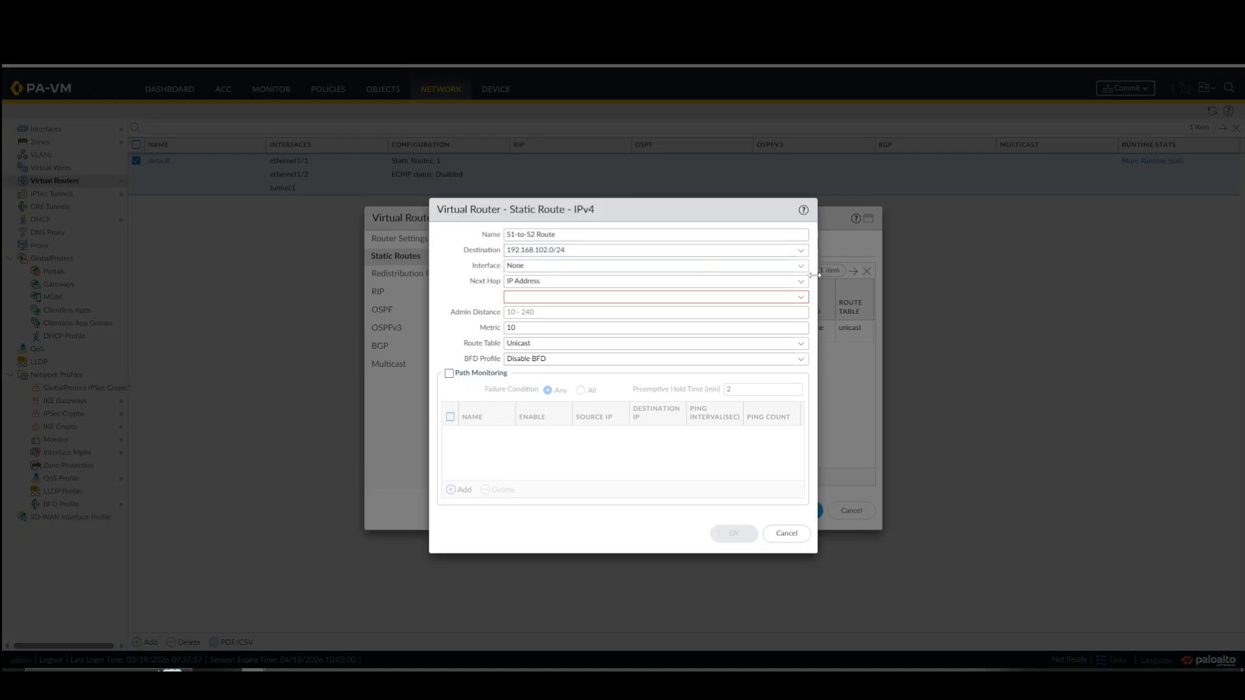
Set the route's interface to tunnel.1 and its next hop to None, and save the route and the virtual router.
left_click(765, 268)
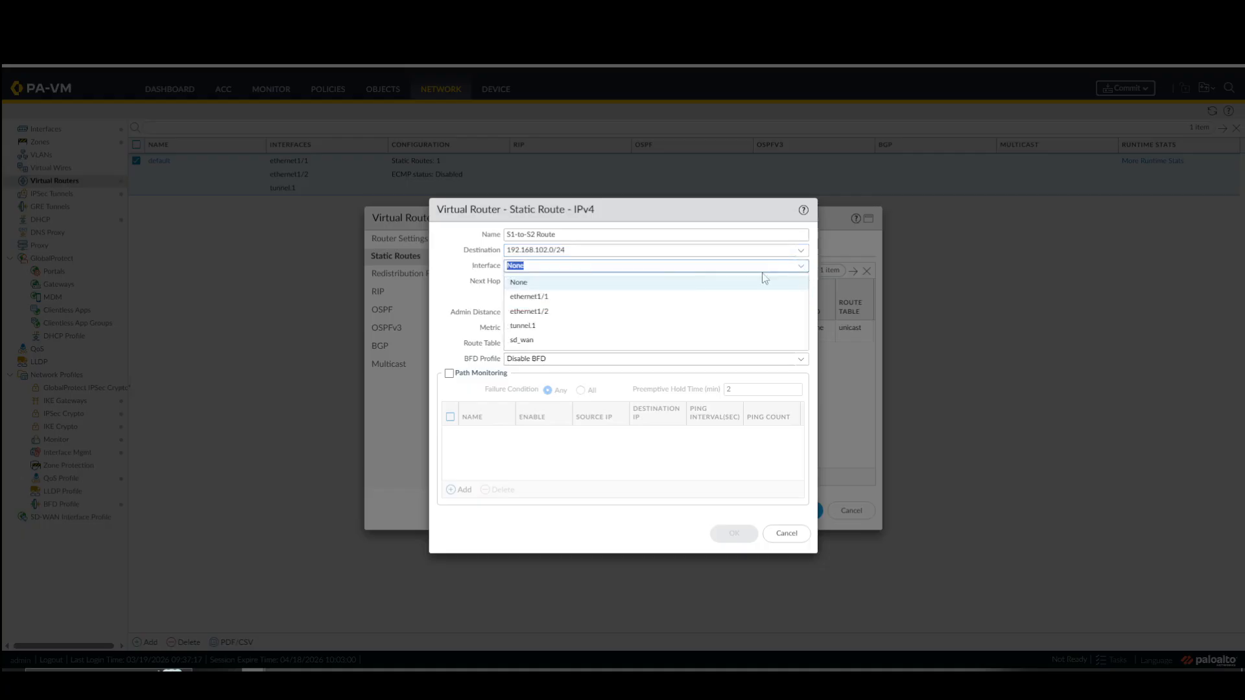
left_click(539, 327)
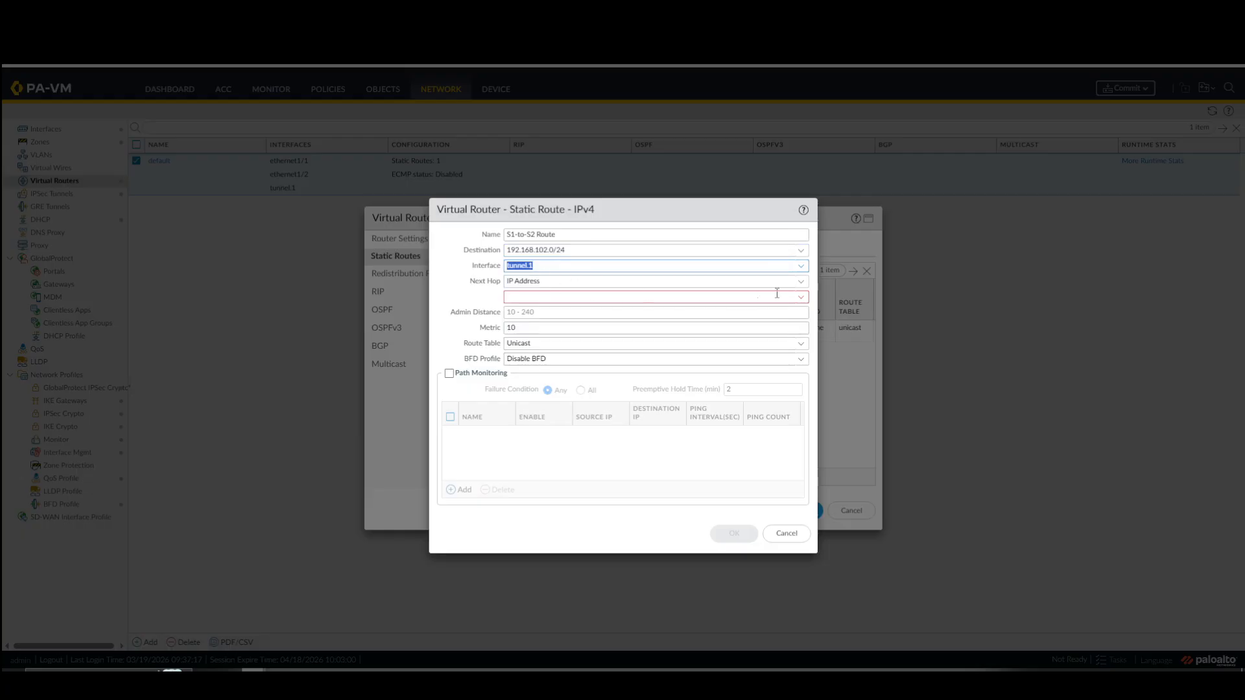
left_click(801, 282)
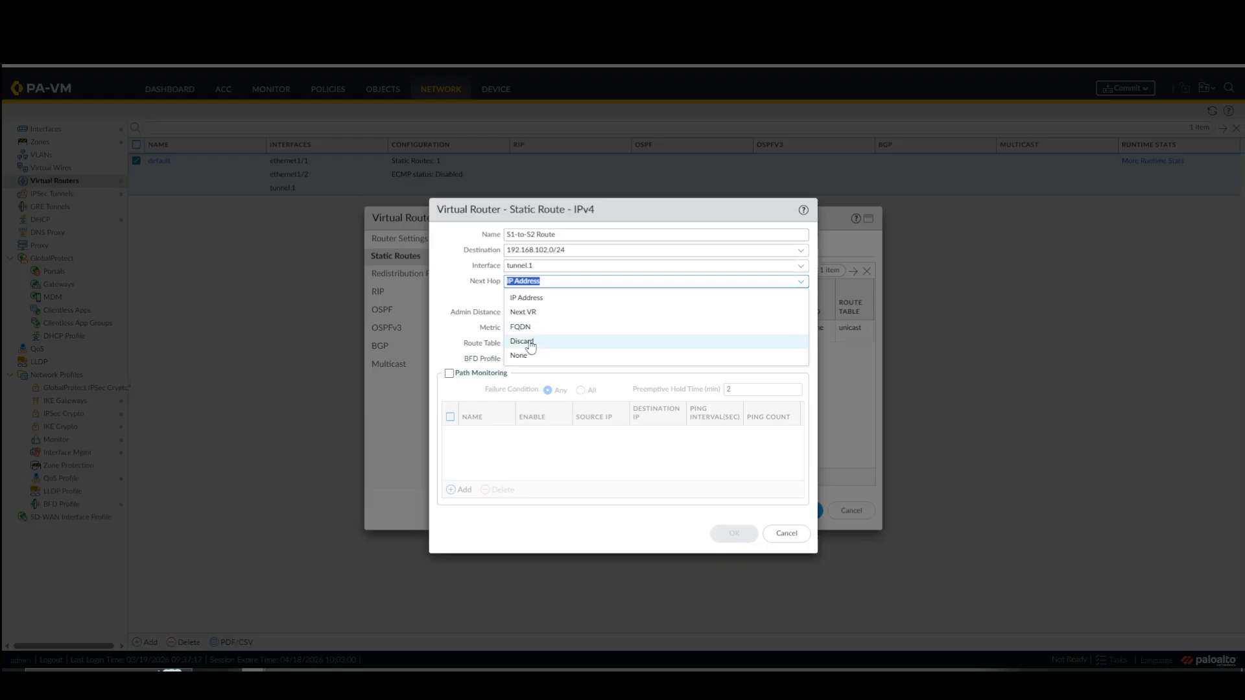
left_click(522, 356)
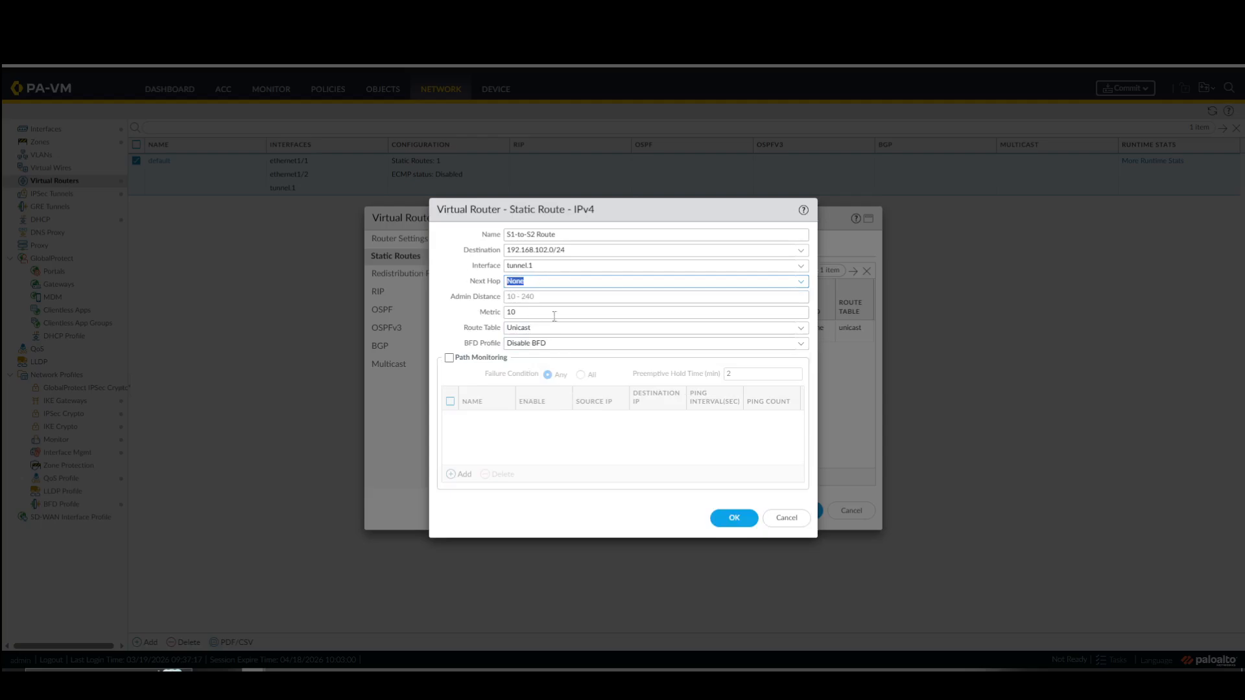
left_click(733, 518)
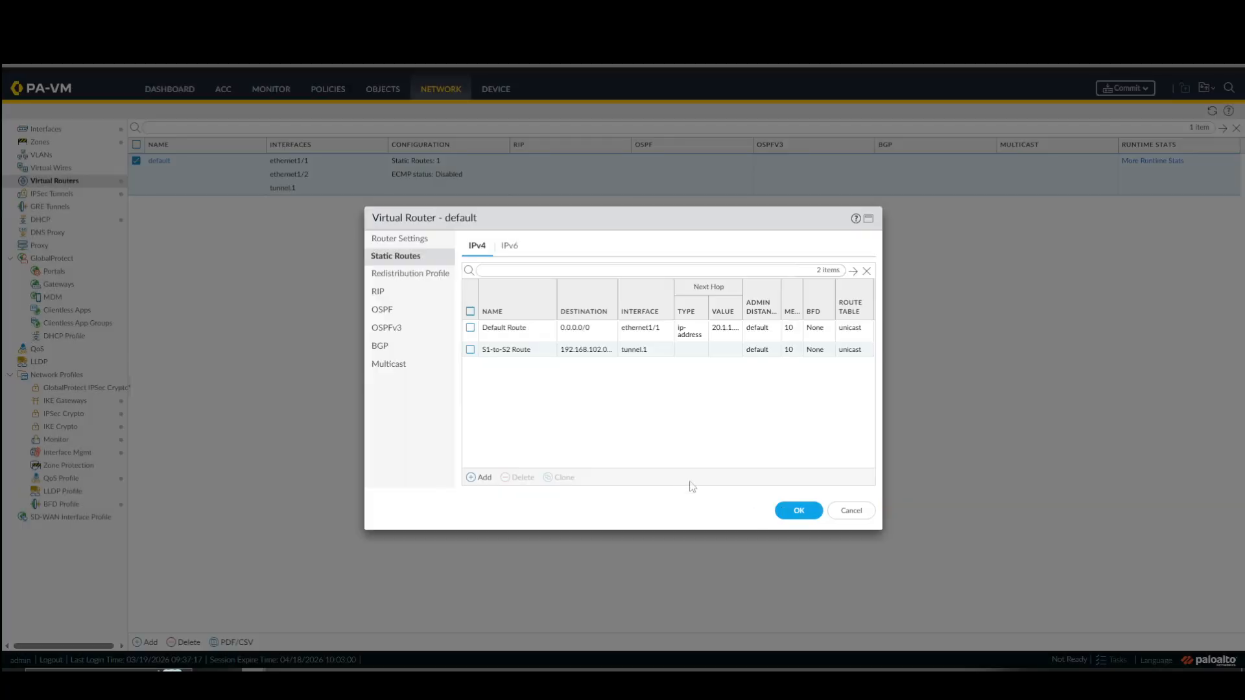
left_click(798, 511)
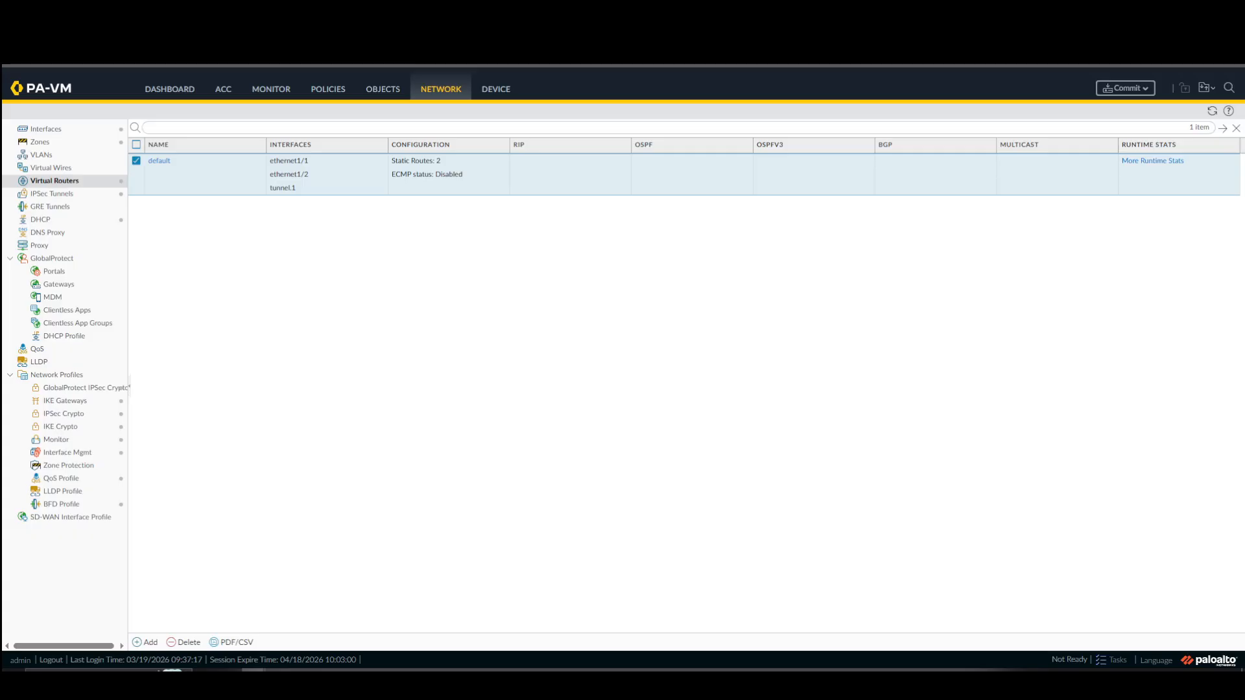
Check the security policy rules on the Site 1 firewall and commit its configuration.
left_click(311, 97)
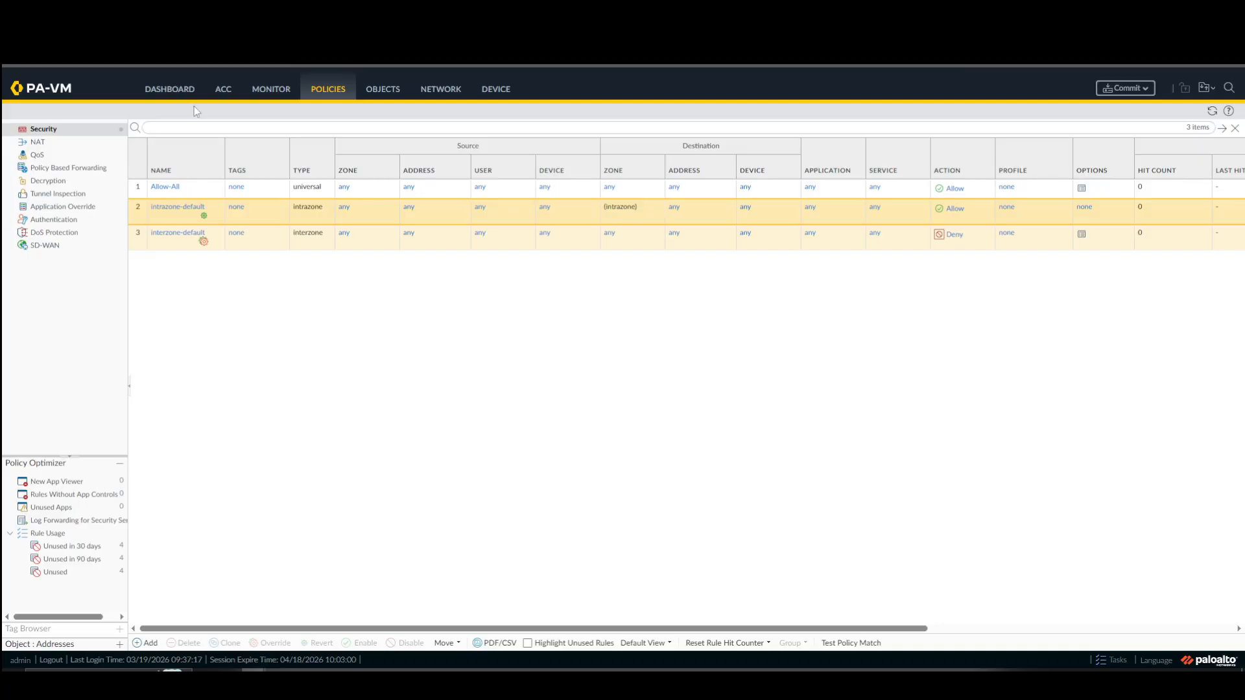
left_click(1126, 88)
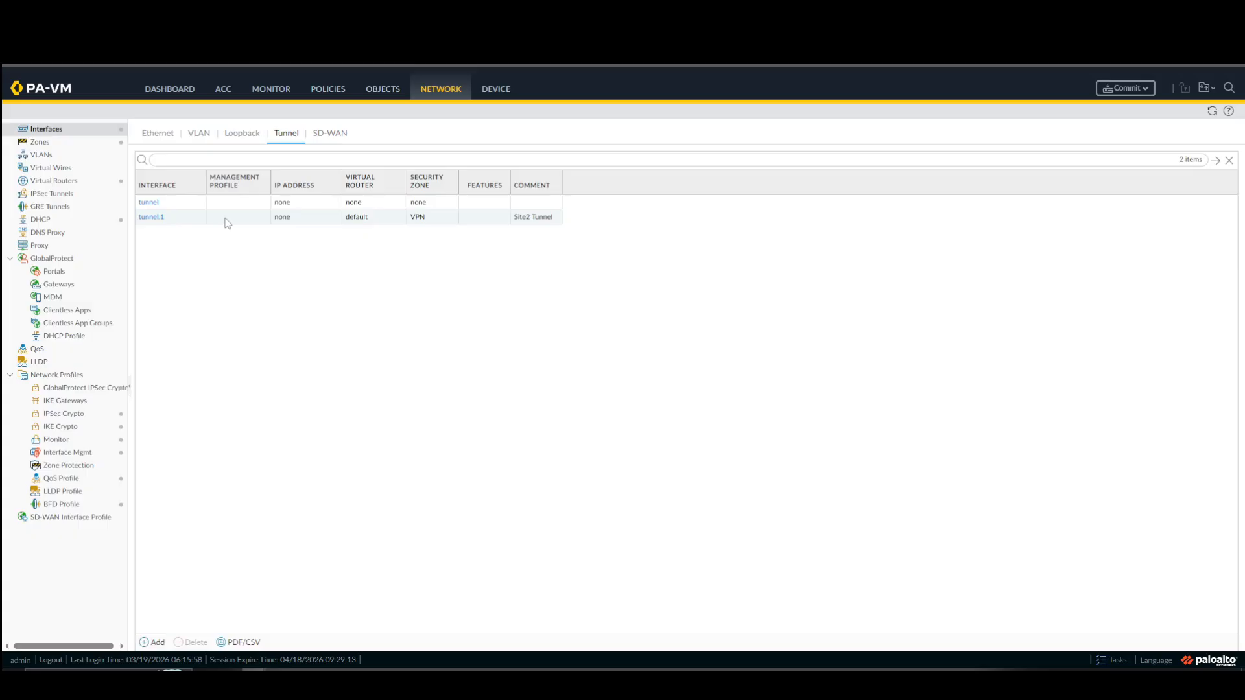
Check the Site 2 firewall's interfaces and zones, and add an IPv4 static route named "S2-to-S1 Route" to its default virtual router.
left_click(166, 139)
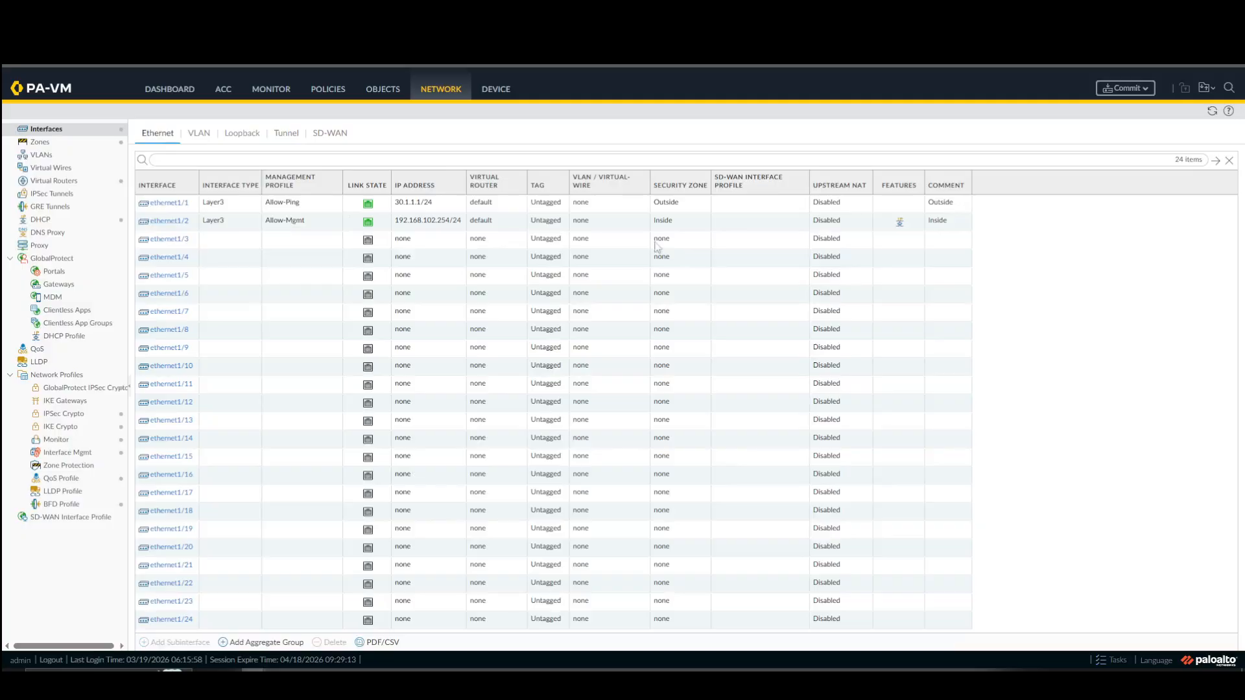
left_click(272, 139)
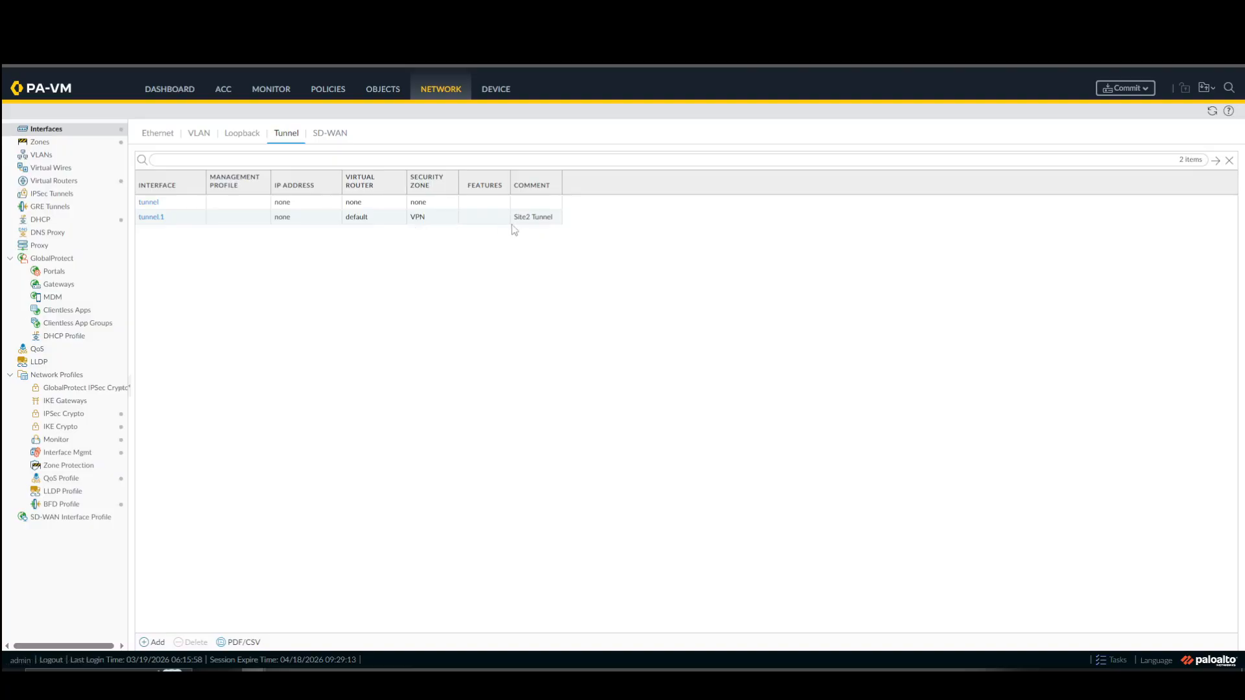
left_click(83, 143)
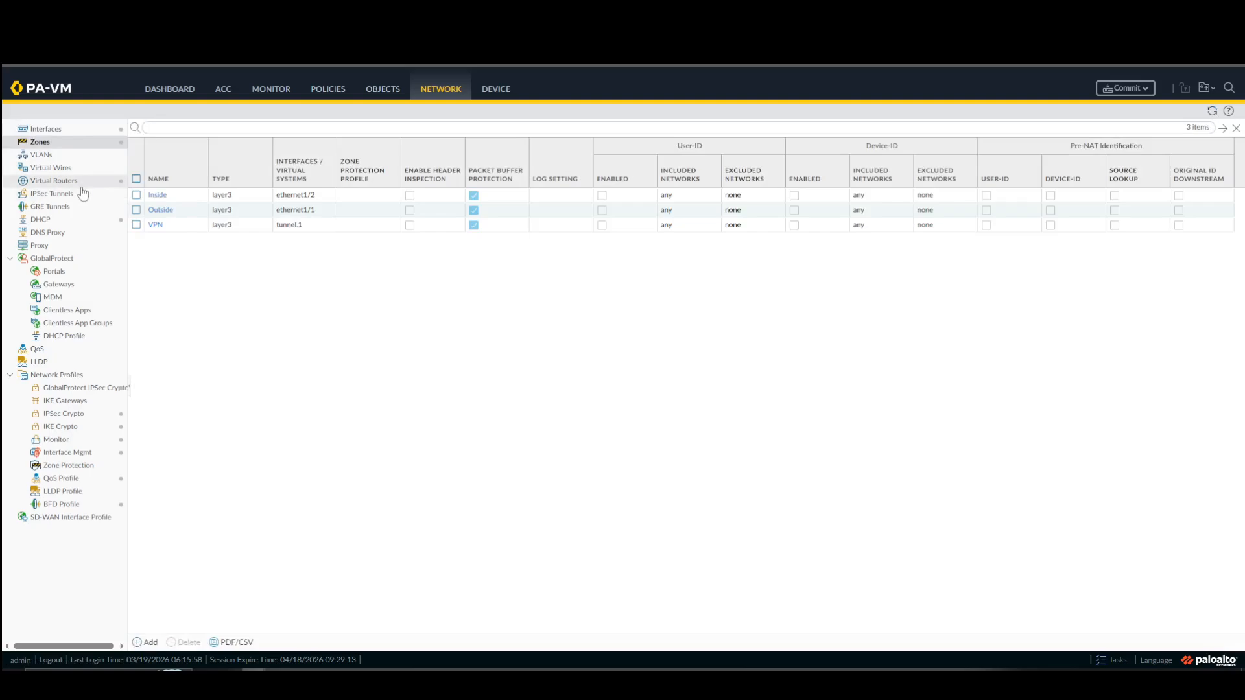
left_click(55, 181)
left_click(159, 162)
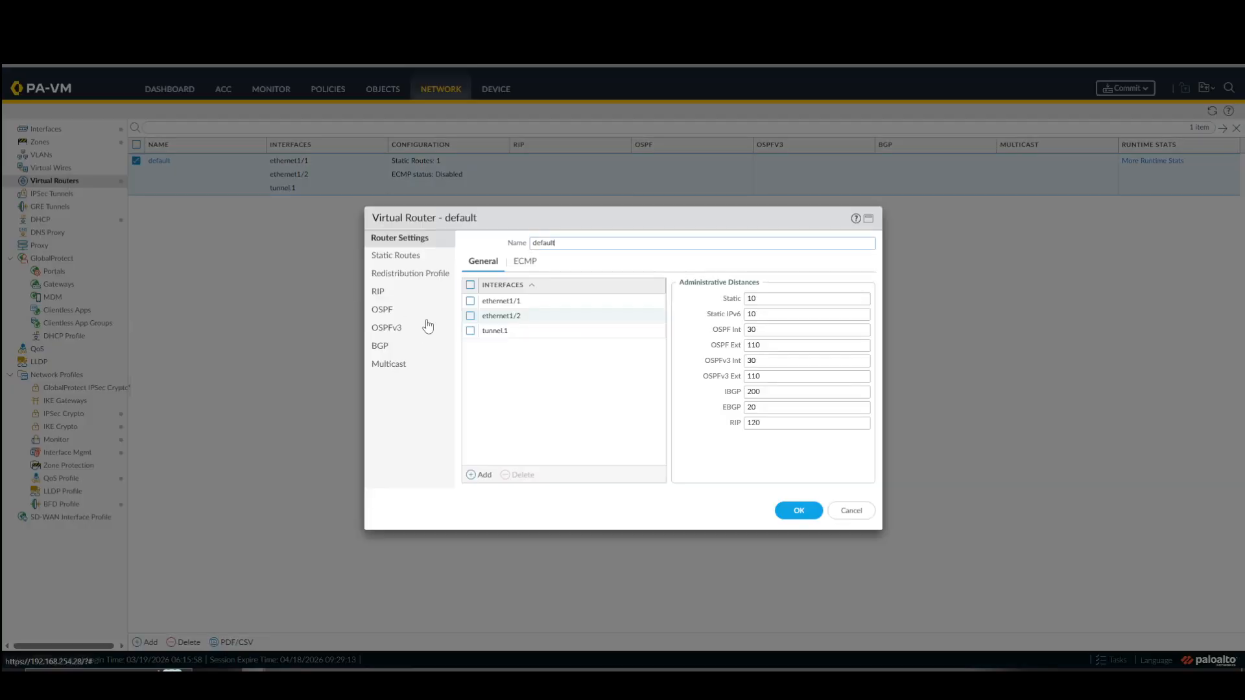
left_click(404, 258)
left_click(473, 475)
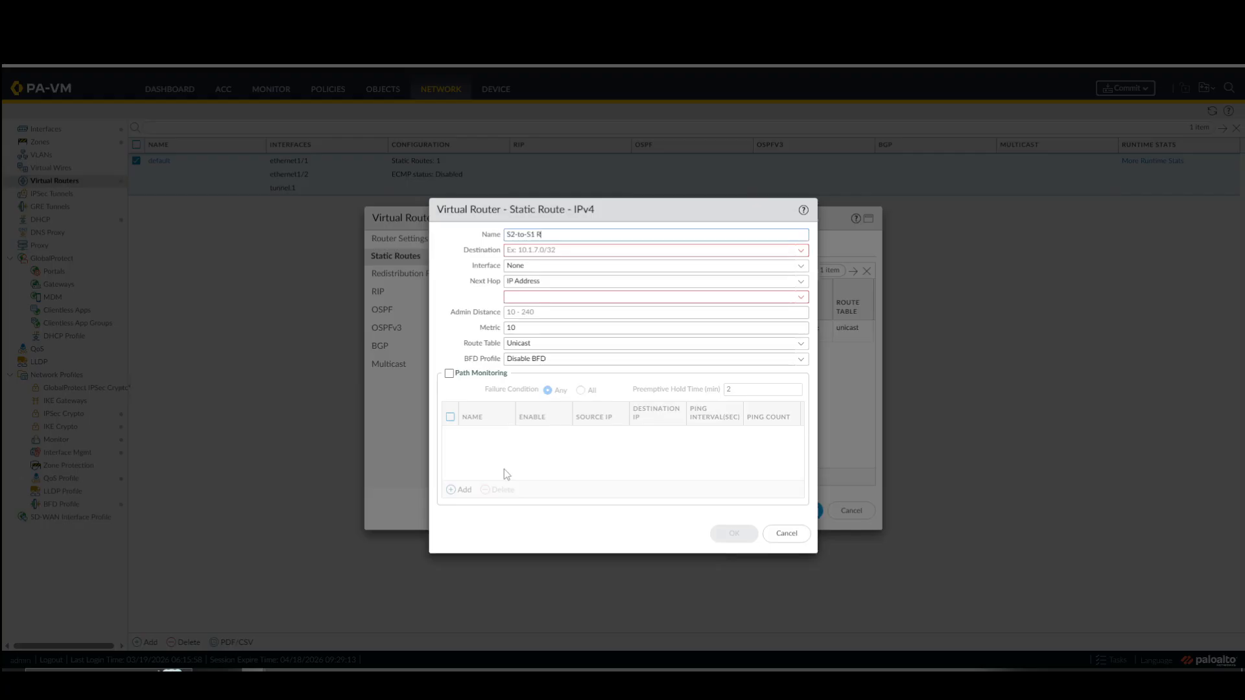
type("S2-to-S1 Route")
Set the S2-to-S1 route's destination to 192.168.101.0/24 and its interface to ethernet1/1.
left_click(664, 251)
type("19")
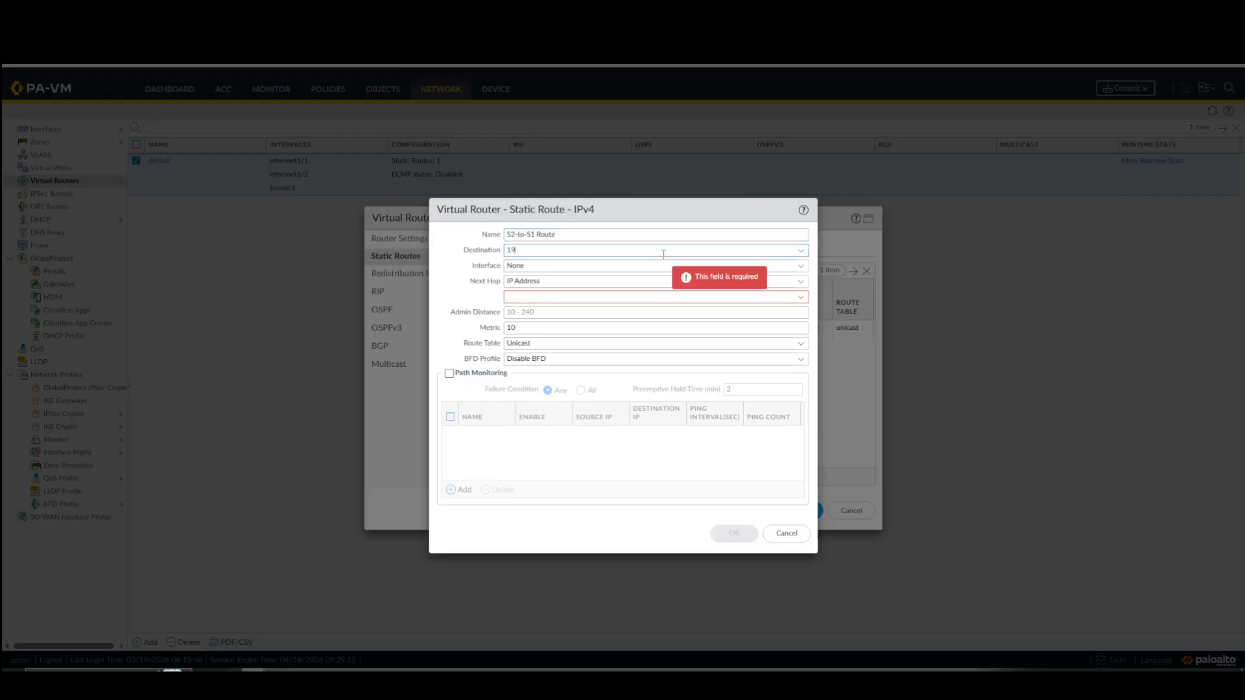
type("2.168.")
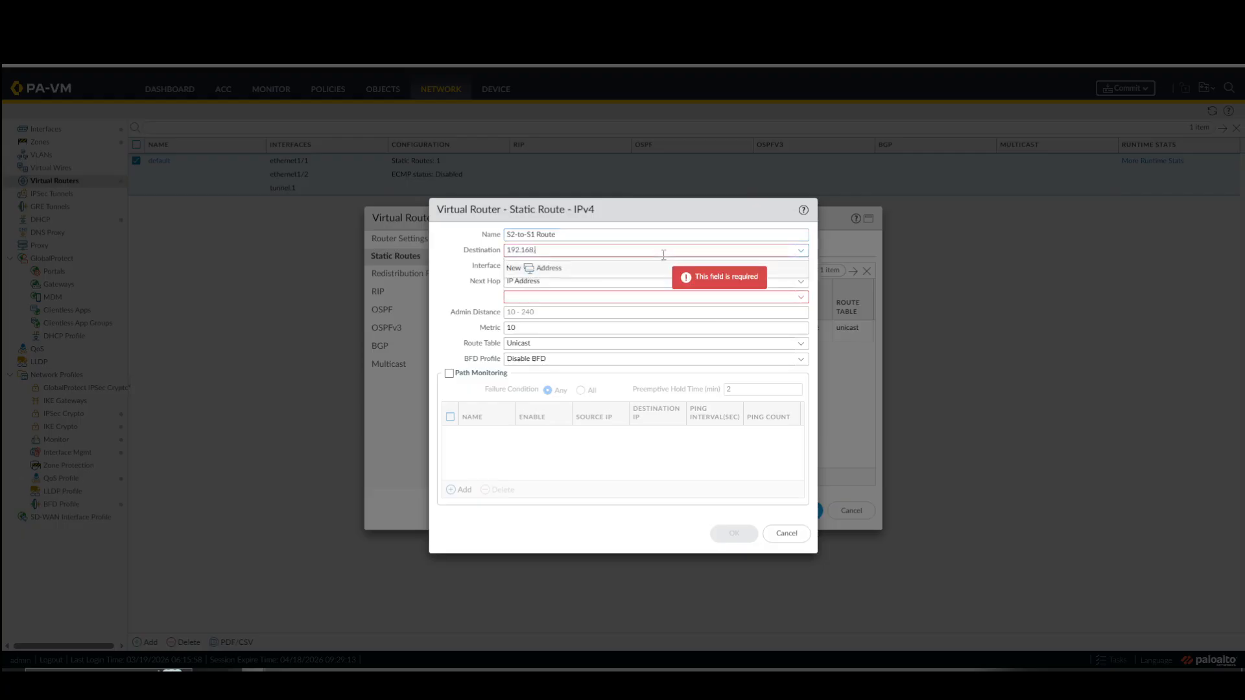
type("101.0/24")
key("Tab")
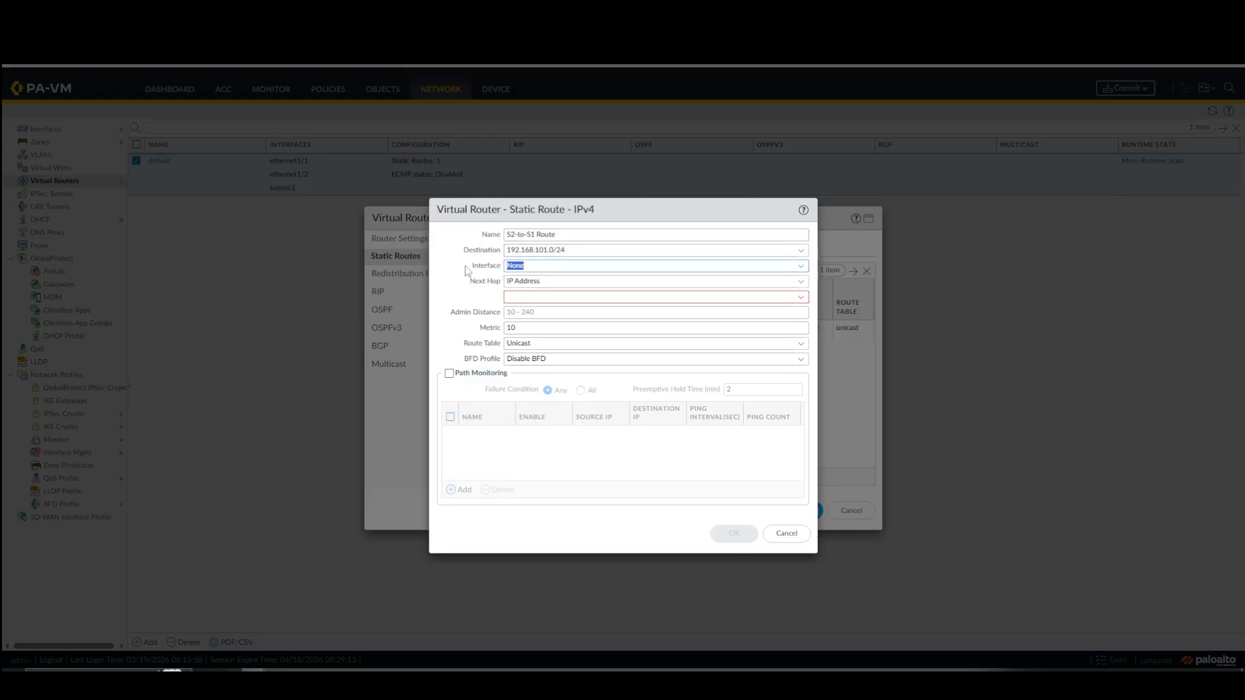
left_click(802, 270)
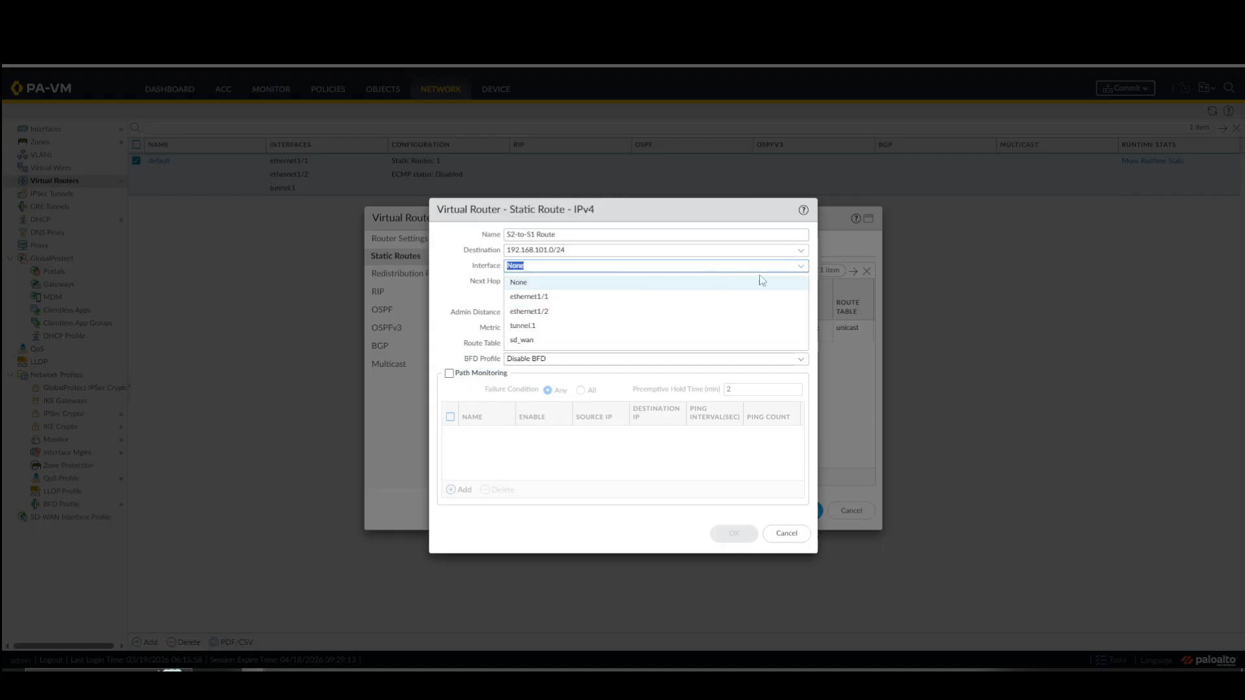
left_click(554, 297)
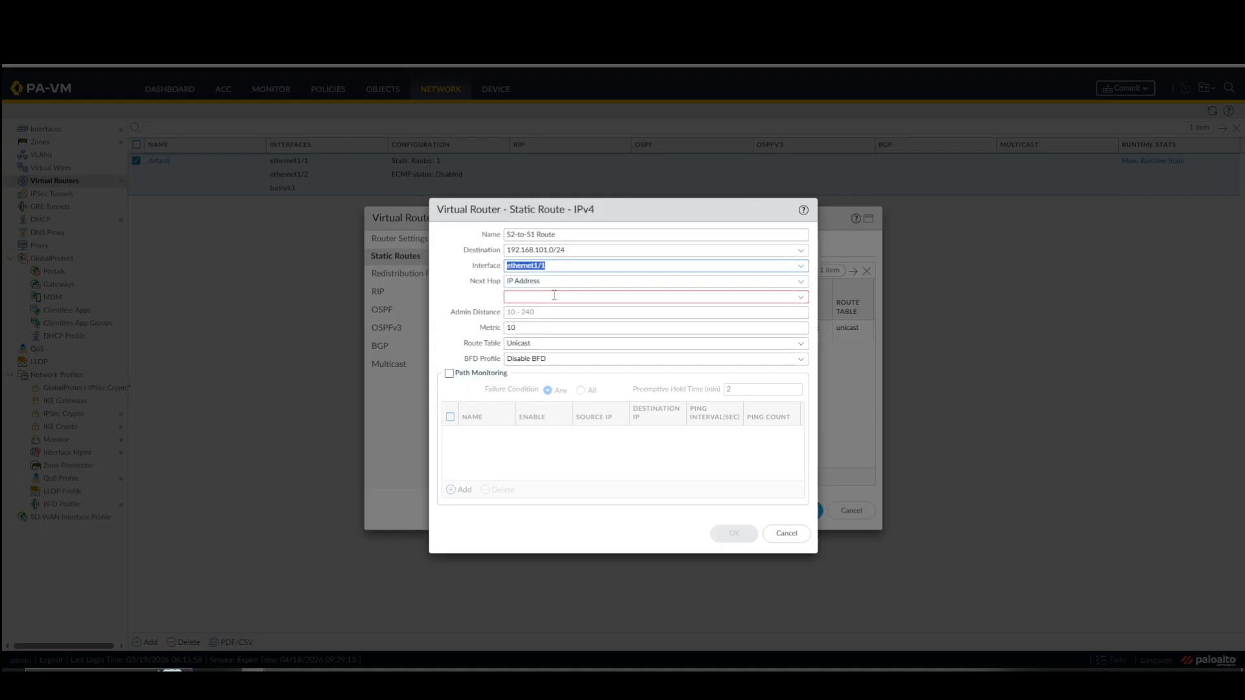
Change the S2-to-S1 route's interface to tunnel.1 and re-enter its destination as 192.168.101.0/24.
left_click(801, 266)
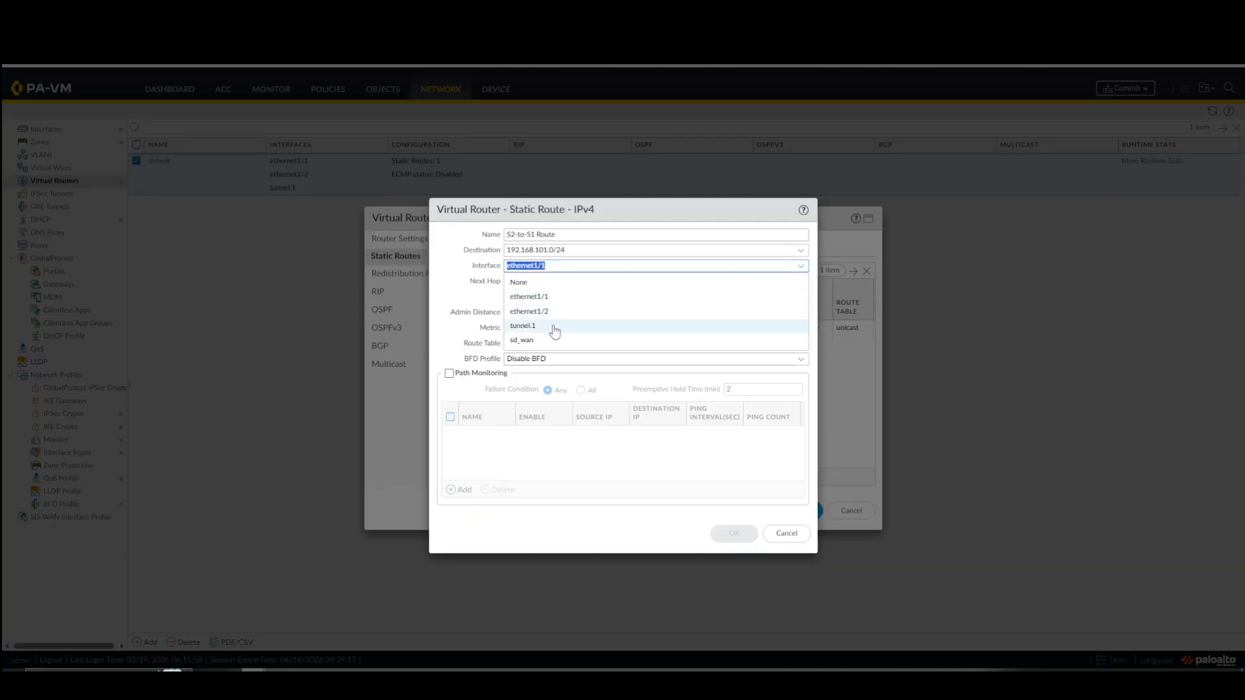
left_click(553, 327)
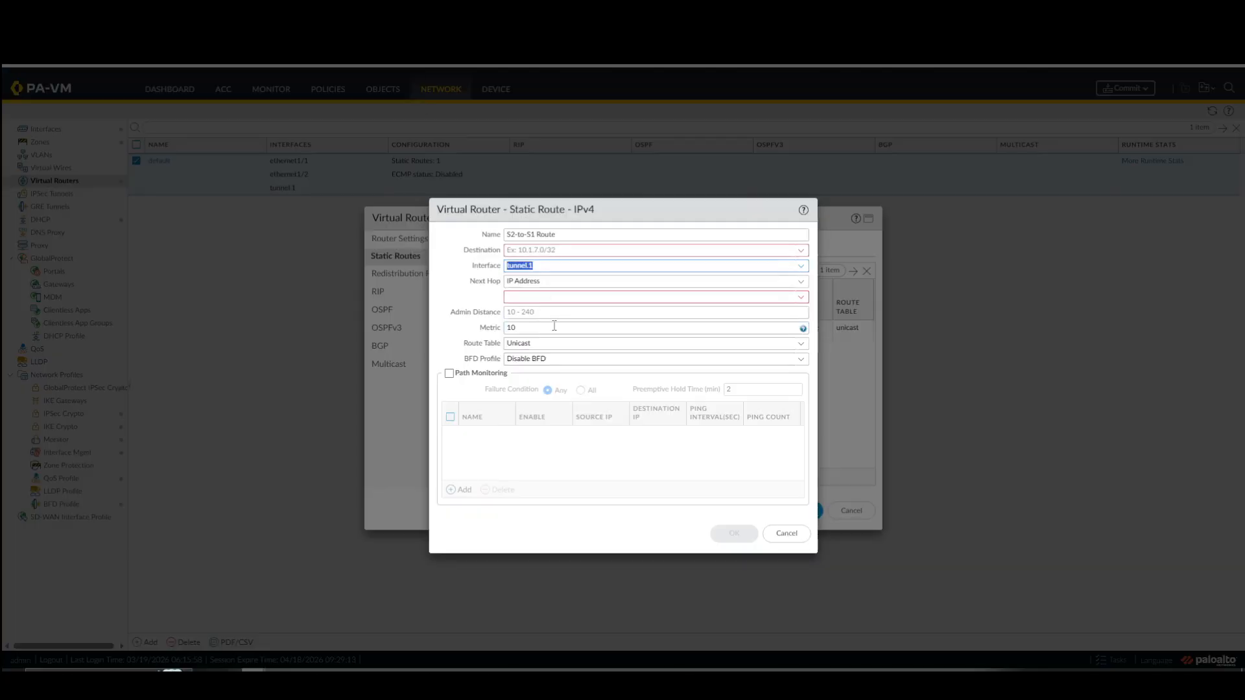
left_click(584, 251)
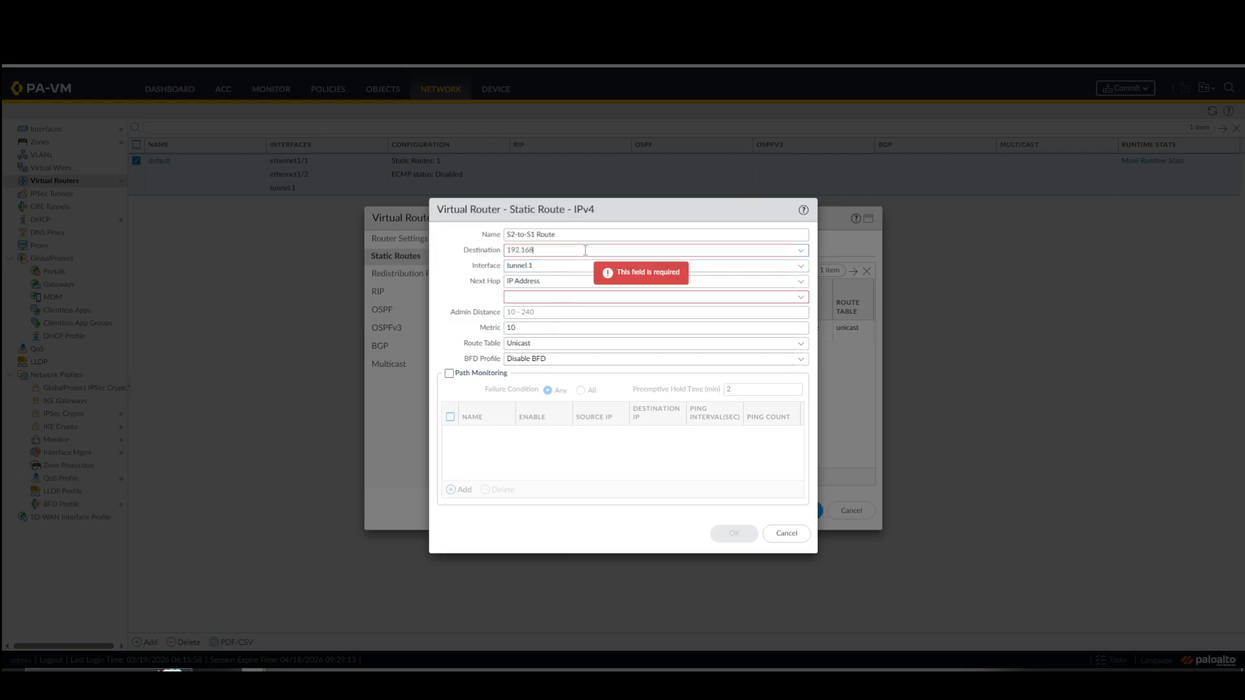
type("192.168.101.0/2")
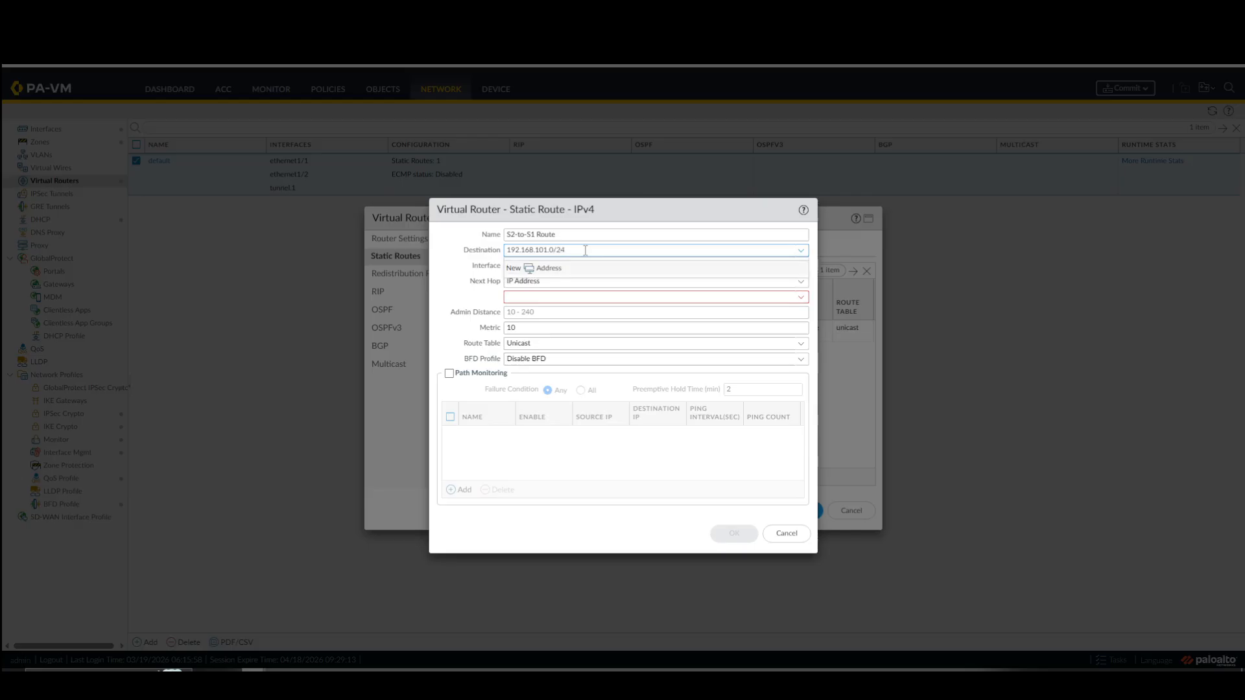
type("4")
left_click(506, 268)
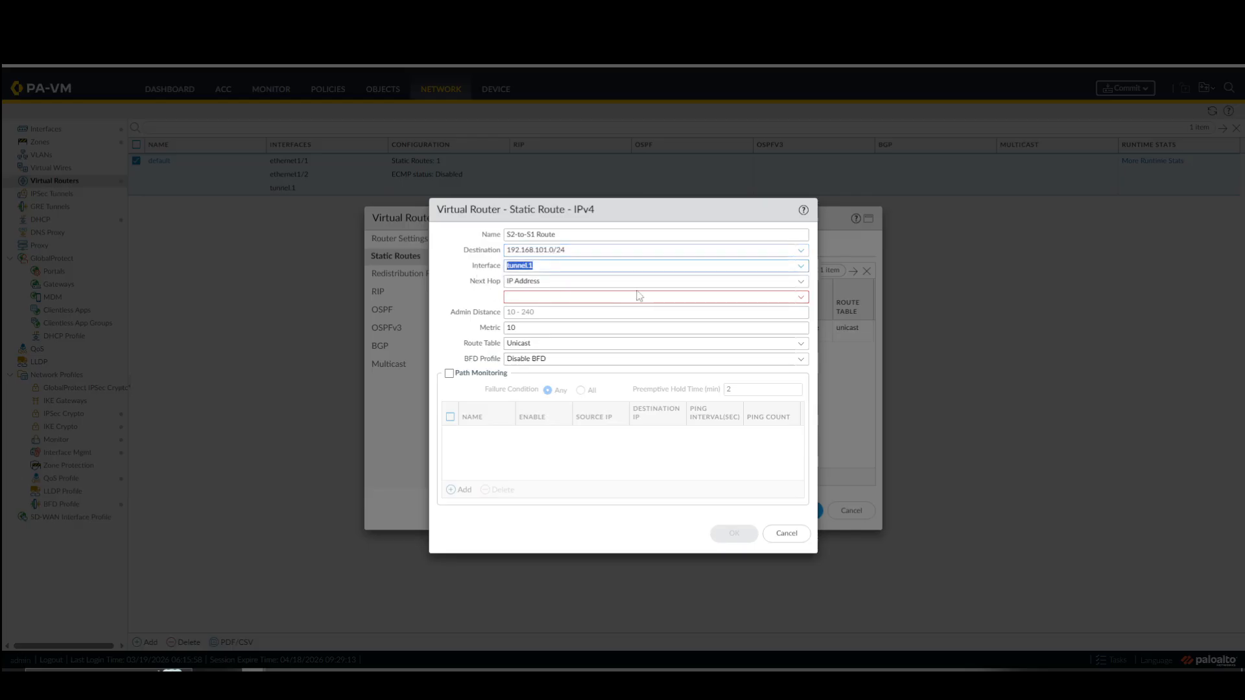
Set the route's next hop to None, and save the static route and the virtual router.
left_click(784, 282)
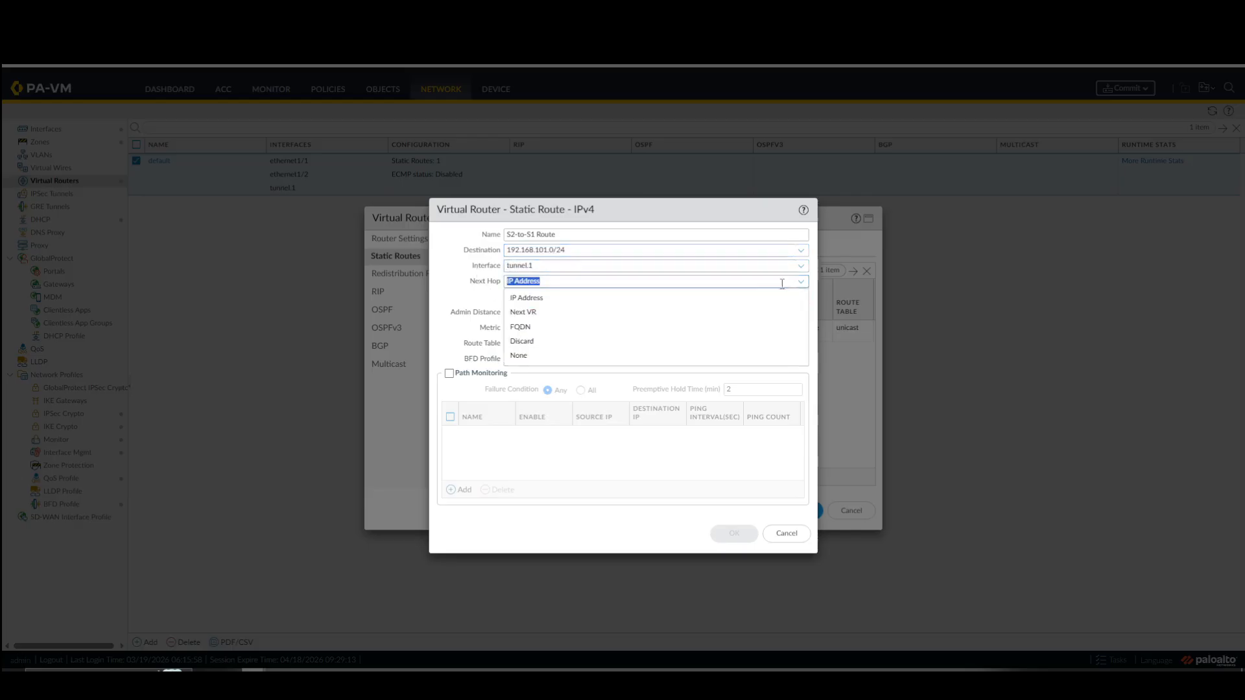
left_click(522, 356)
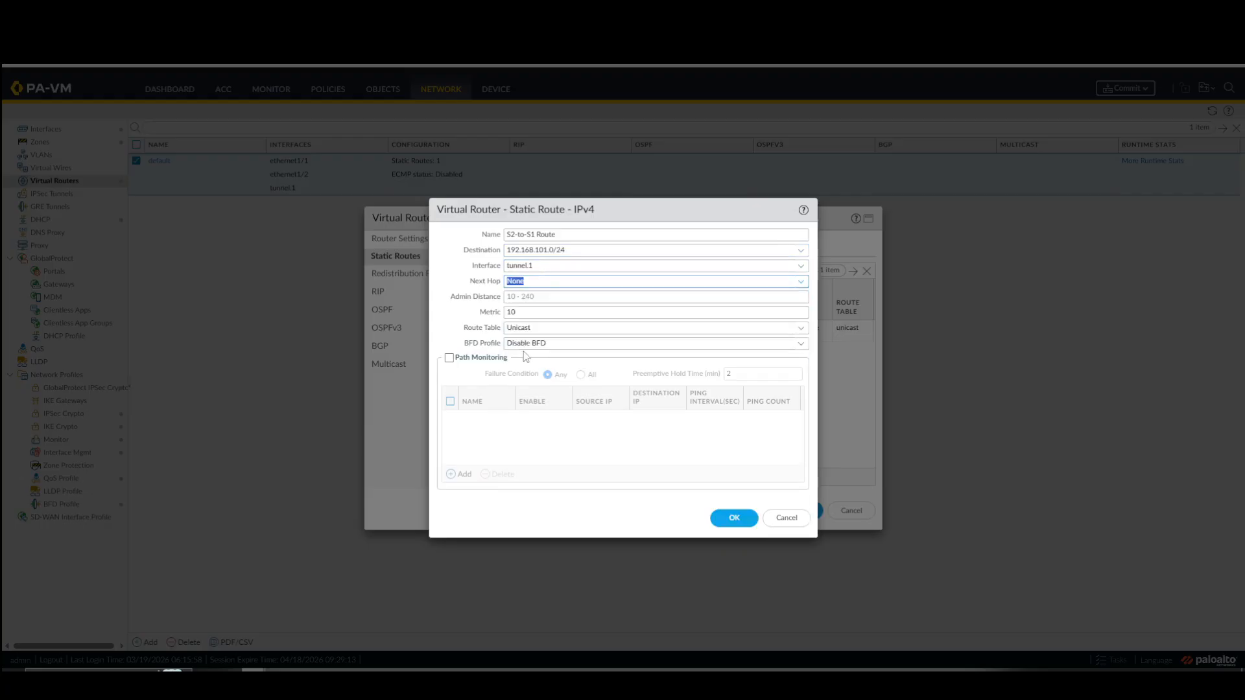
left_click(726, 519)
left_click(803, 512)
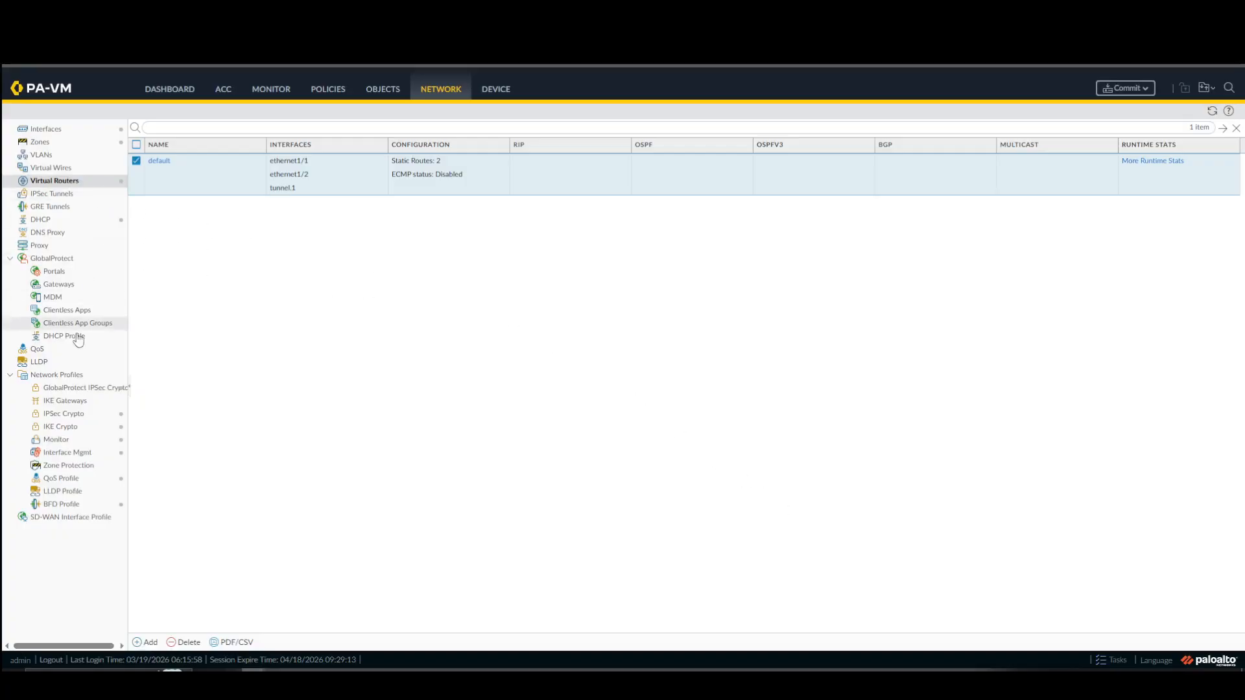
Add an IKE gateway named "Site2-GW" on the Site 2 firewall, checking Site 1's IKE gateway entry for reference.
left_click(77, 402)
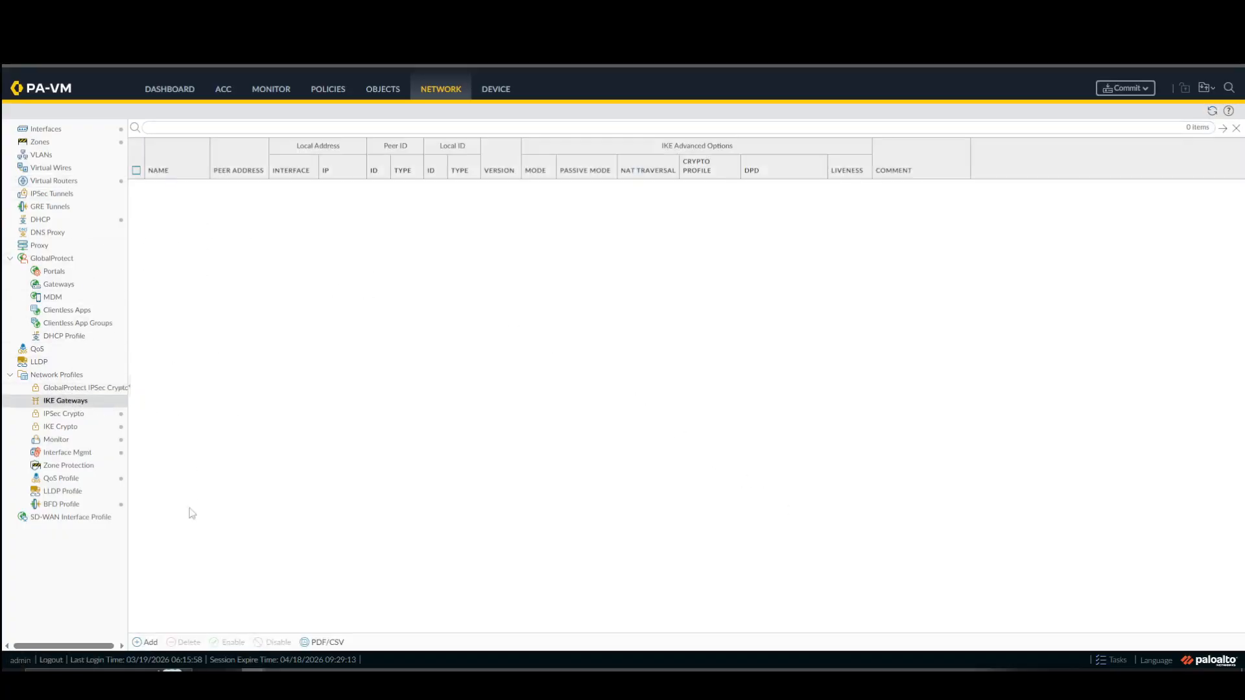
left_click(144, 643)
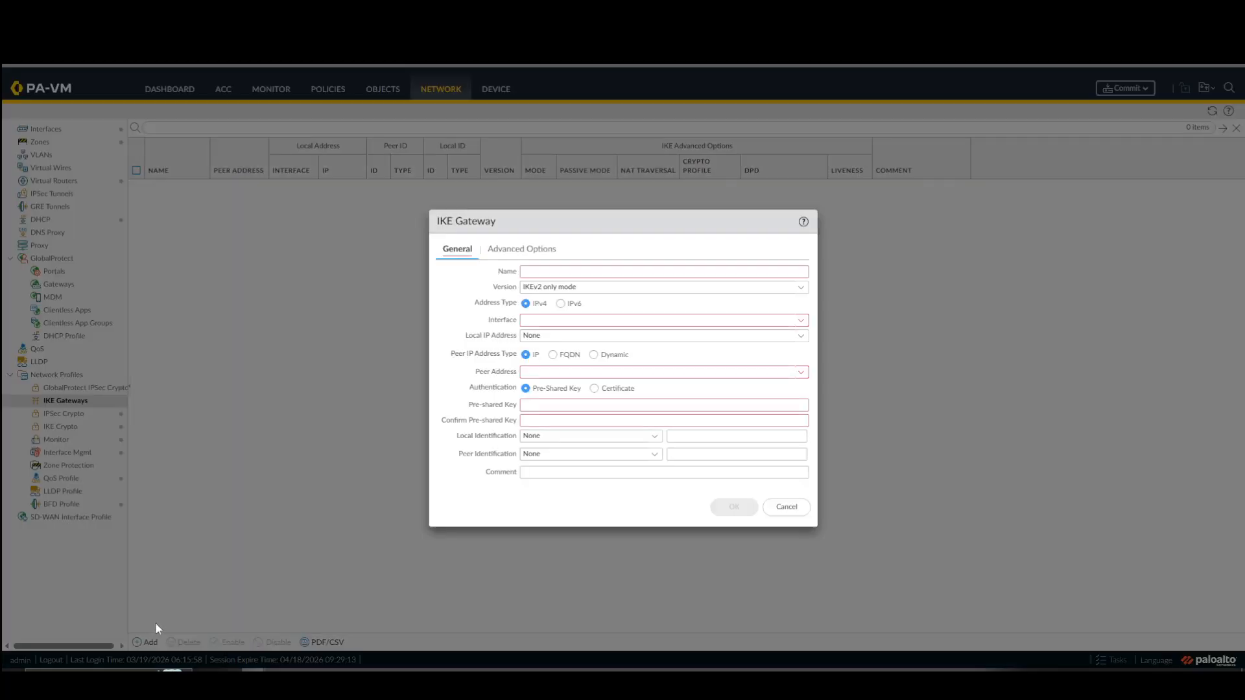
left_click(593, 274)
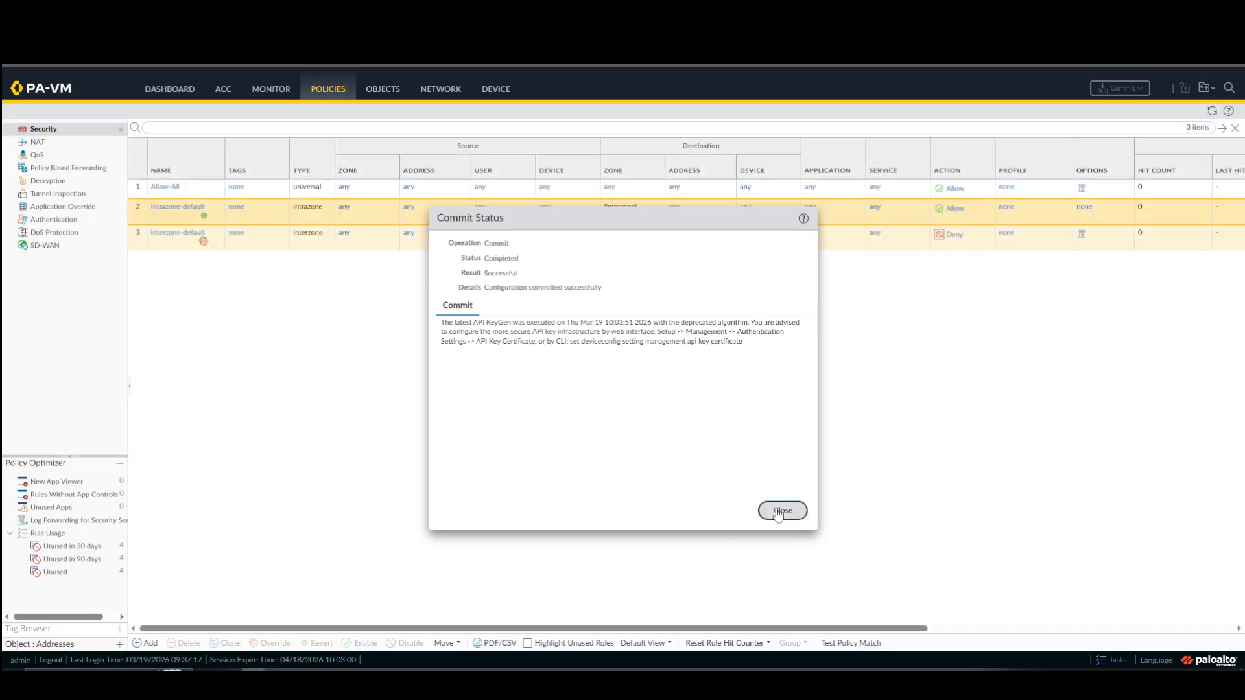
left_click(783, 510)
left_click(439, 91)
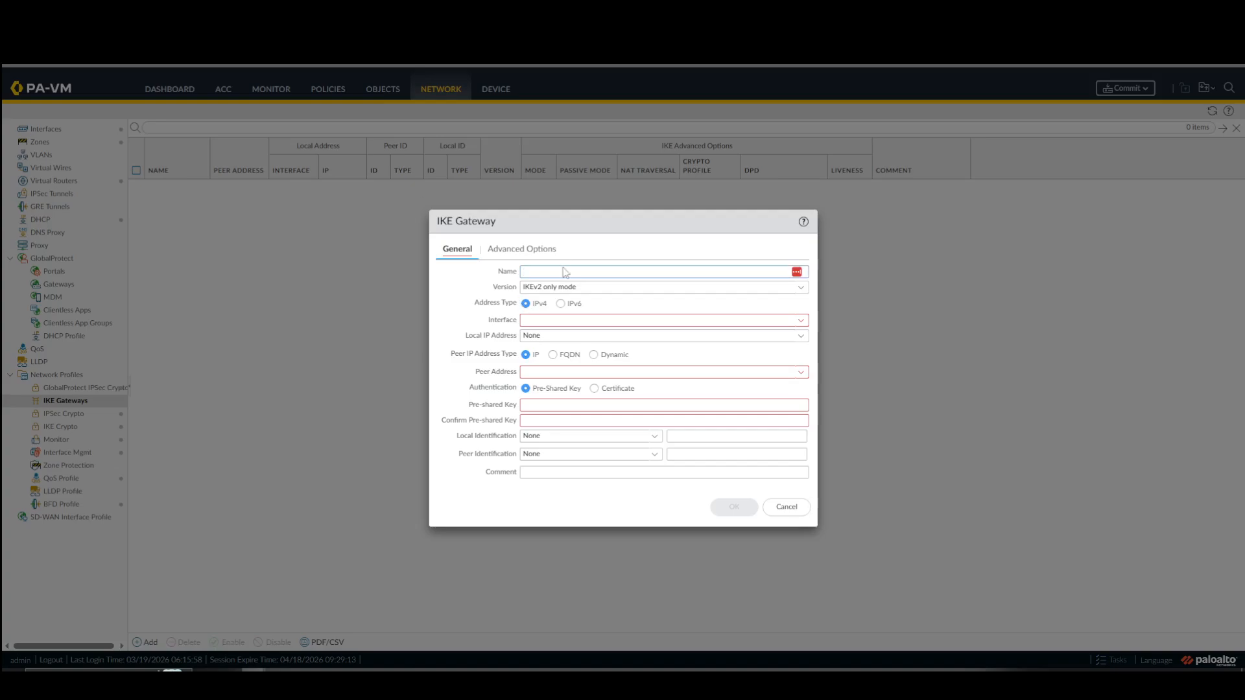
left_click(563, 272)
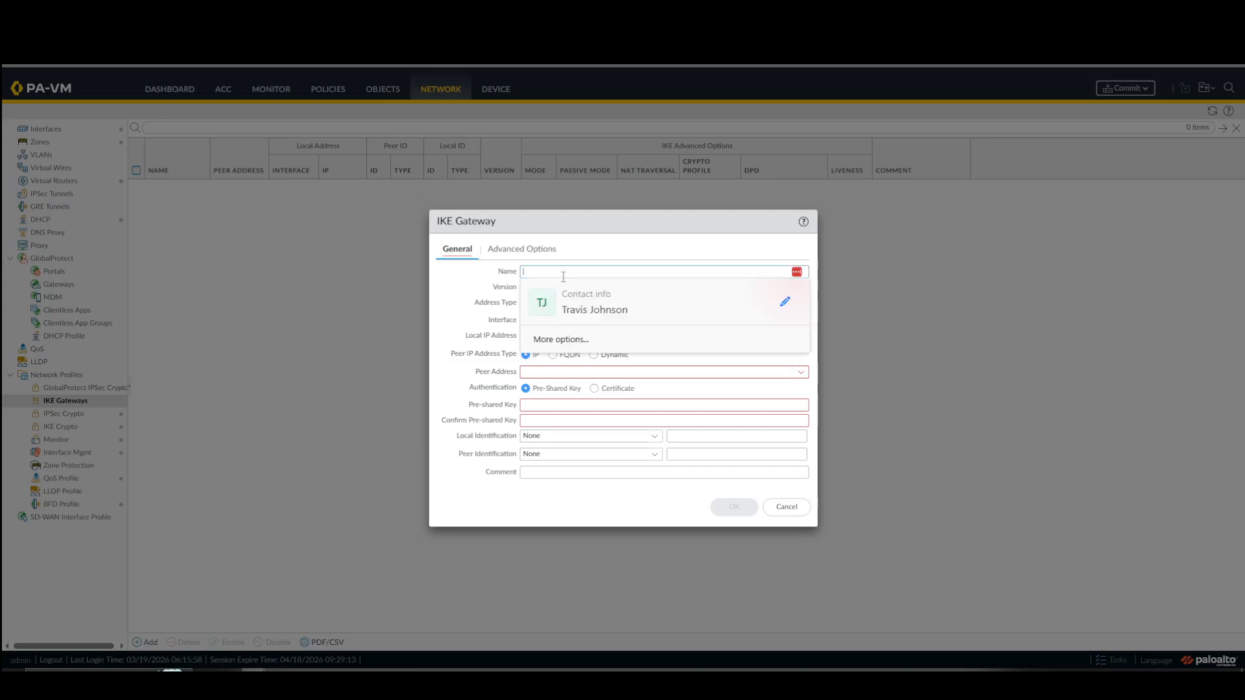
type("Site2-GW")
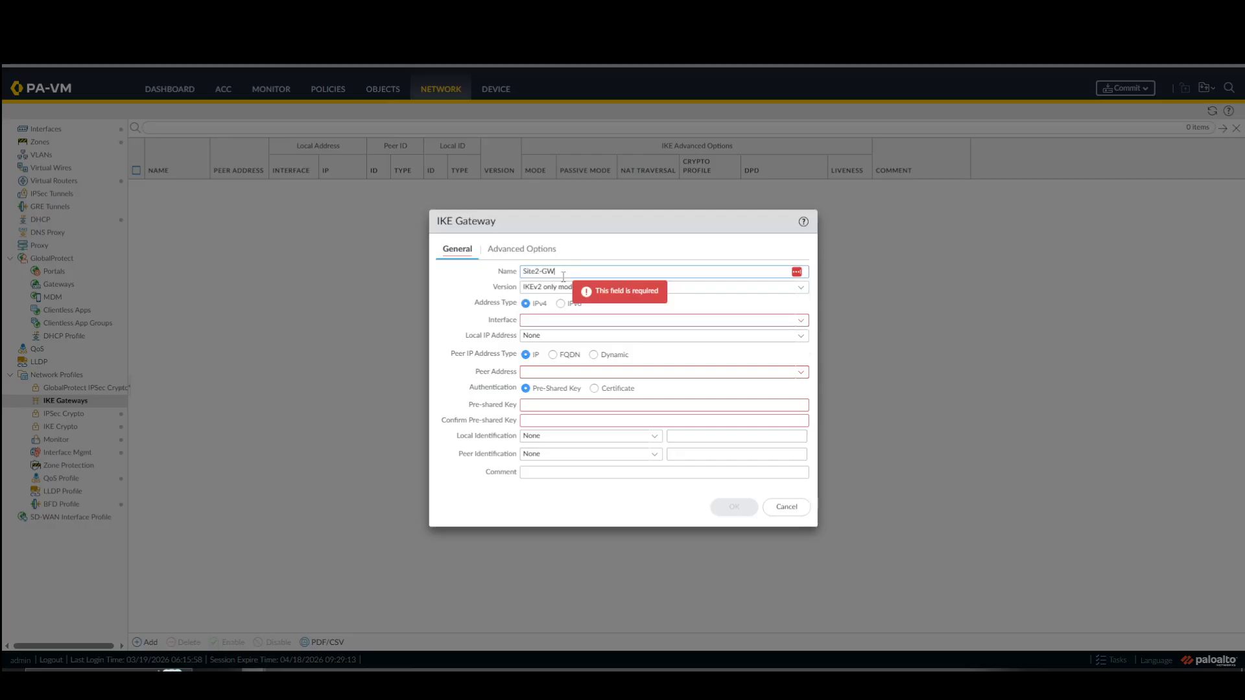
Set the Site2-GW version to IKEv1 only mode and its interface to ethernet1/1.
left_click(801, 289)
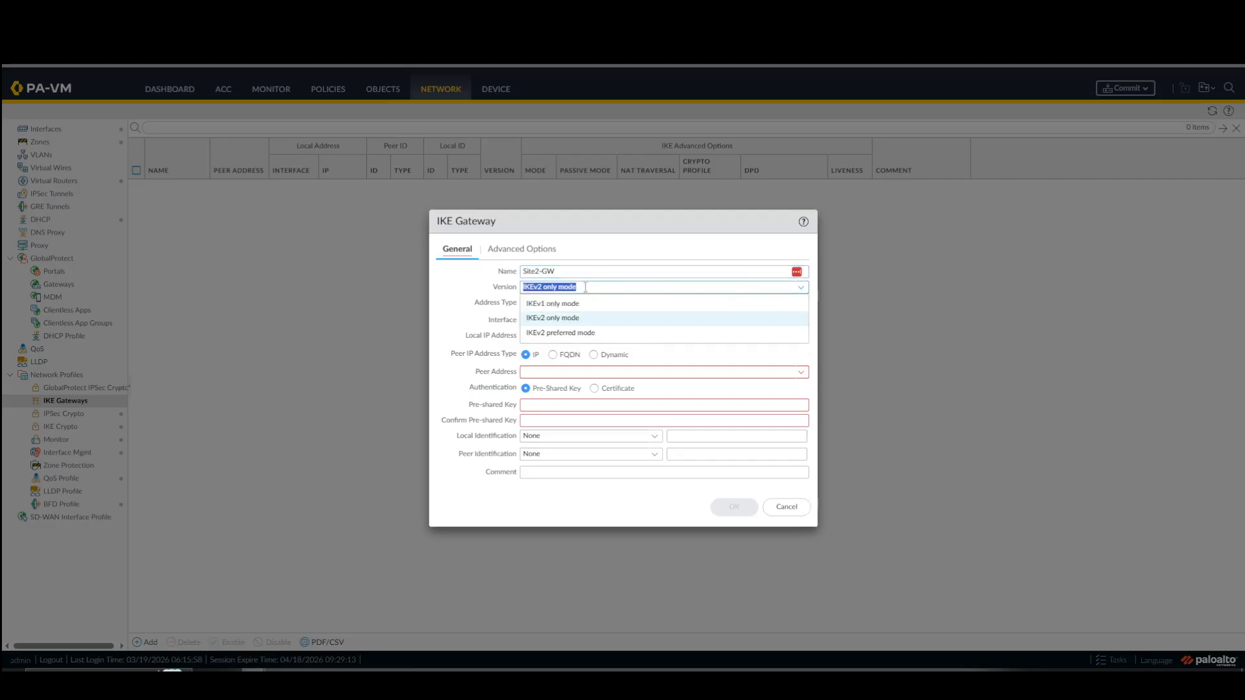
left_click(573, 304)
left_click(572, 320)
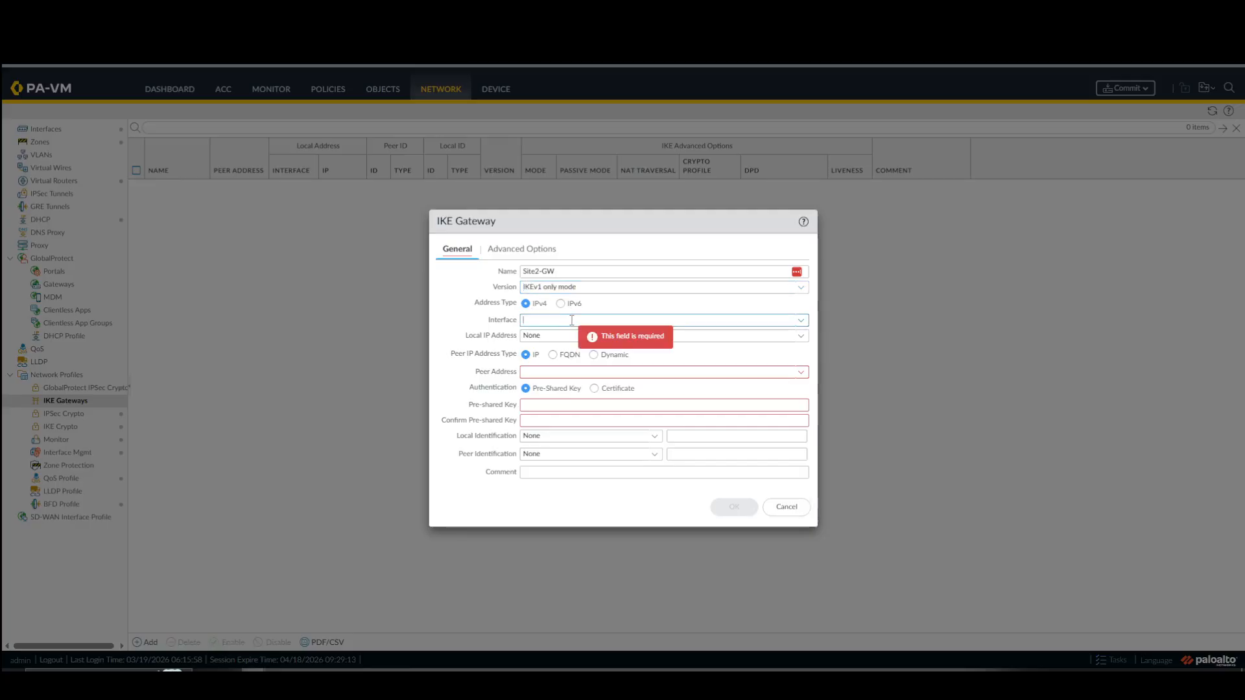
left_click(801, 320)
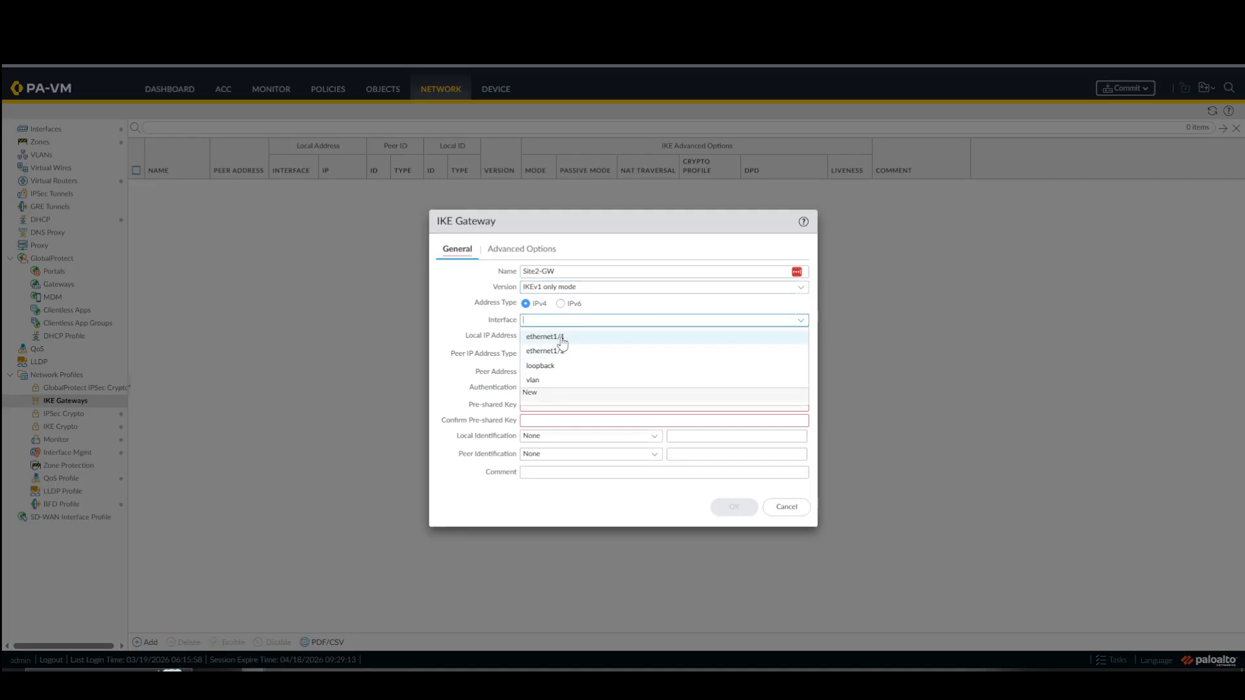
left_click(562, 339)
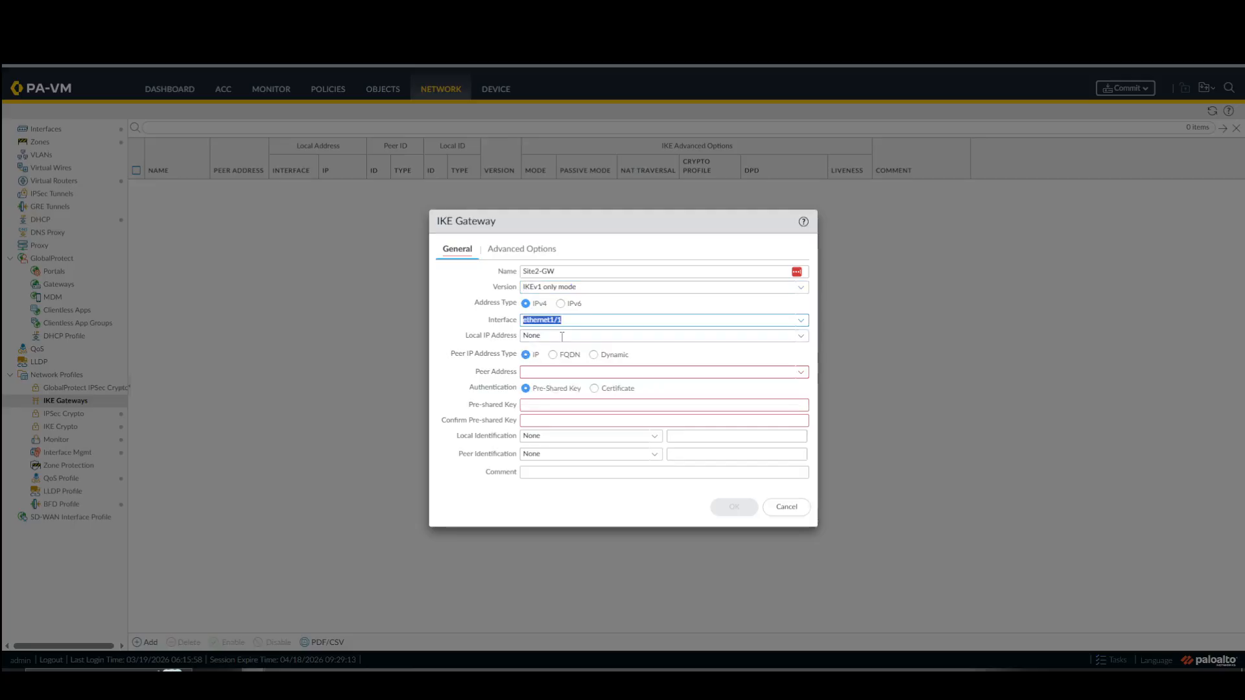
Set the gateway's local IP address to 30.1.1.1/24 and its peer address to 20.1.1.1.
left_click(798, 336)
left_click(550, 368)
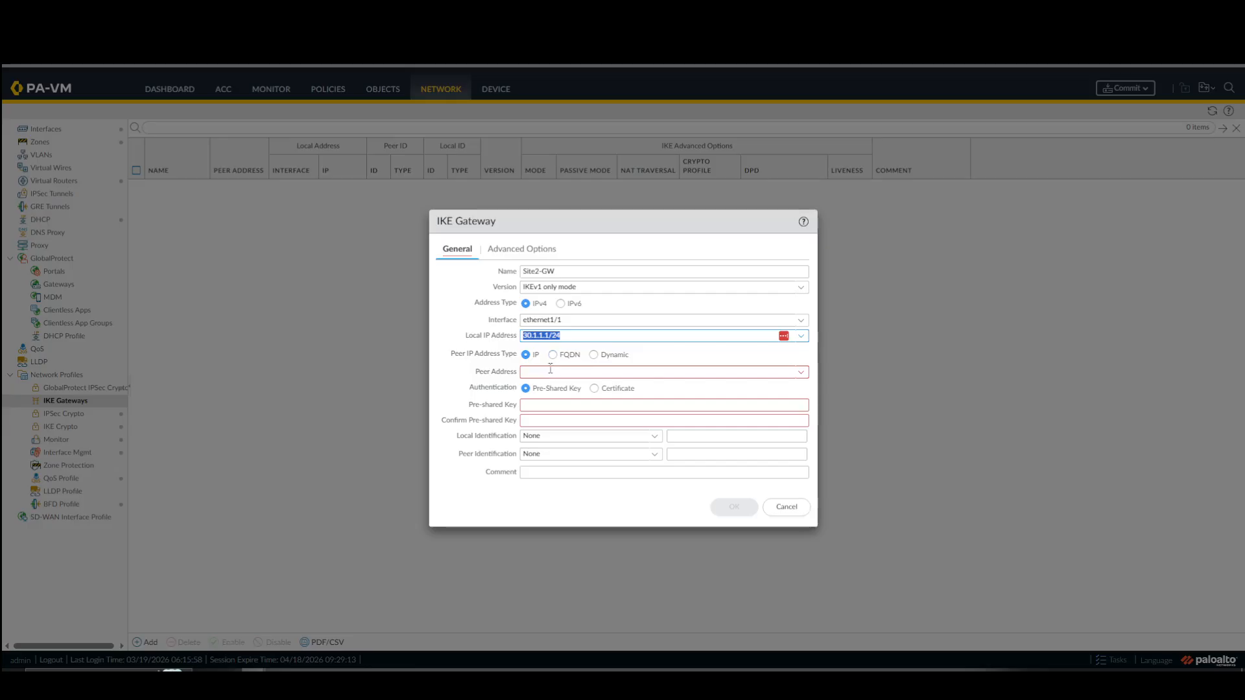
left_click(550, 370)
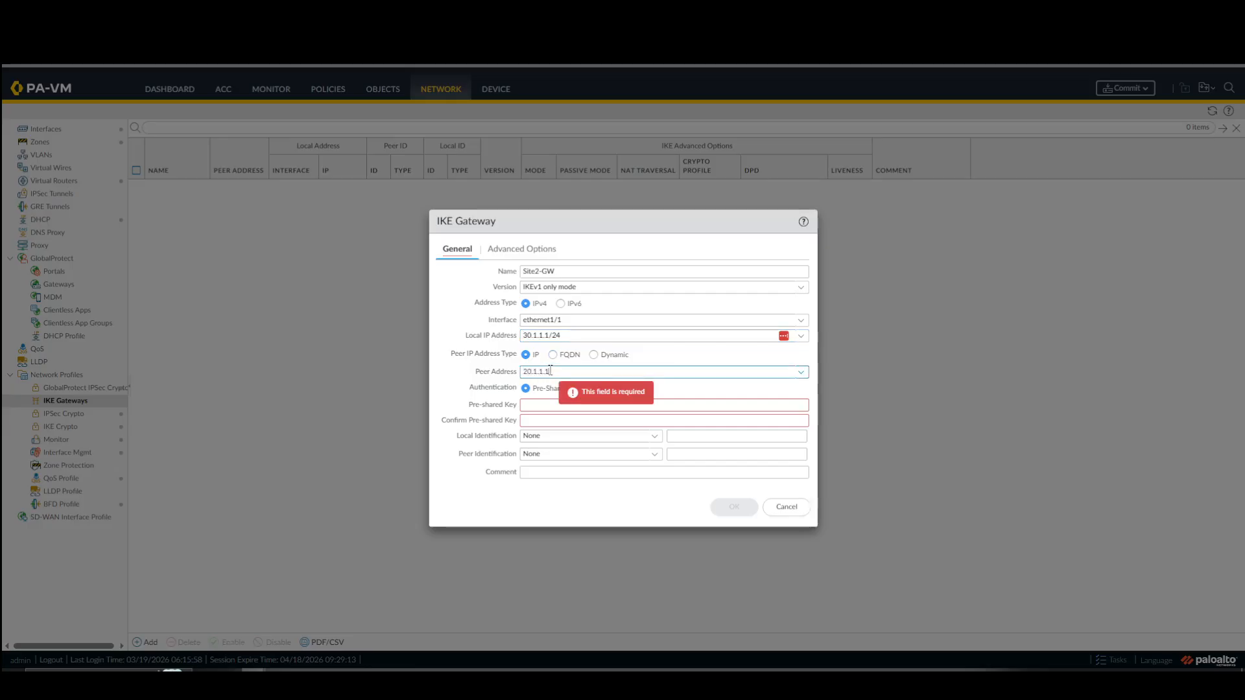
left_click(477, 360)
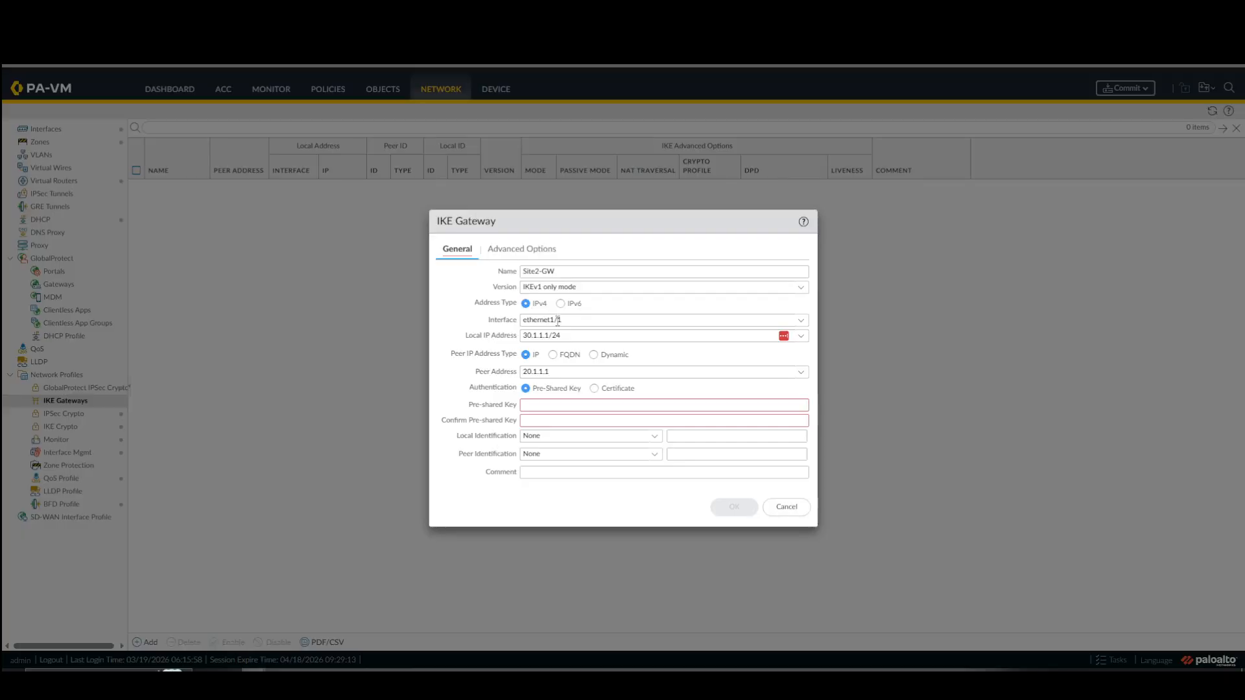
Try removing the /24 mask from Site2-GW's local IP address, and reselect 30.1.1.1/24.
left_click(571, 335)
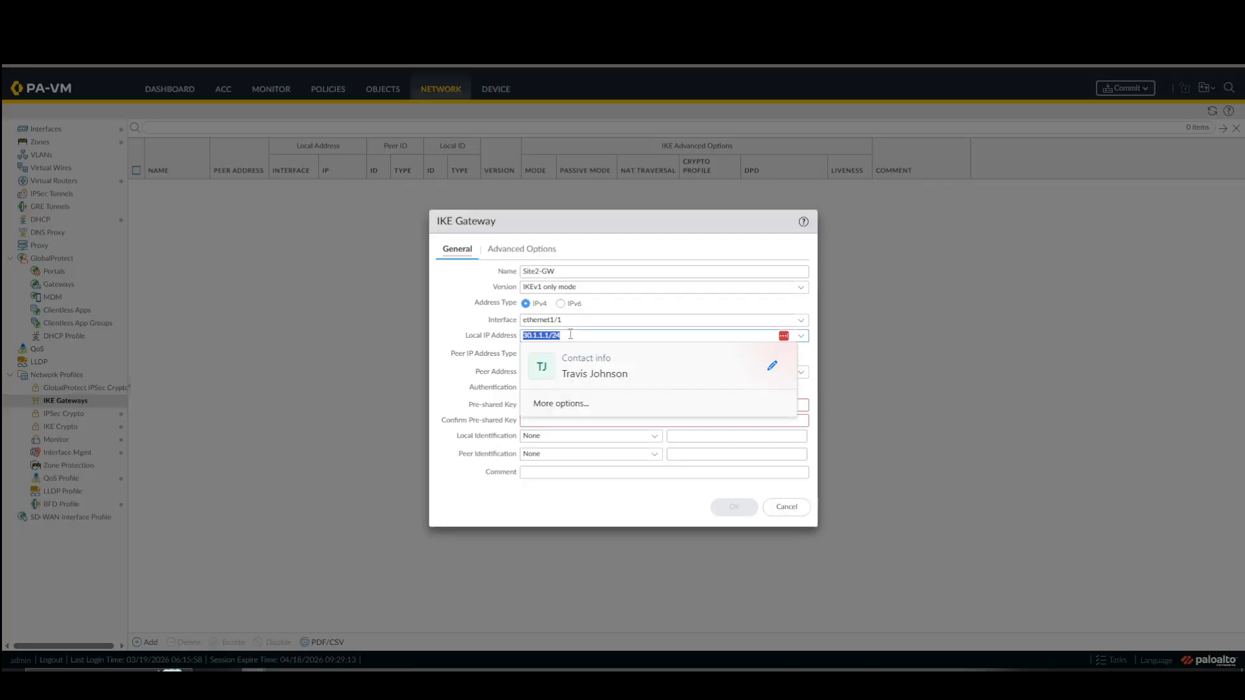
left_click(571, 334)
key("BackSpace")
key("BackSpace")
key("BackSpace")
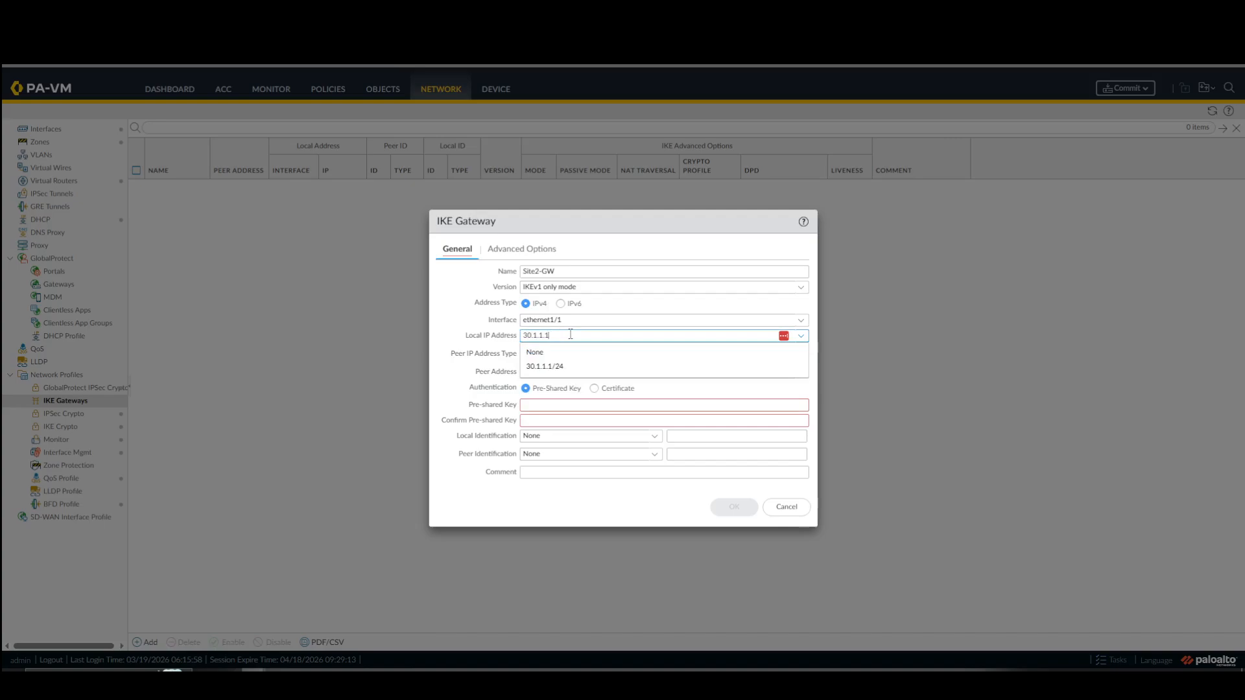
left_click(582, 367)
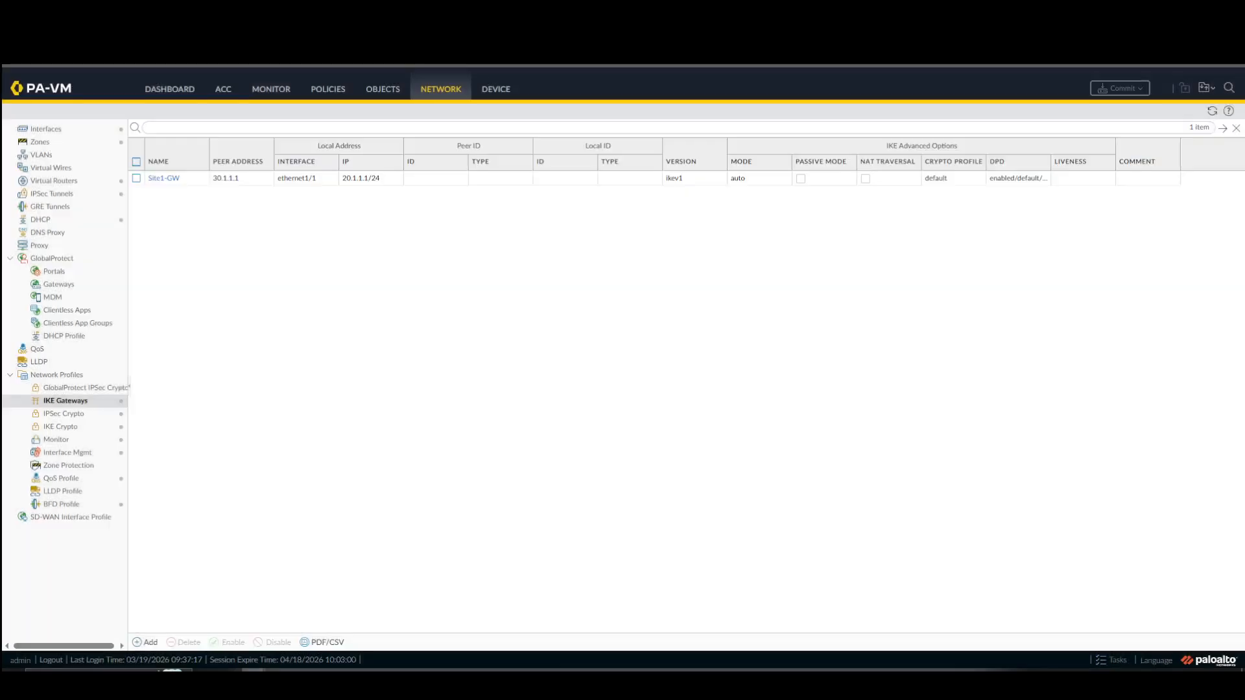
Check Site1-GW's settings for reference, enter and confirm the pre-shared key for Site2-GW, and save the gateway with its default advanced options.
left_click(163, 177)
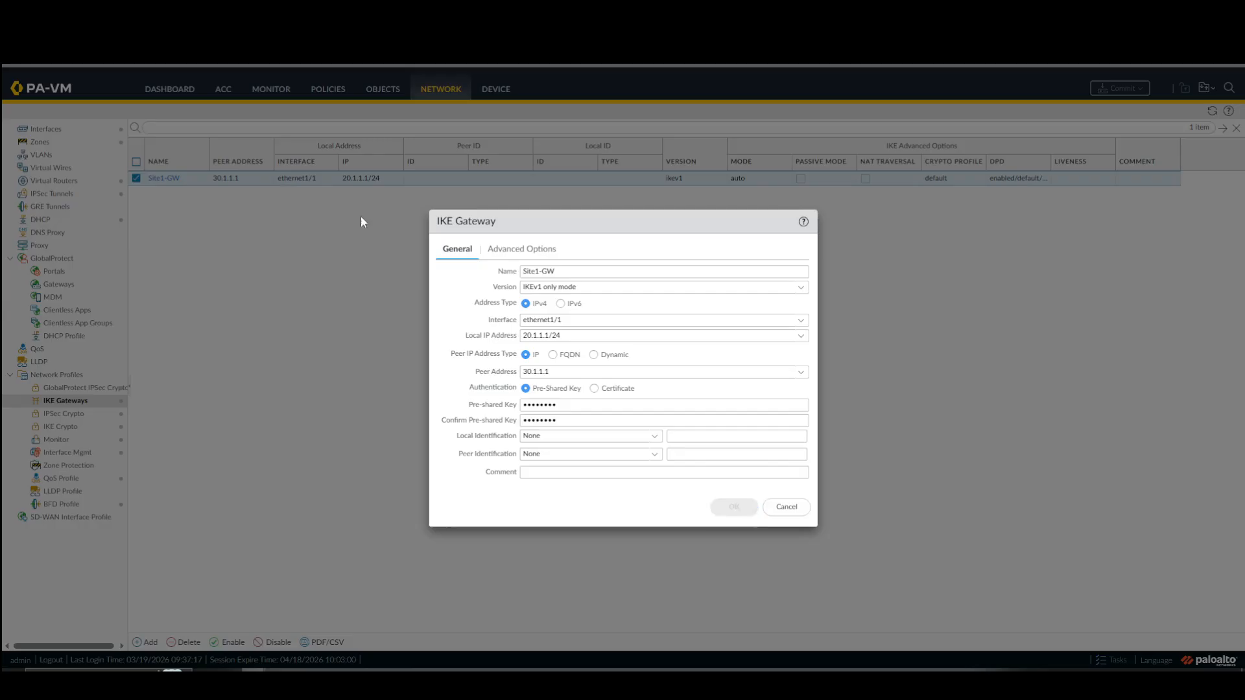
left_click(787, 506)
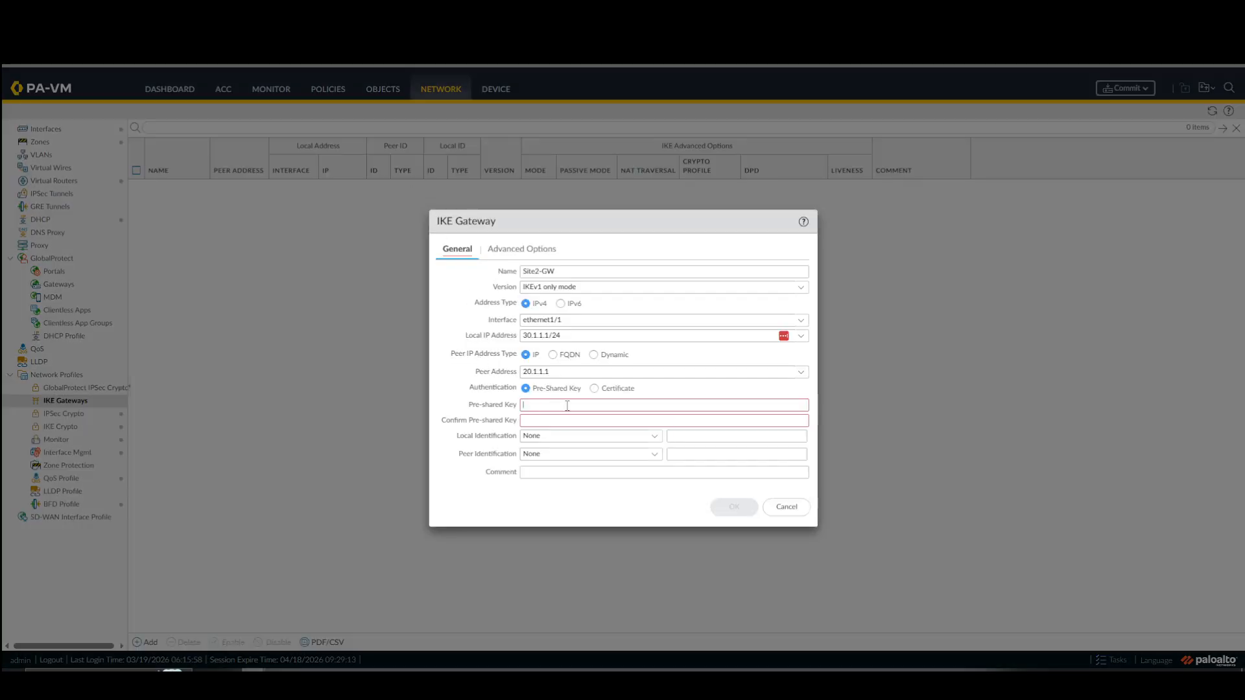
type("•••")
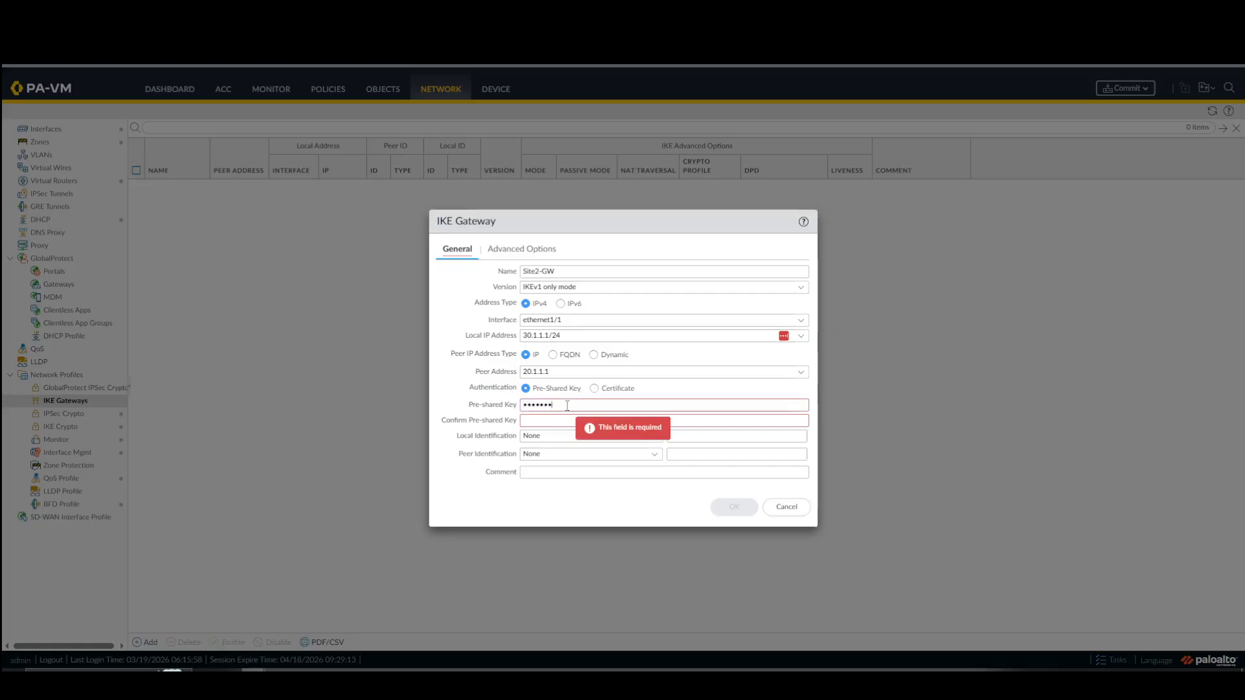
key("Tab")
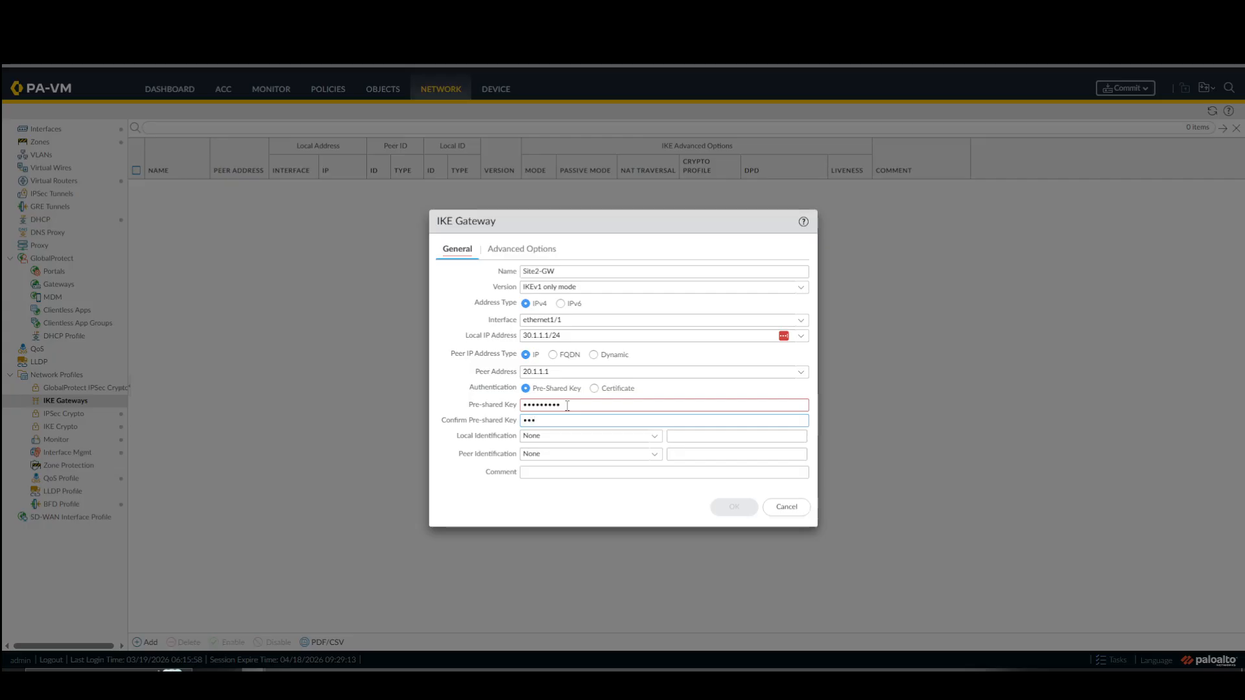
type("•••••••••")
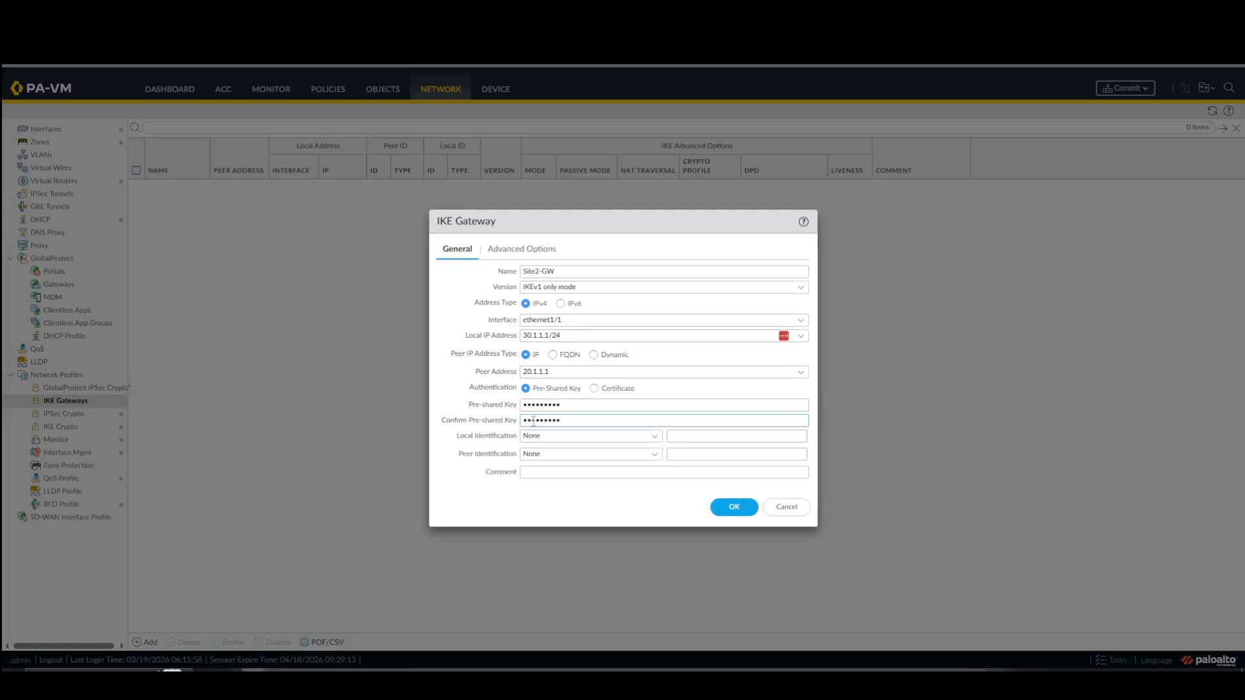
left_click(523, 253)
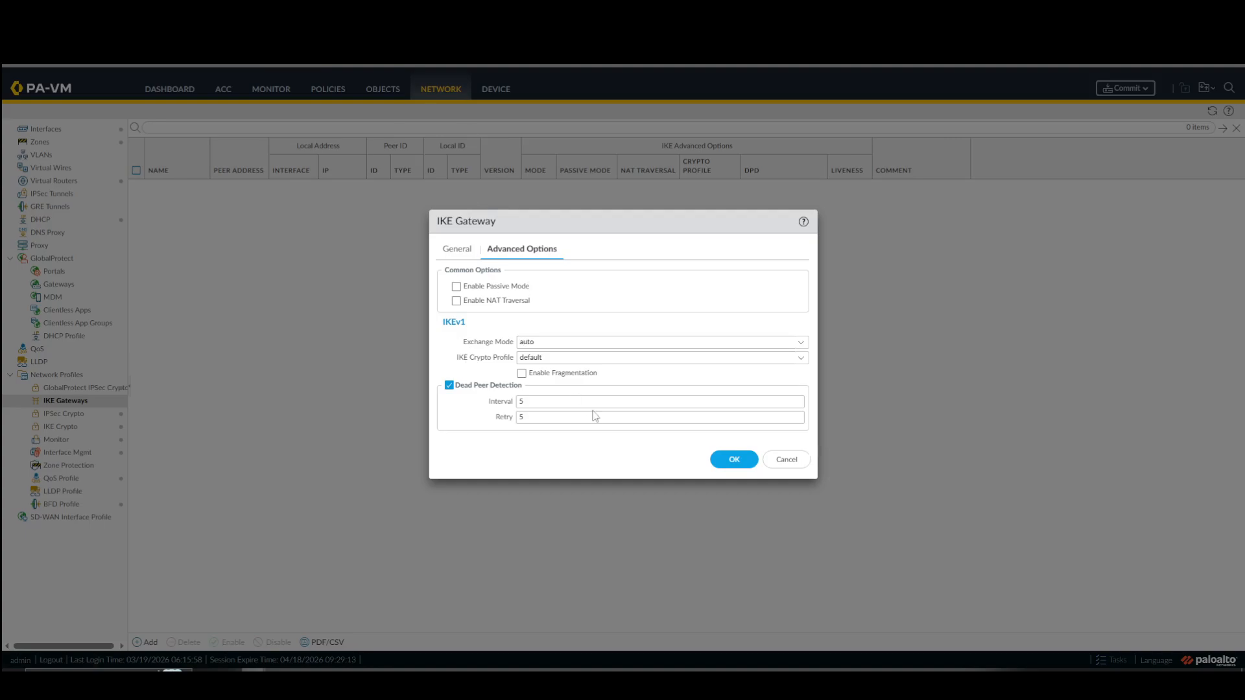
left_click(734, 459)
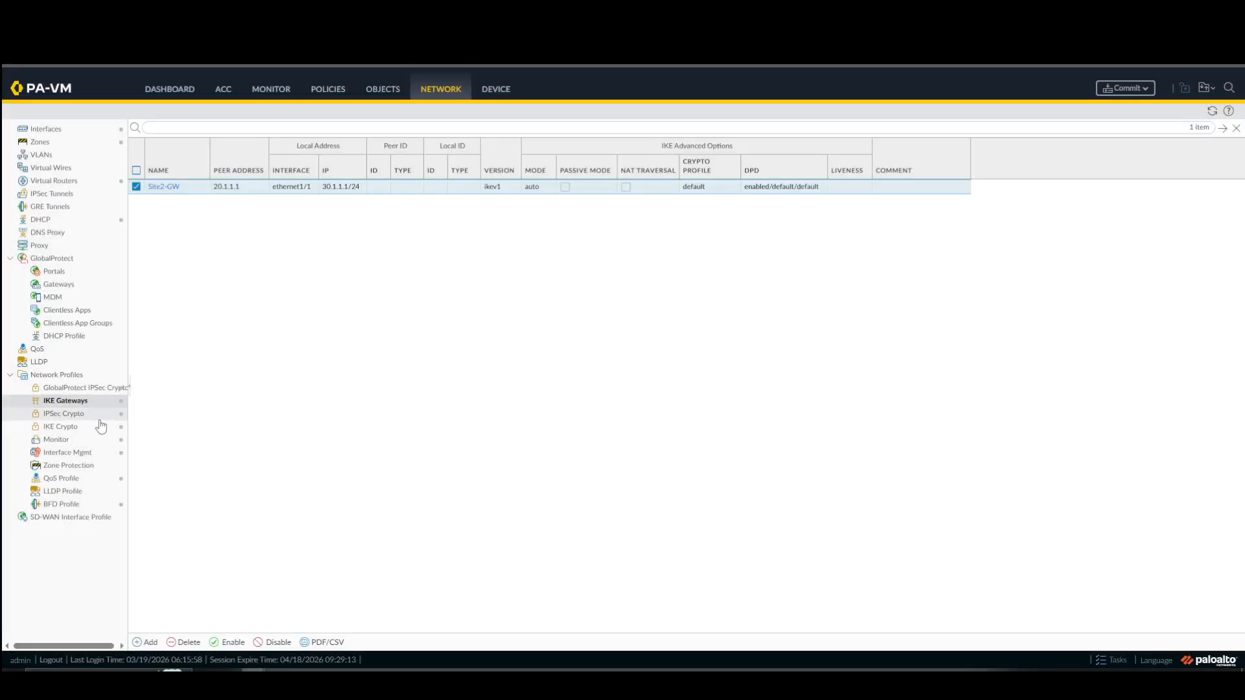
Add an IPSec tunnel named "S2-to-S1" on the Site 2 firewall, using tunnel.1 as its tunnel interface.
left_click(83, 197)
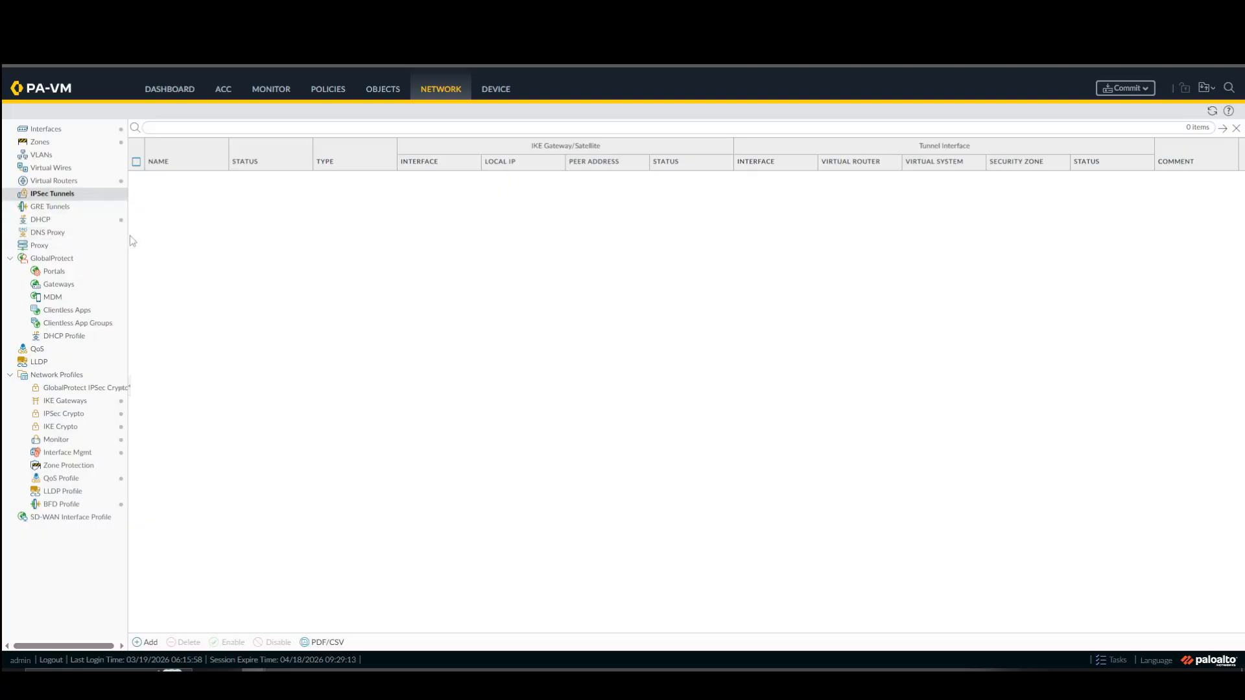
left_click(150, 643)
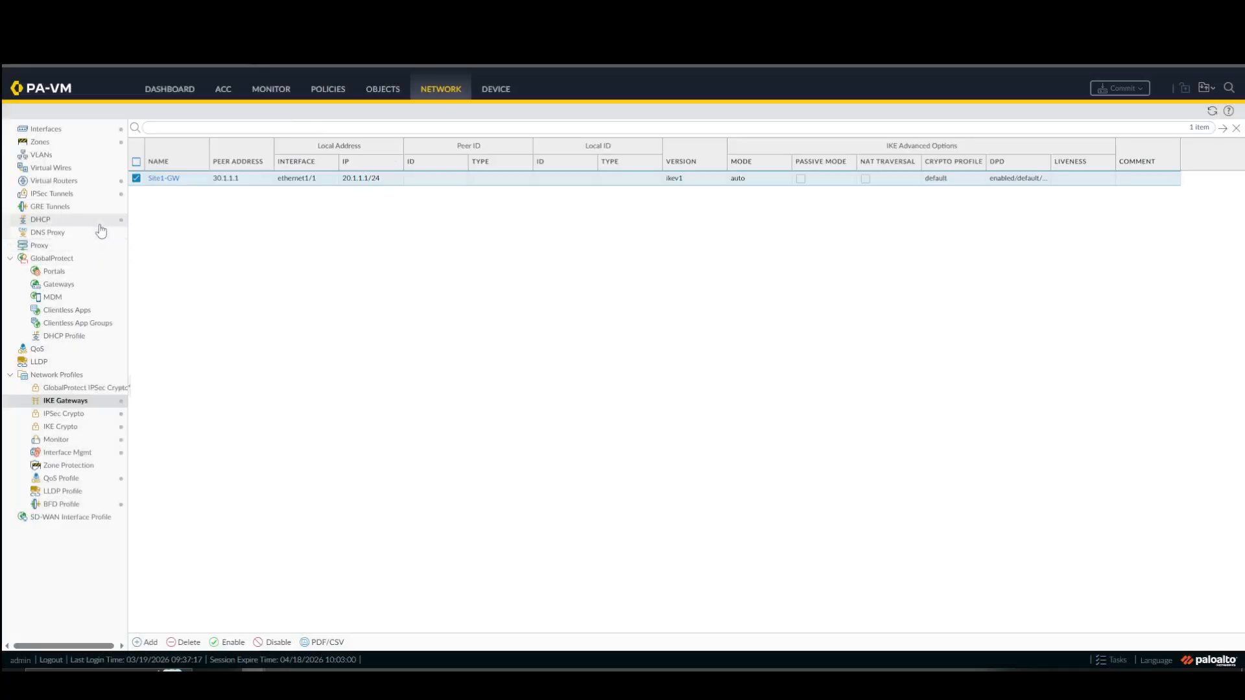
left_click(98, 194)
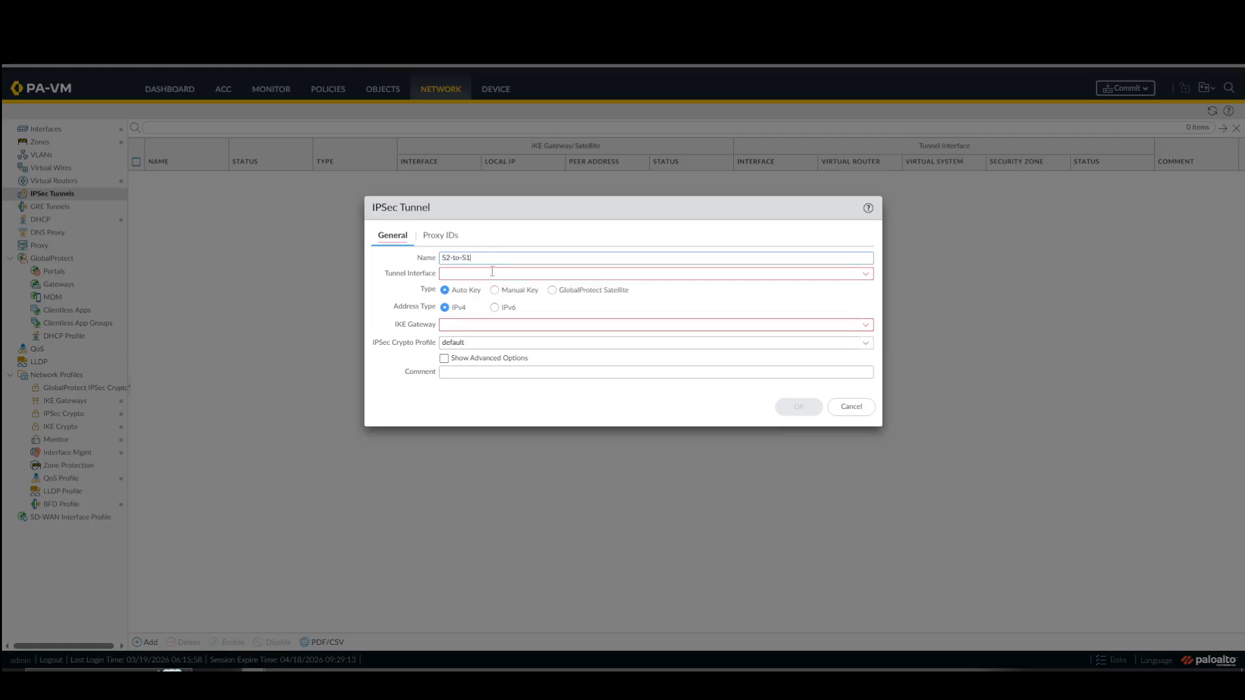
left_click(492, 271)
left_click(867, 275)
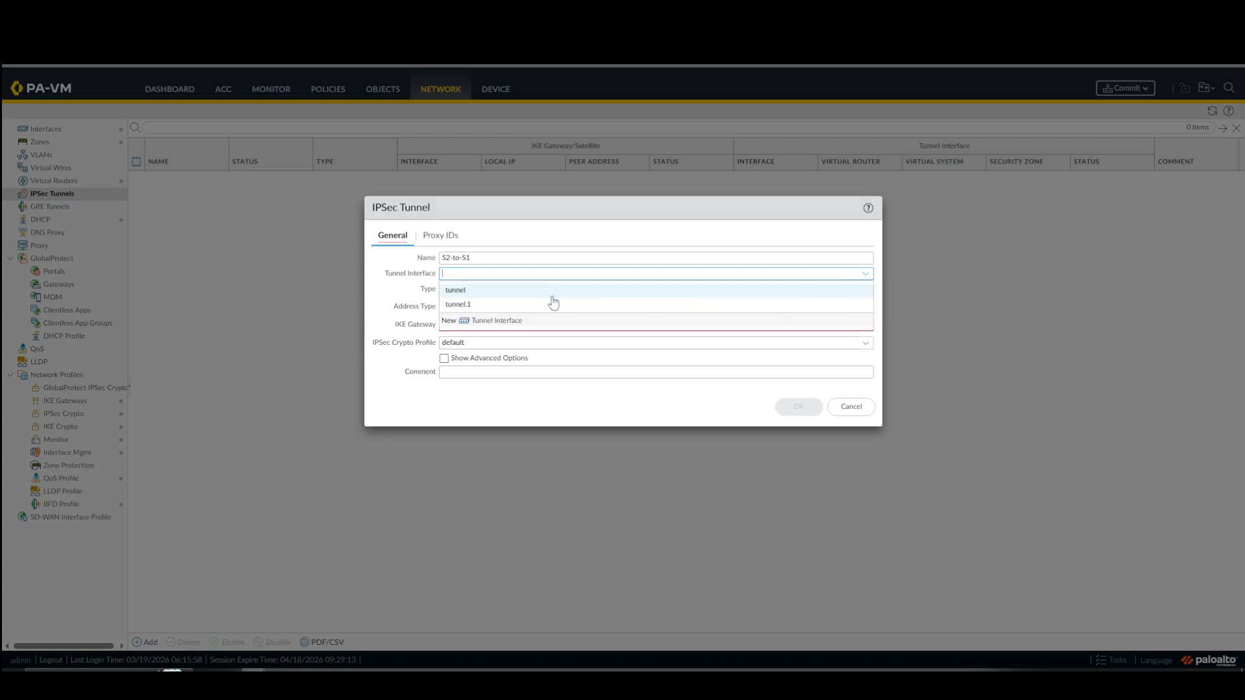
left_click(526, 307)
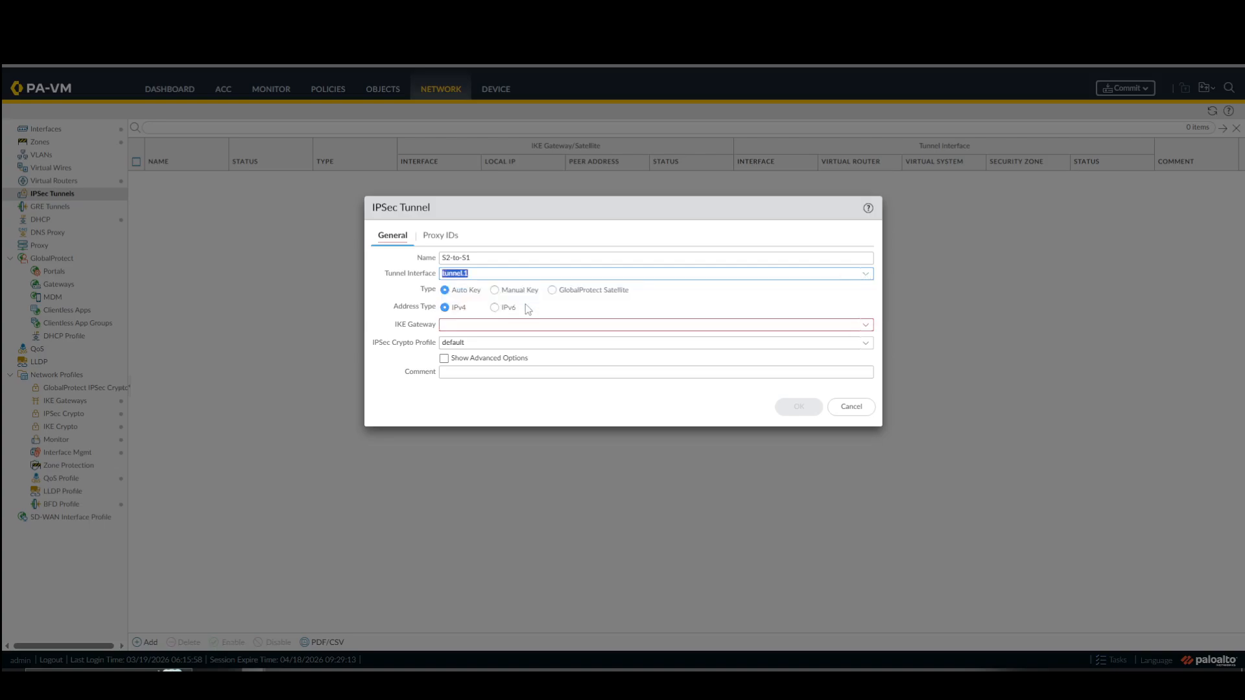
Assign Site2-GW as the IKE gateway of the S2-to-S1 tunnel and save the tunnel.
left_click(865, 326)
left_click(543, 341)
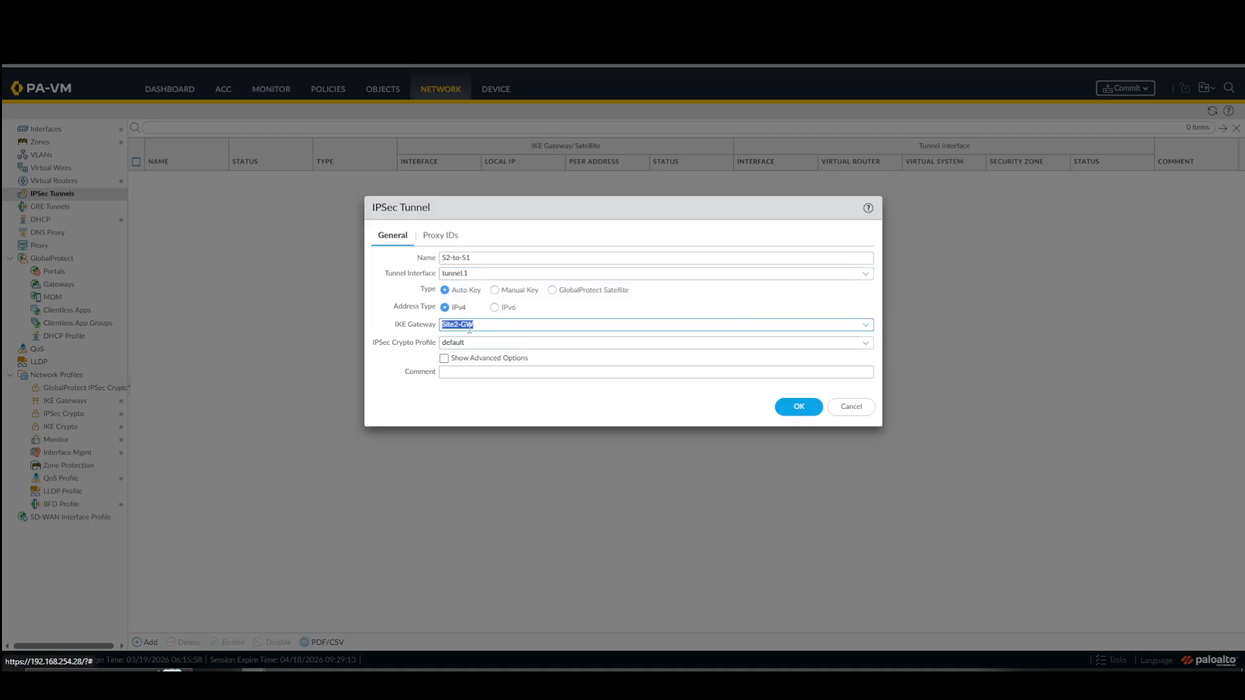
left_click(790, 406)
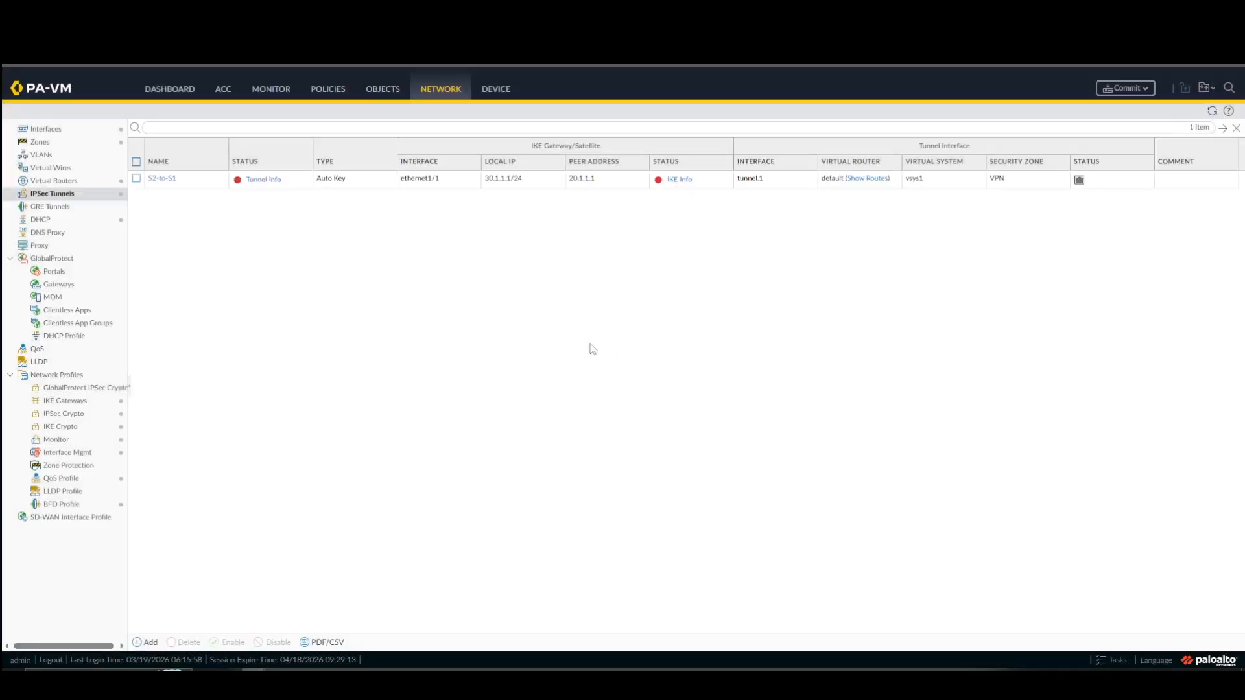
Review the default virtual router's static routes and commit all changes on the Site 2 firewall.
left_click(1126, 89)
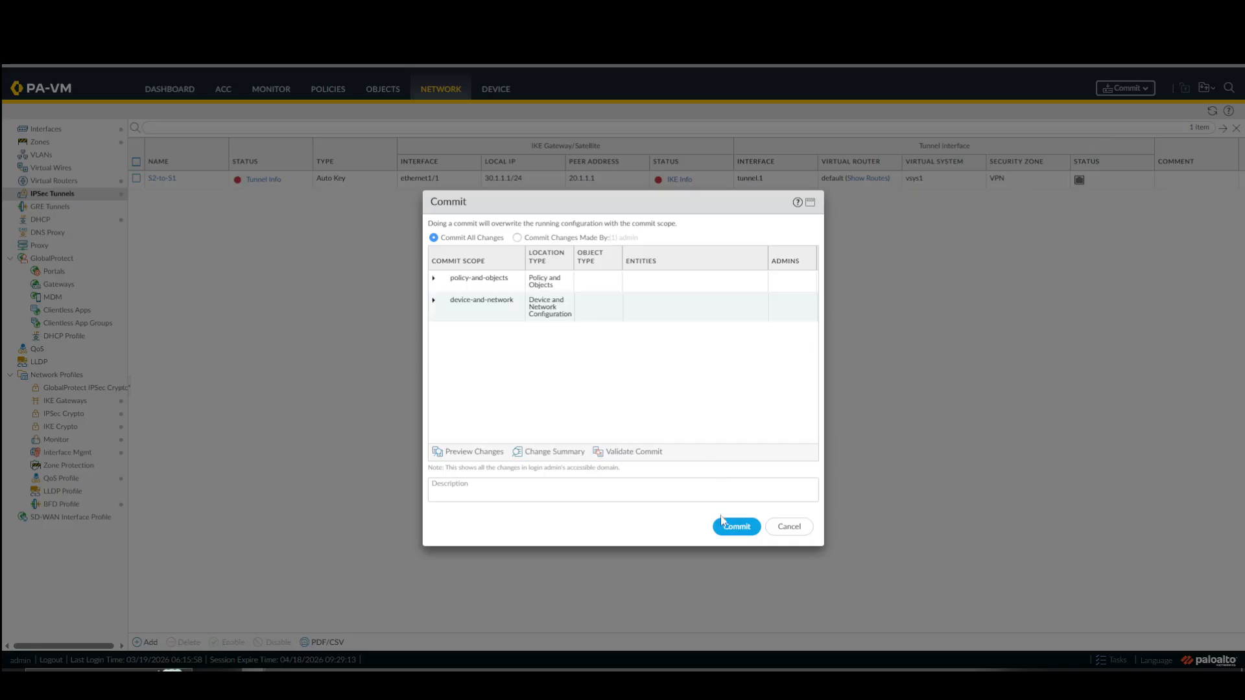
left_click(790, 530)
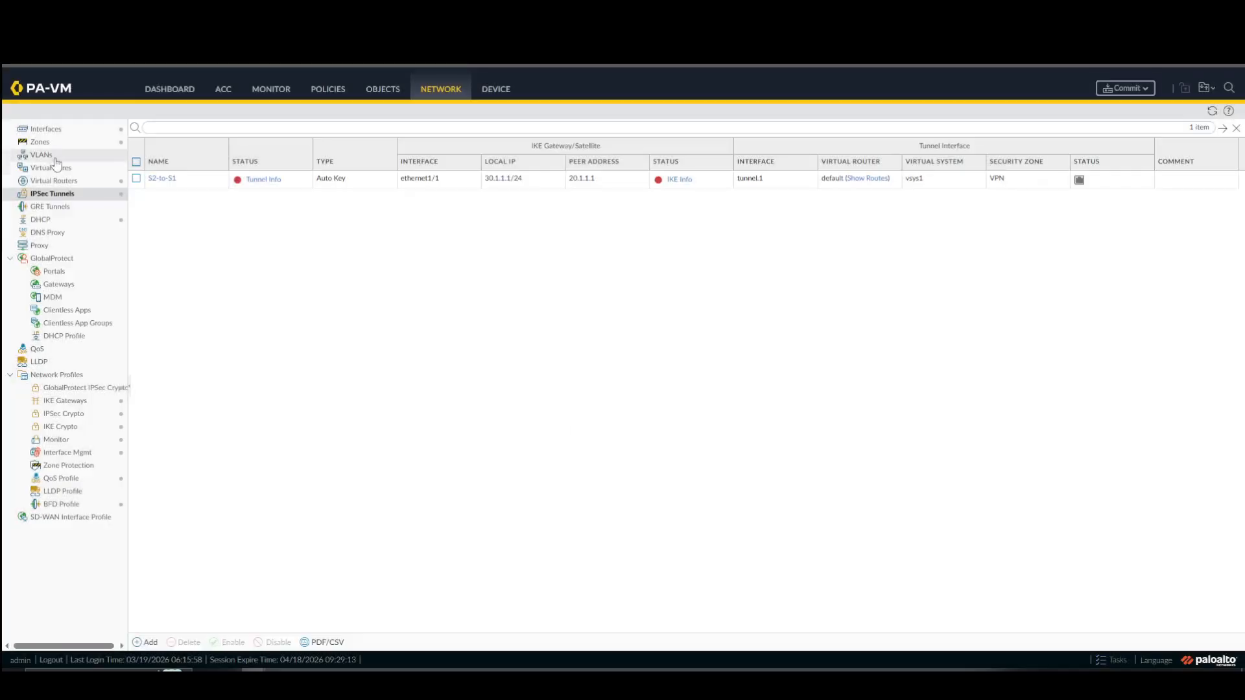
left_click(58, 181)
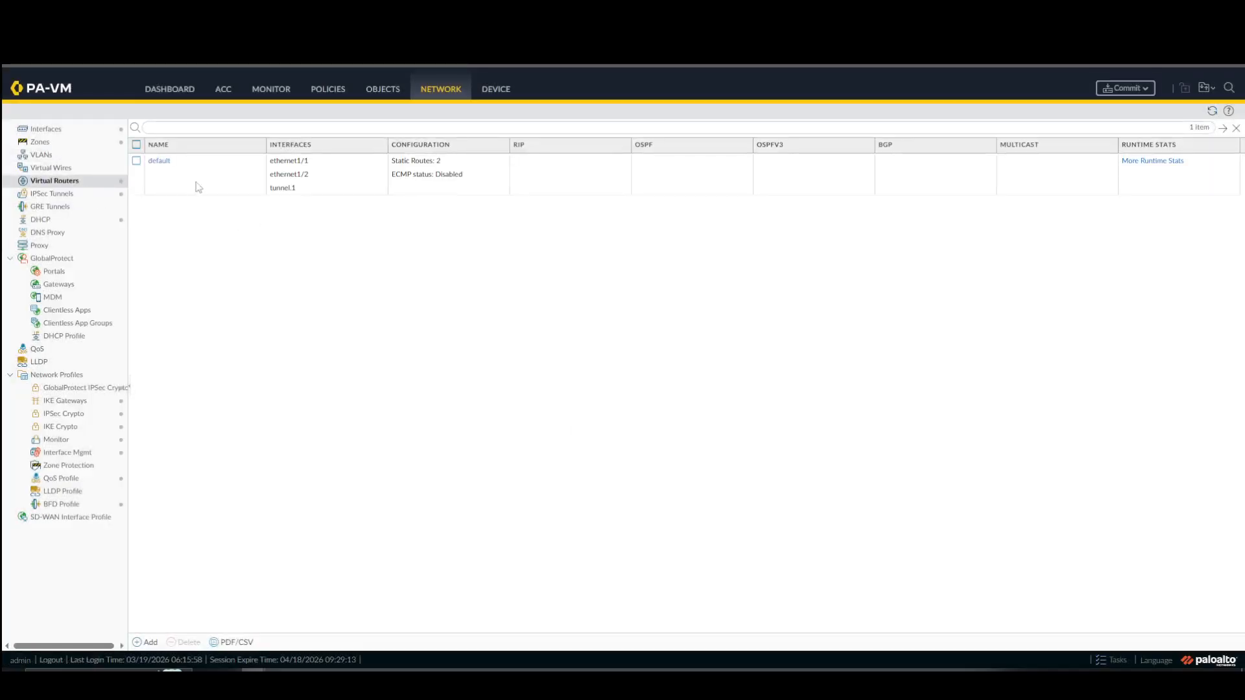
left_click(160, 160)
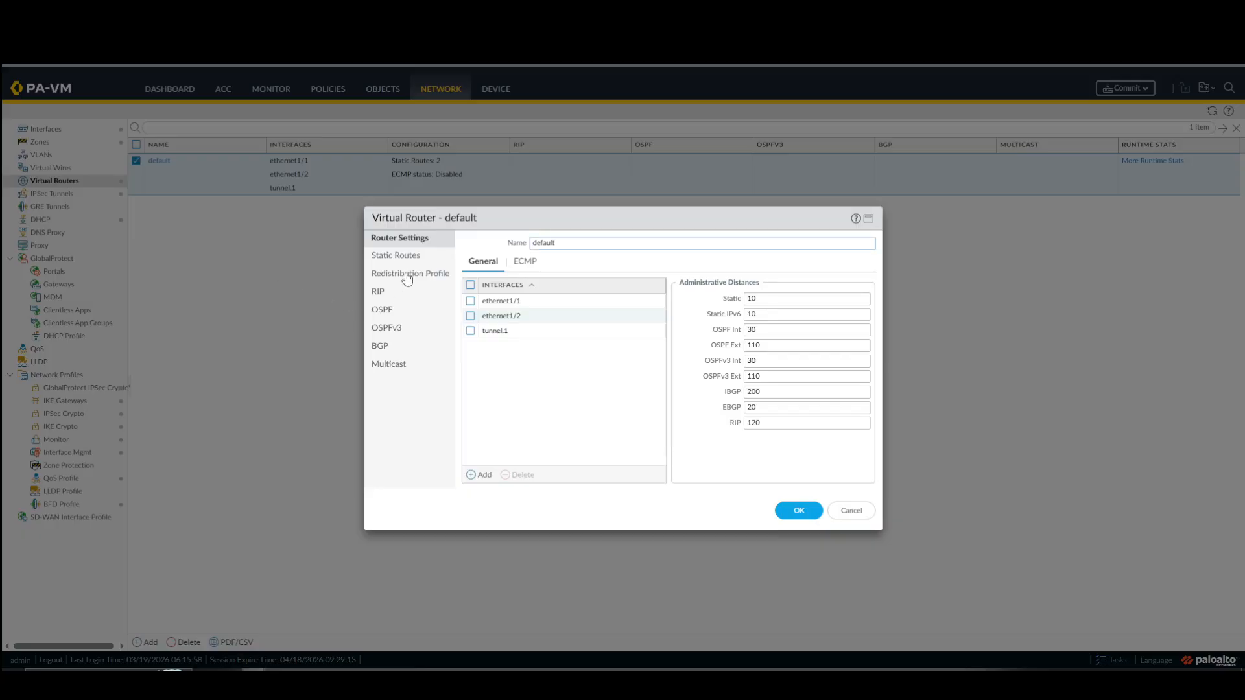
left_click(410, 254)
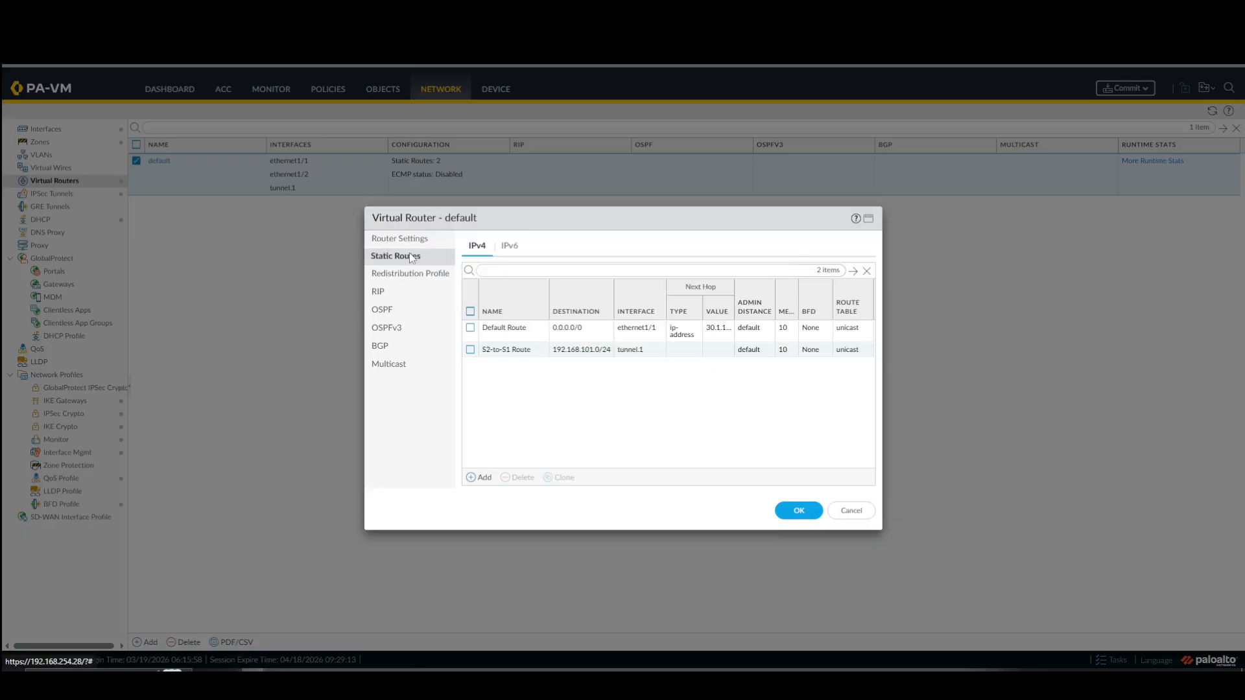
left_click(851, 512)
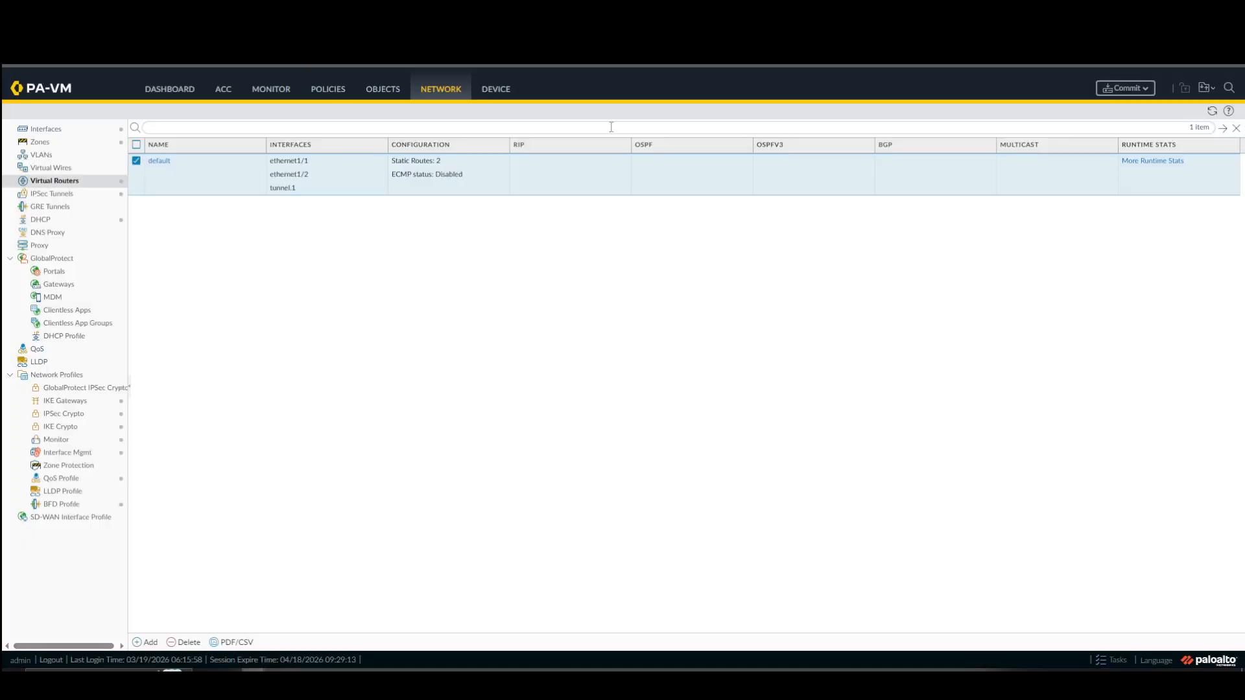
left_click(1125, 88)
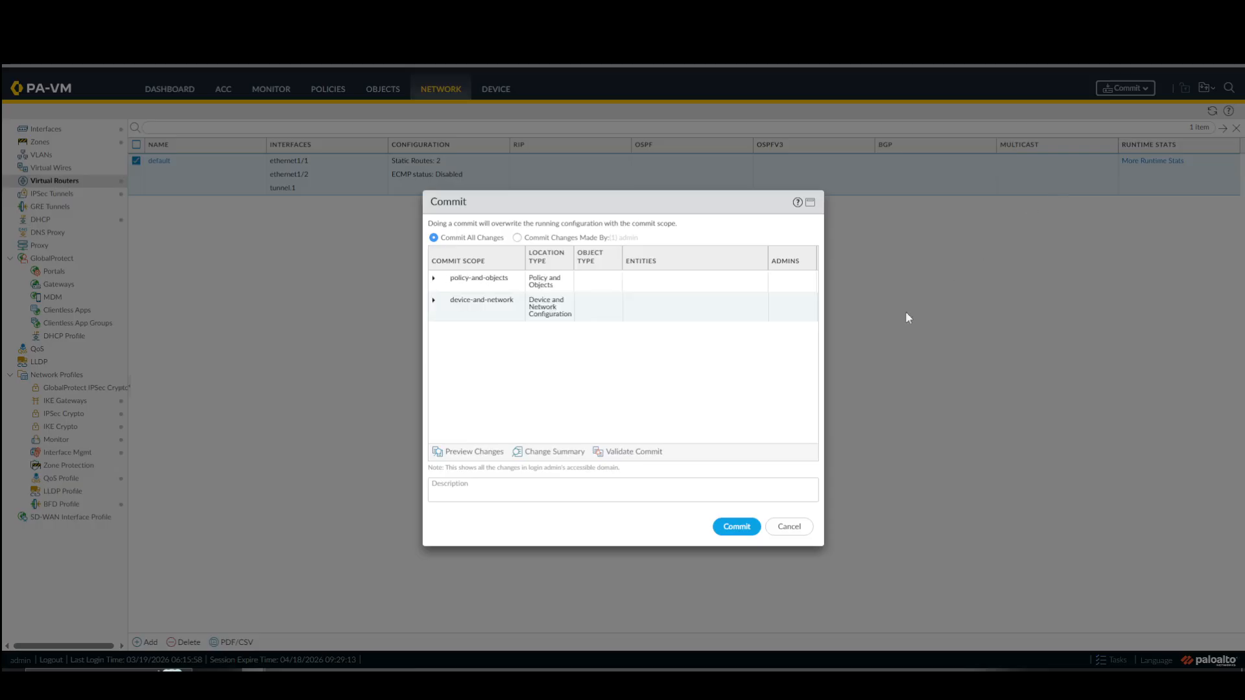
left_click(738, 526)
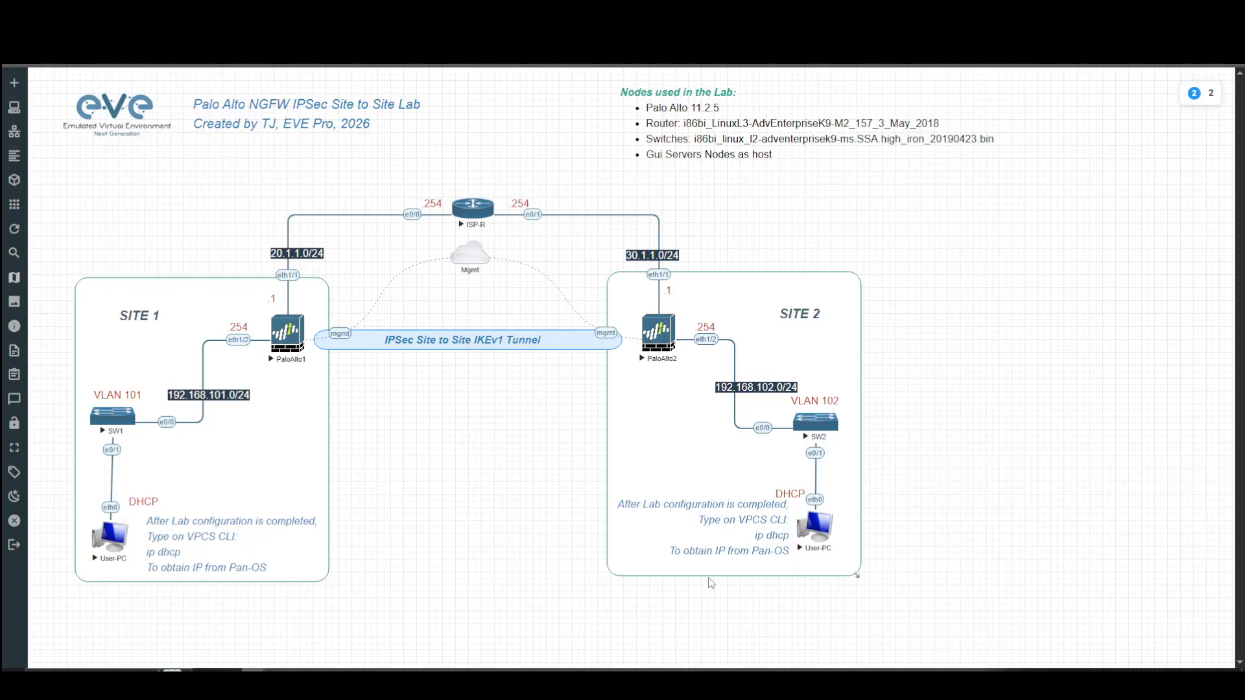
Switch to the EVE-NG lab topology, open the consoles of both User-PC nodes and place them side by side.
left_click(113, 536)
left_click_drag(671, 187, 390, 196)
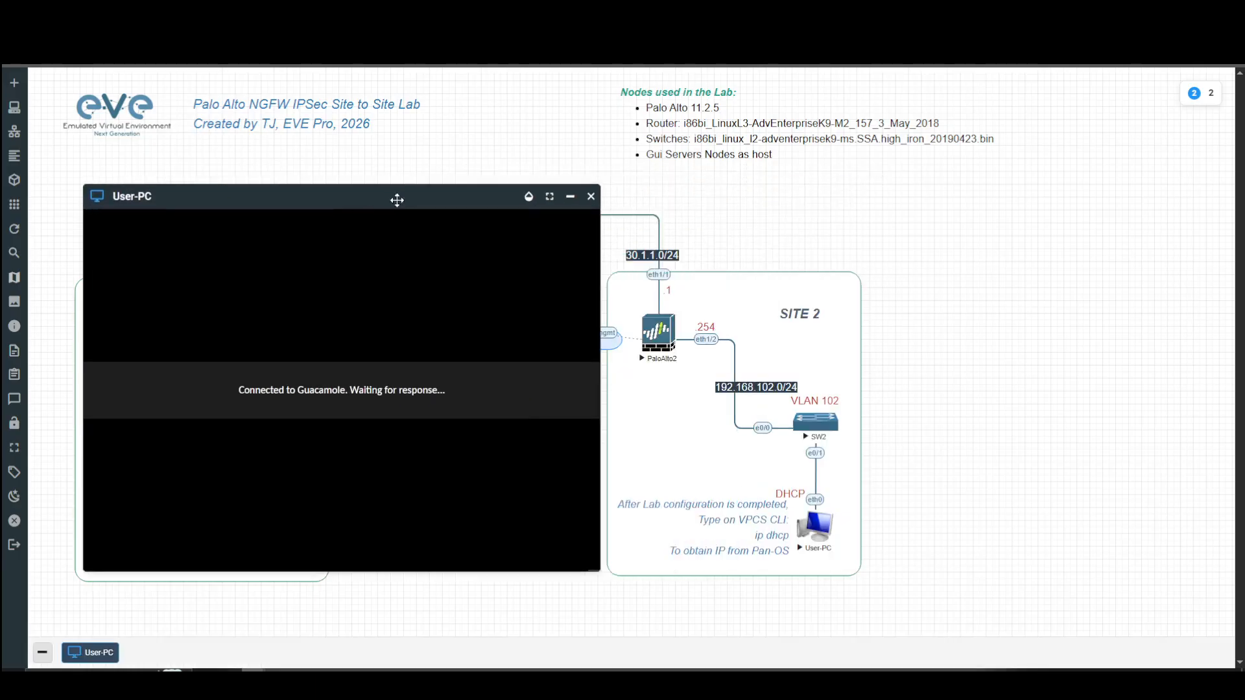
left_click(825, 536)
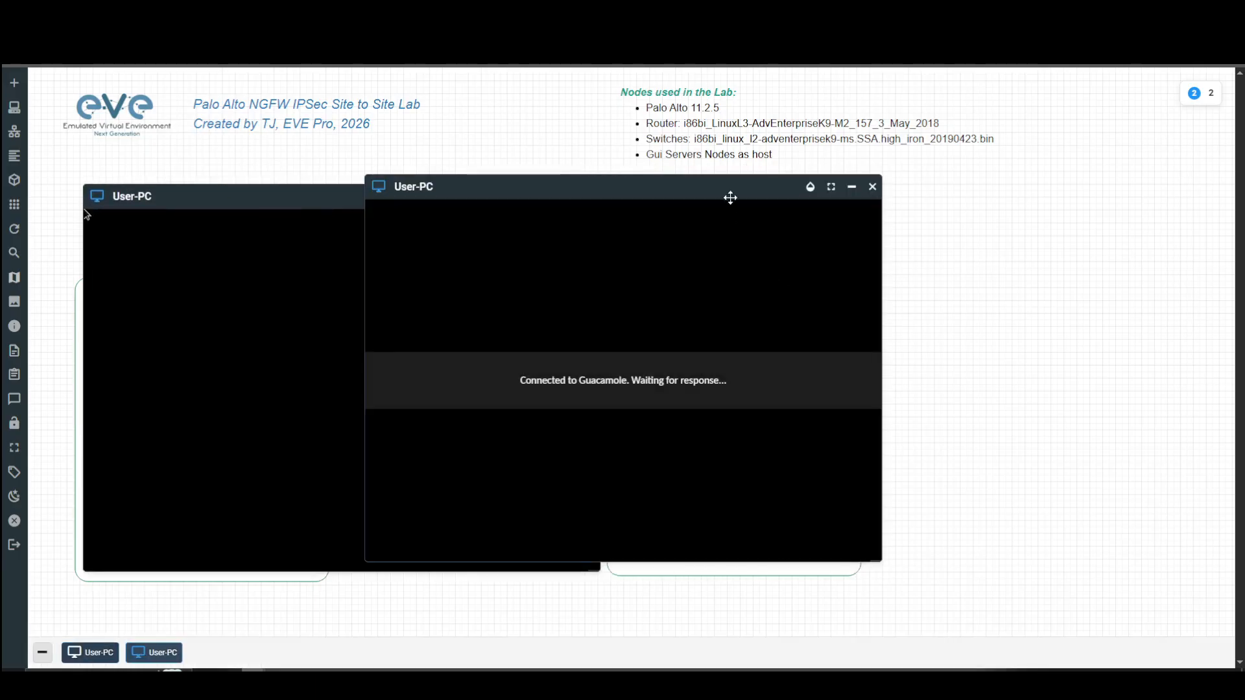
left_click_drag(728, 197, 1018, 203)
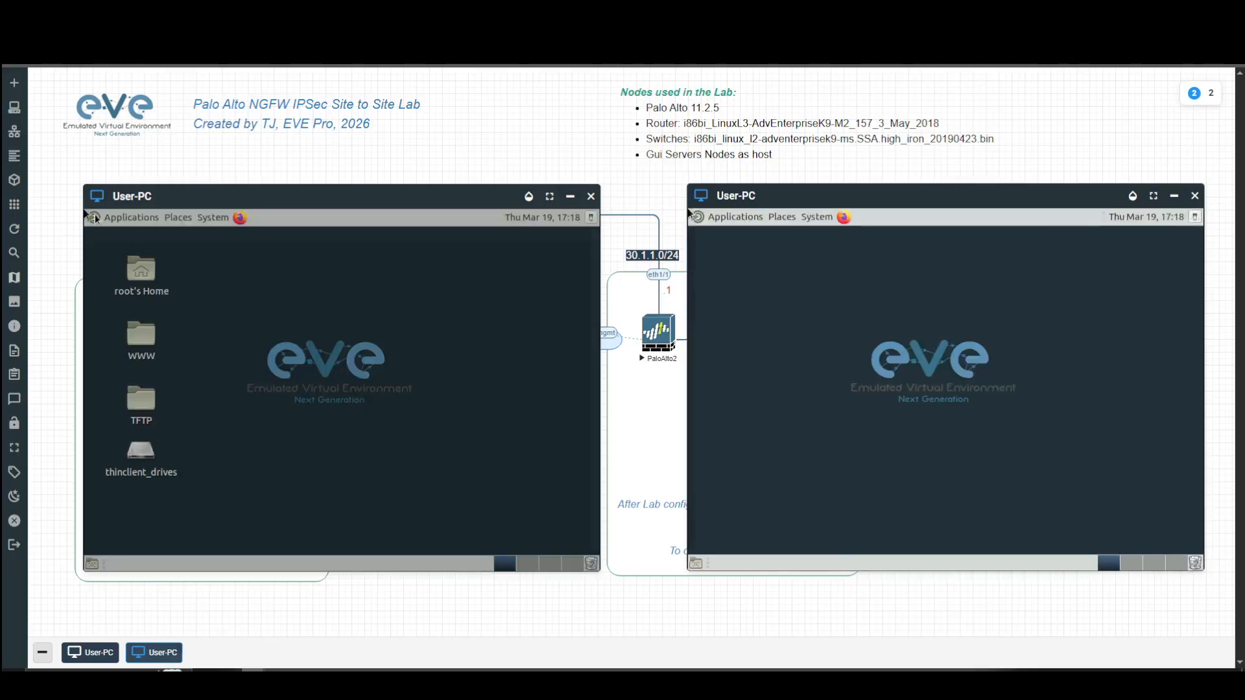
Open MATE Terminal on the Site 1 User-PC and run ip a to check its eth0 address against the topology.
left_click(94, 219)
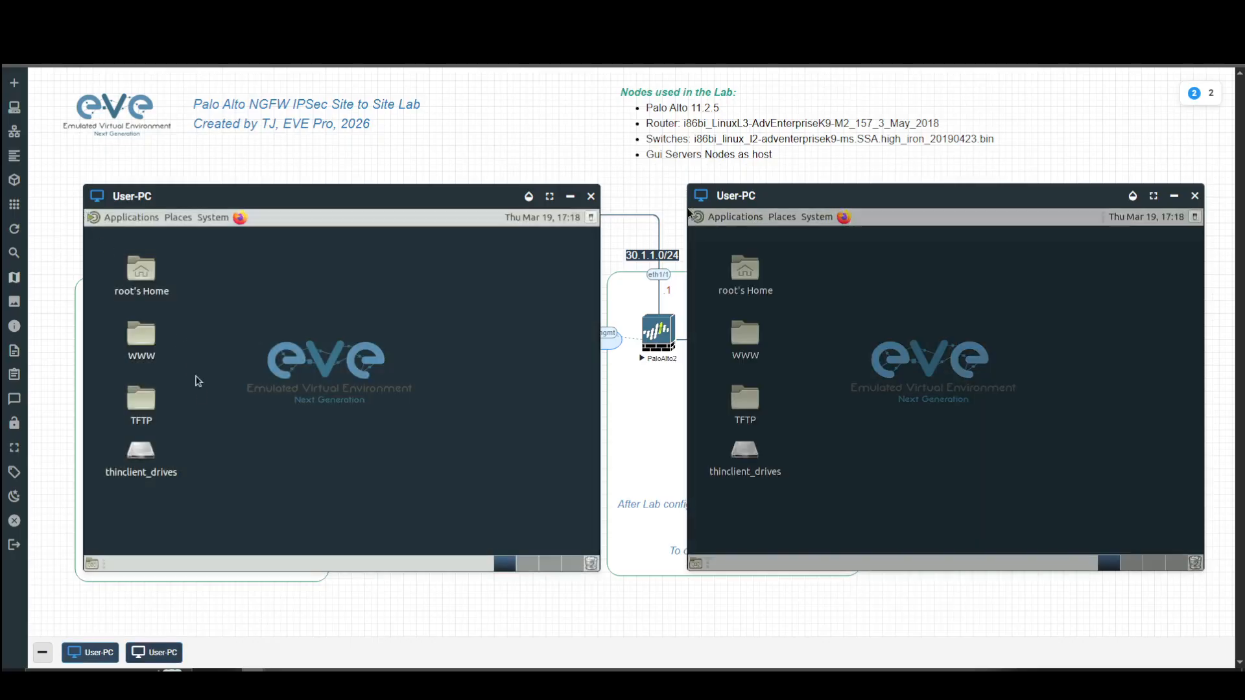
left_click(97, 221)
mouse_move(170, 354)
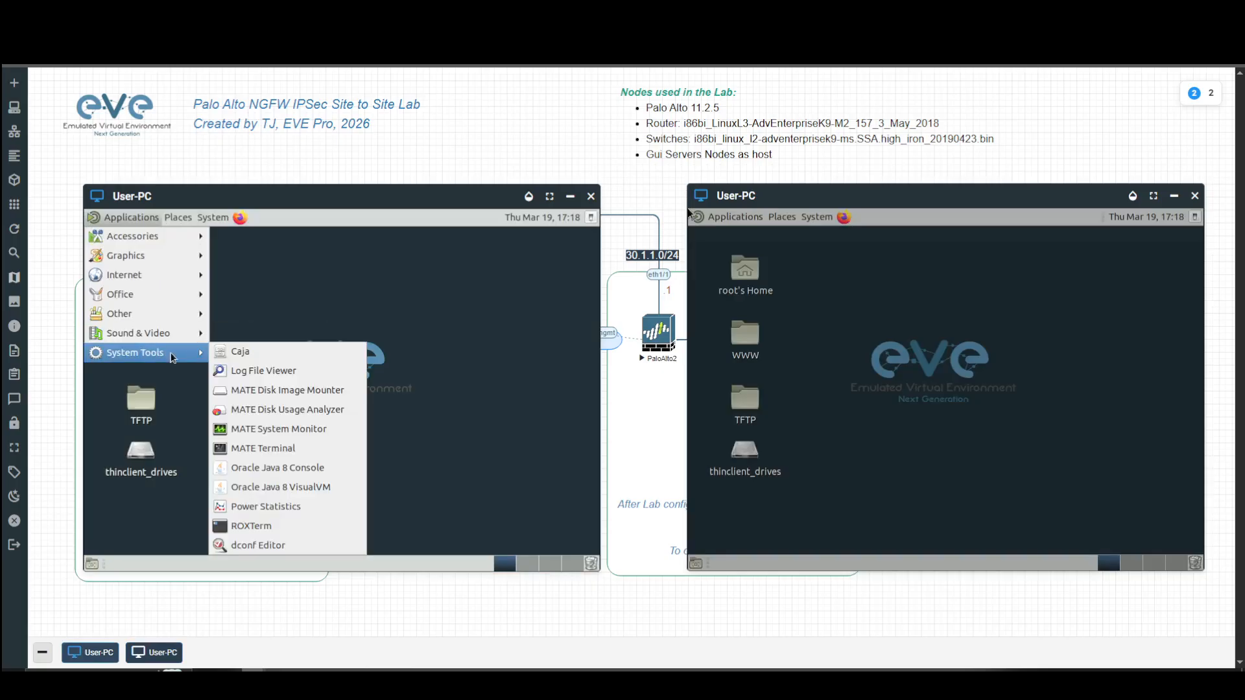
left_click(271, 448)
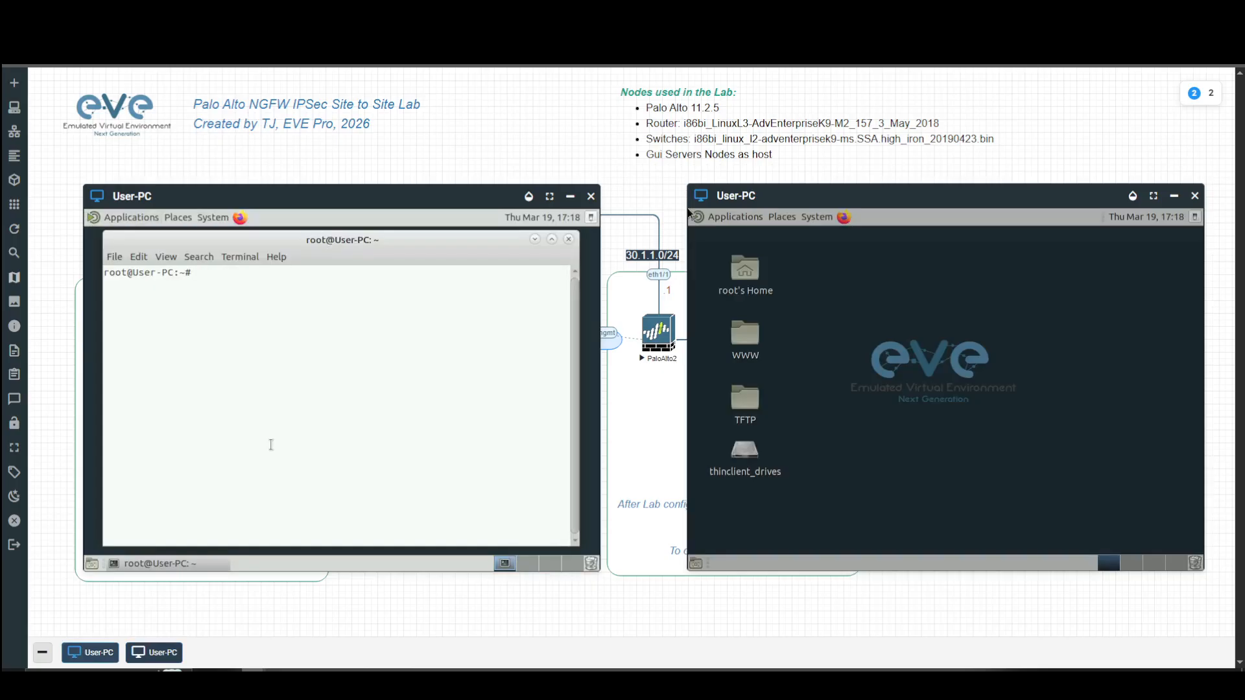
type("ip a")
key("Return")
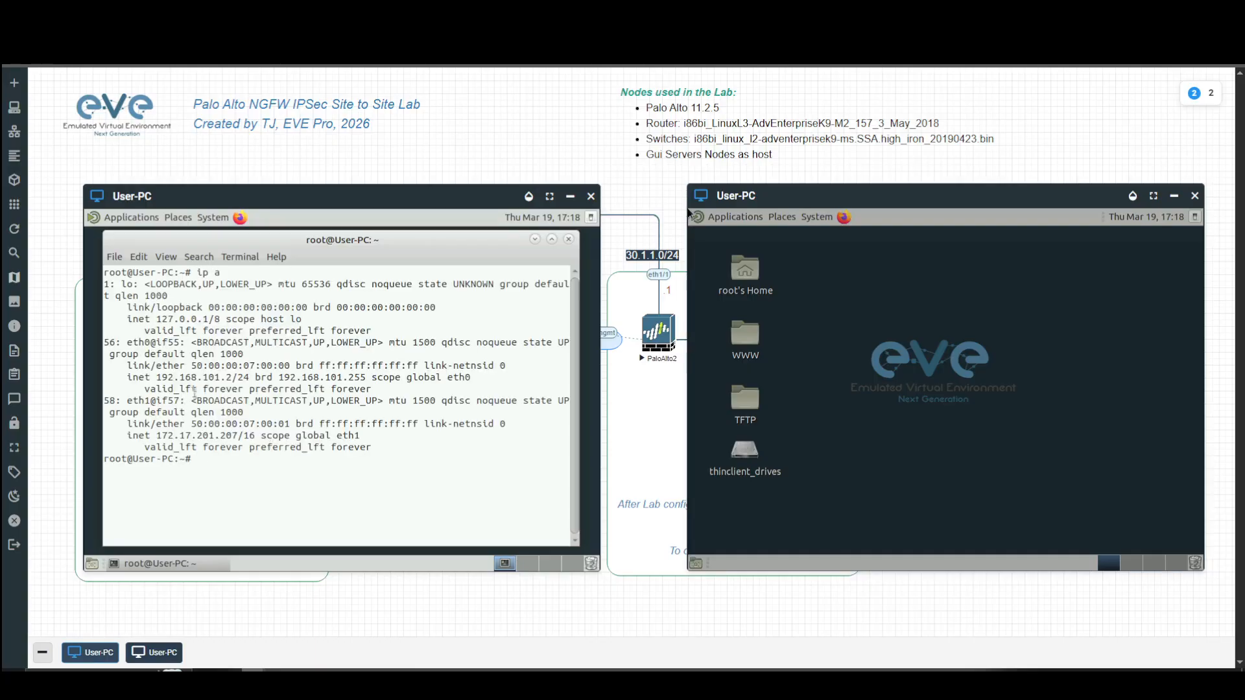
left_click_drag(156, 377, 249, 378)
left_click_drag(316, 198, 744, 242)
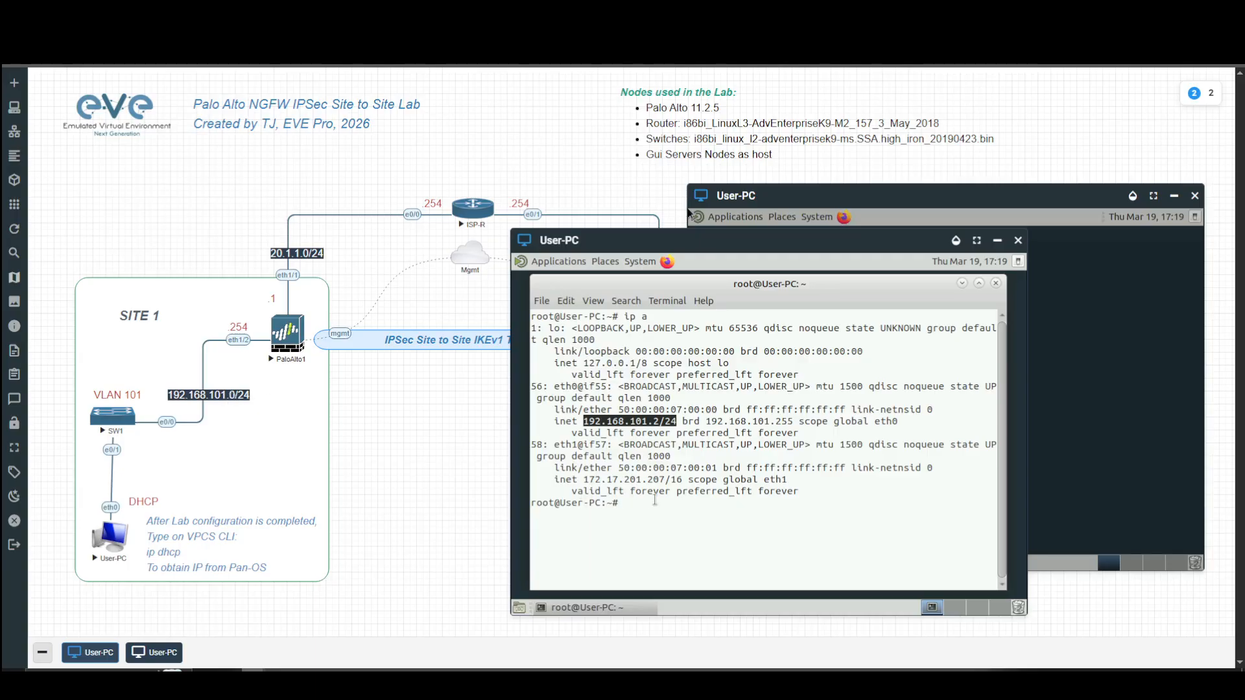
left_click_drag(742, 242, 368, 238)
Open MATE Terminal on the Site 2 User-PC, run ip a and highlight its eth0 address.
left_click(705, 229)
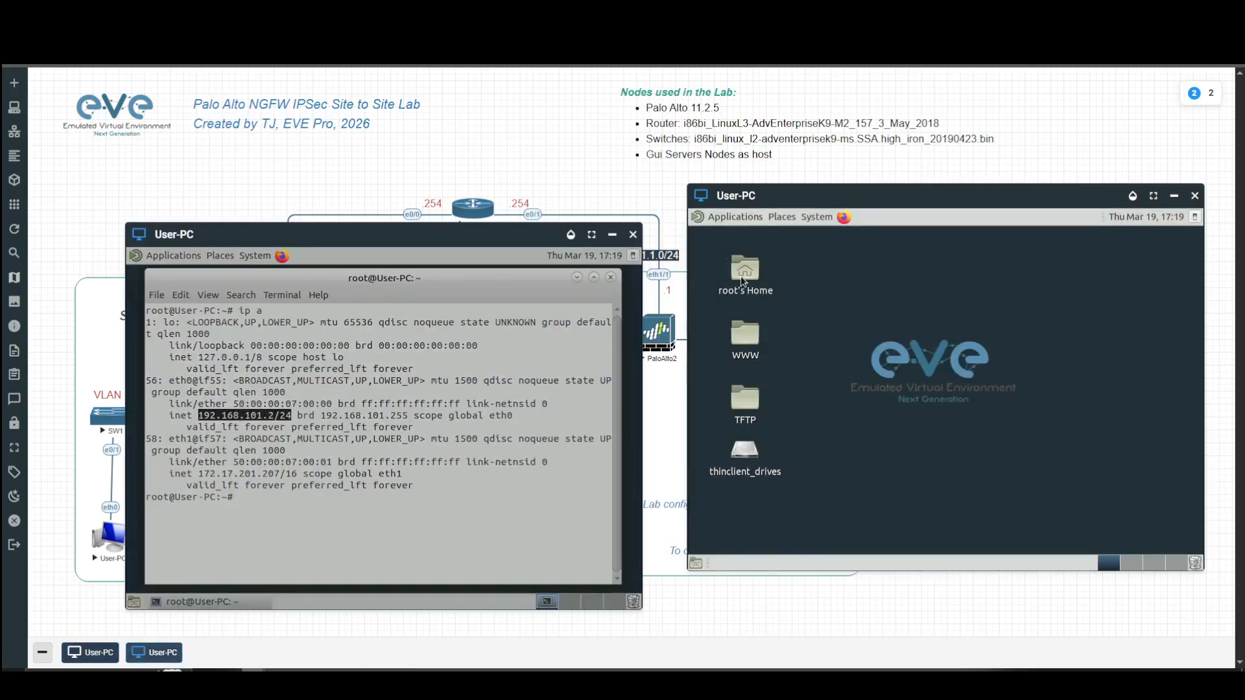
left_click(705, 219)
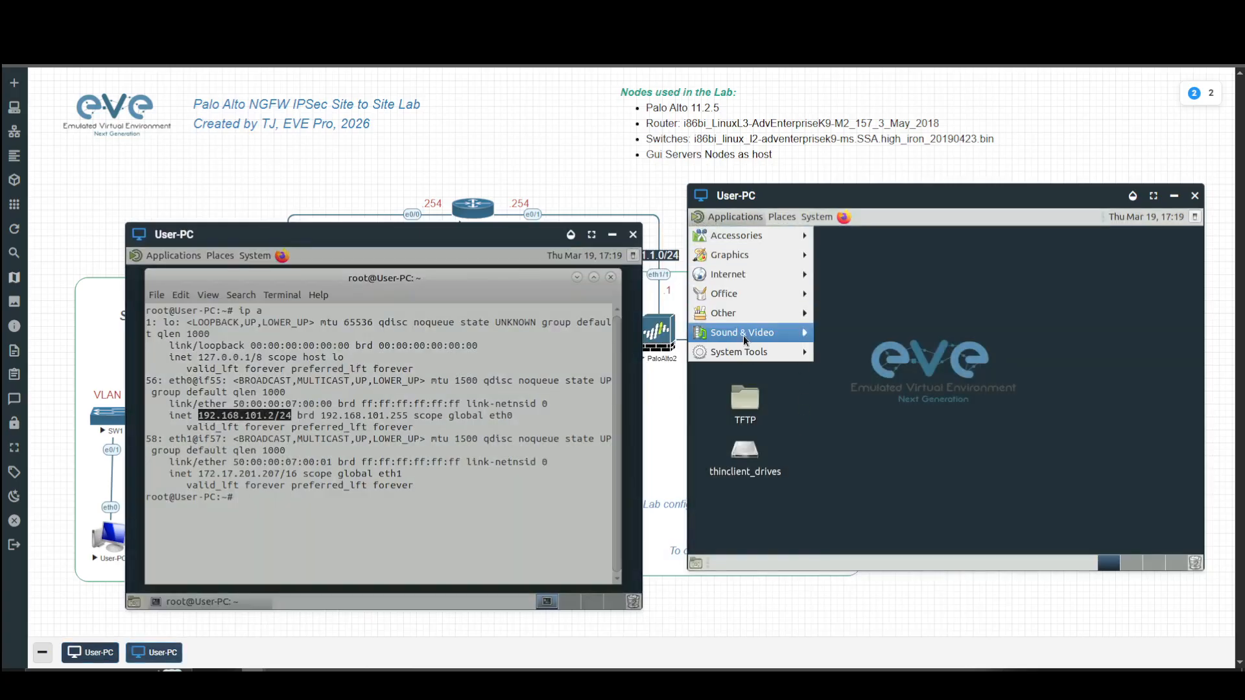
mouse_move(762, 353)
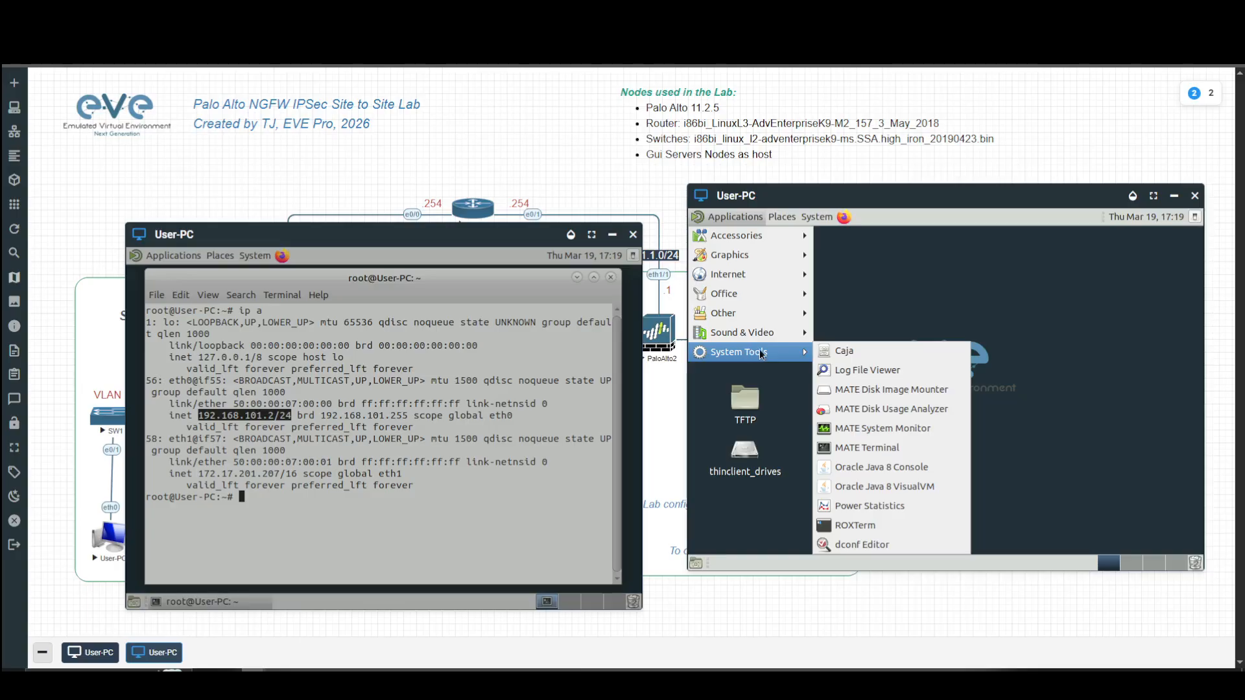
left_click(867, 447)
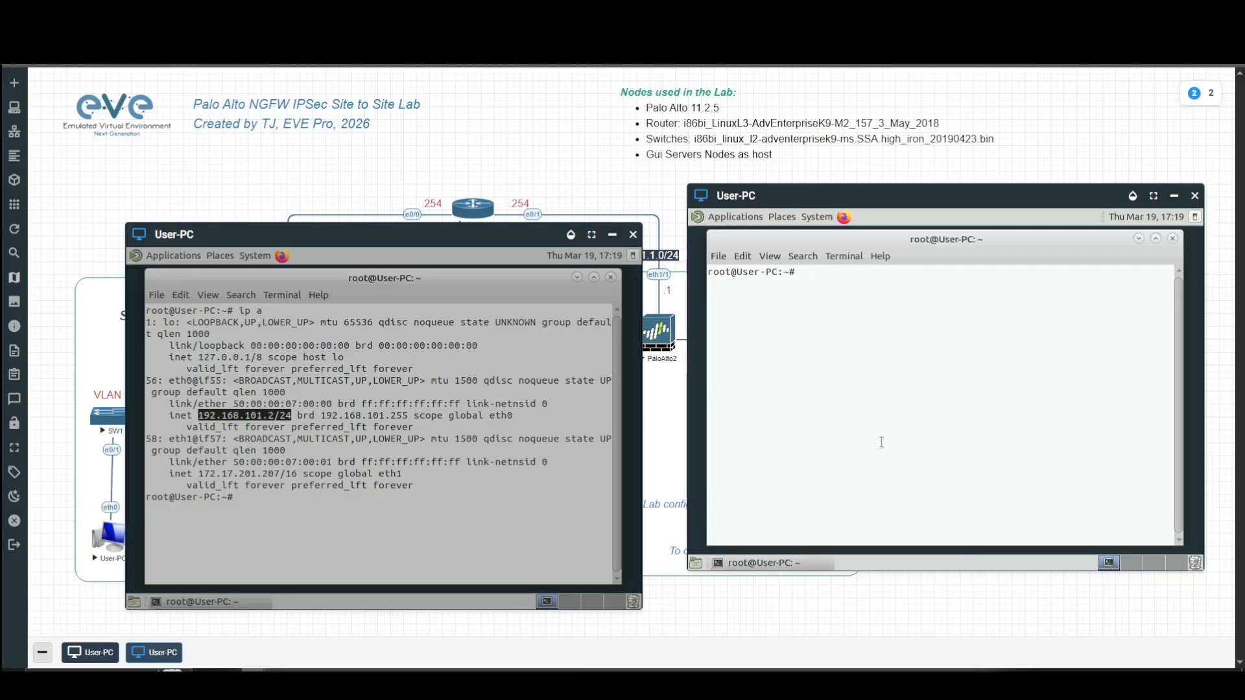
type("ip a")
key("Return")
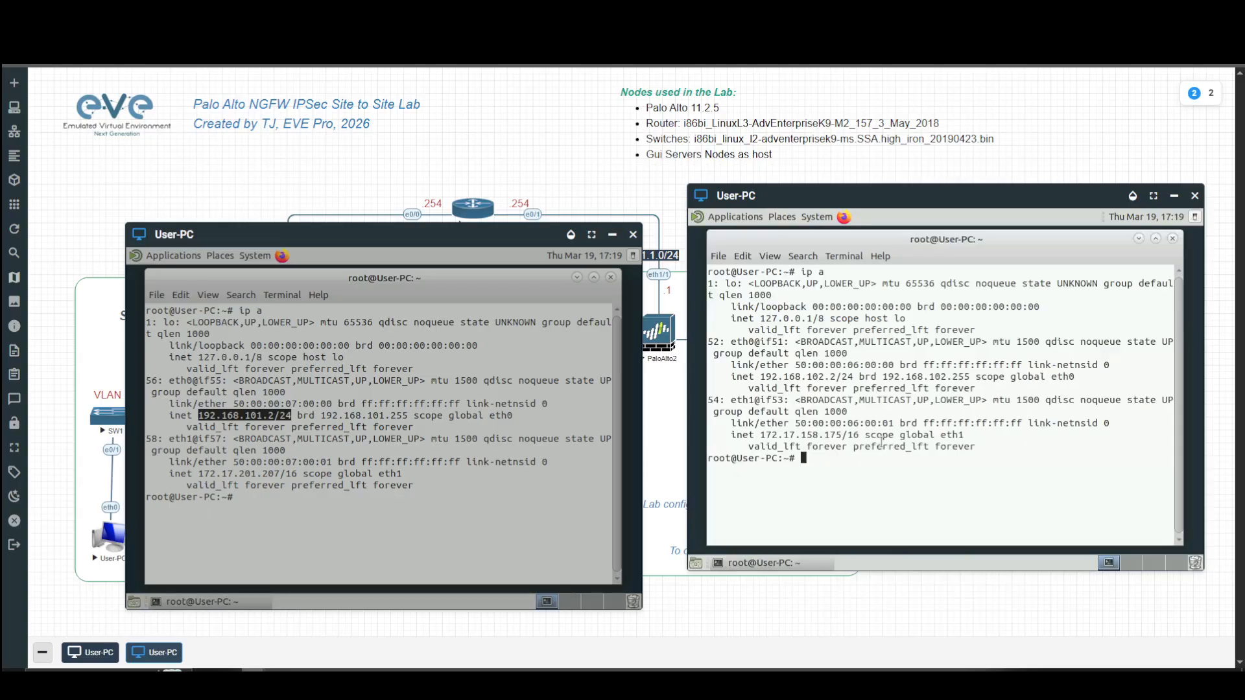
left_click_drag(760, 377, 843, 377)
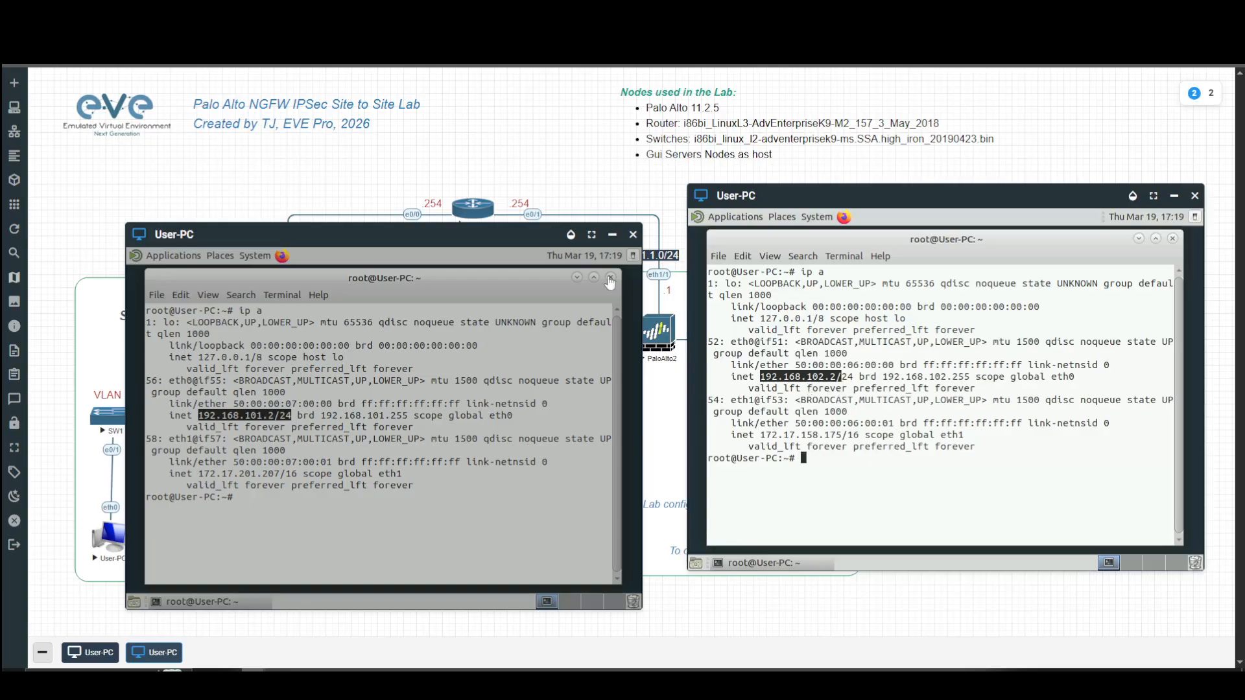
Minimize both User-PC consoles, switch to the Site 2 firewall and check the running commit in Task Manager.
left_click(612, 235)
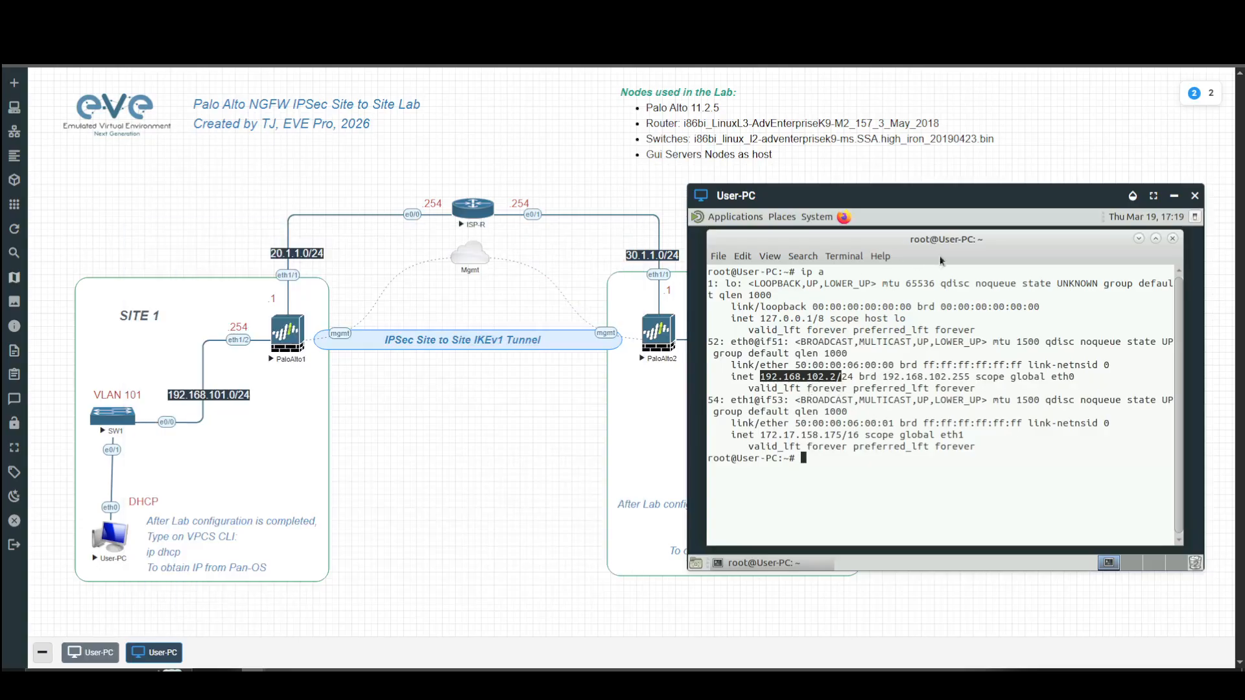
left_click(1173, 197)
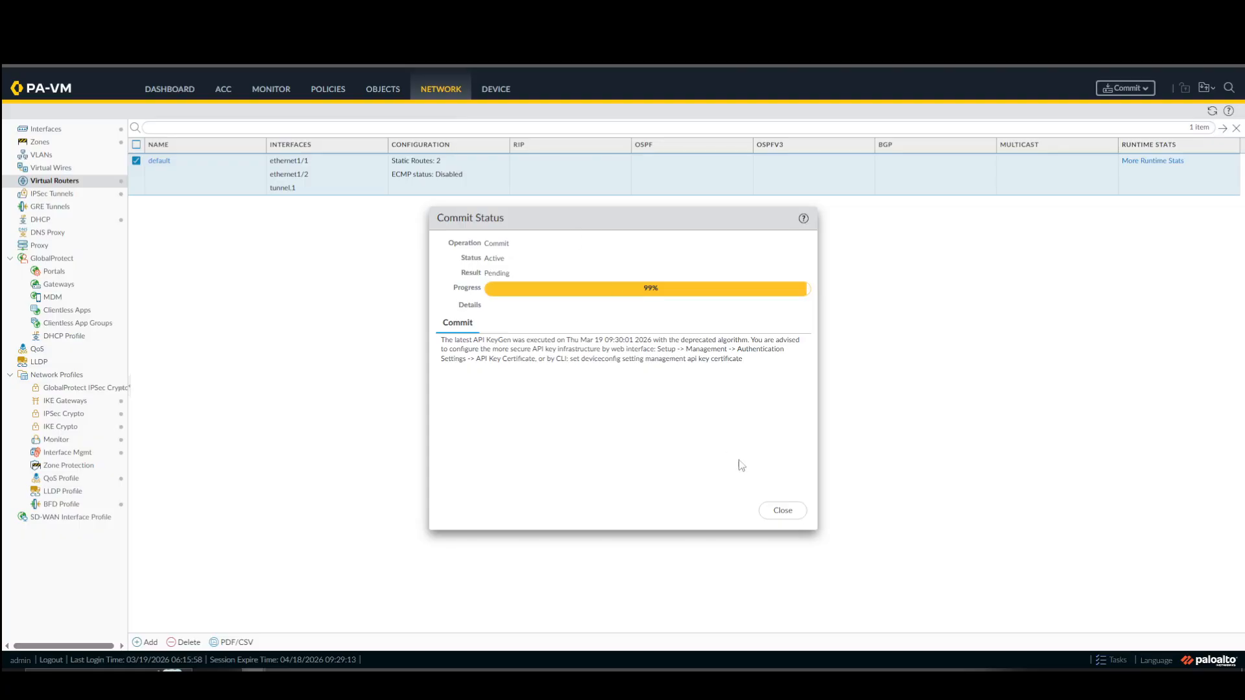
left_click(785, 511)
left_click(1102, 663)
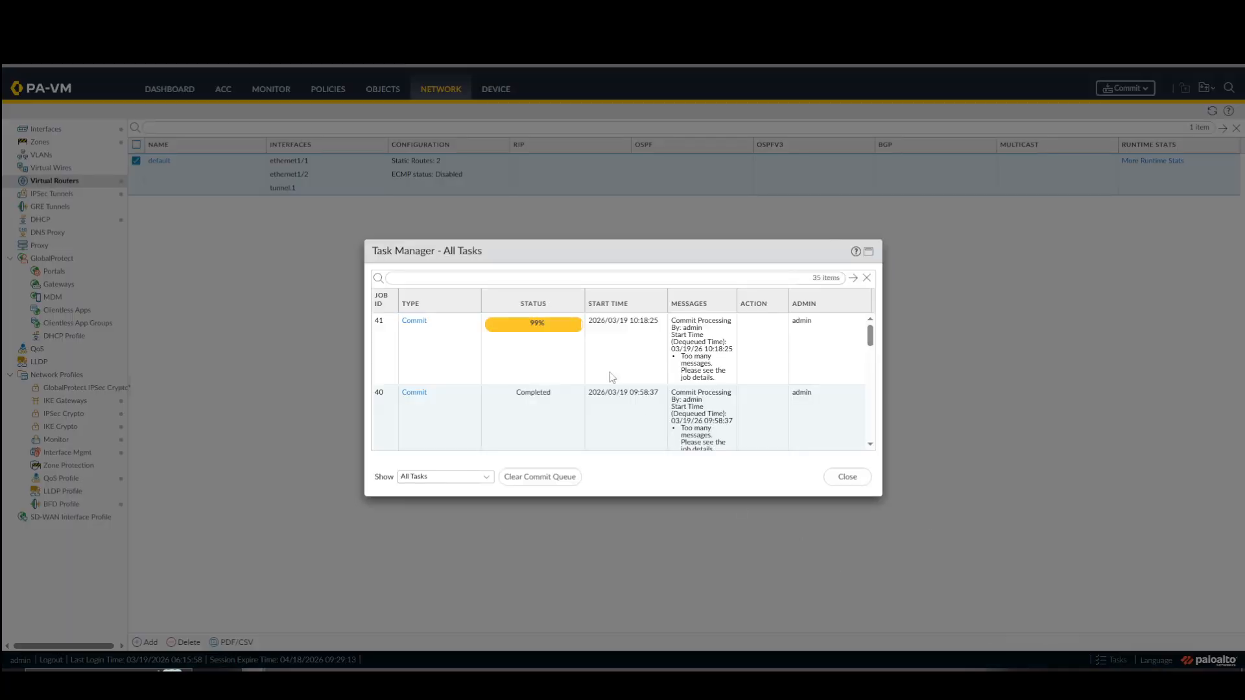
left_click(848, 477)
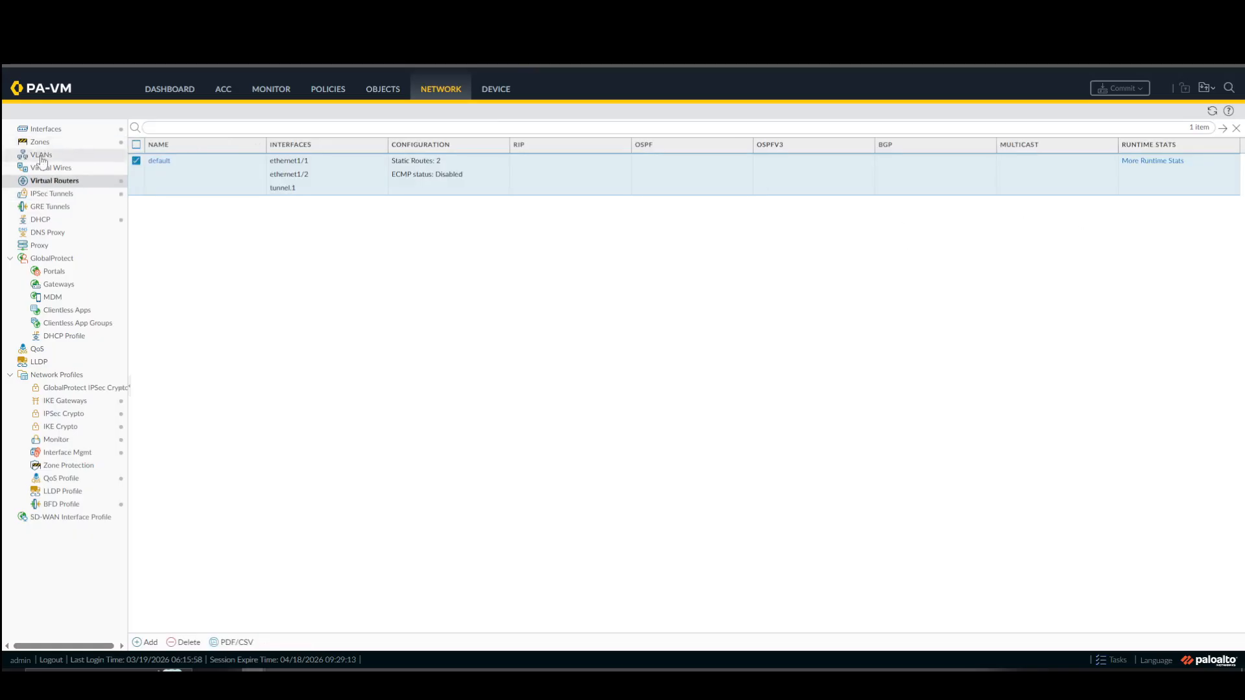
Review the S2-to-S1 IPSec tunnel's status, tunnel info and IKE info on the Site 2 firewall.
left_click(65, 194)
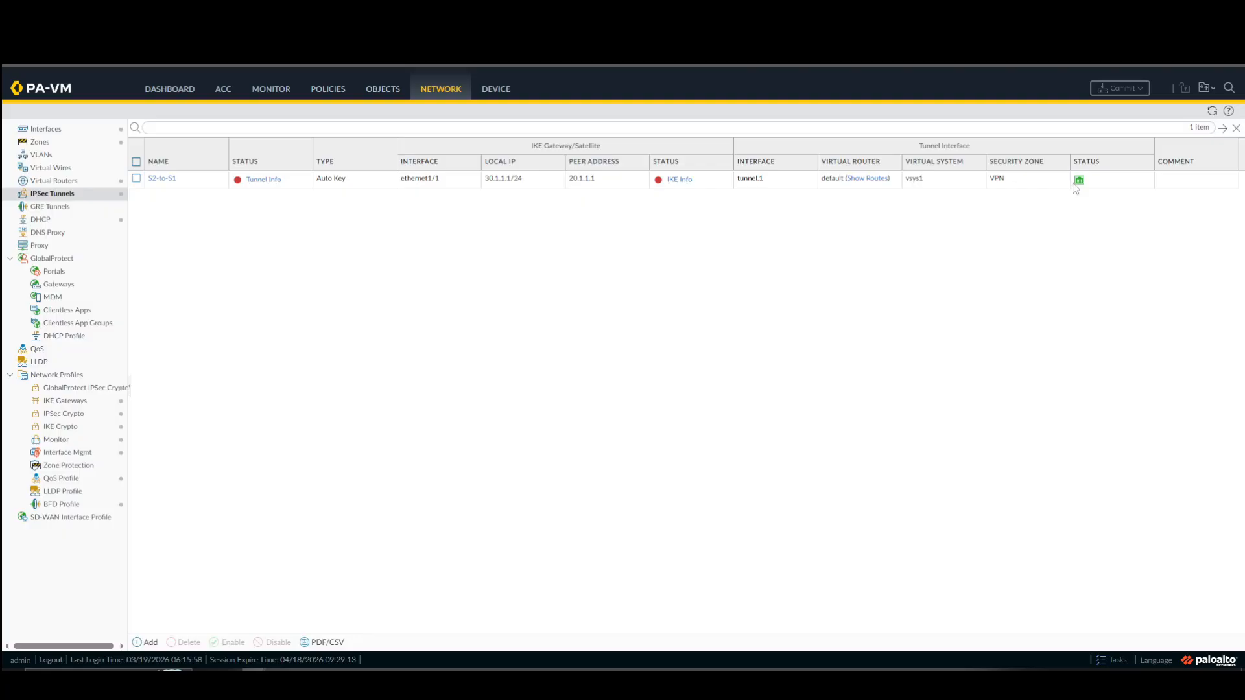
left_click(258, 184)
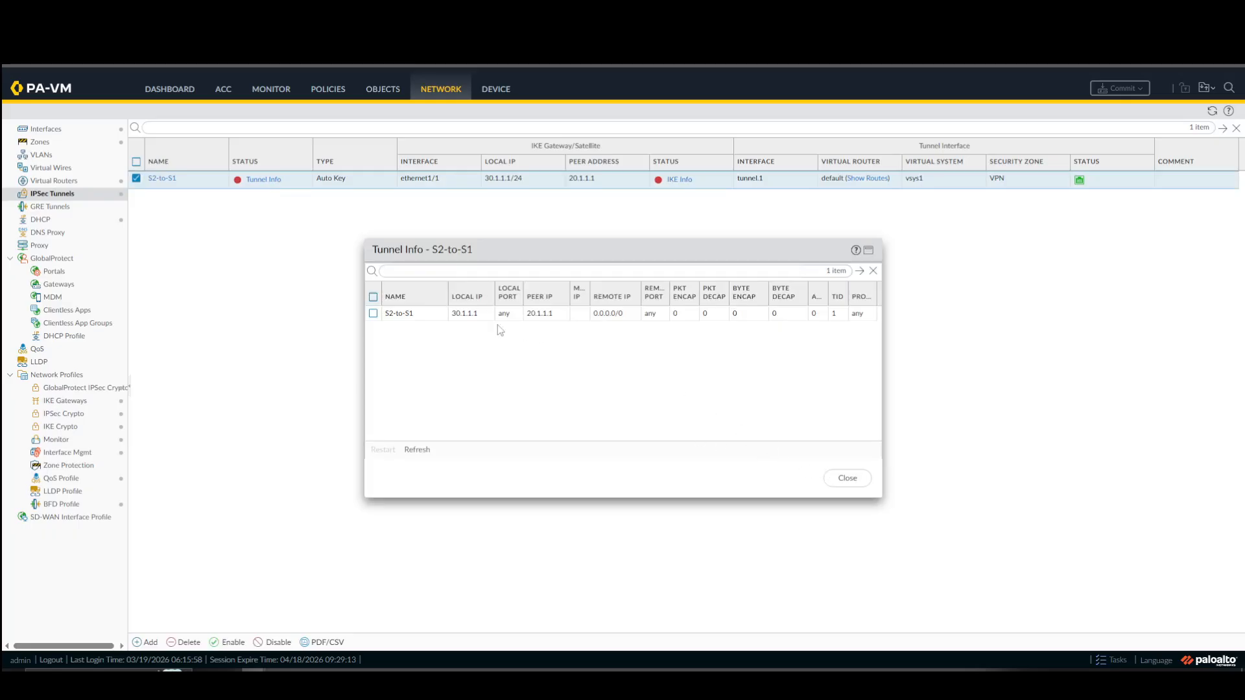
left_click(848, 480)
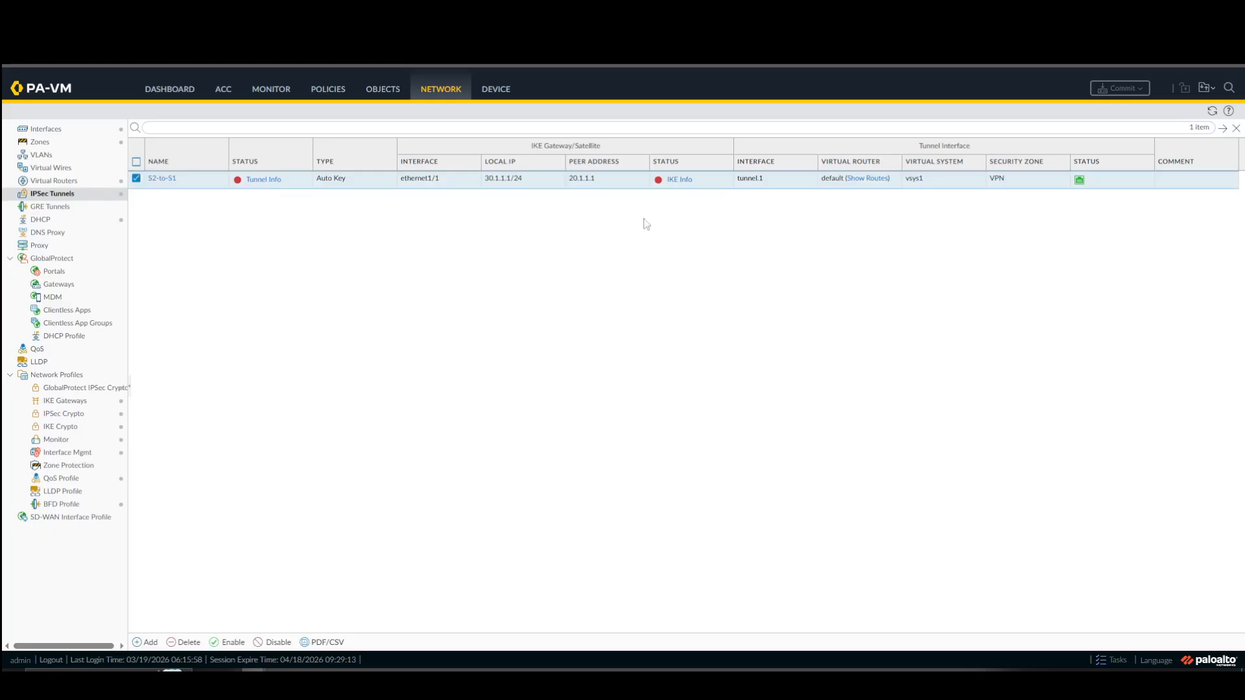
left_click(678, 180)
left_click(848, 480)
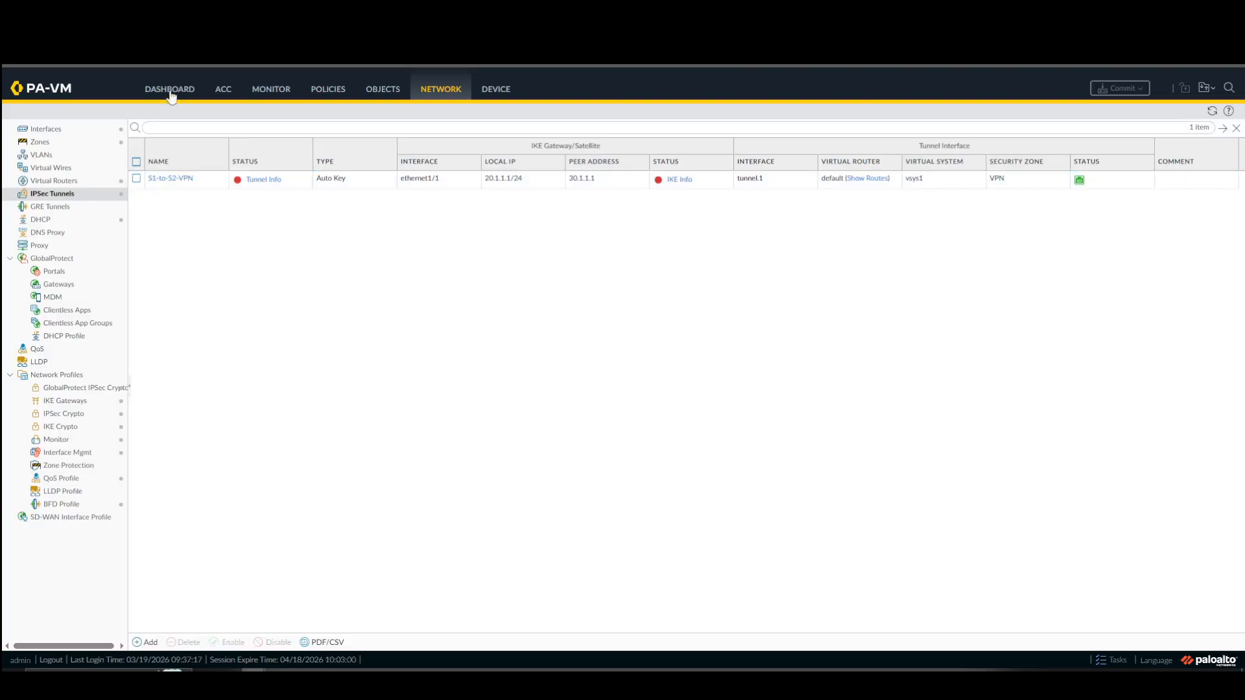
Open the Site 1 firewall's traffic log and ping 192.168.102.2 from the Site 1 User-PC.
left_click(277, 95)
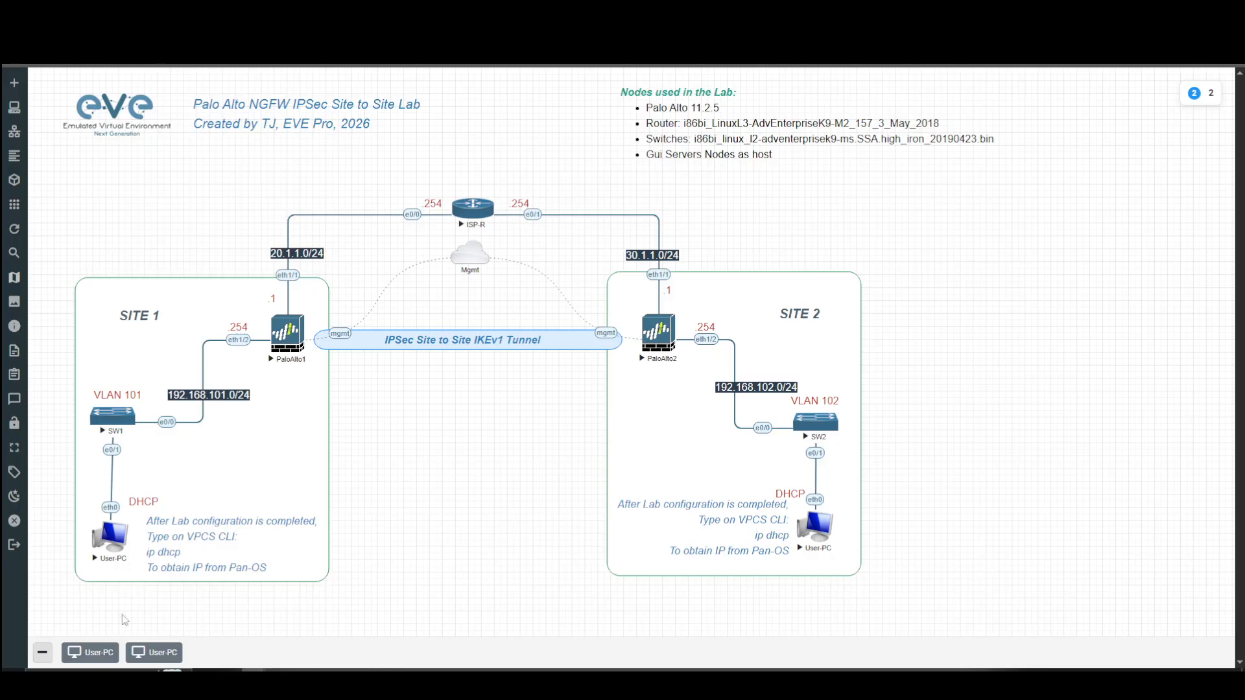
left_click(91, 653)
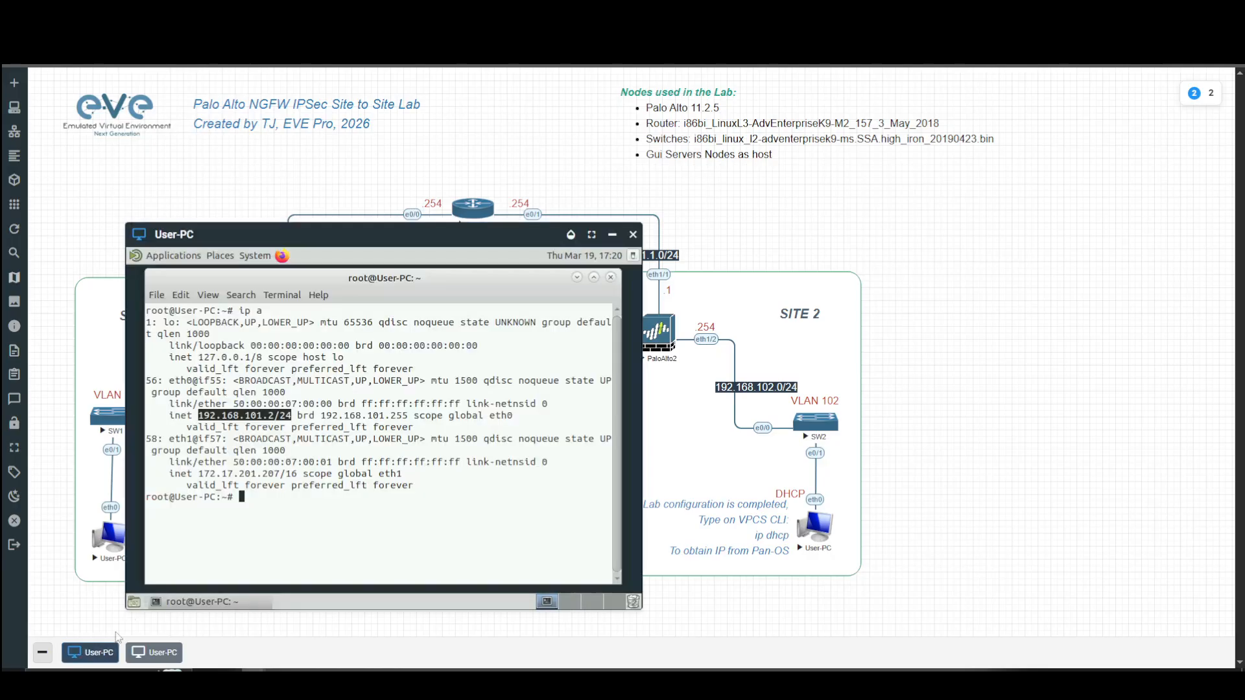
left_click(262, 507)
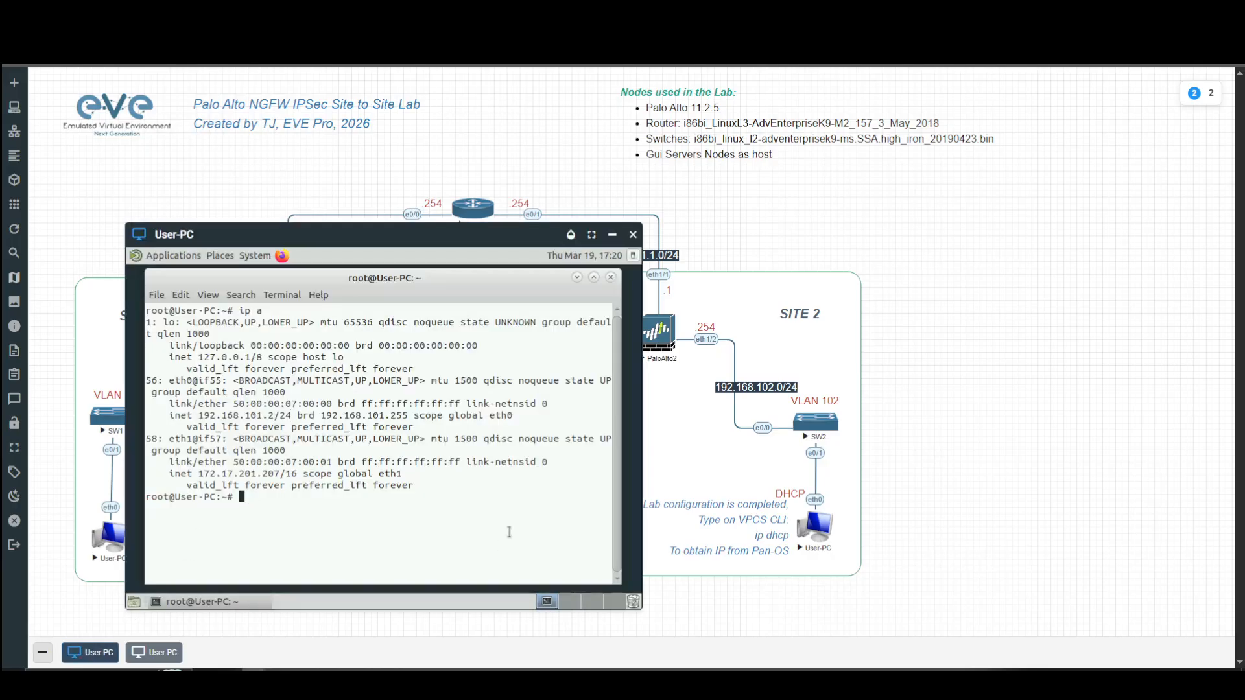
type("ping 192.168.102.2")
key("Return")
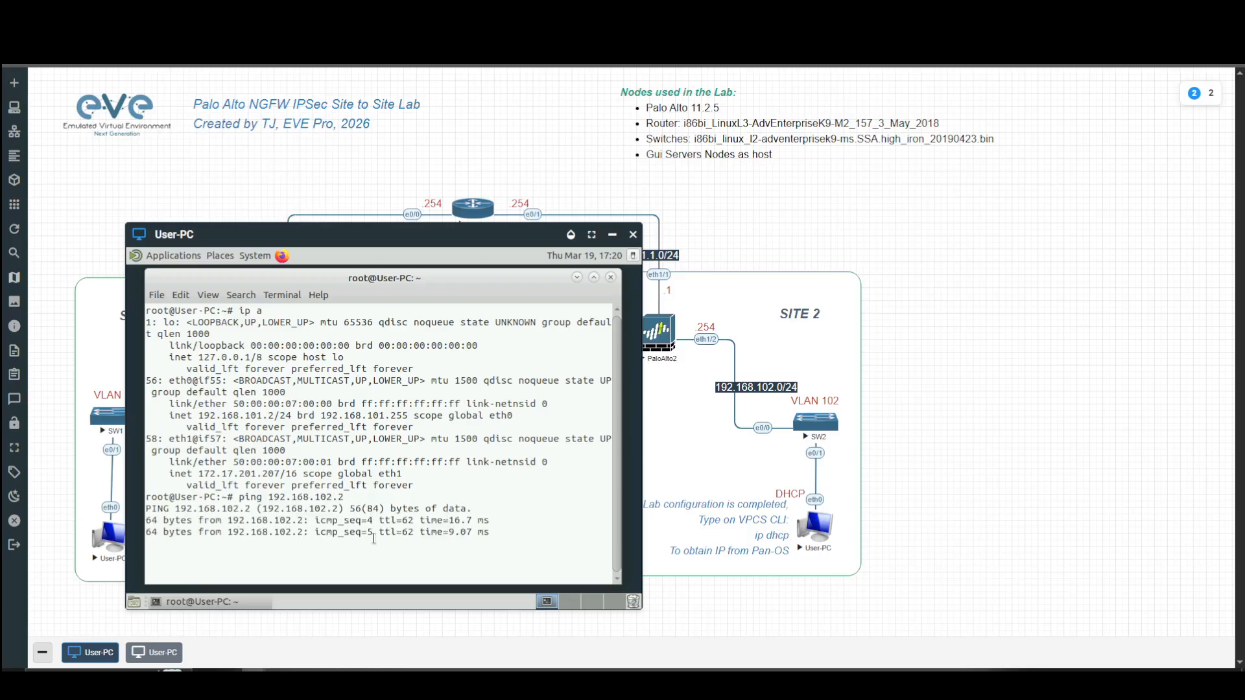
Restore the Site 2 User-PC console and ping 192.168.101.2 from its terminal.
left_click(171, 655)
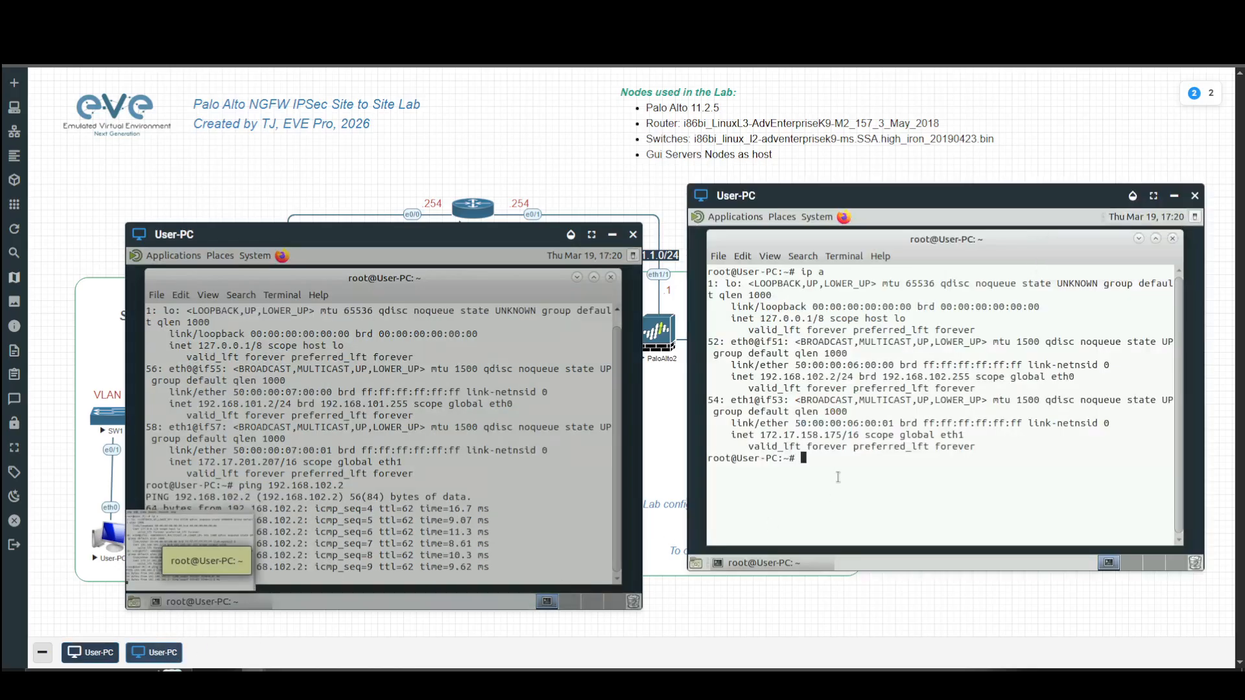
type("ping")
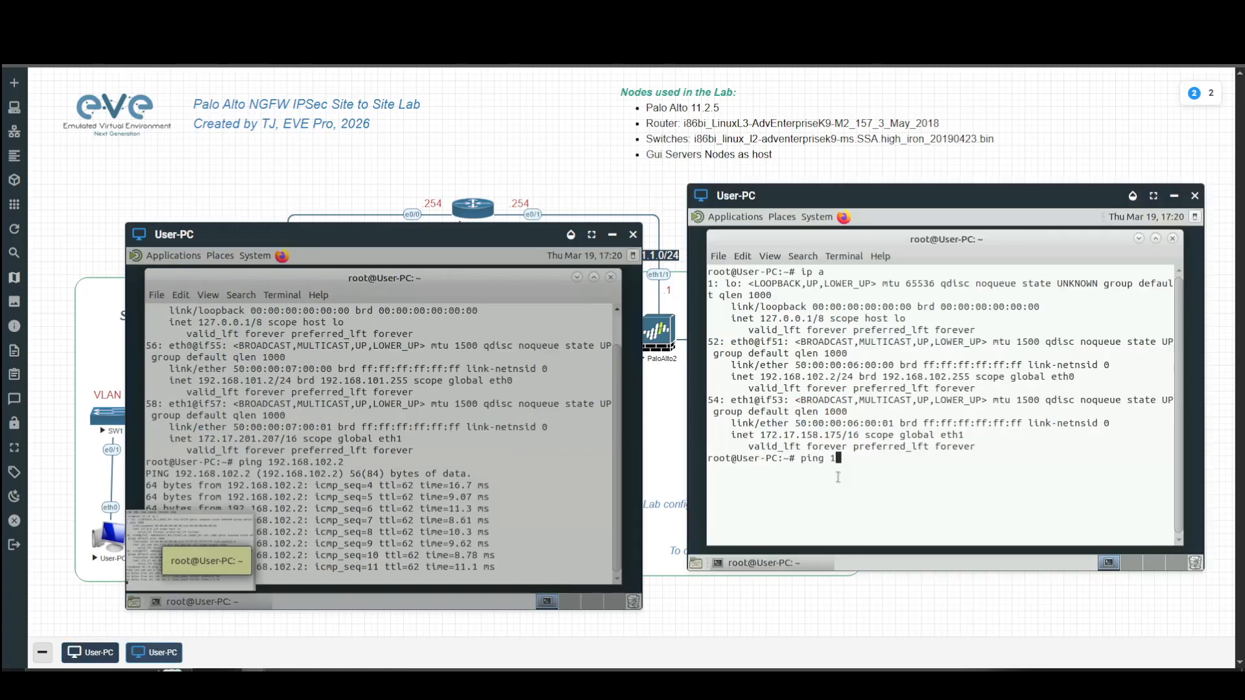
type("192.168.1")
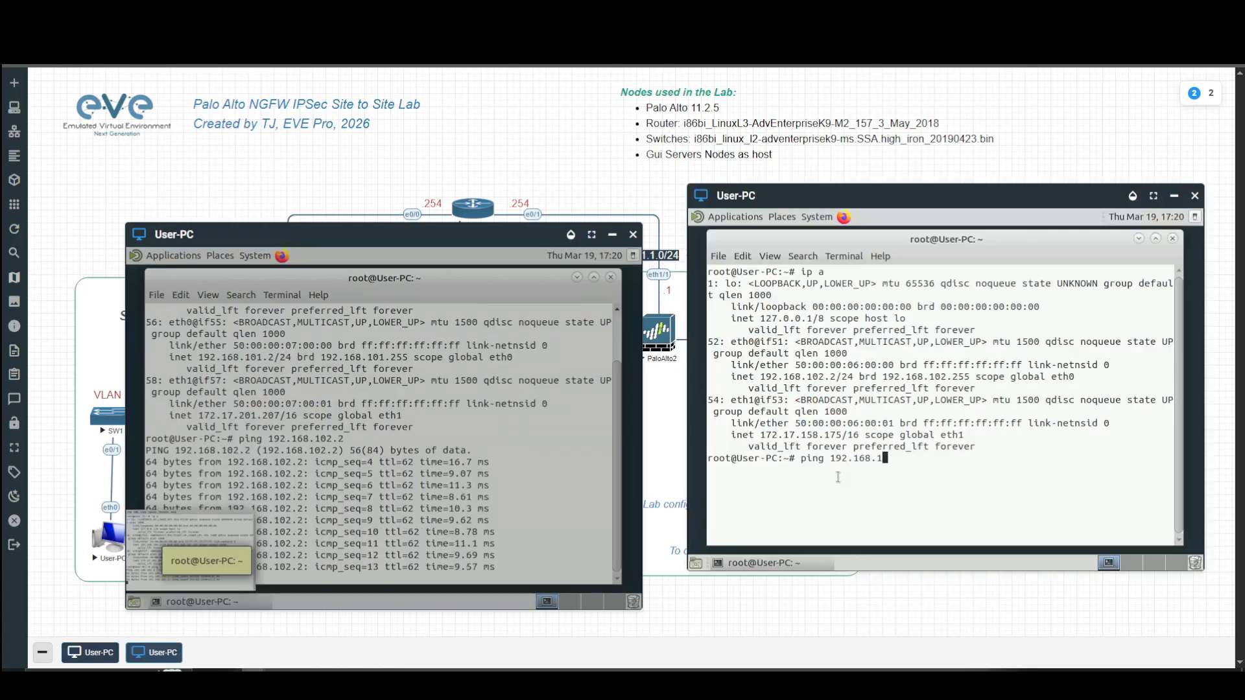
type("01.2")
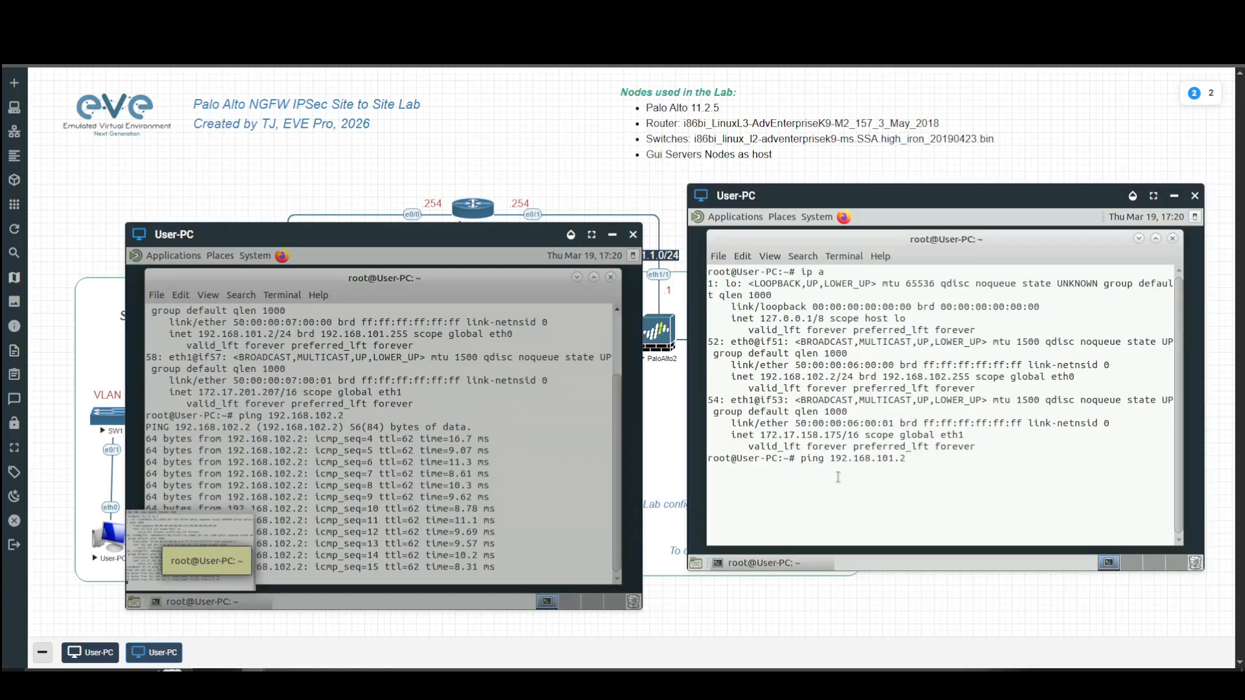
key("Return")
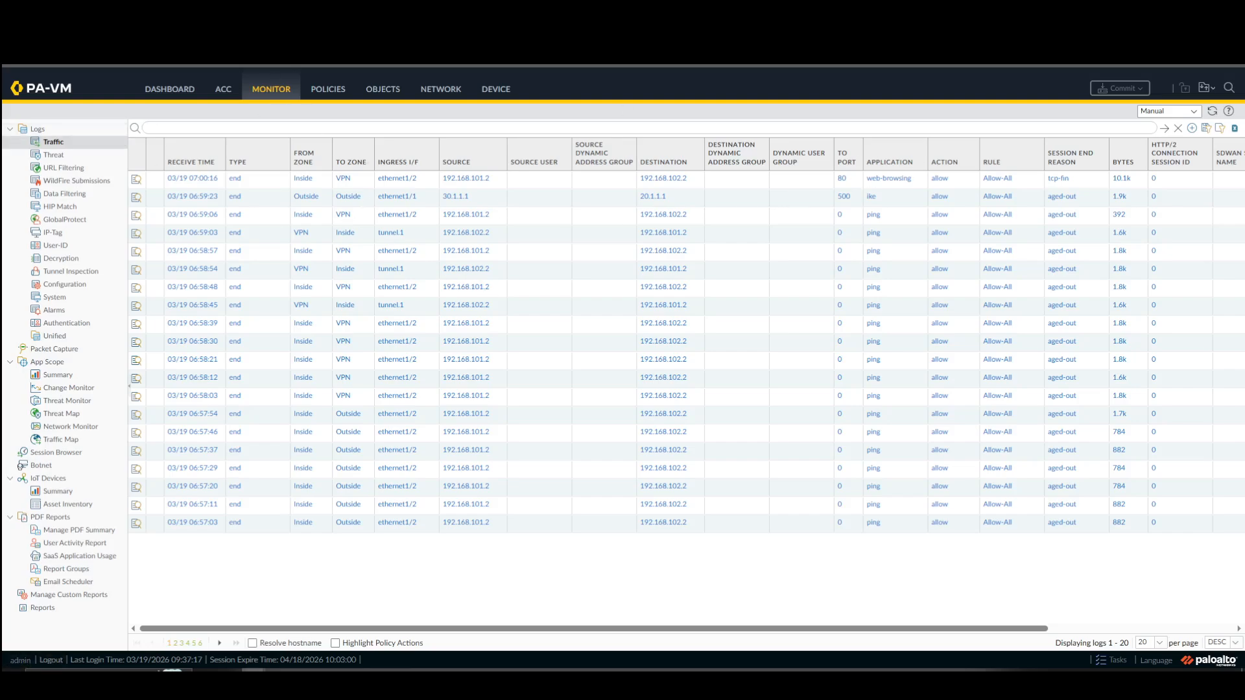
Refresh the Site 1 firewall's traffic log and review the VPN events in its system log.
left_click(1212, 114)
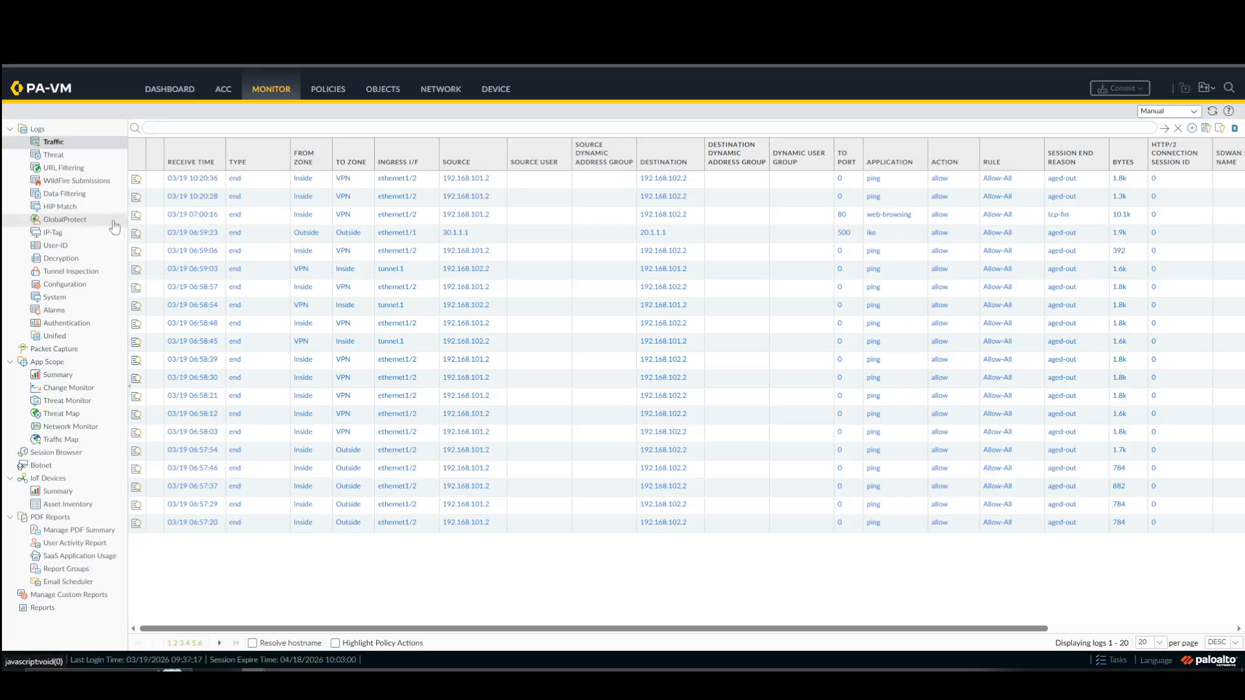
left_click(76, 298)
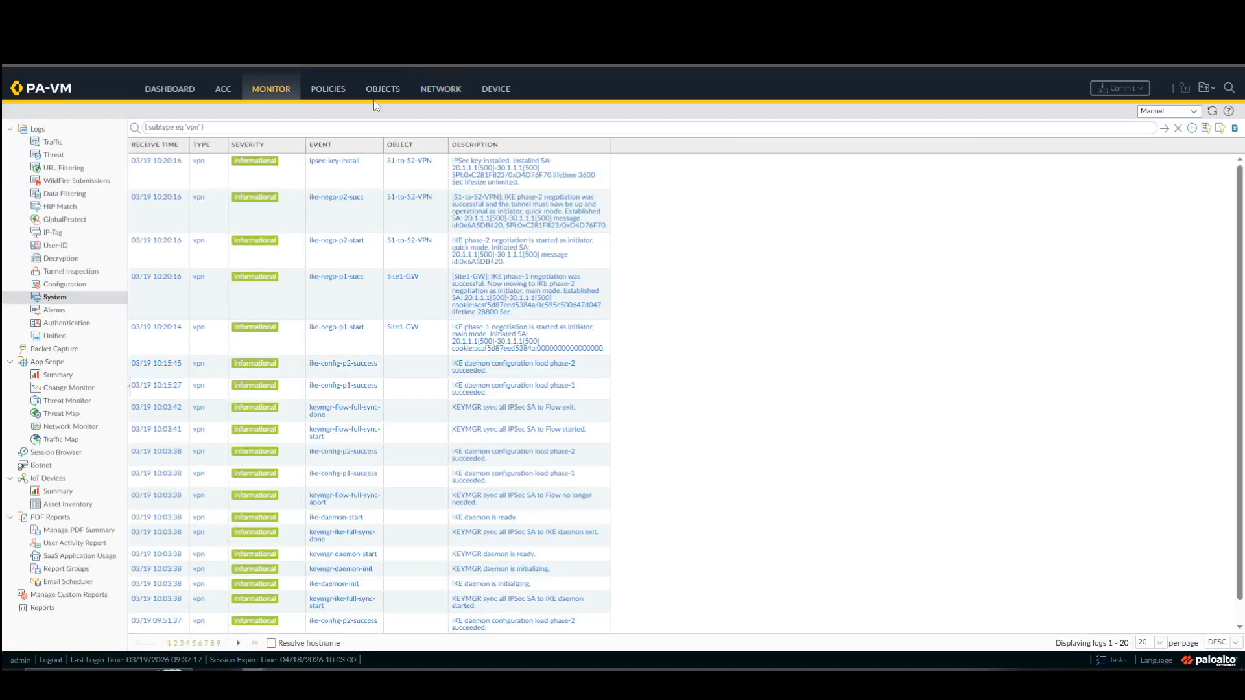
Check the S1-to-S2-VPN tunnel info and compare the IKE info of Site1-GW and Site2-GW on the two firewalls.
left_click(431, 90)
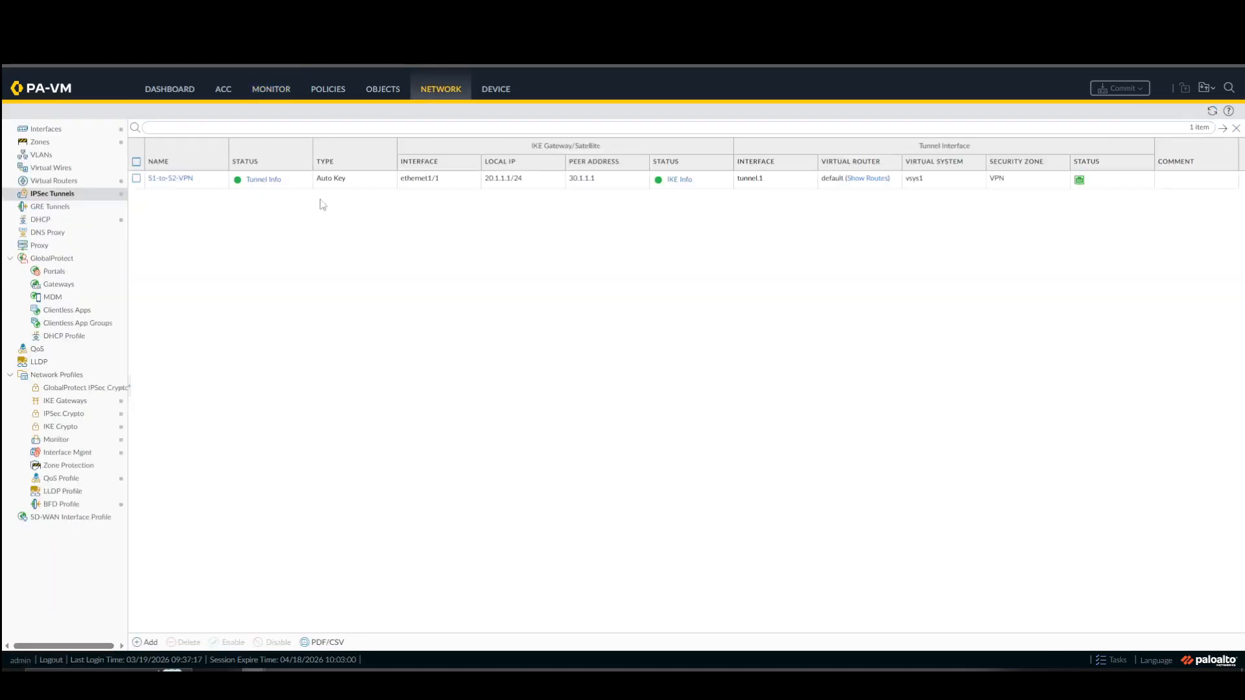
left_click(265, 180)
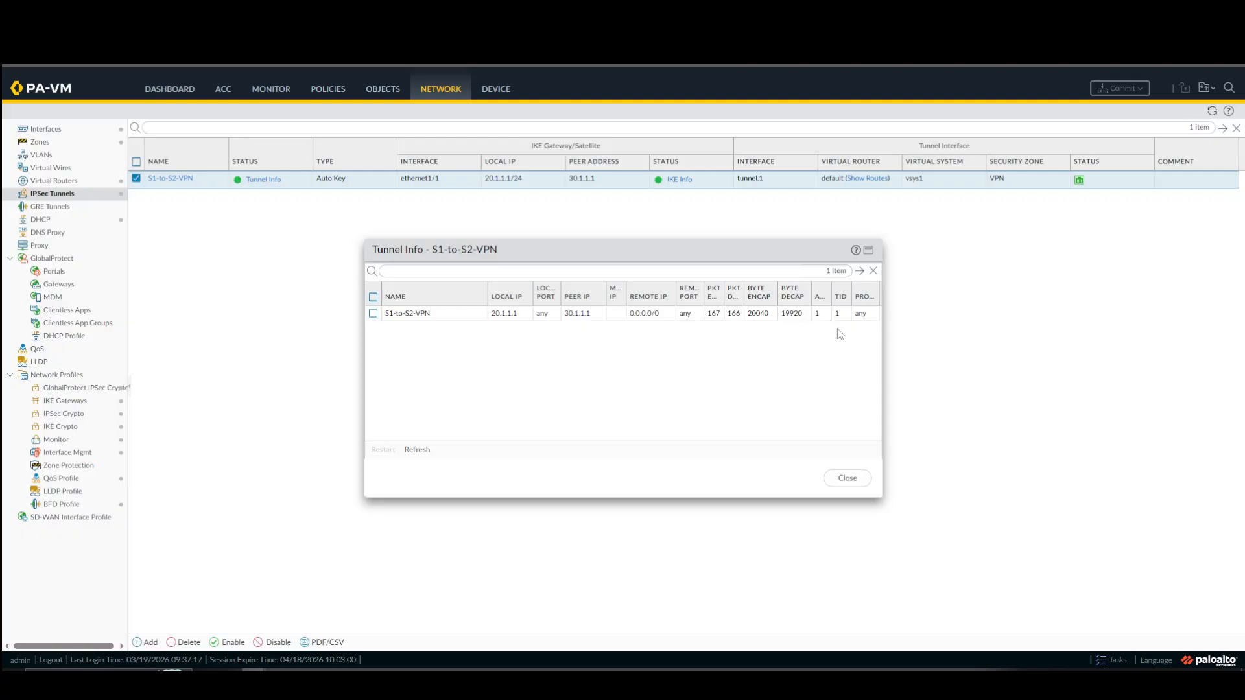
left_click(847, 479)
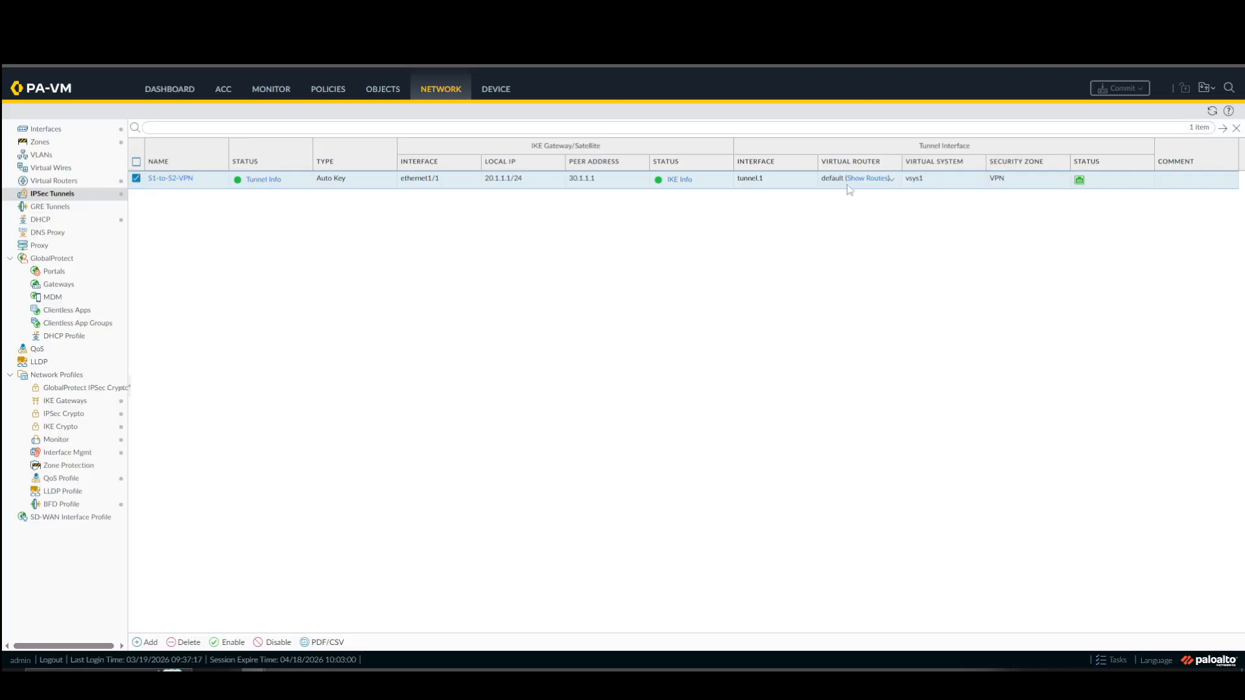
left_click(678, 180)
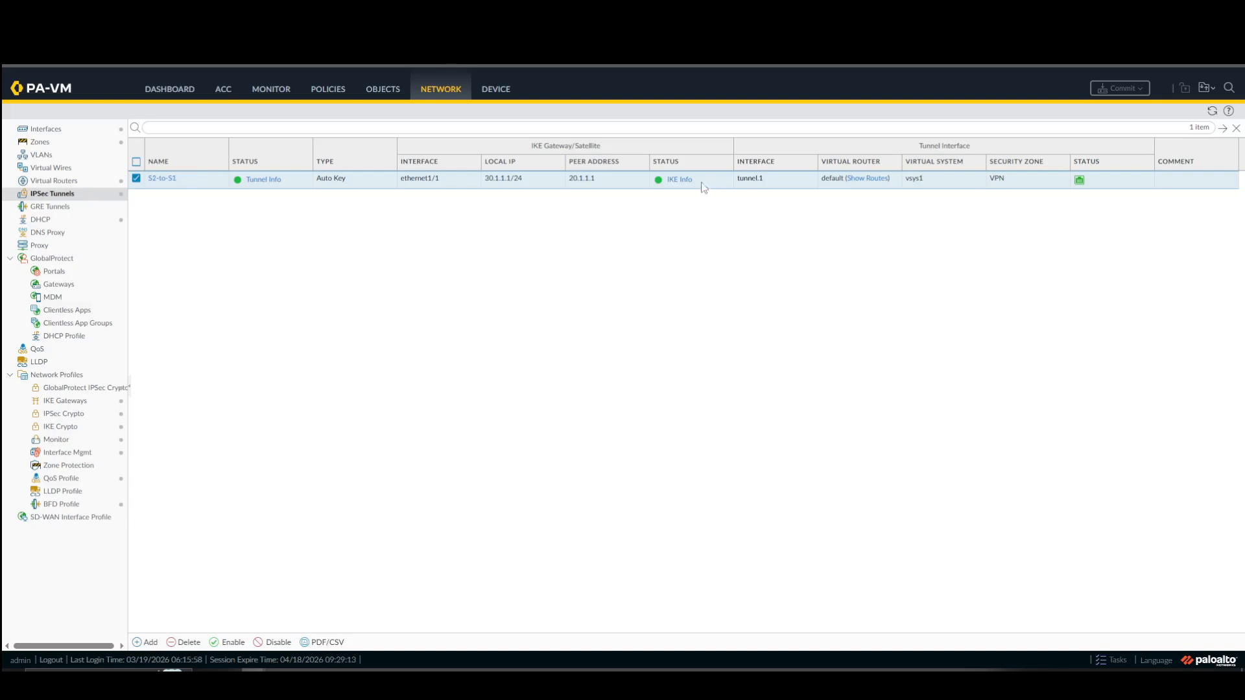
left_click(678, 180)
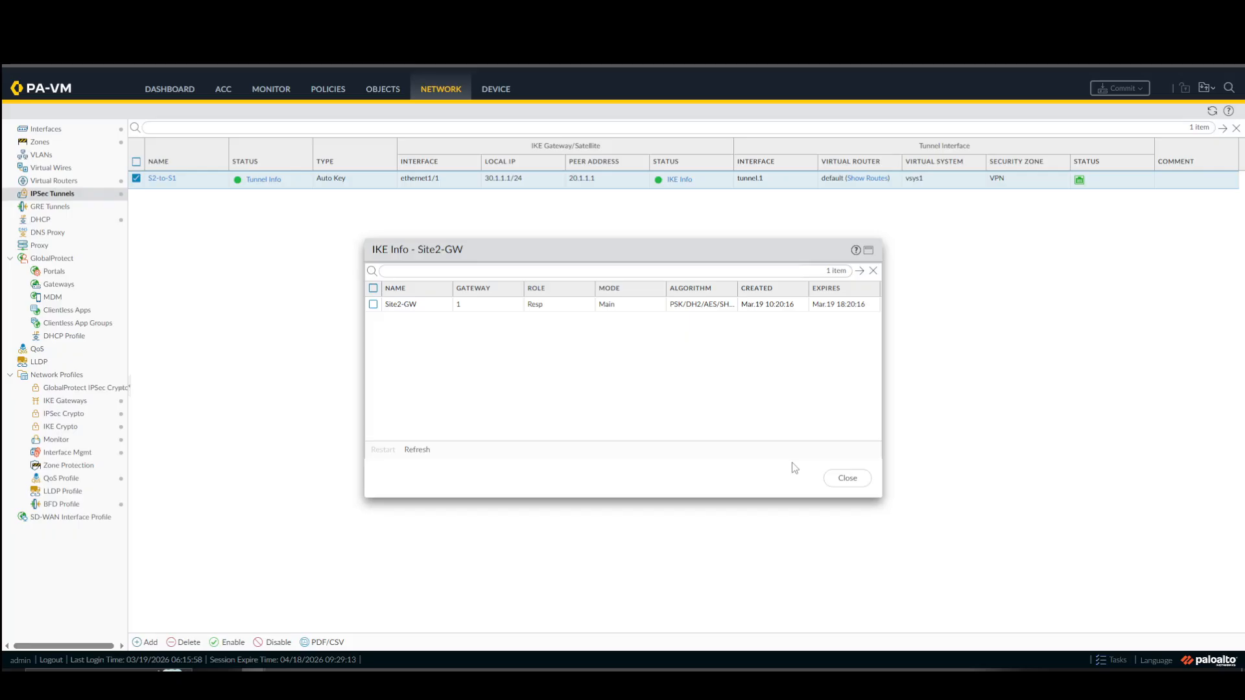
left_click(841, 479)
left_click(848, 478)
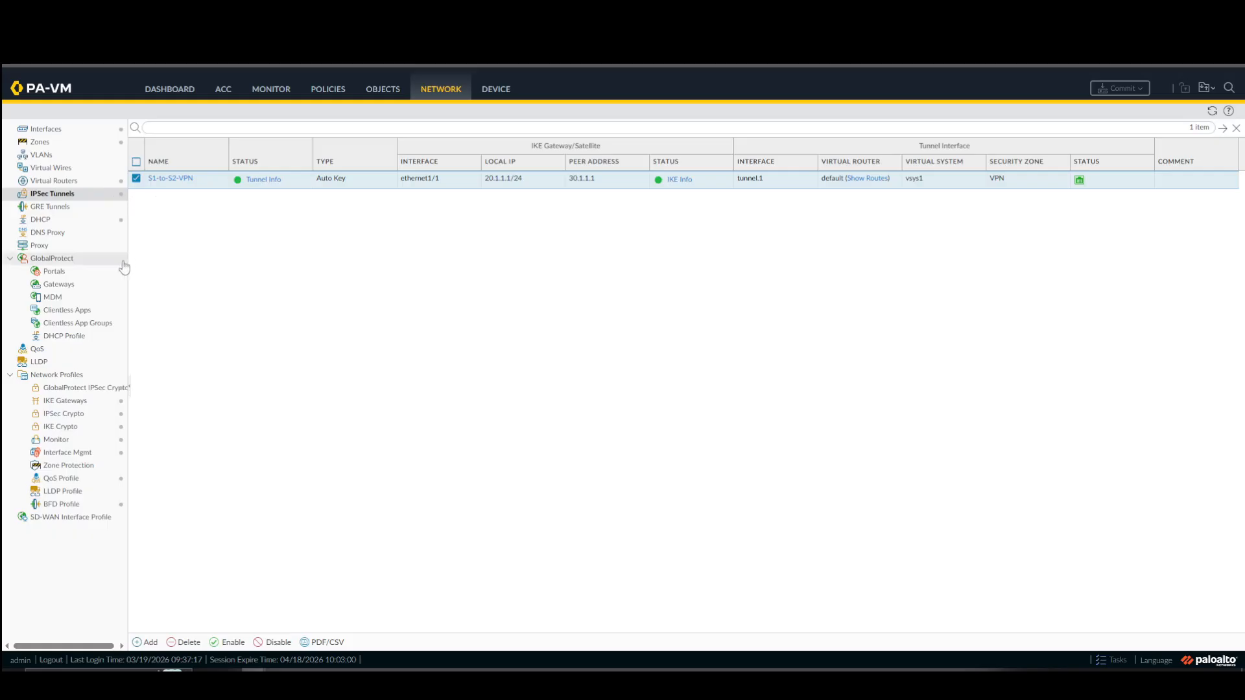
Add the Interfaces system widget to the Site 1 firewall's dashboard.
left_click(65, 401)
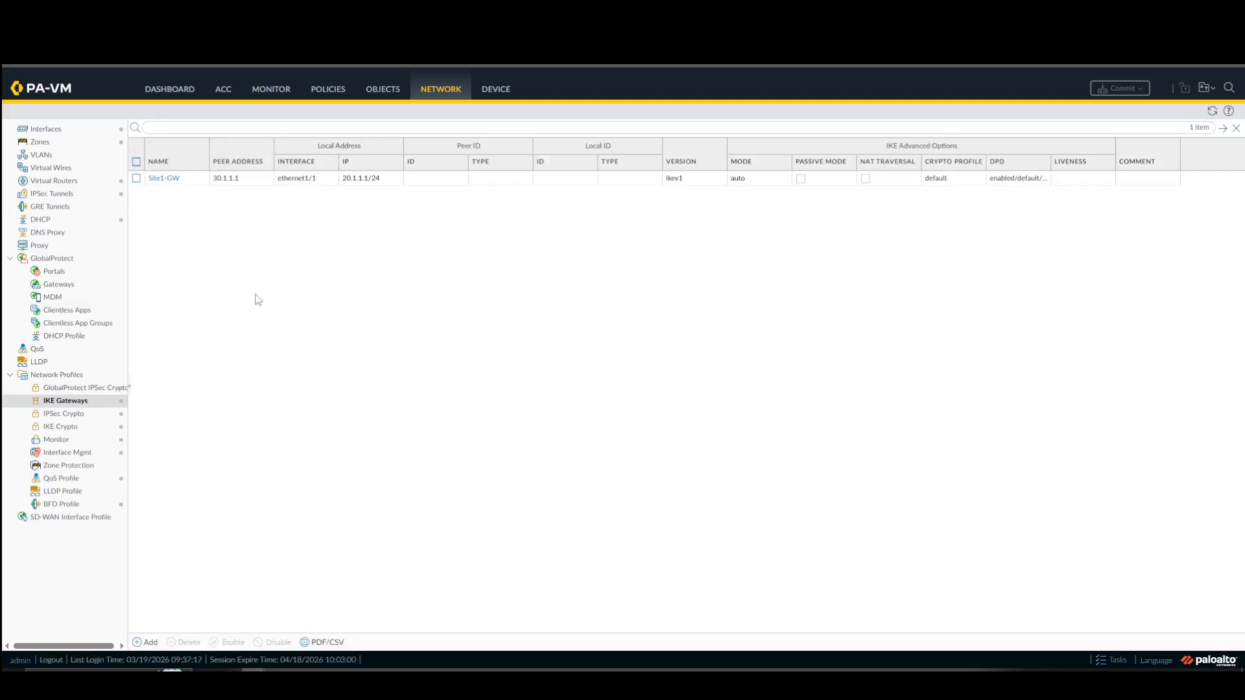
left_click(187, 90)
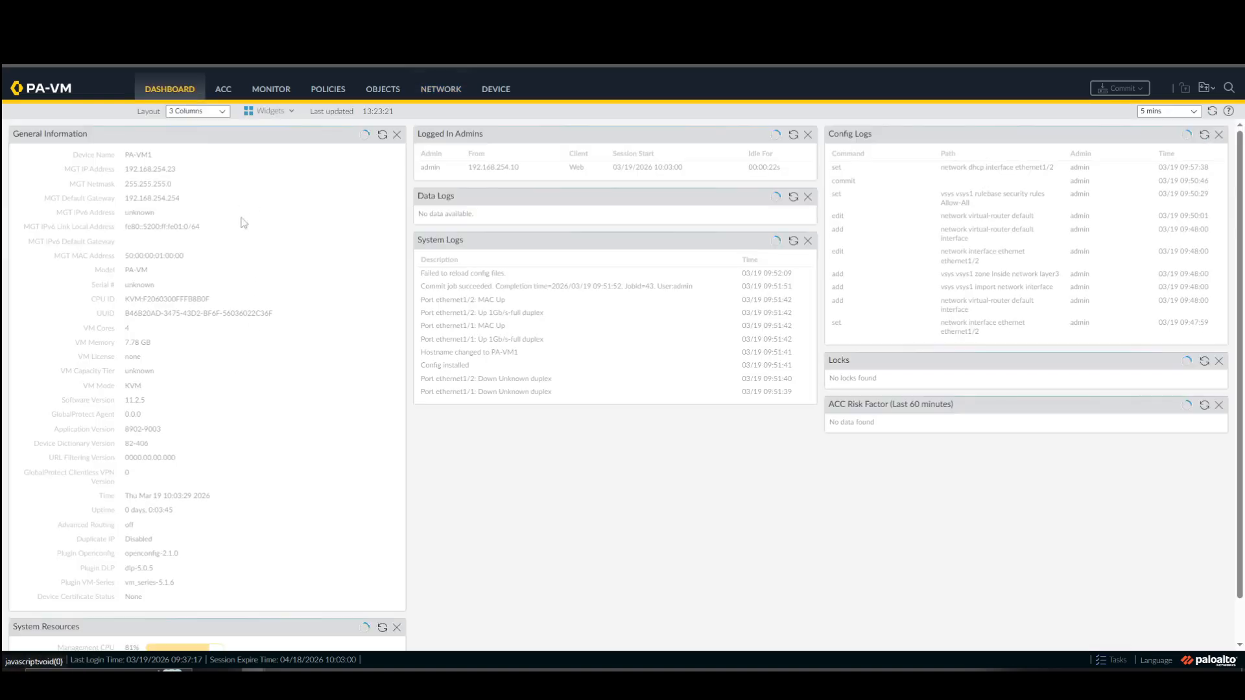
left_click(273, 113)
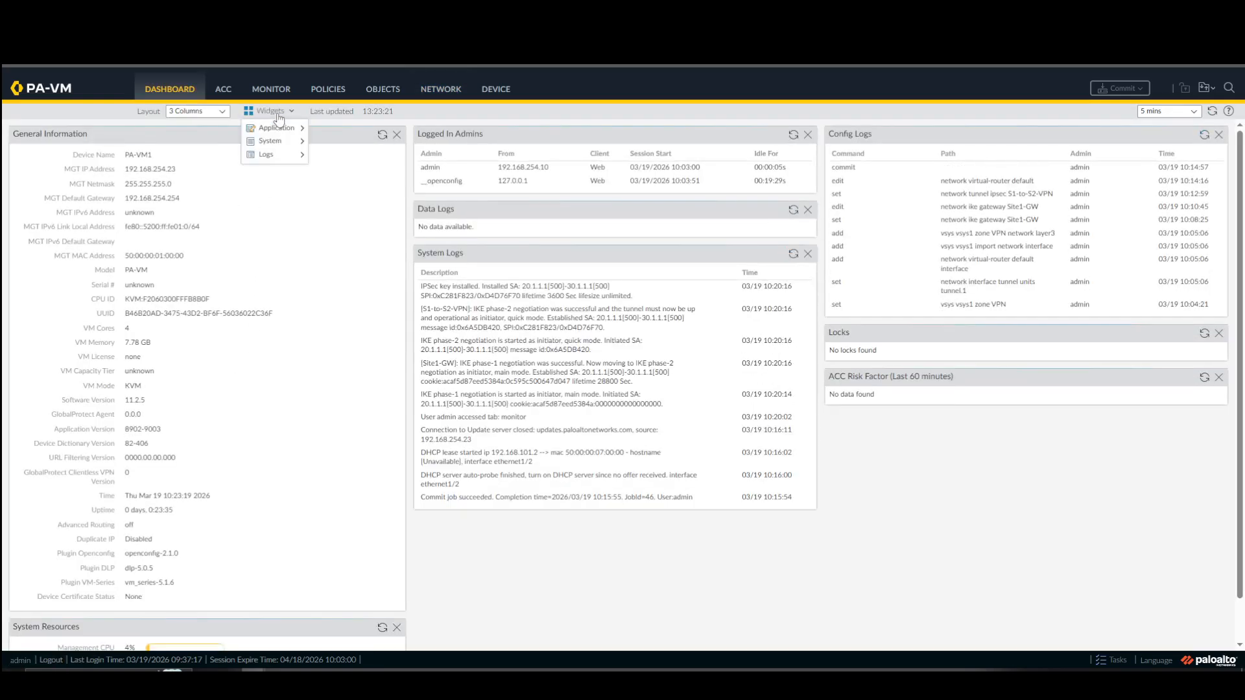
mouse_move(277, 129)
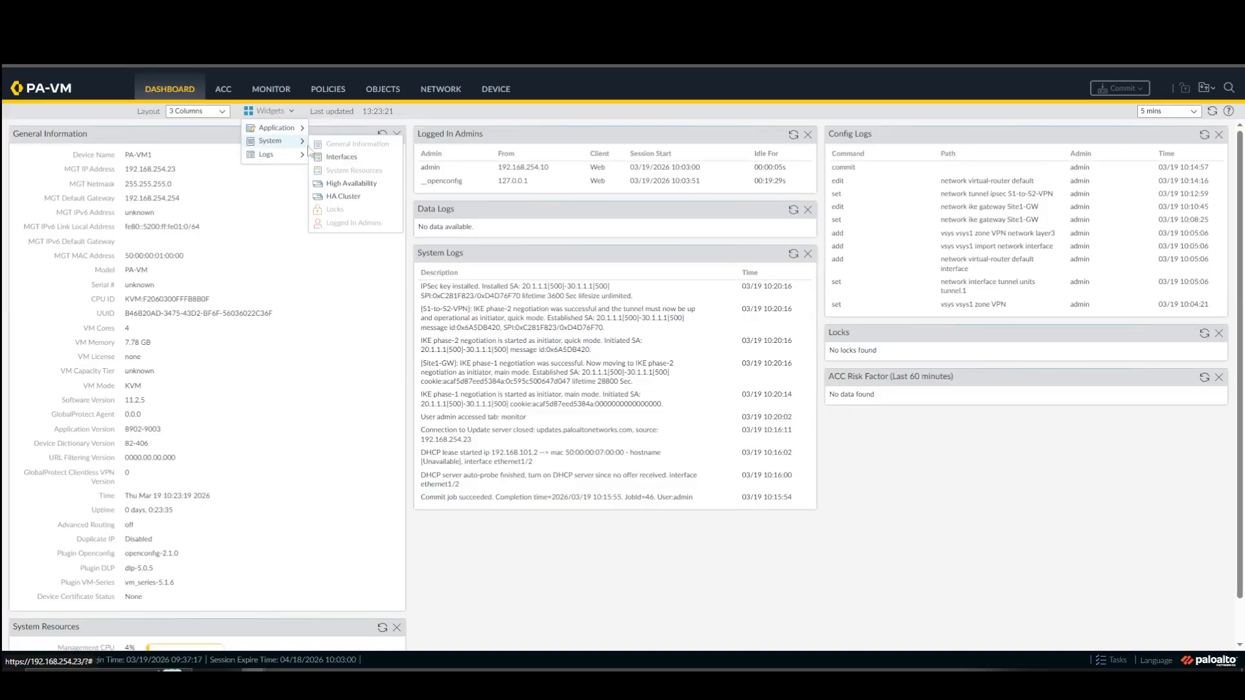
left_click(341, 157)
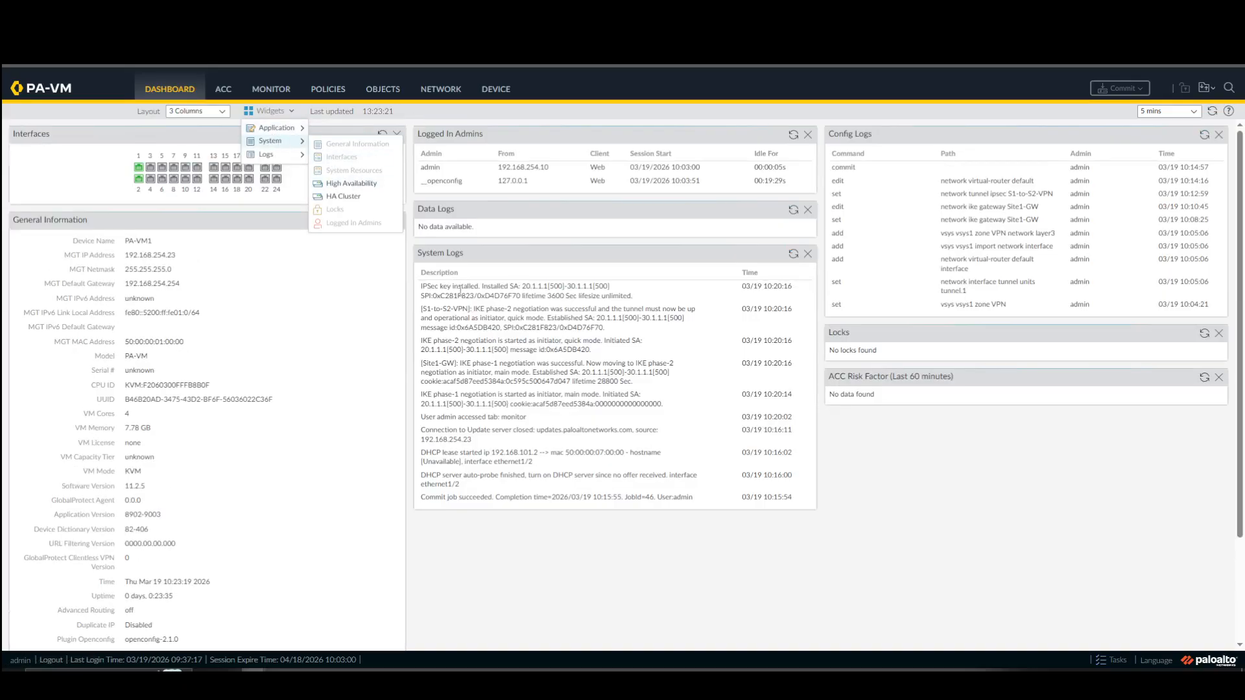
mouse_move(285, 155)
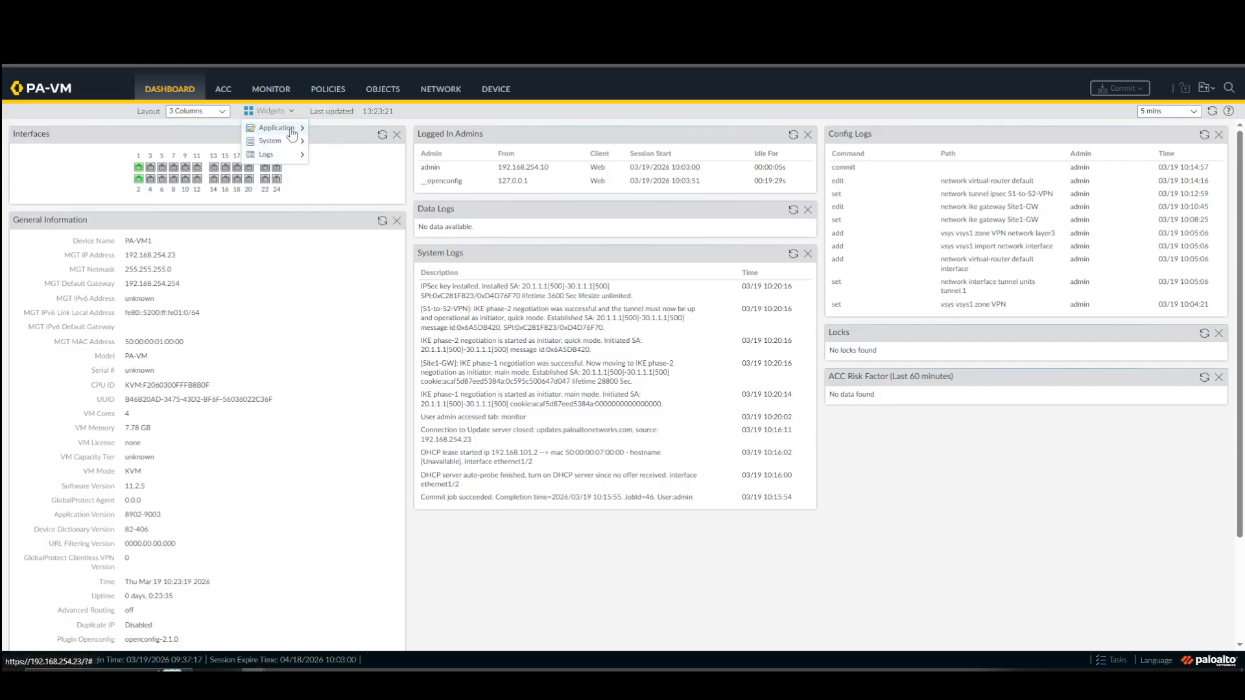
Check the default virtual router's route table, forwarding table and static route monitoring from the S1-to-S2-VPN tunnel entry.
left_click(282, 94)
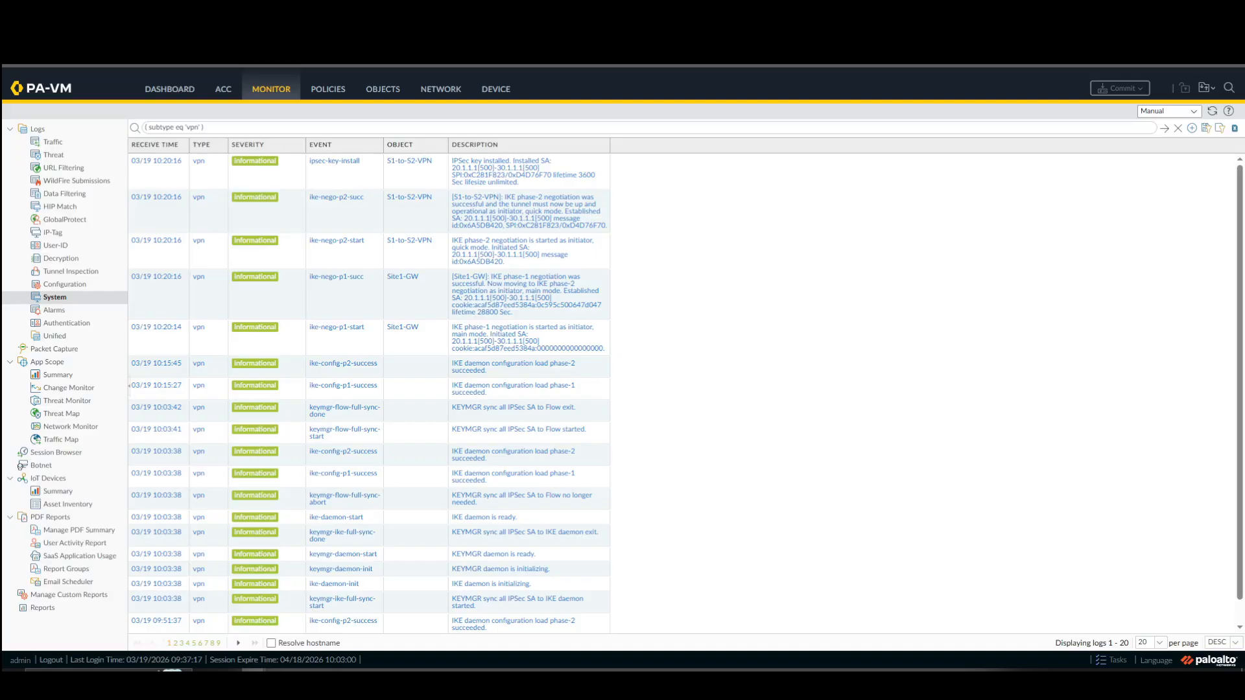
left_click(441, 90)
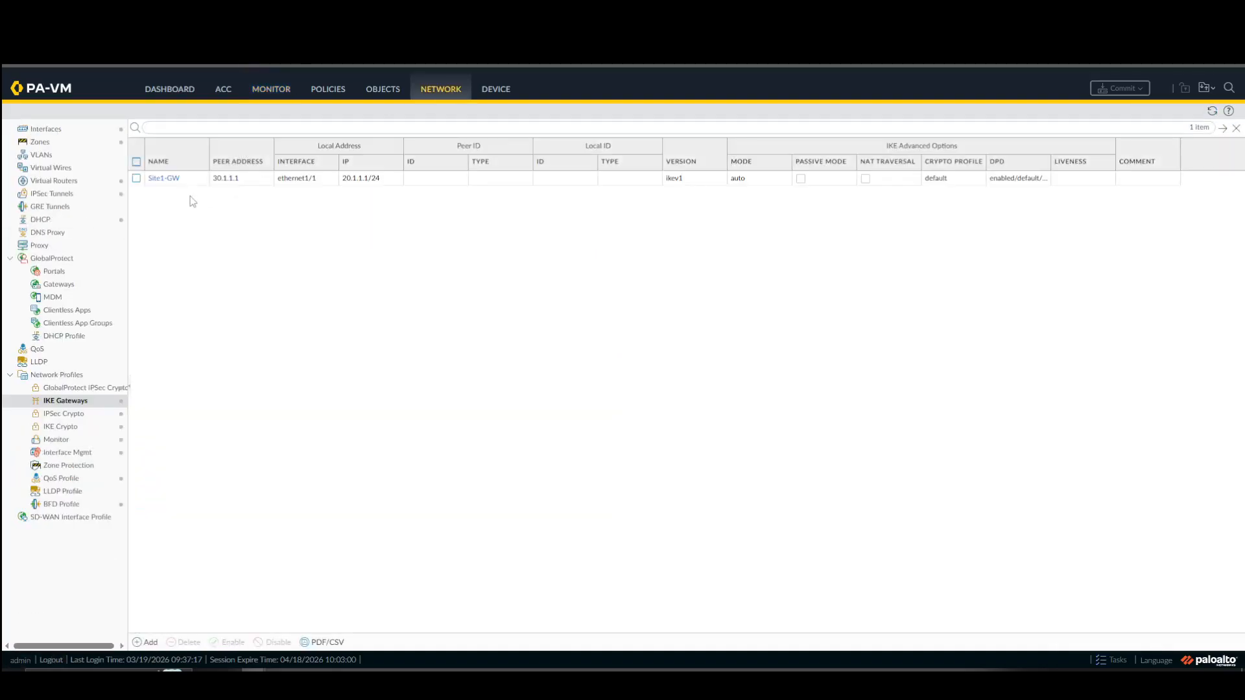
left_click(75, 194)
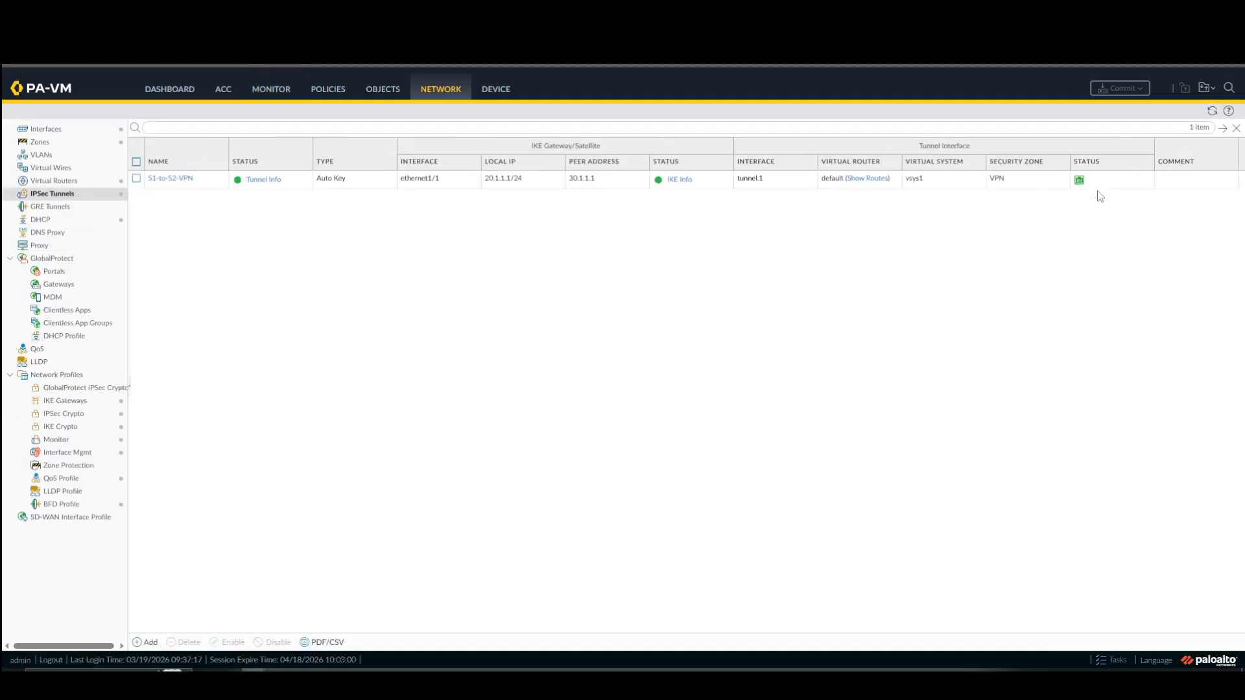
left_click(853, 185)
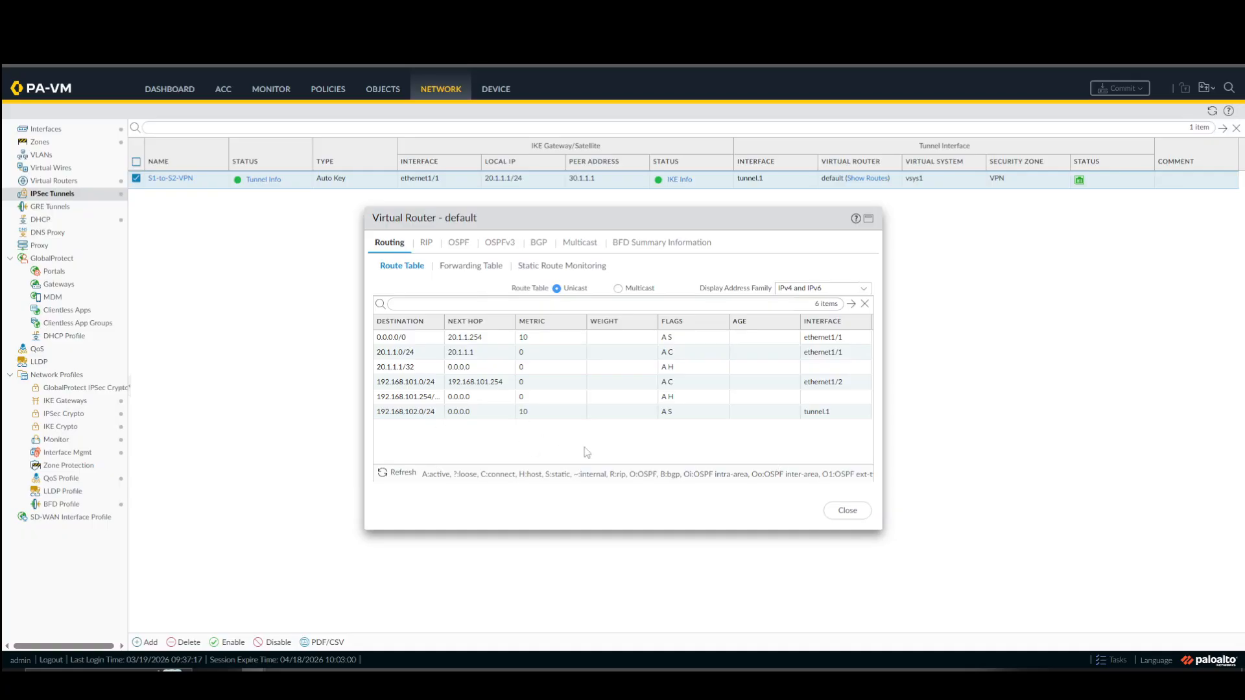
left_click(483, 270)
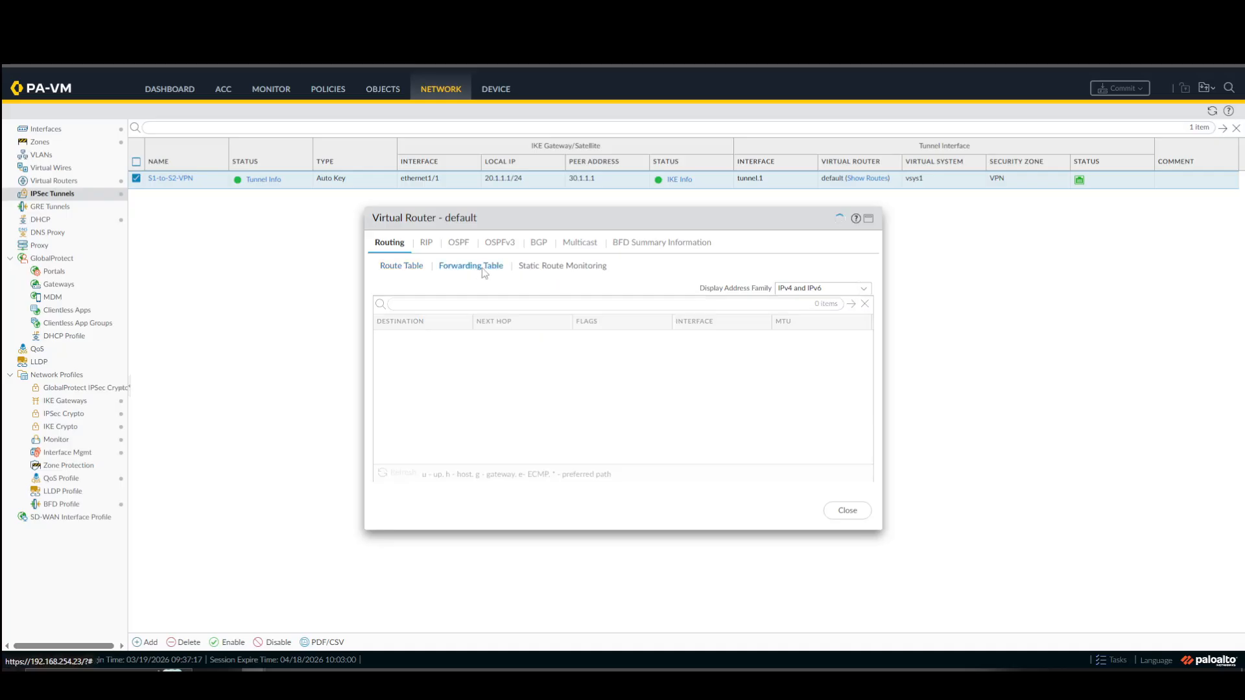
left_click(563, 270)
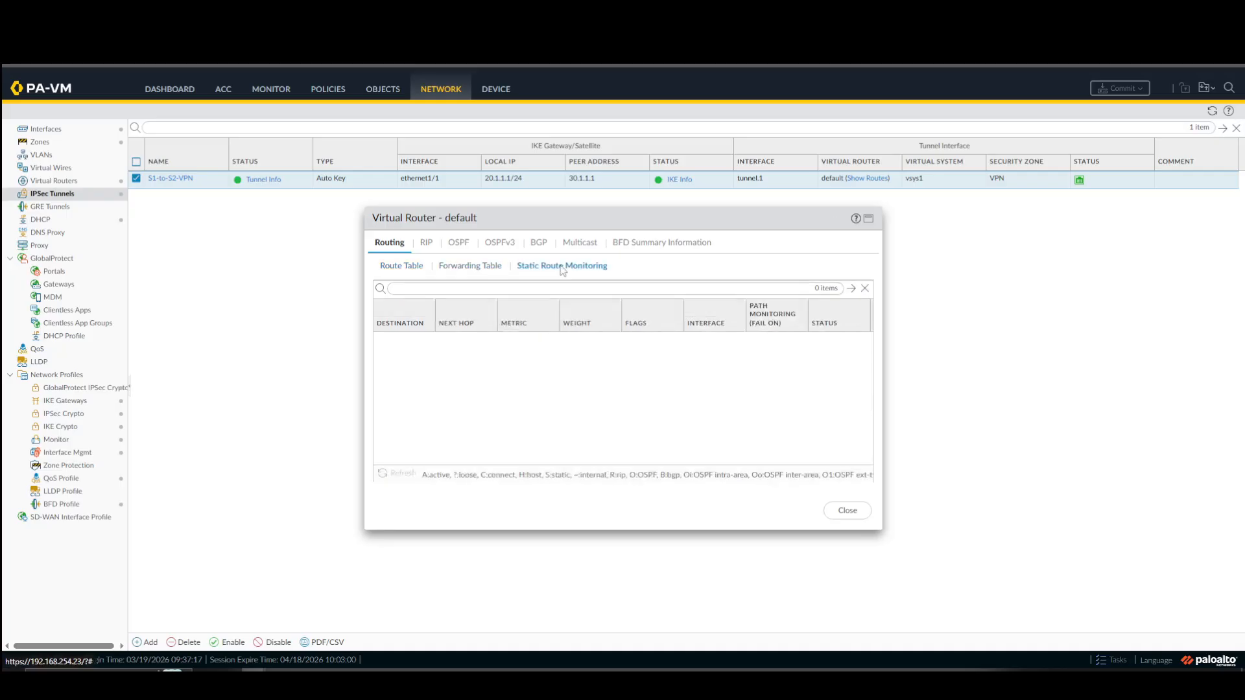
left_click(840, 516)
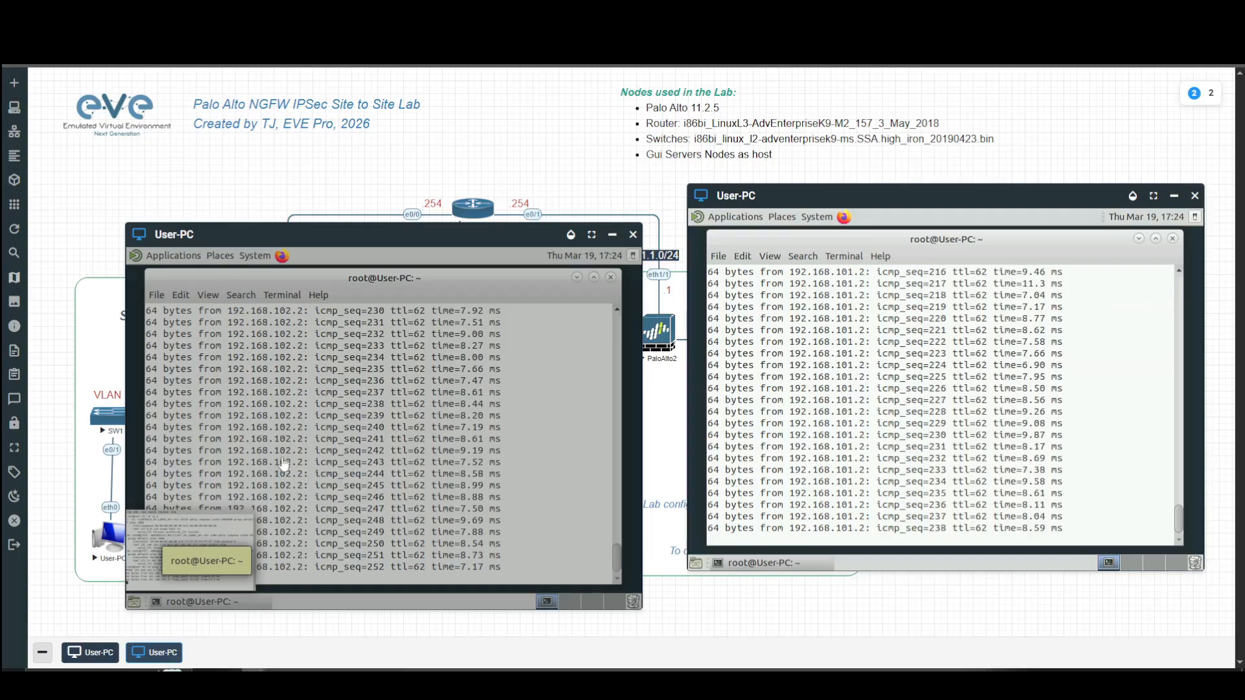
Stop the running pings in the terminals of both User-PCs.
left_click(284, 463)
key("ctrl+c")
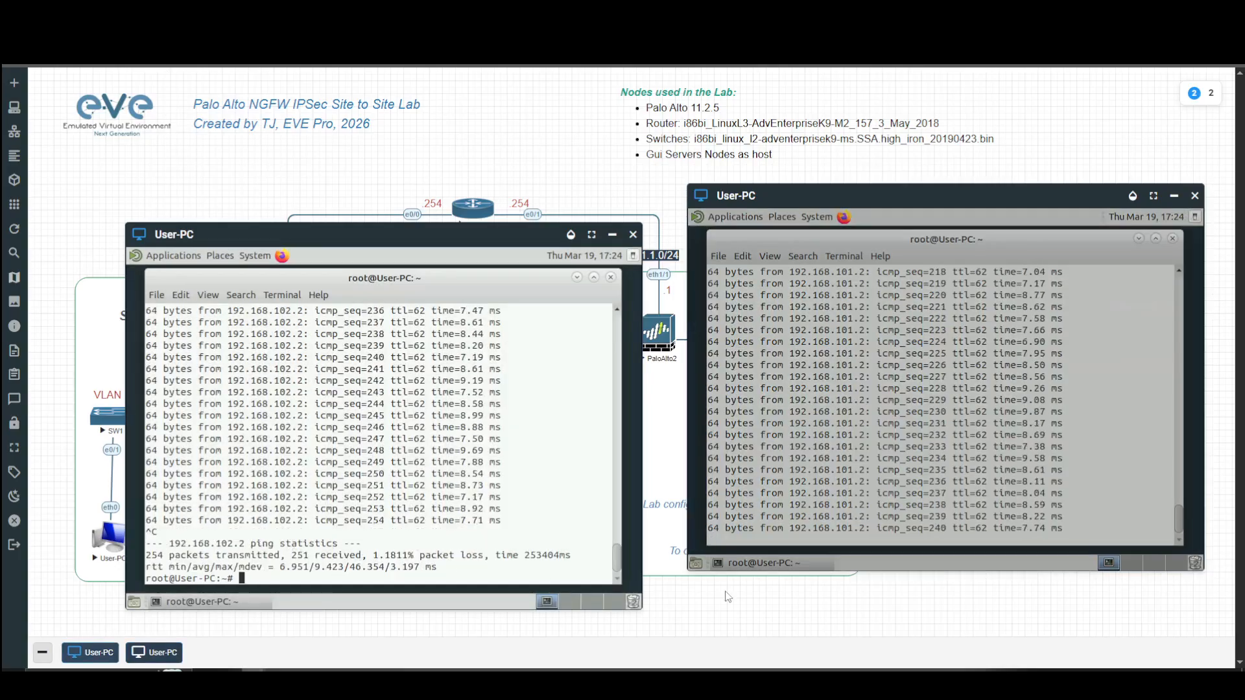
left_click(837, 520)
key("ctrl+c")
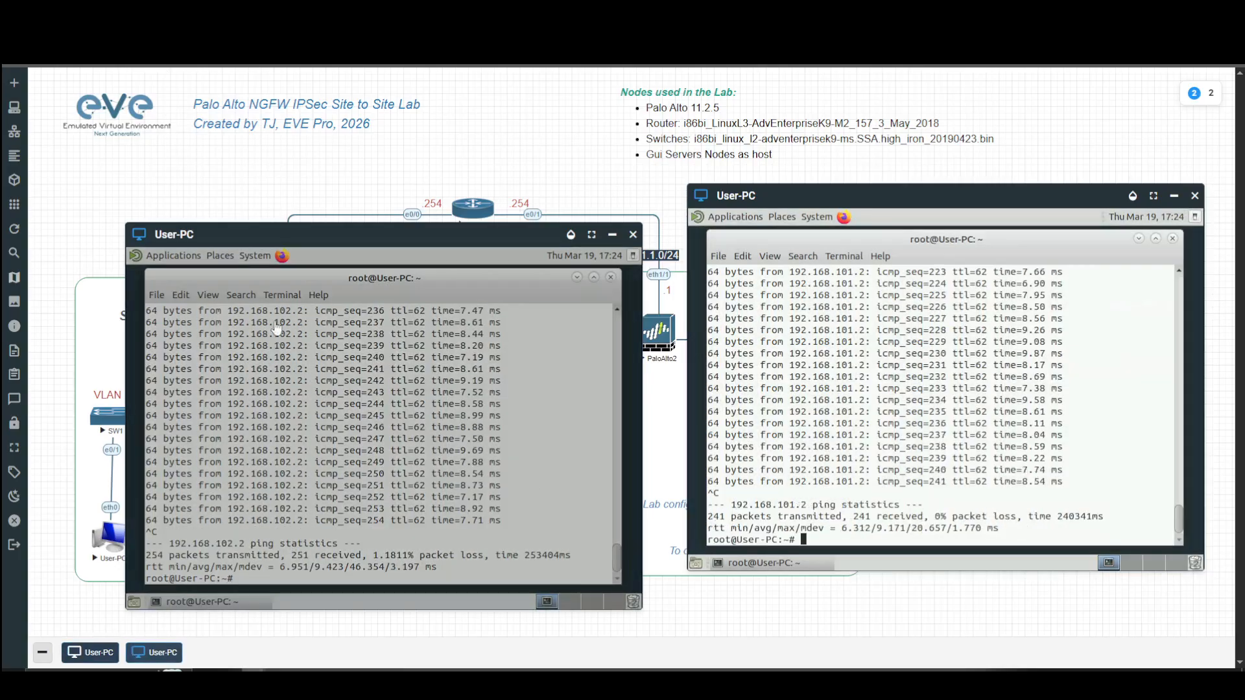
Open Firefox on the Site 1 User-PC with only its welcome tab, and move the Site 2 User-PC console higher on the lab canvas.
left_click(283, 262)
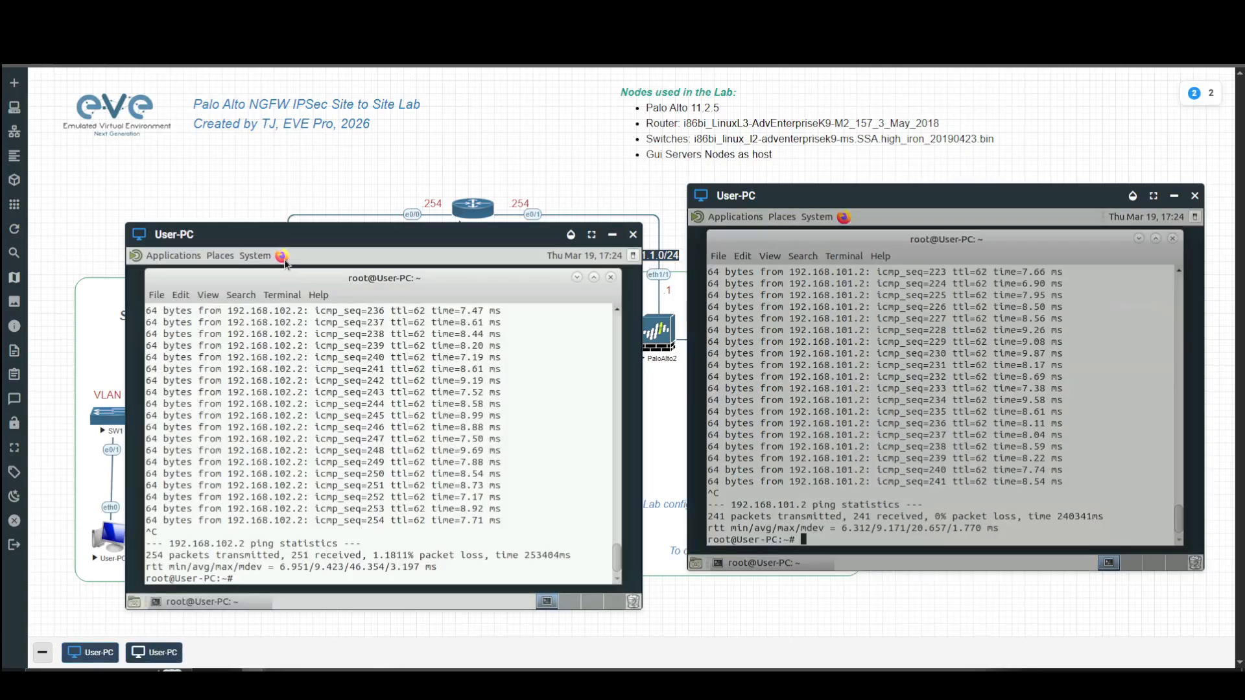
left_click(282, 257)
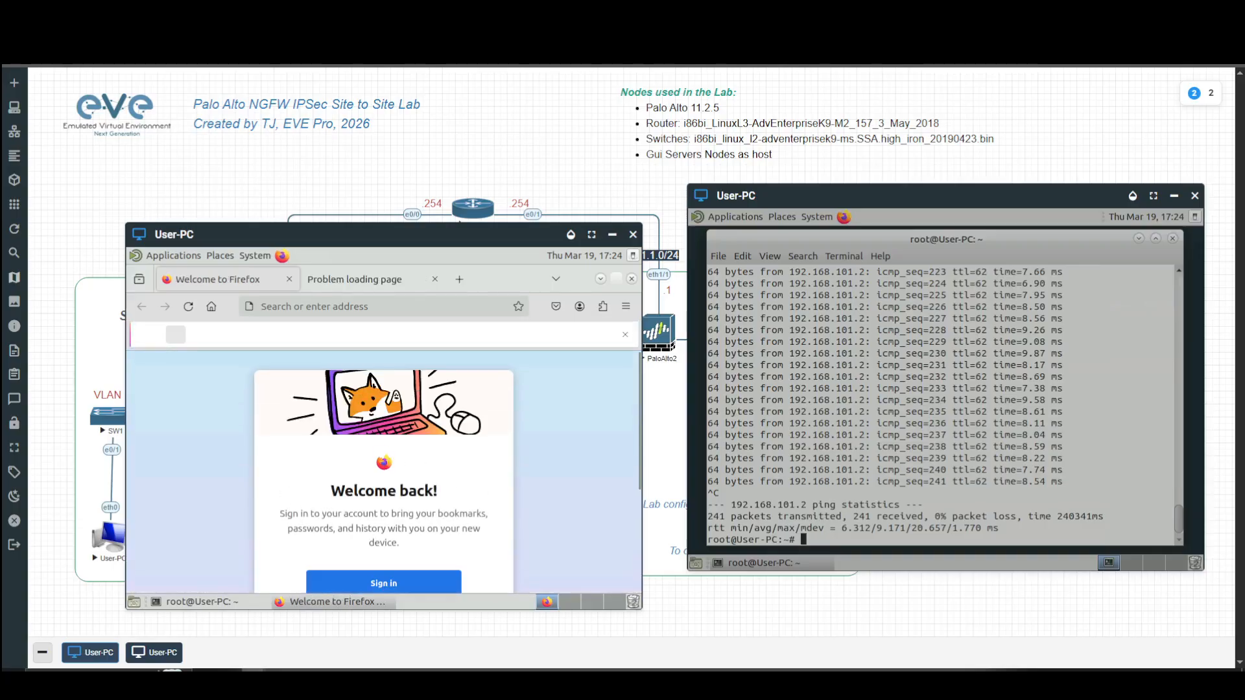
left_click(434, 279)
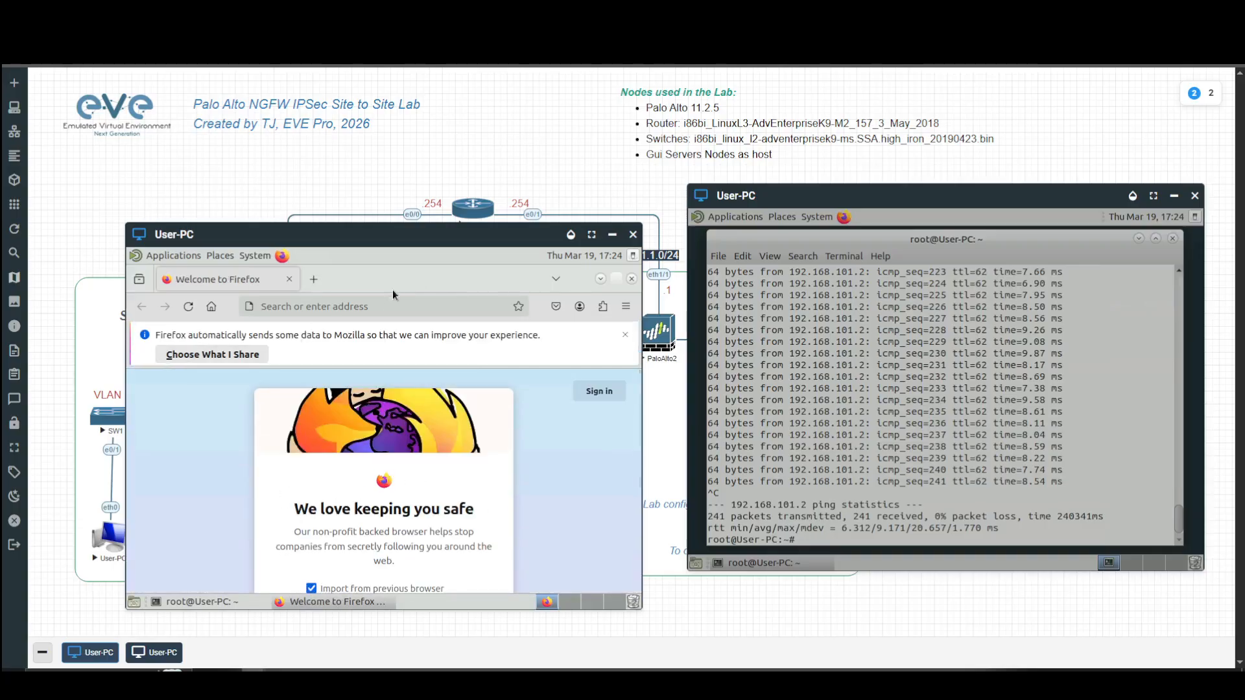
left_click(367, 306)
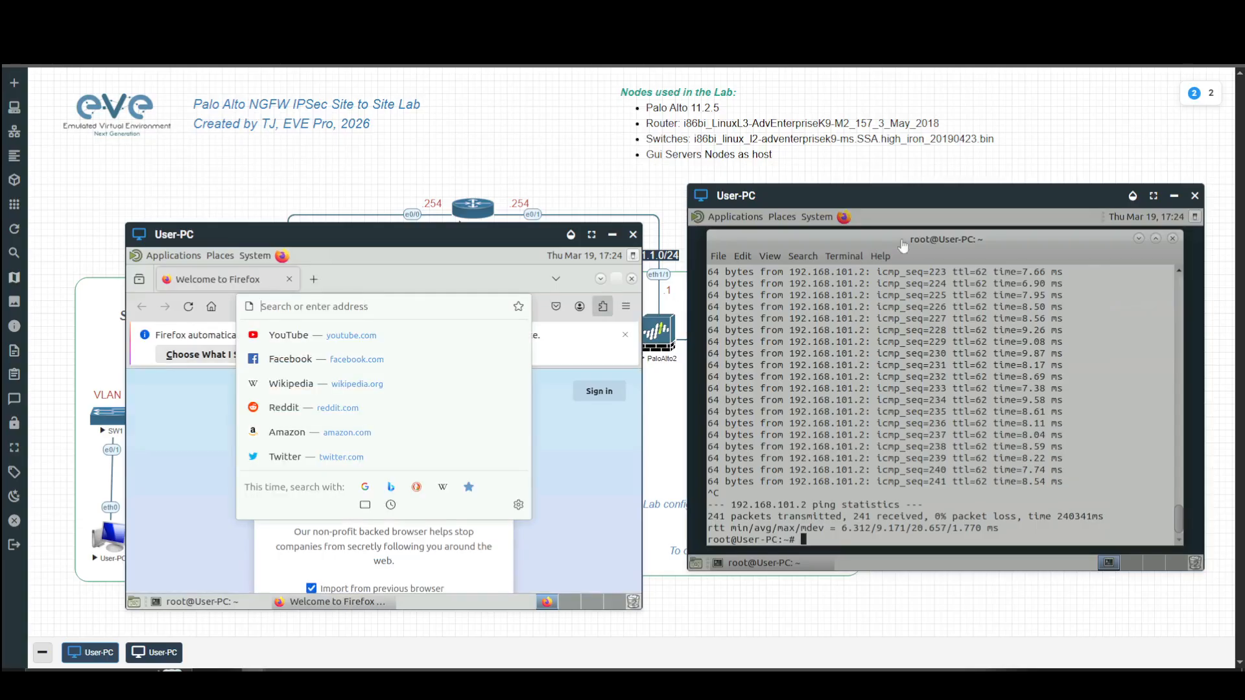
left_click_drag(893, 196, 932, 116)
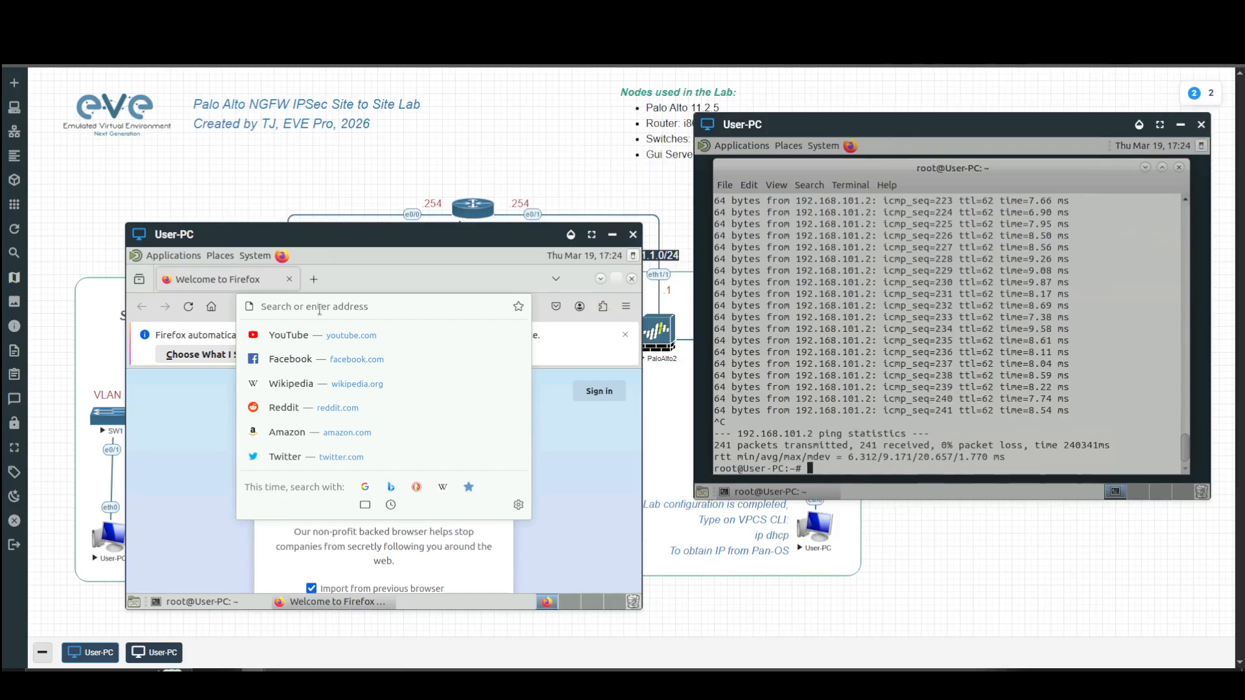
type("http:")
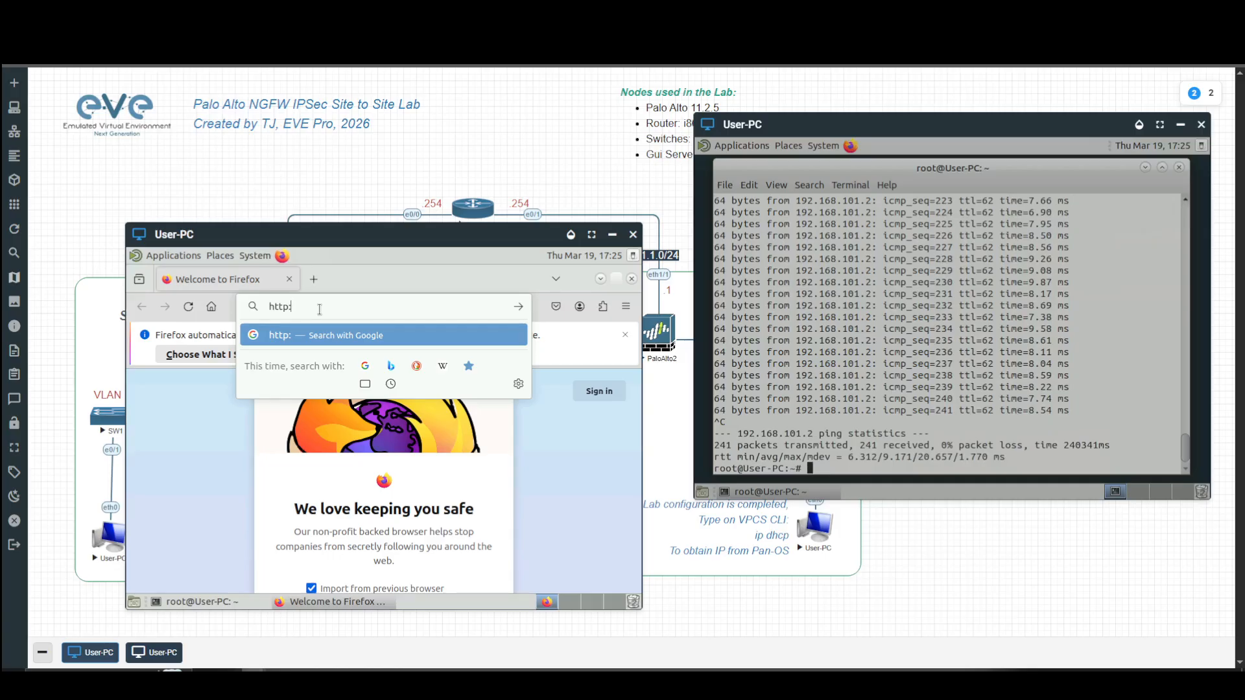
type("//192.168.102.")
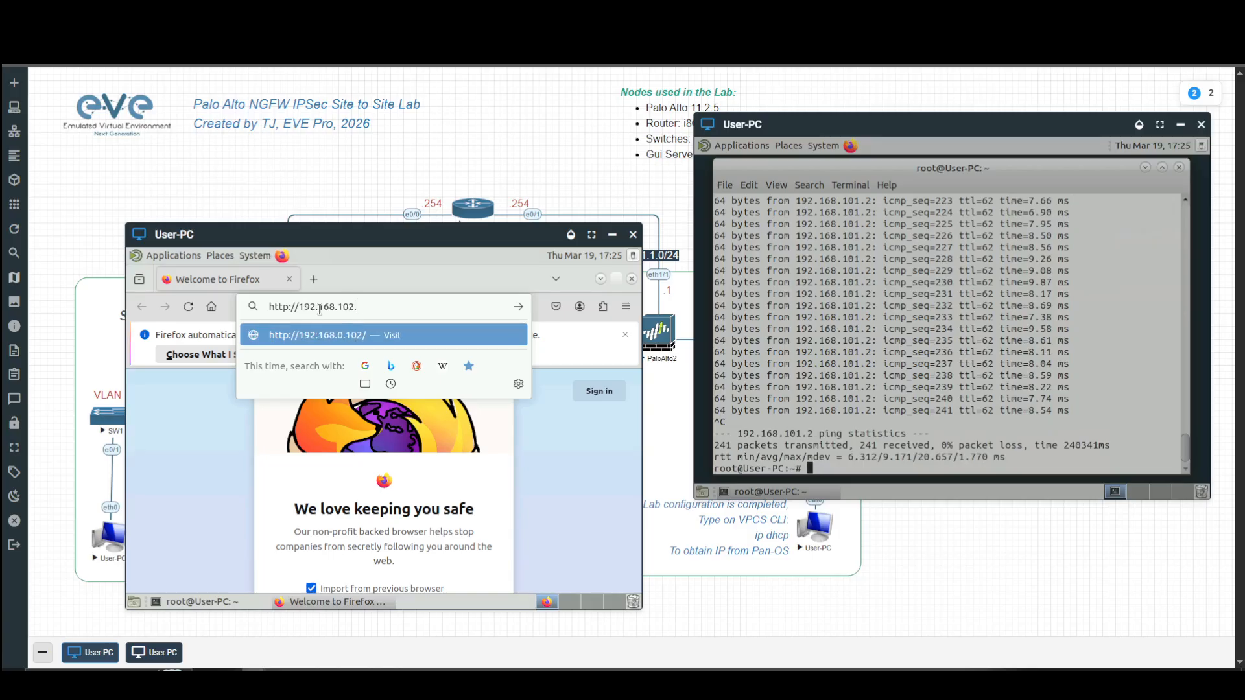
type("2")
key("Return")
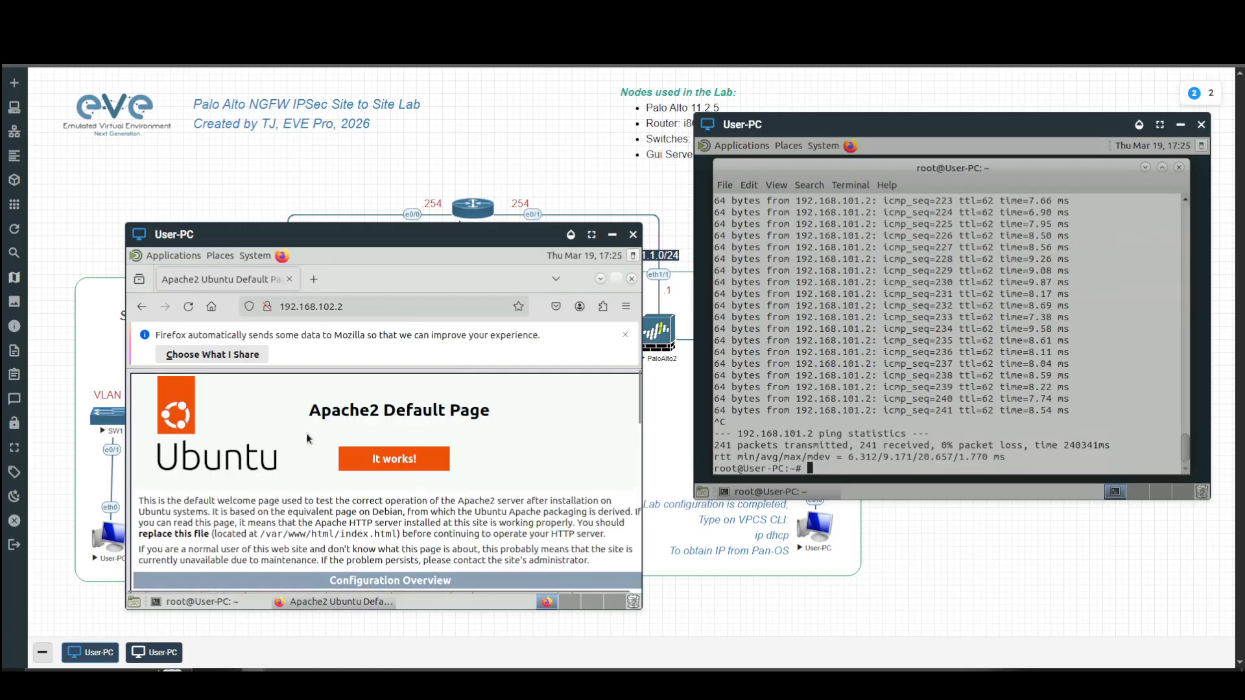
left_click(624, 335)
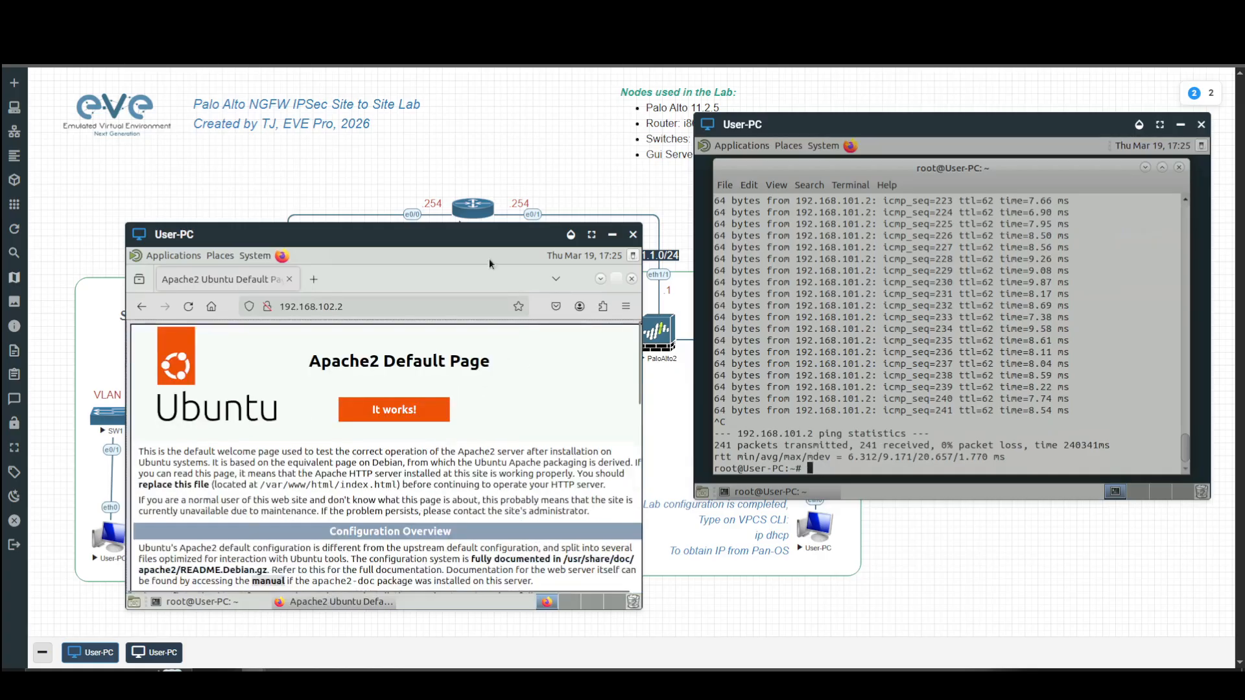
left_click_drag(495, 234, 515, 78)
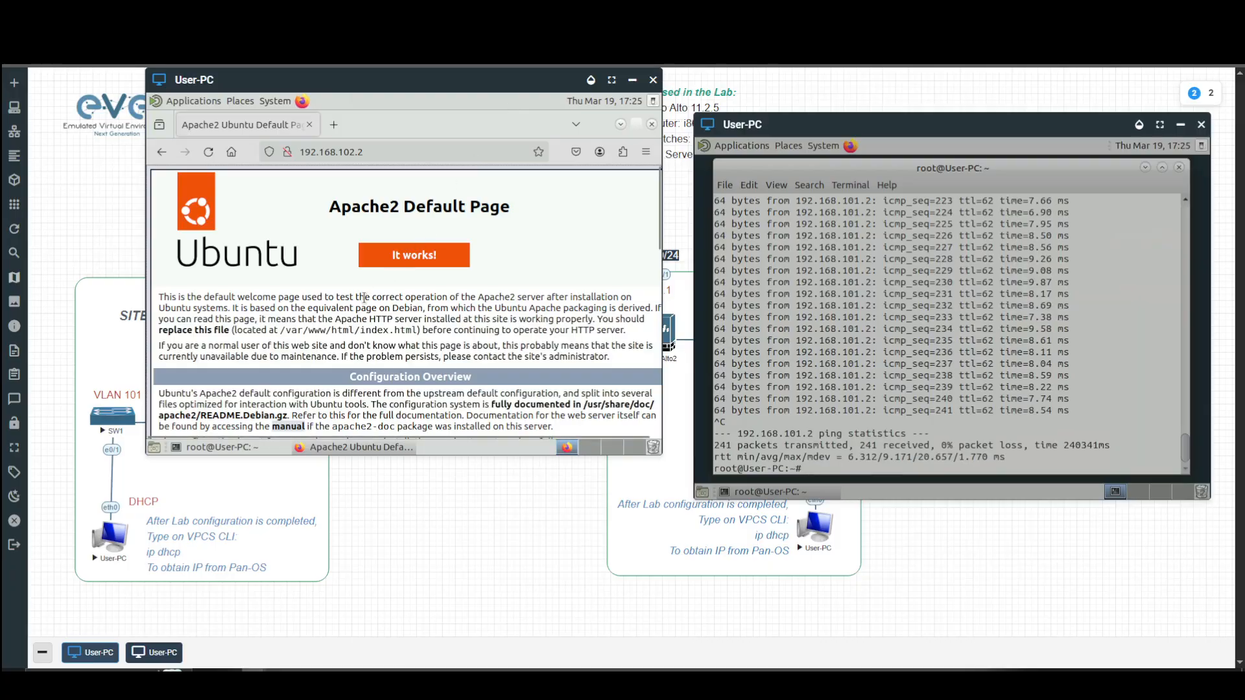